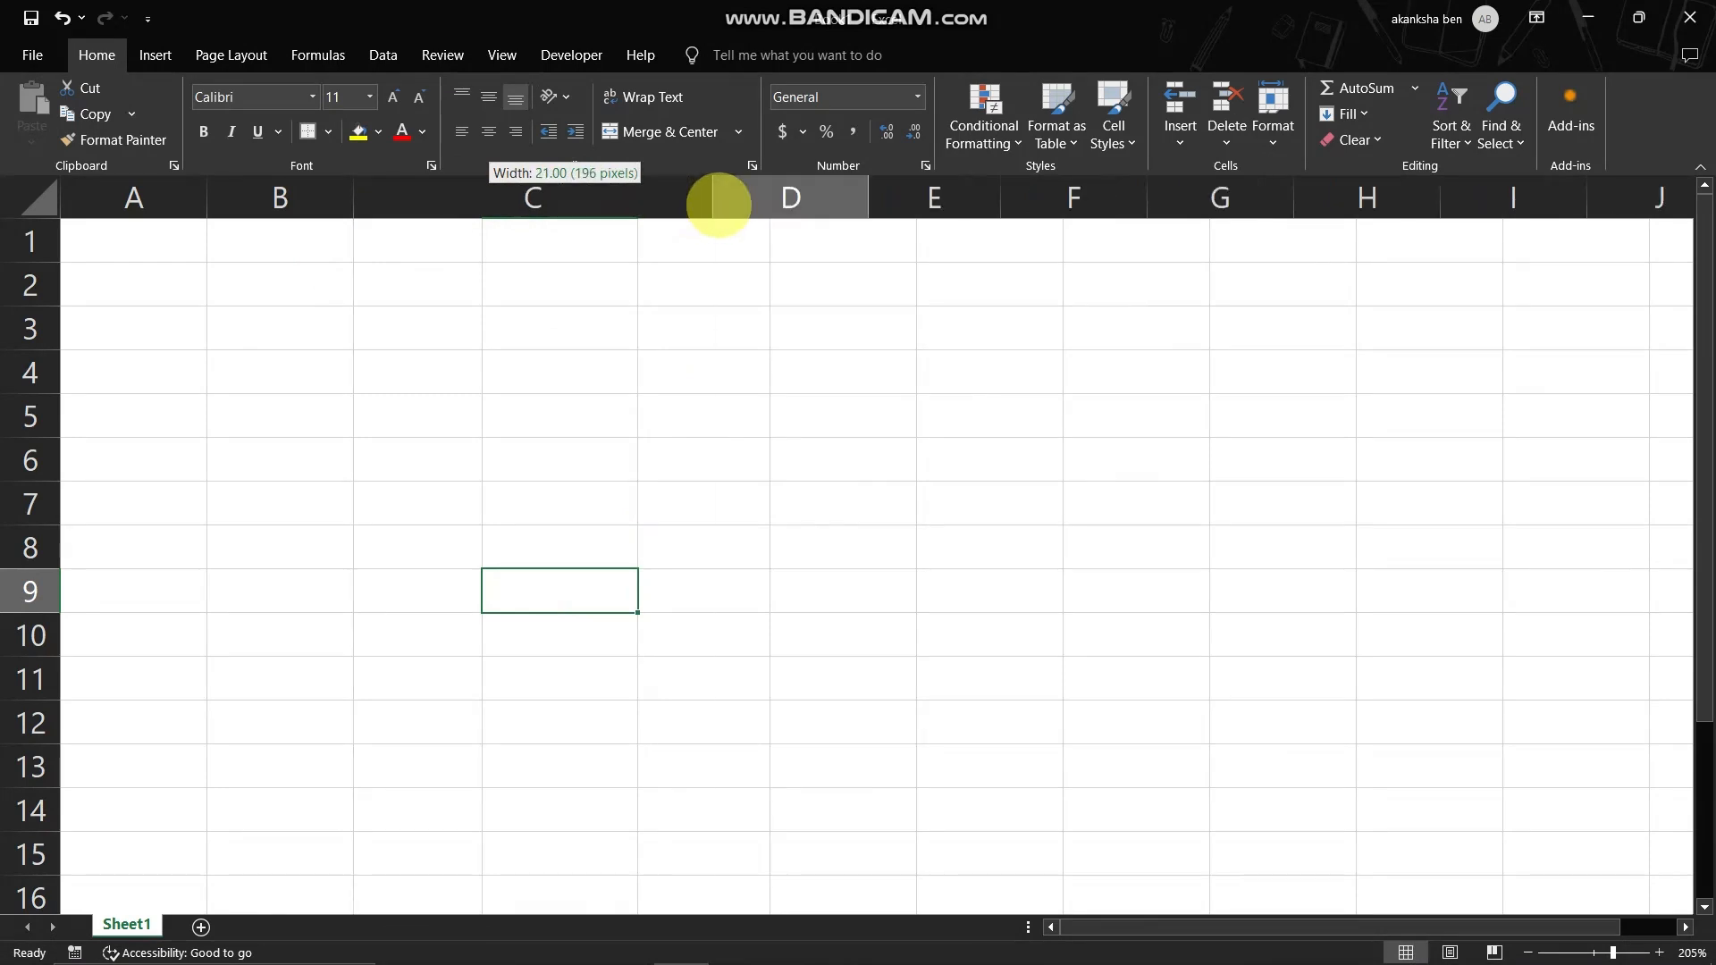
- Widen column E so it is slightly wider than column C
left_click(846, 416)
left_click_drag(1000, 204, 1276, 202)
left_click(1034, 386)
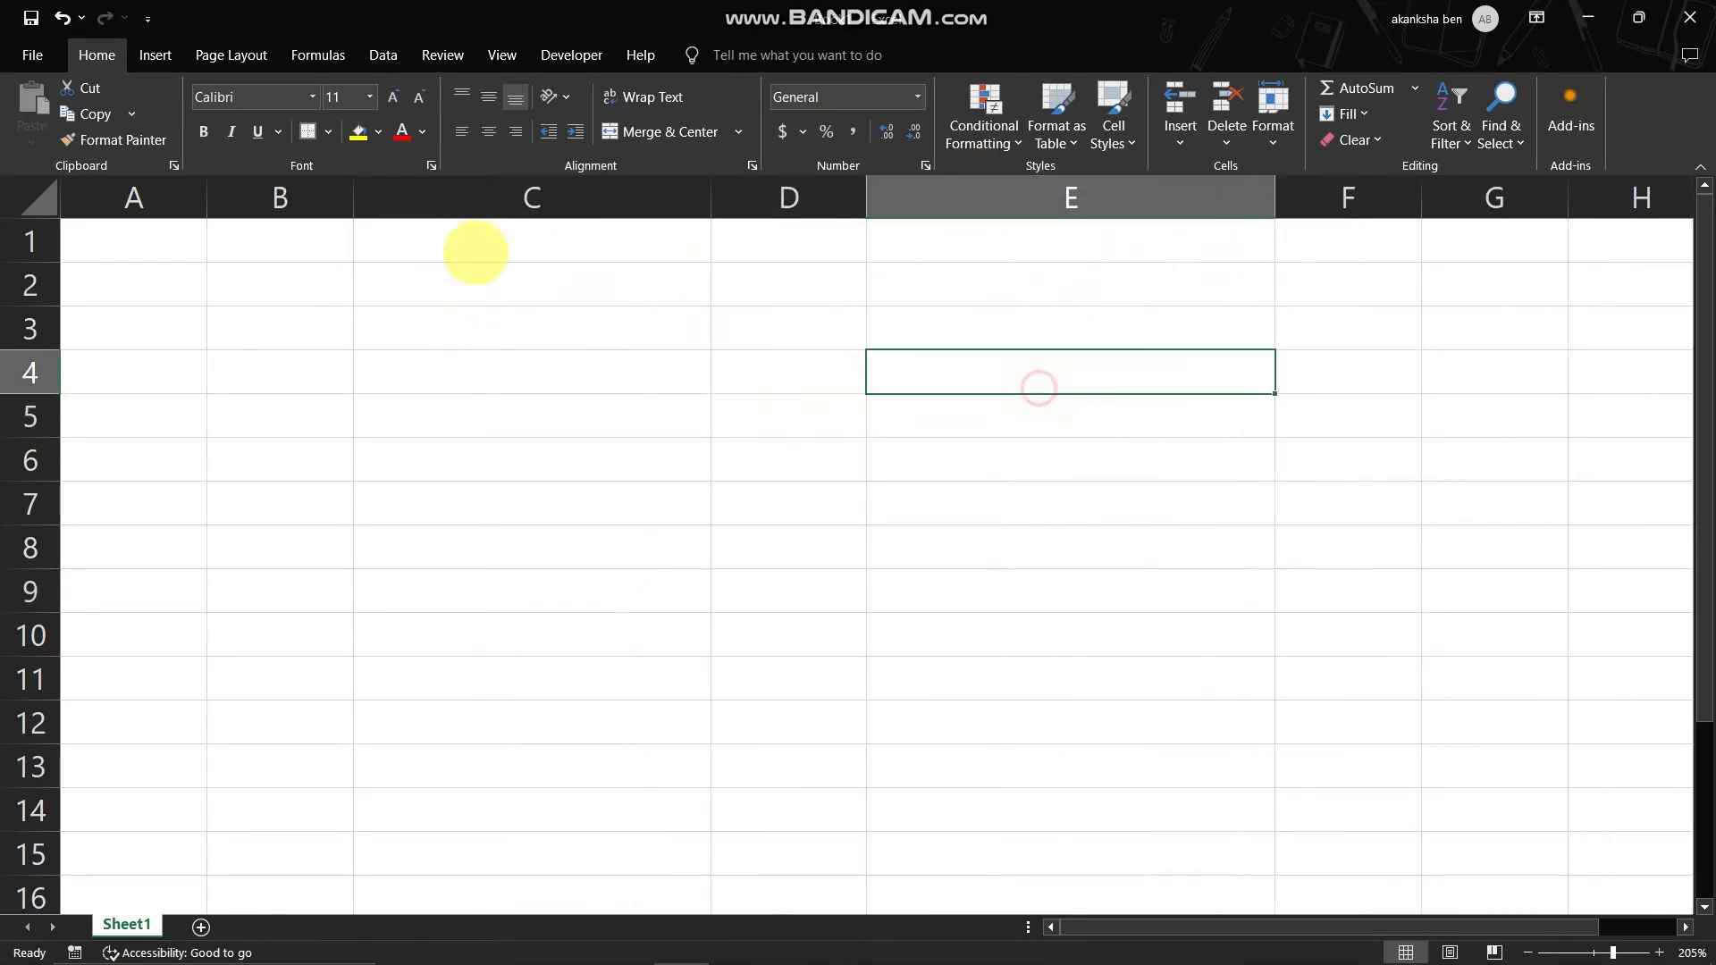
- Add black box borders around cells C4, E4, C7, E7, C11 and E11 as form input fields
left_click(509, 298)
left_click(525, 370)
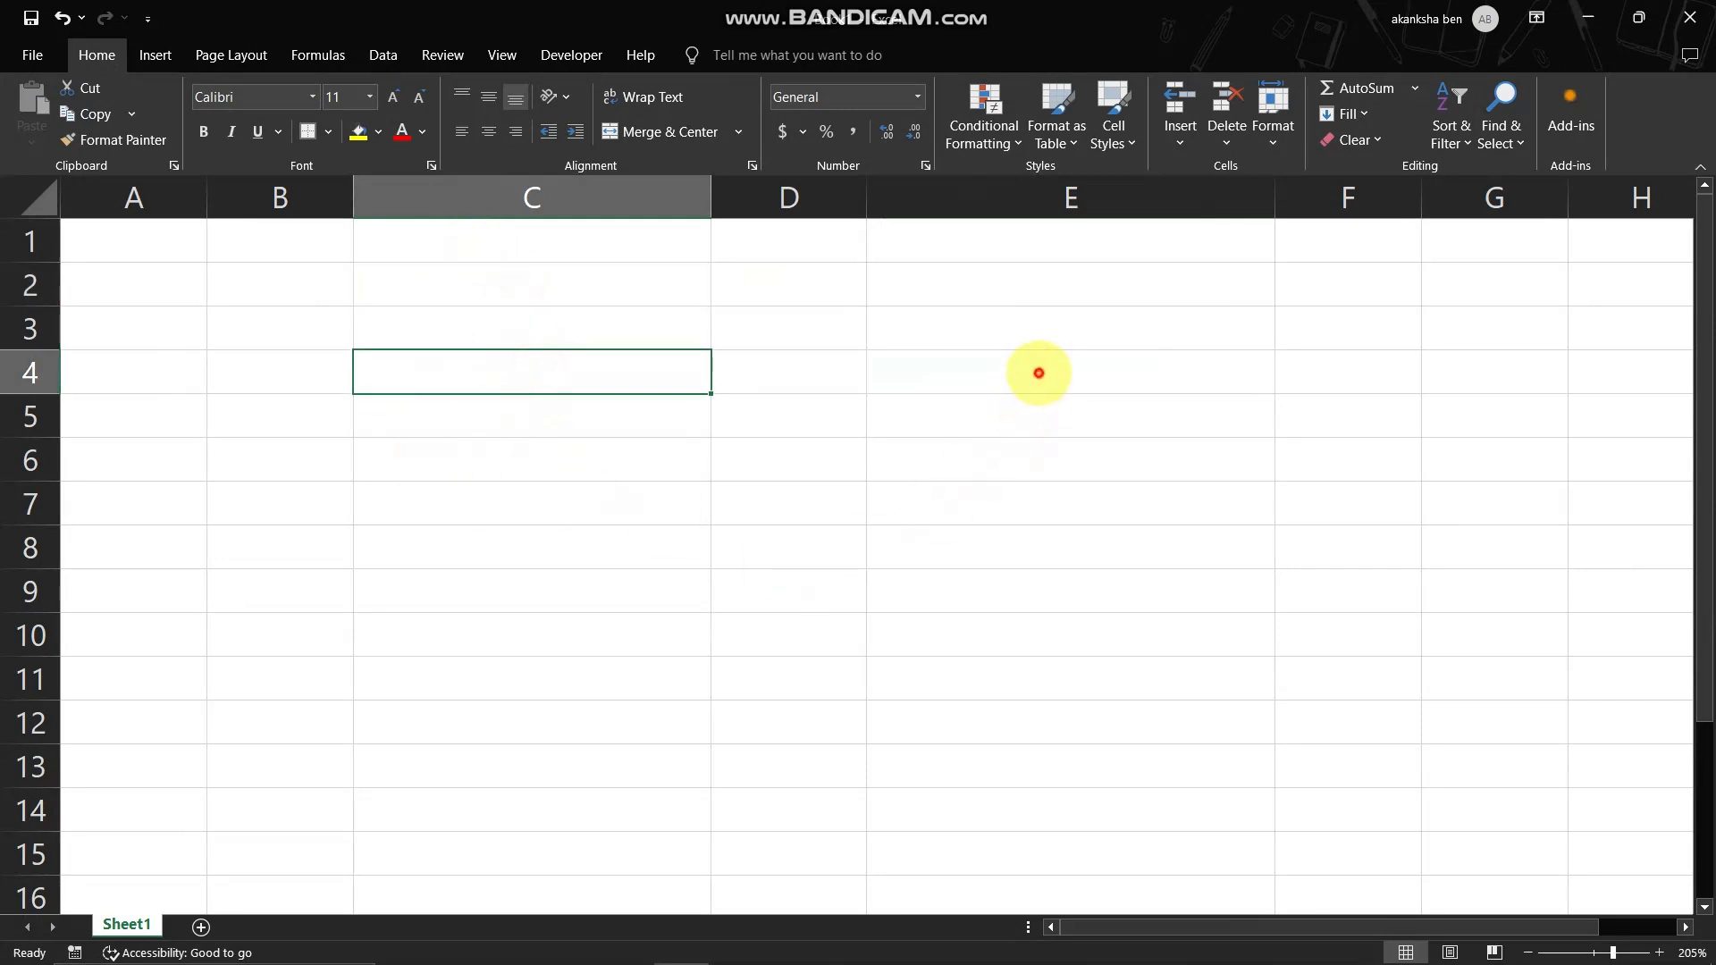
left_click(1032, 372, "ctrl")
left_click(1005, 506, "ctrl")
left_click(544, 508, "ctrl")
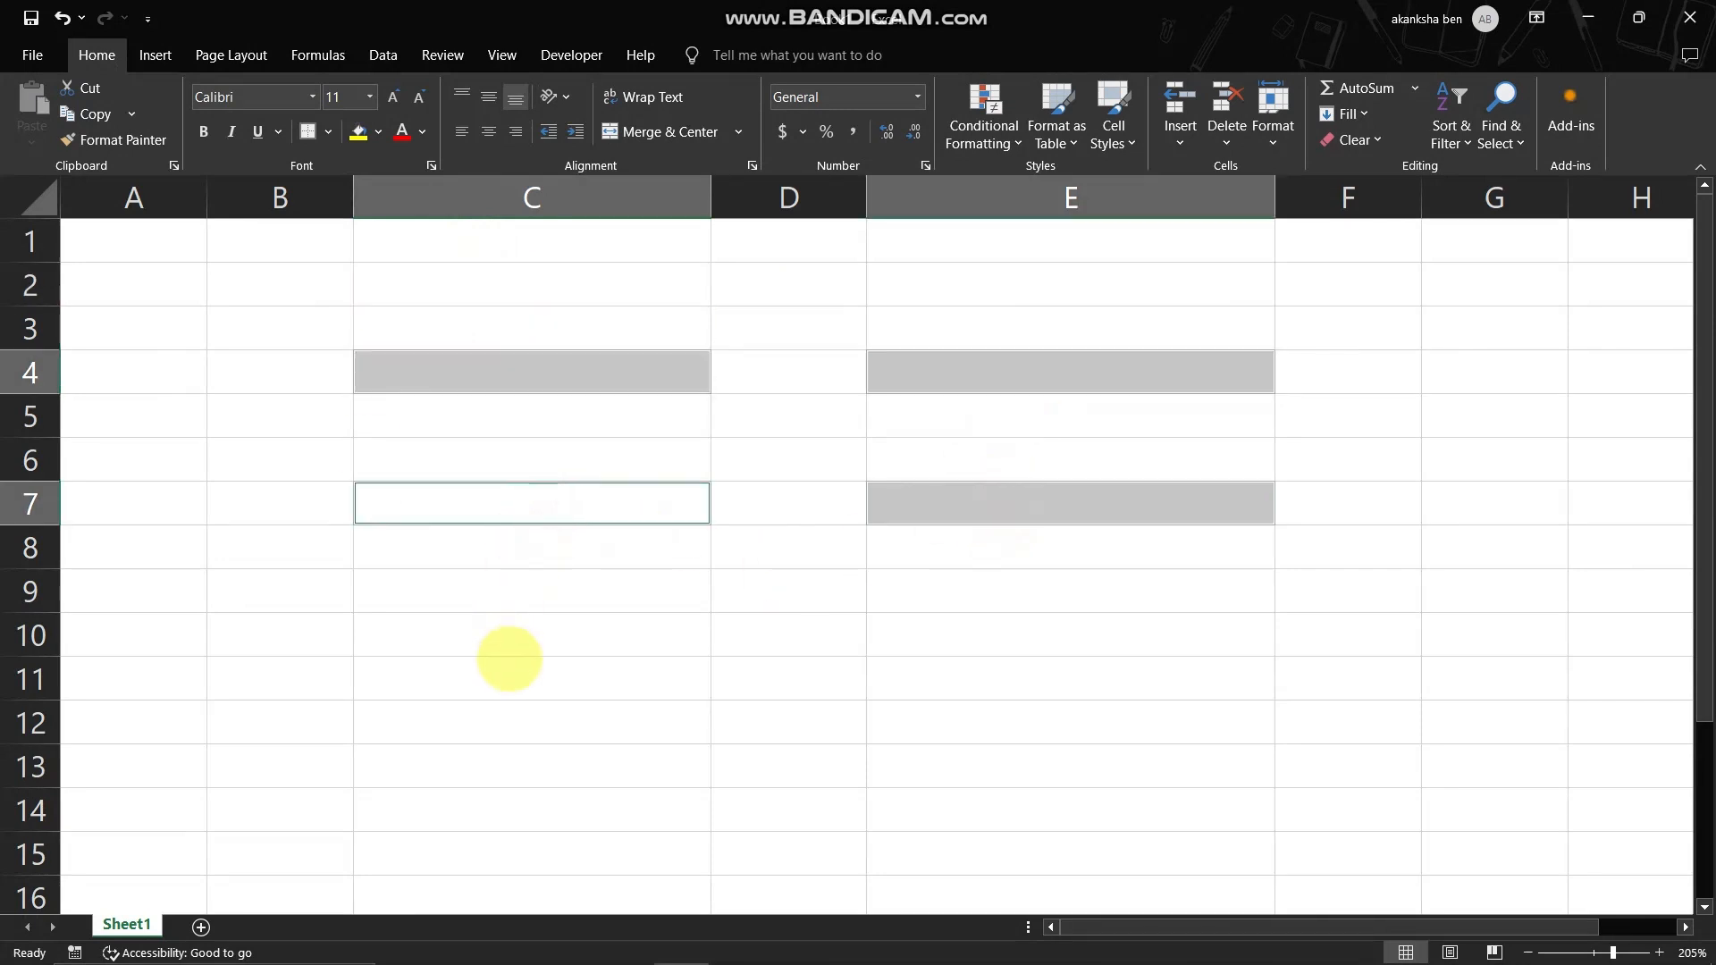
left_click(511, 672, "ctrl")
left_click(938, 681, "ctrl")
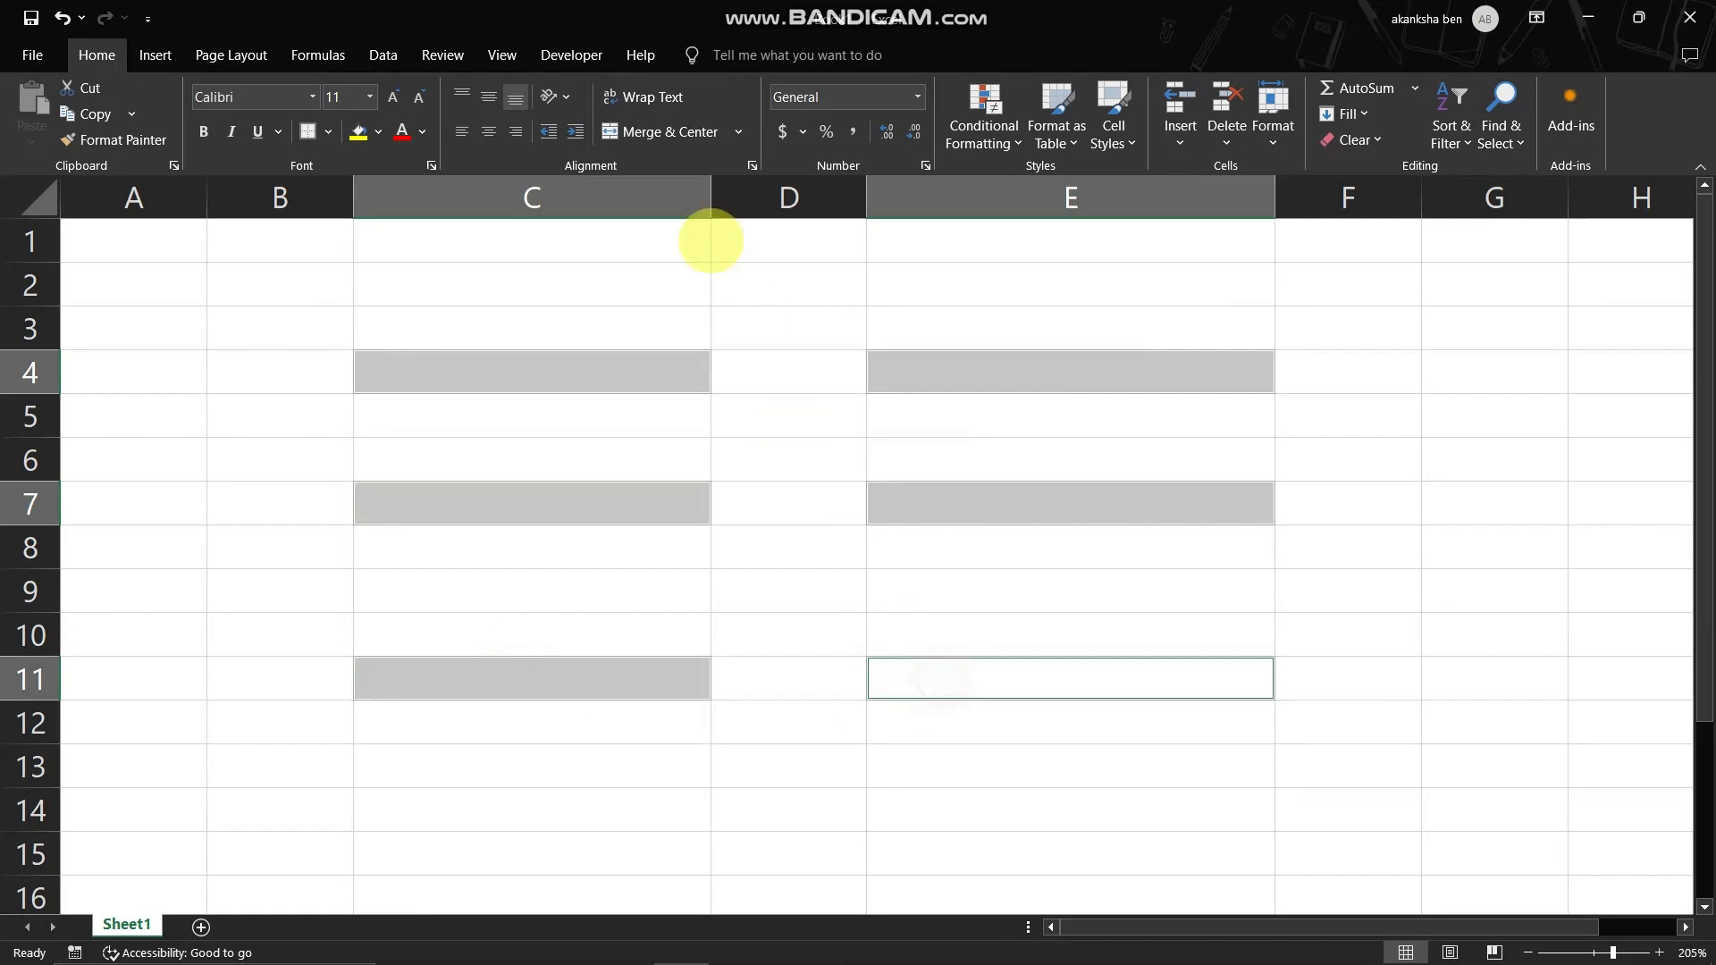
left_click(306, 132)
left_click(287, 326)
- Enter the label "NAME :" in C3 and "LAST NAME :" in E3 above the first two bordered fields
left_click(441, 347)
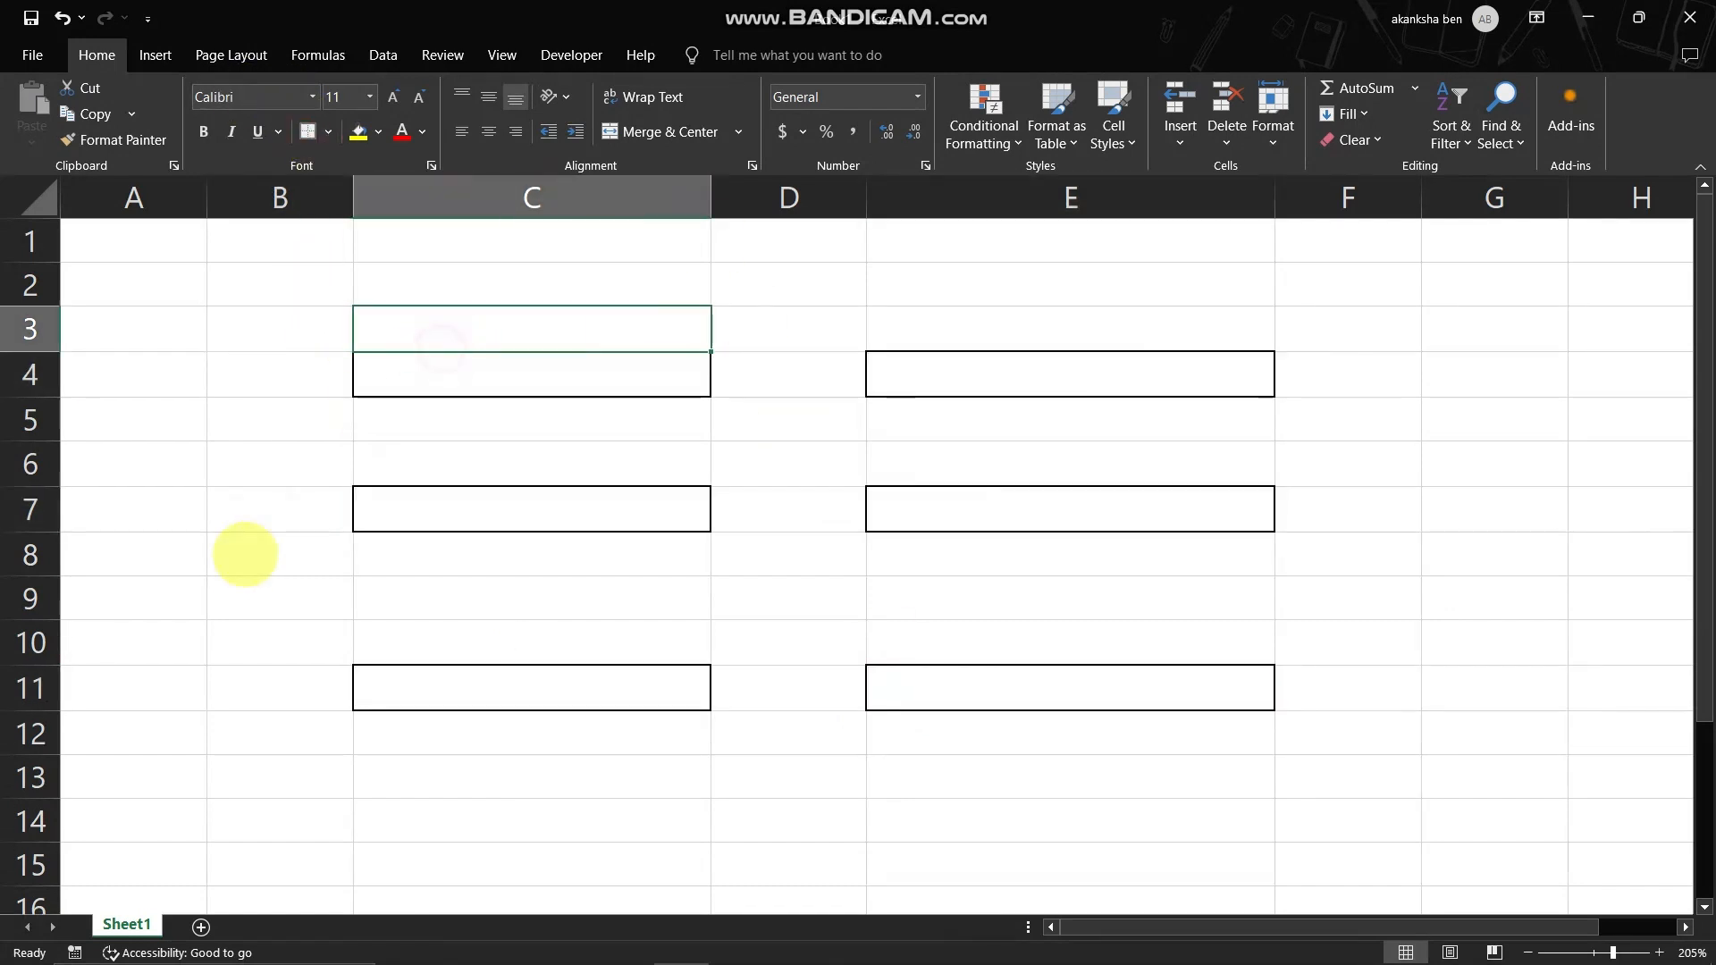
type("NAME")
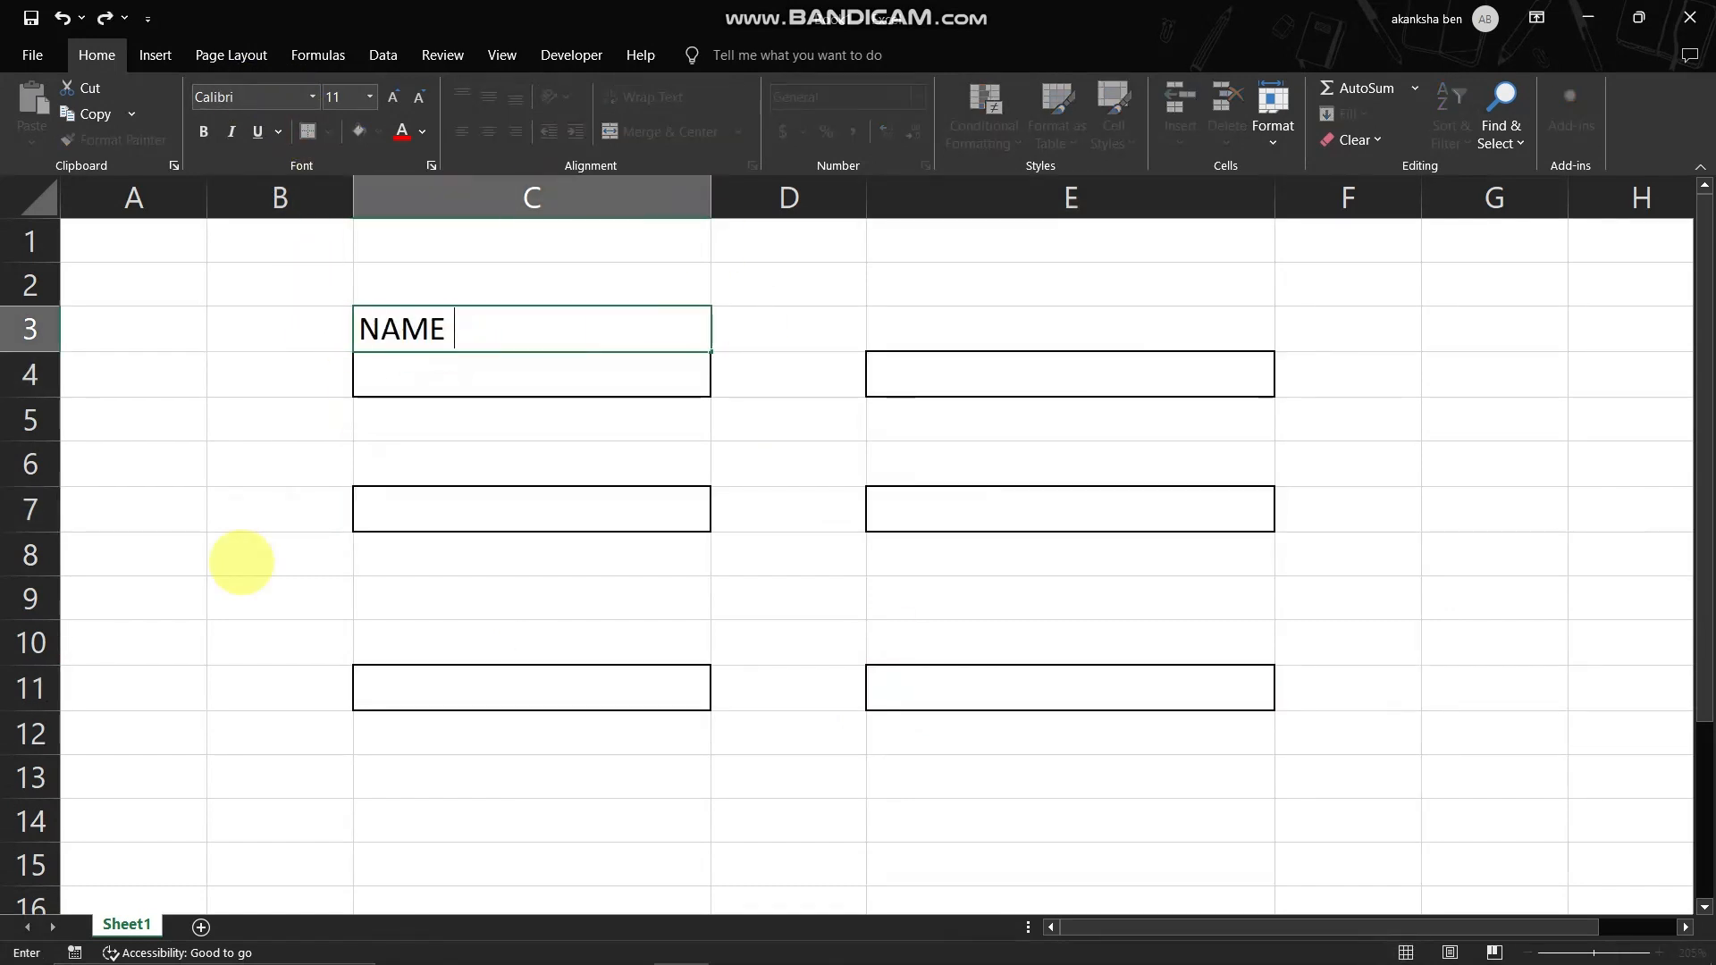
type(" :")
key("Right")
key("Right")
key("Right")
key("Left")
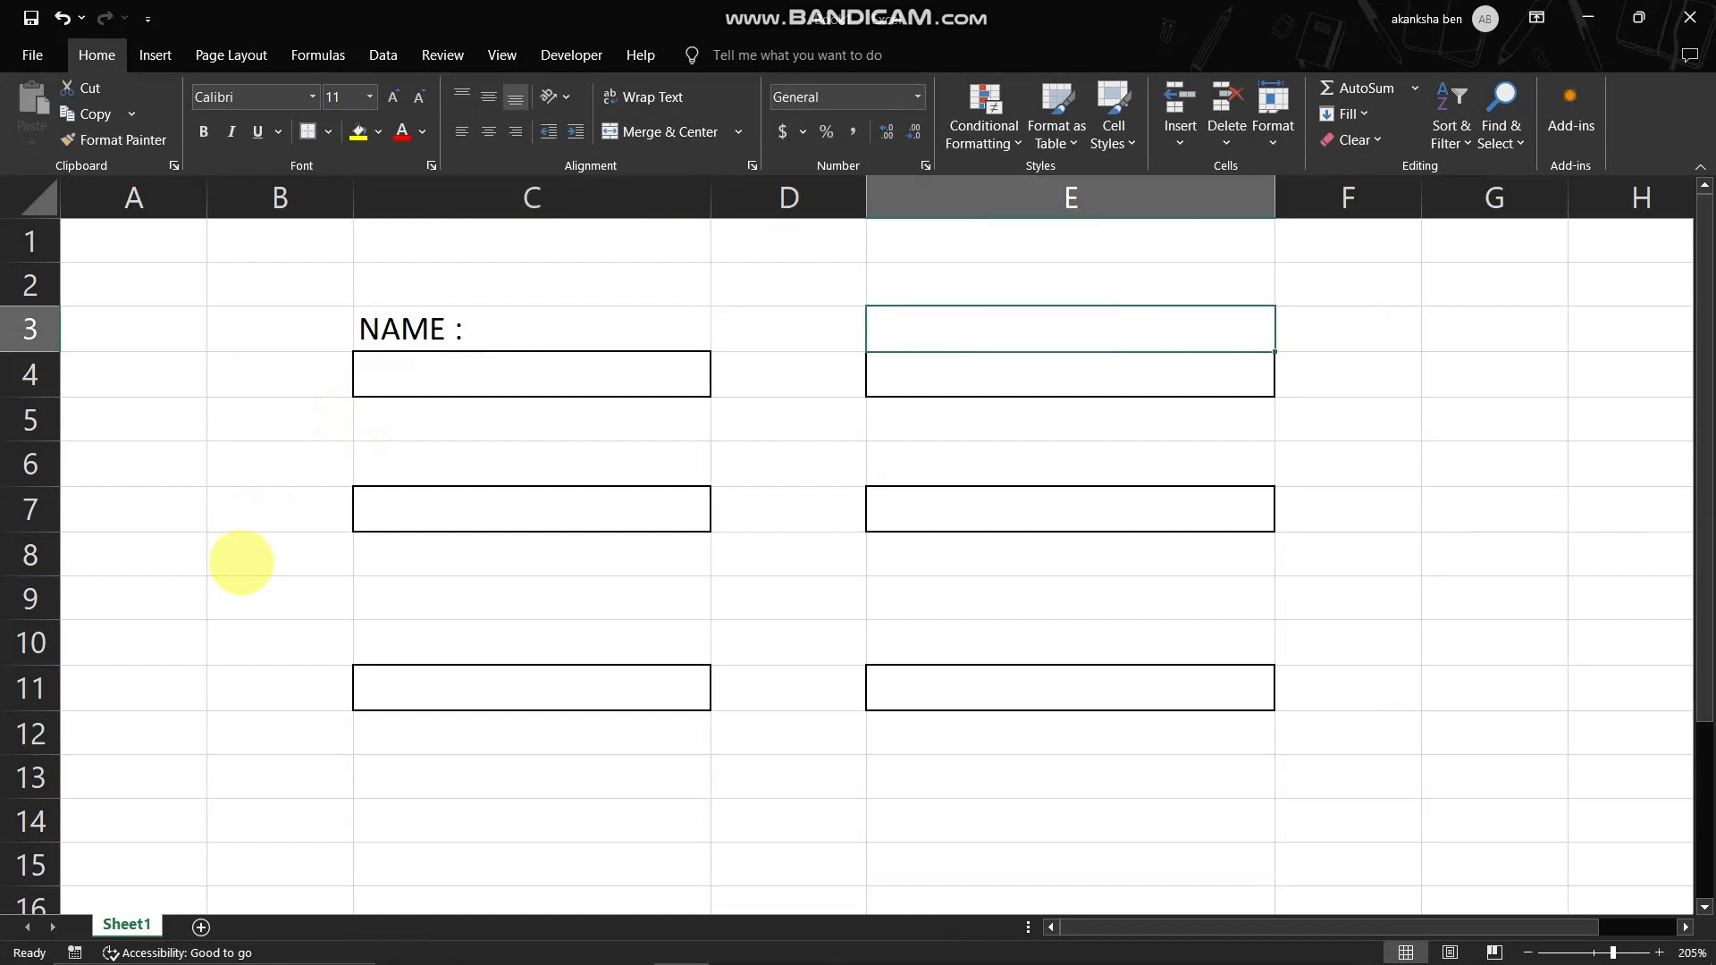
type("LAST NAME :")
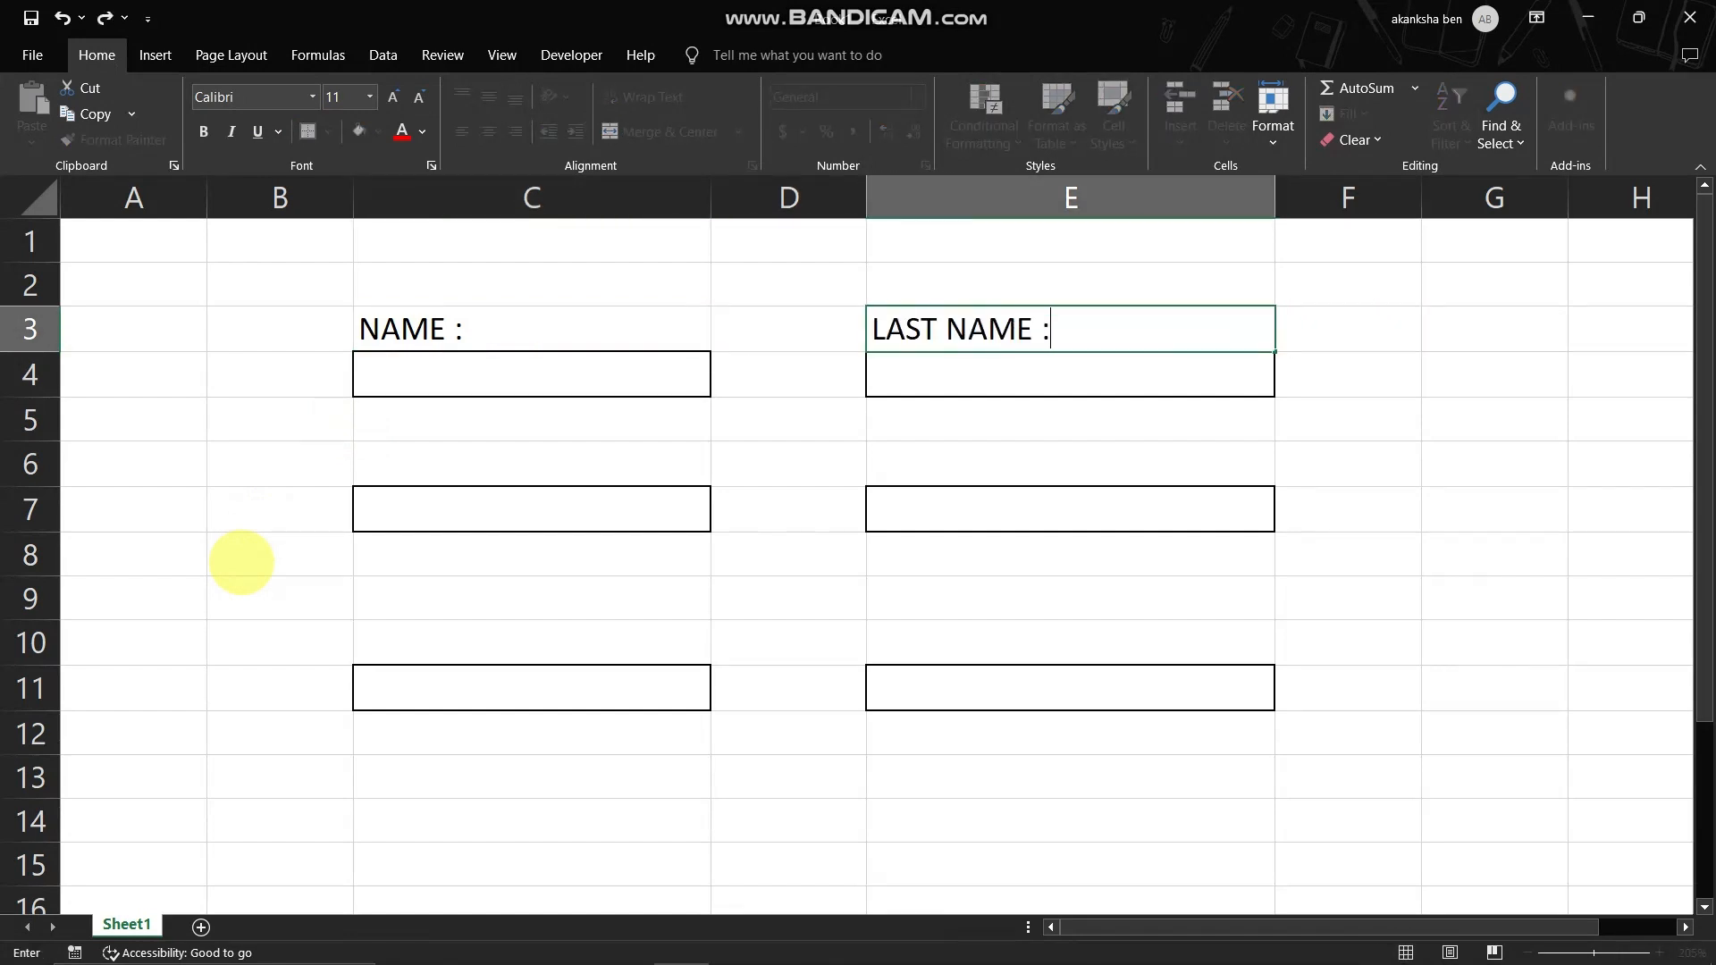
key("Return")
- Enter the label "CONTACT :" in cell C6
key("Left")
key("Left")
key("Down")
key("Down")
type("MO")
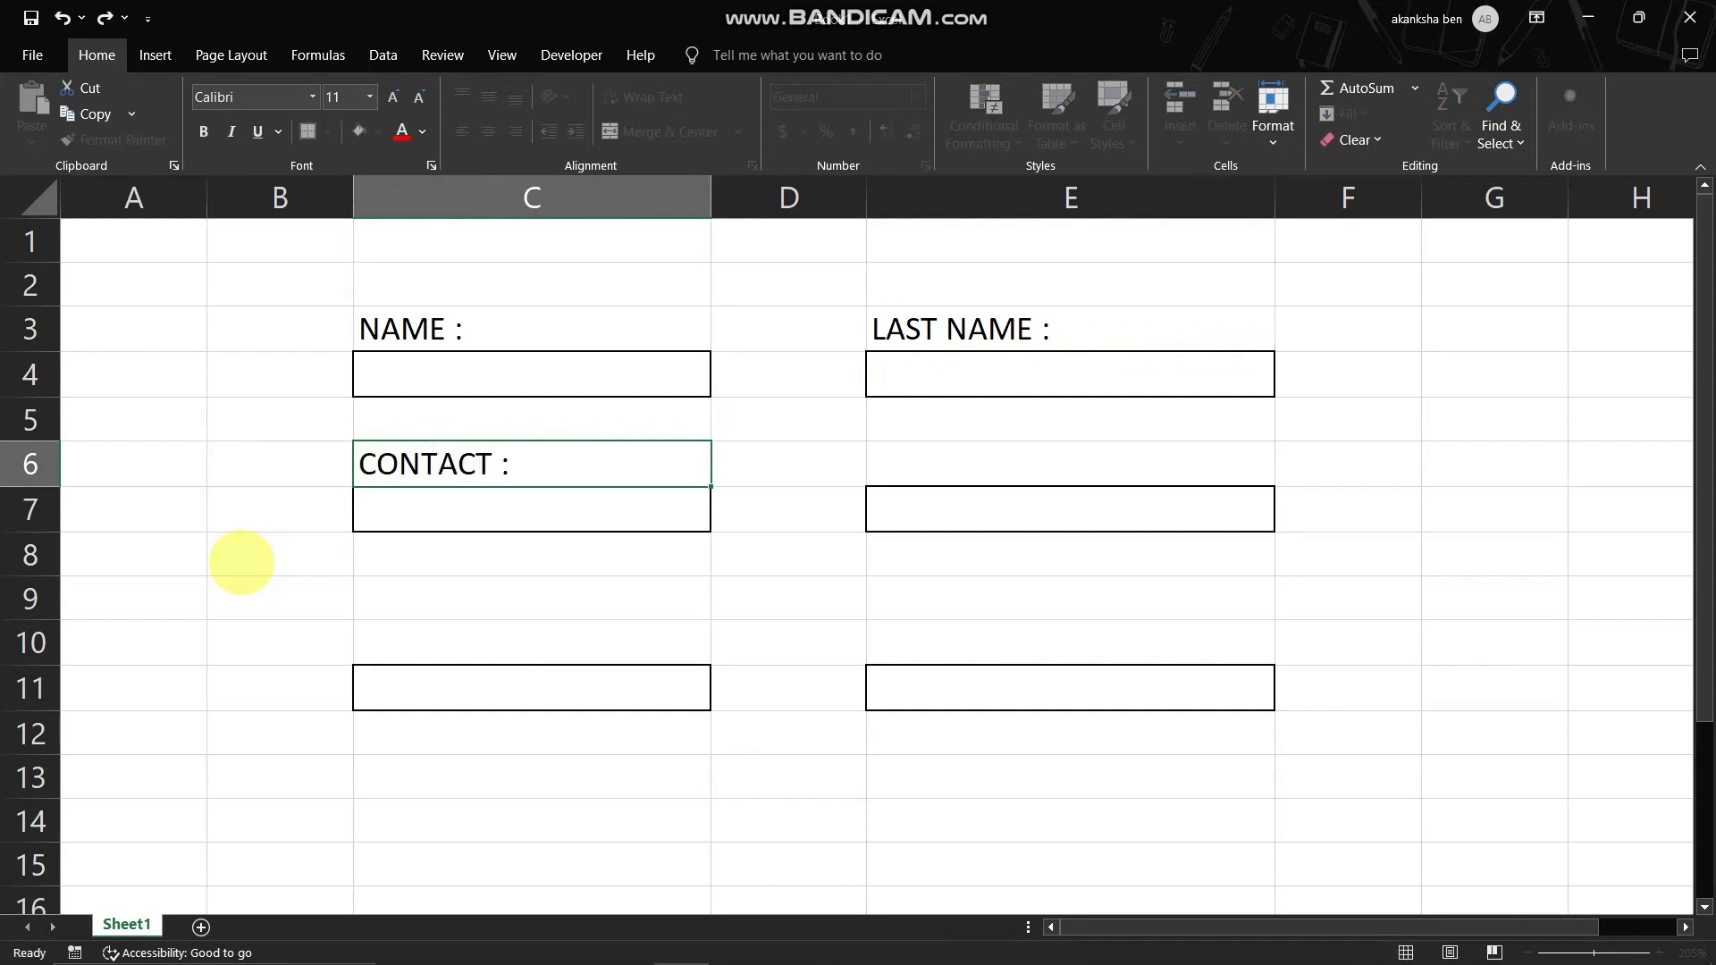
- Enter the label "EMAIL:" in cell E6, including its colon
key("Right")
key("Right")
type("EMAIL")
key("Return")
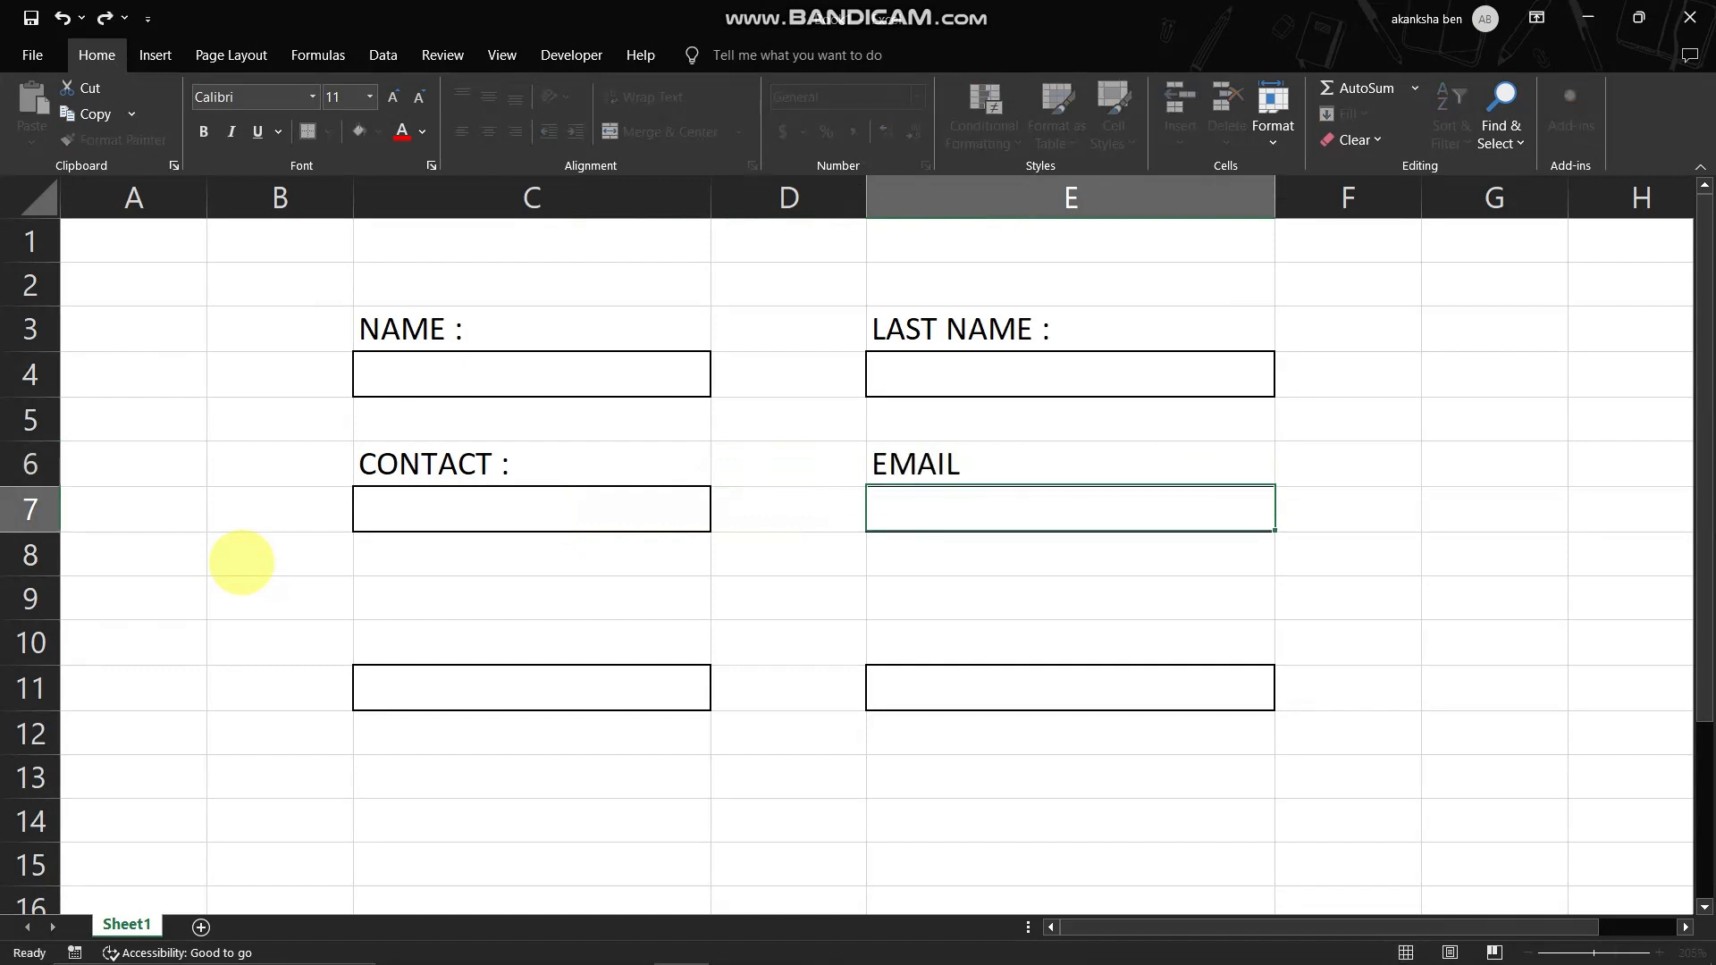
key("Left")
key("Up")
key("Right")
key("F2")
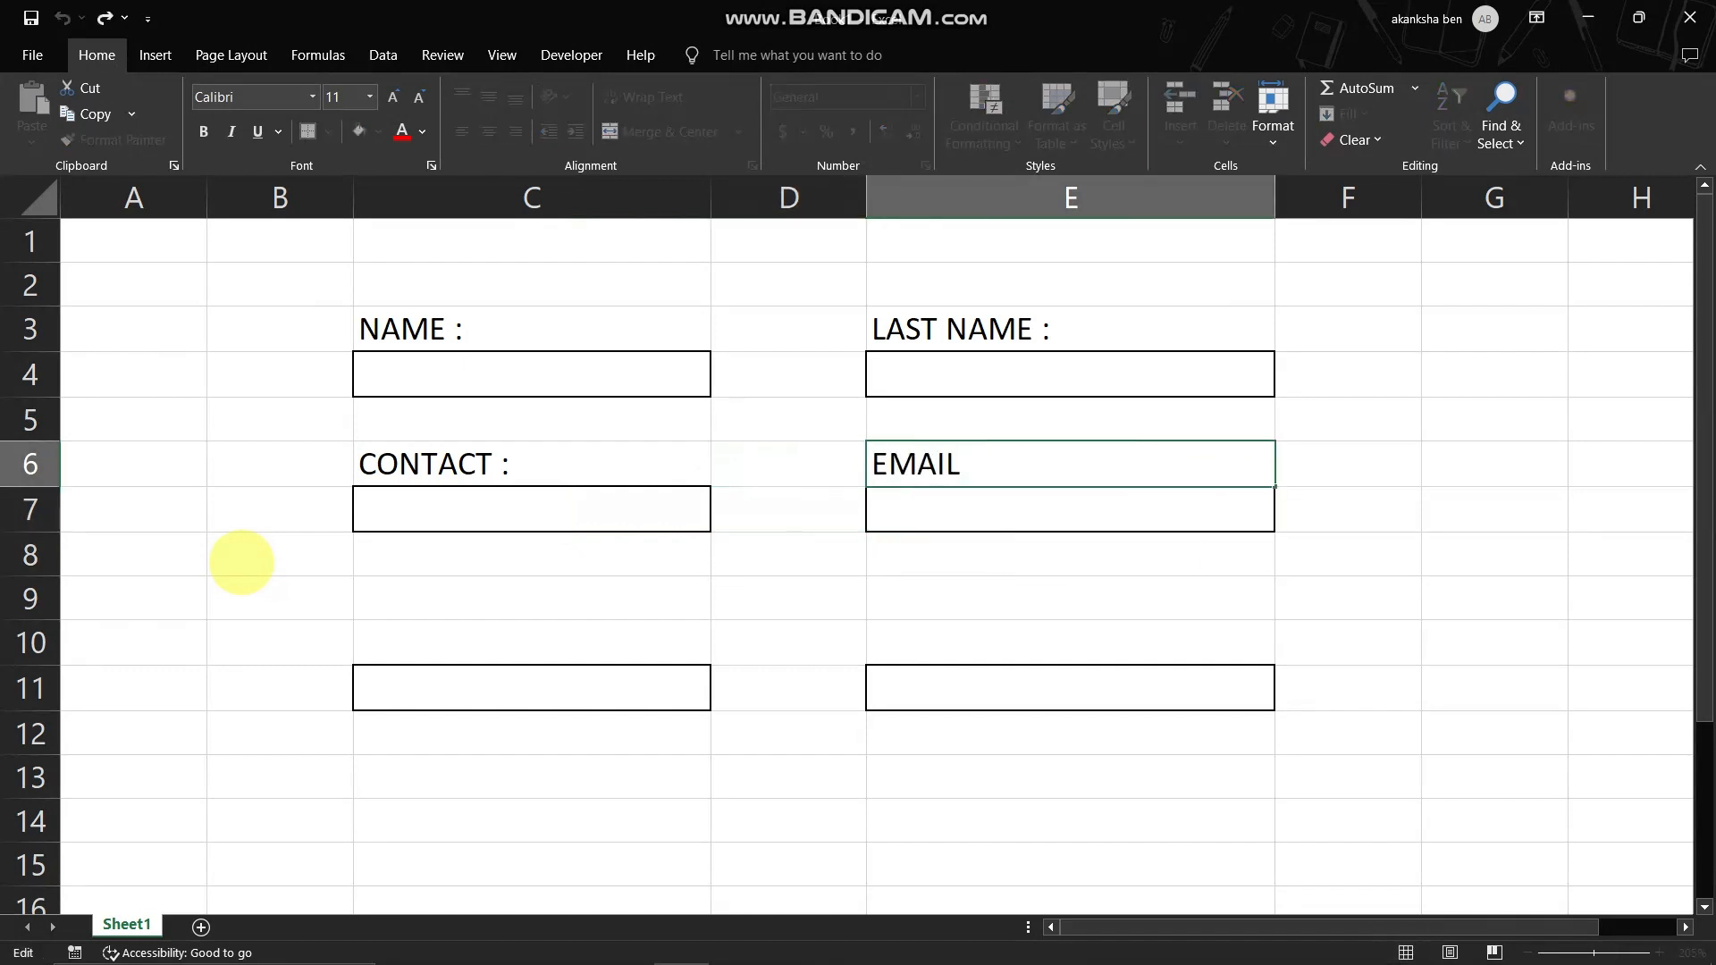
type(":")
key("Return")
- Enter the label "CITY :" in C10 and "STATE:" in E10 above the last two bordered fields
key("Left")
key("Left")
key("Down")
key("Down")
key("Down")
type("C")
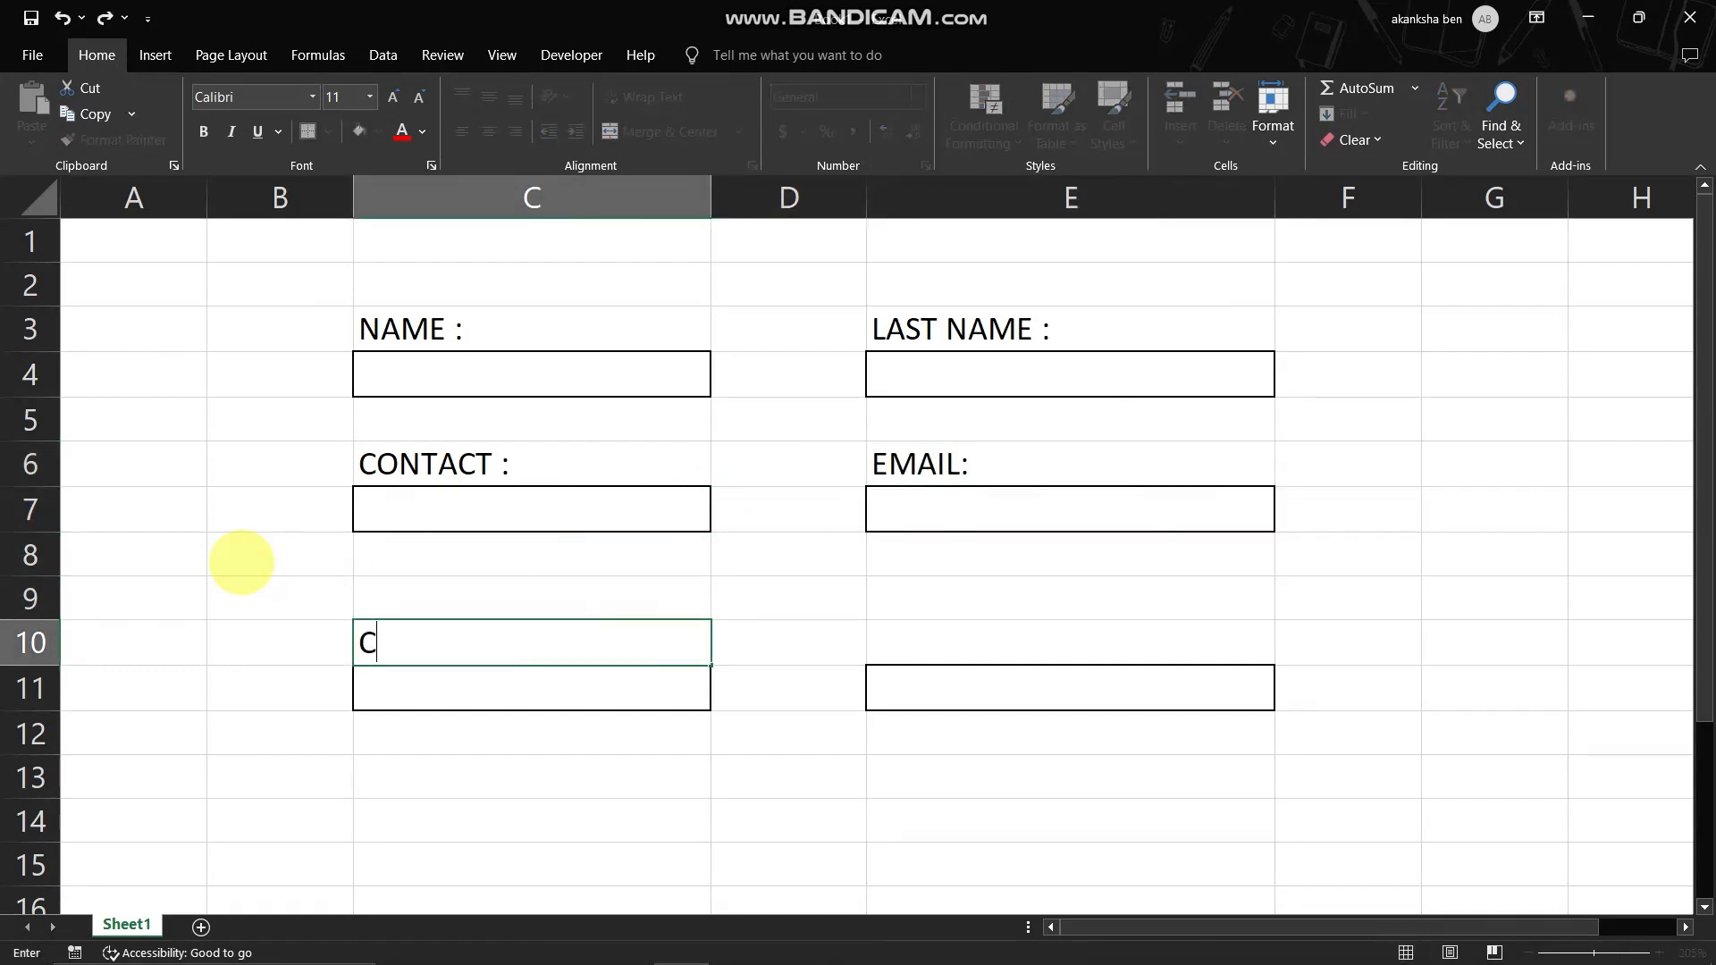
type("ITY :")
key("Right")
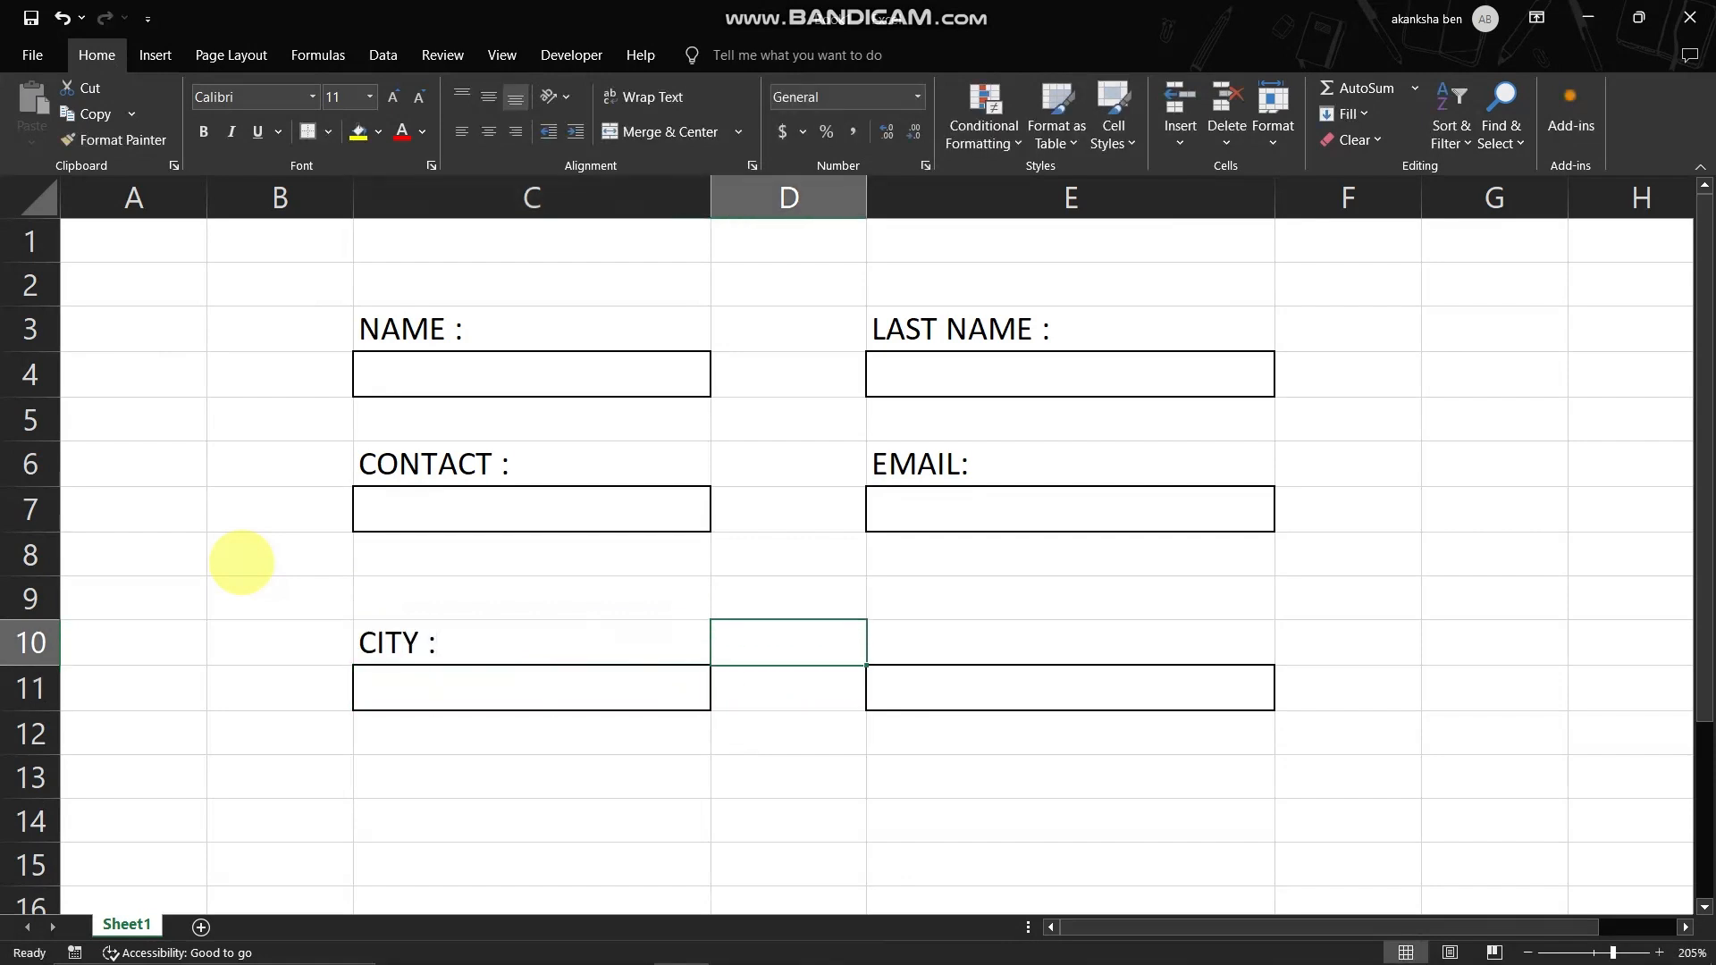
key("Right")
type("ST")
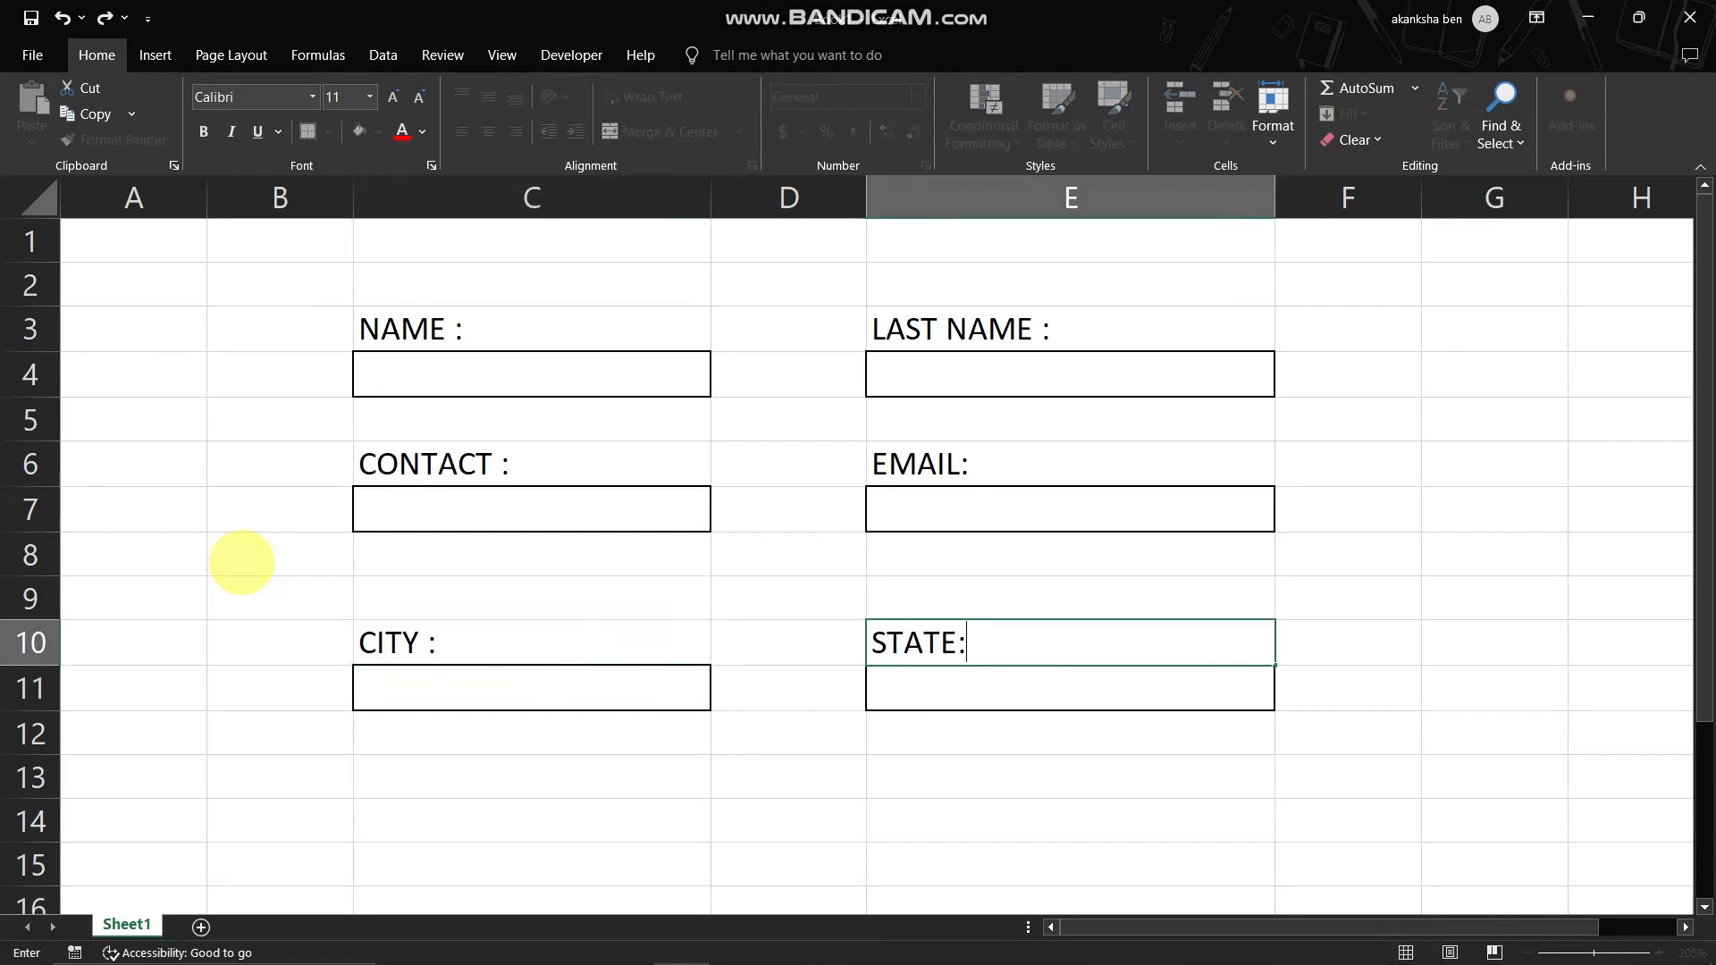
key("Return")
- Draw a rectangle shape about 0.39" high and 1.63" wide over cells C15:C16, below the CITY field
key("Down")
key("Left")
scroll(447, 769, "down", 1)
left_click(485, 722)
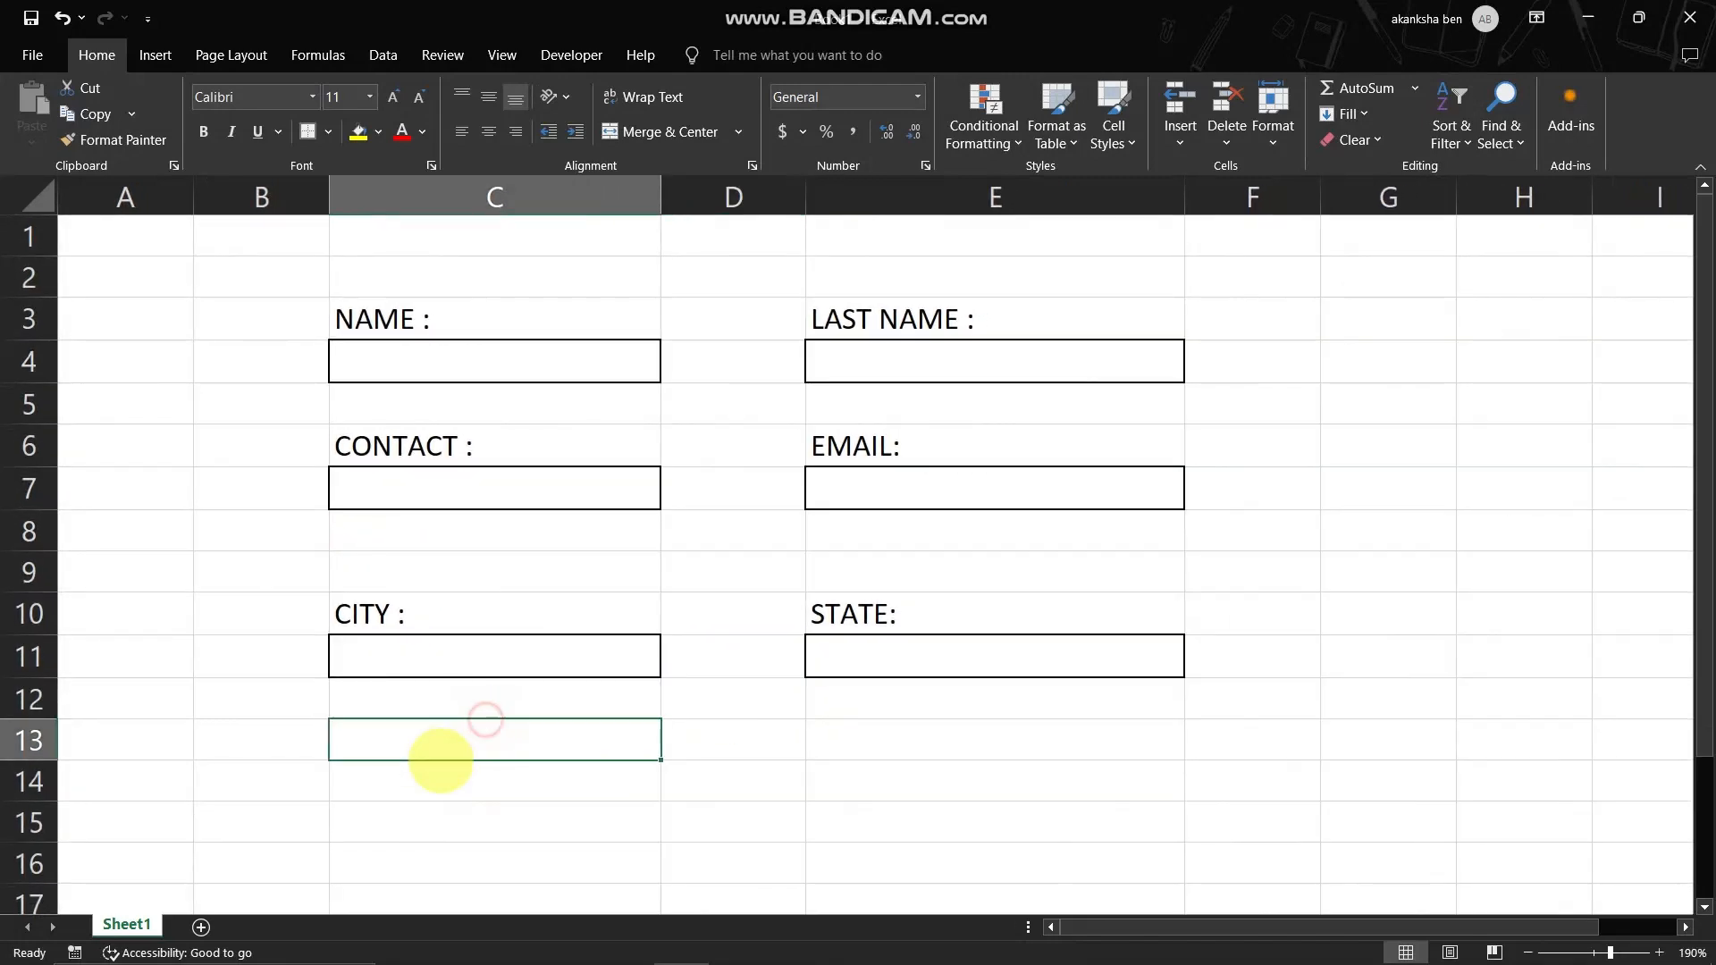
left_click(155, 54)
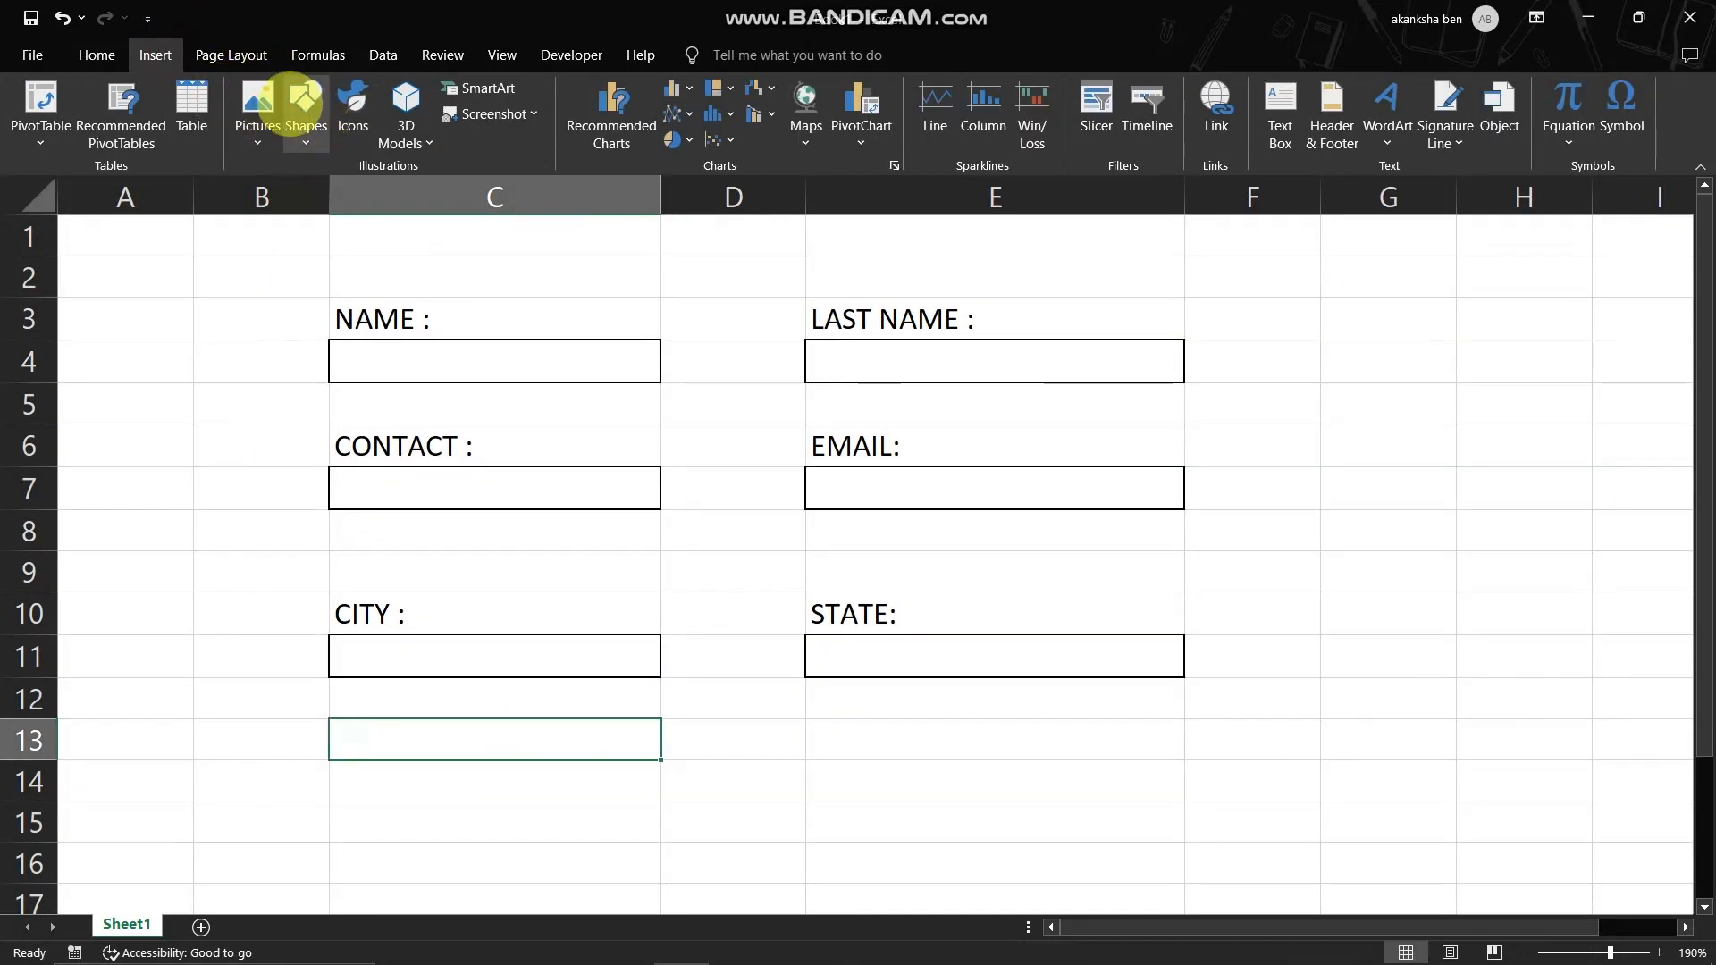
left_click(304, 100)
left_click(337, 191)
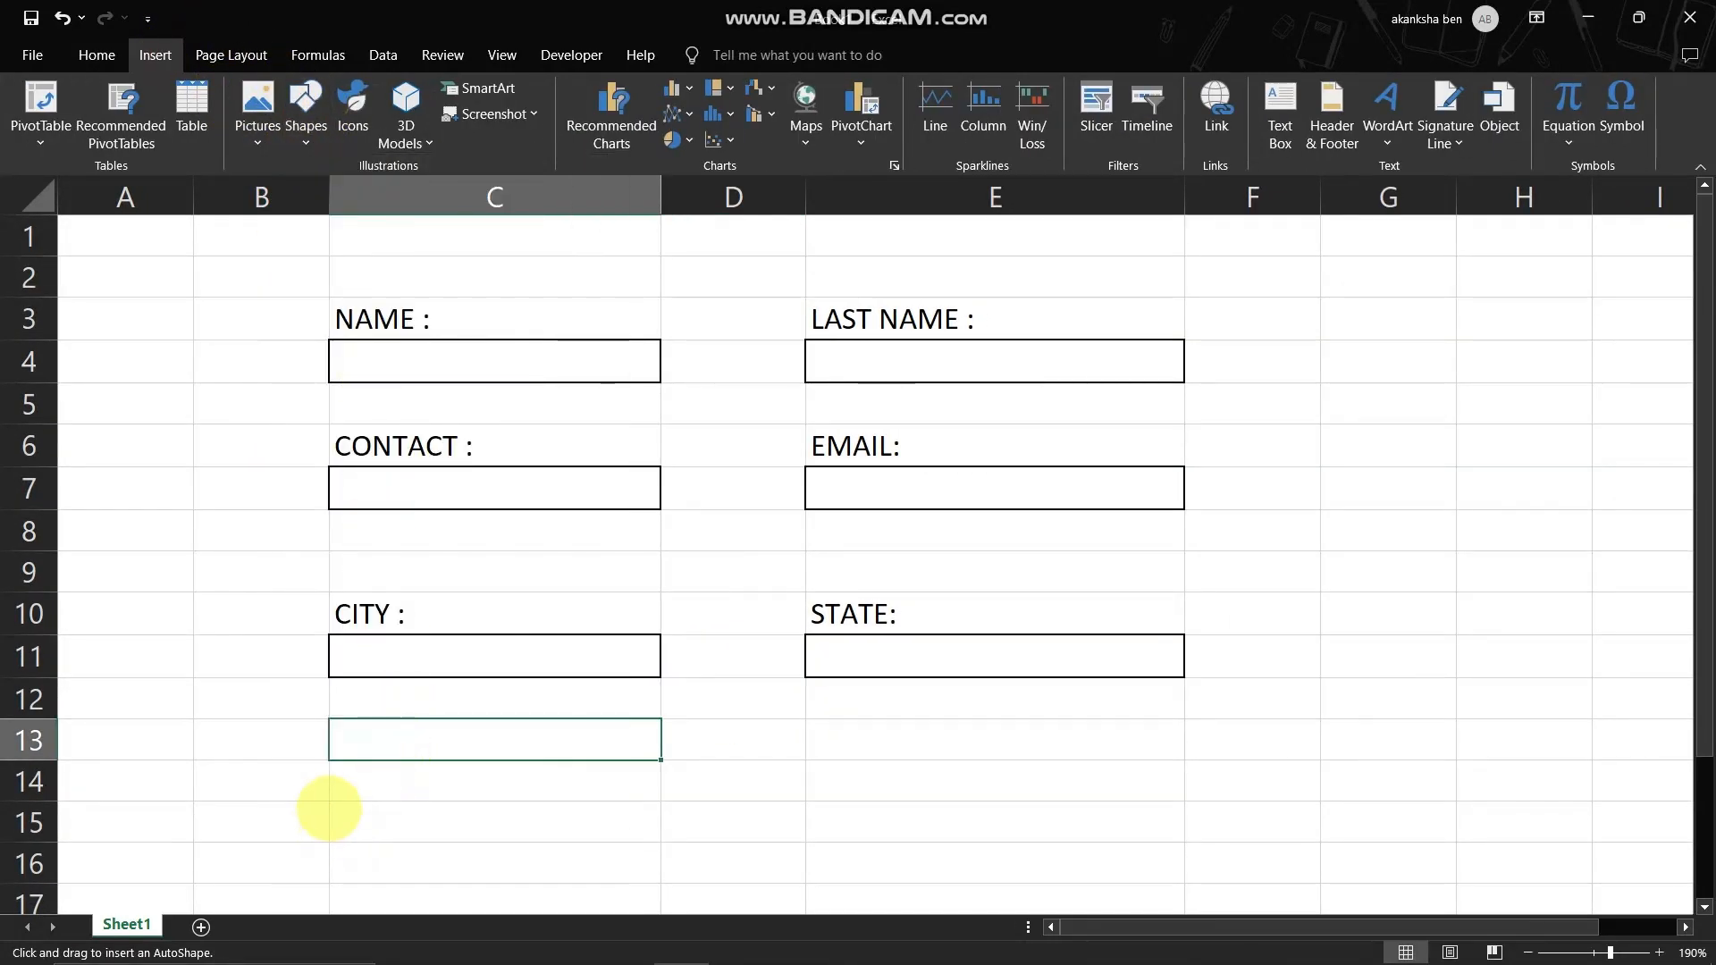
mouse_move(329, 804)
left_mouse_down()
mouse_move(440, 869)
mouse_move(661, 881)
left_mouse_up()
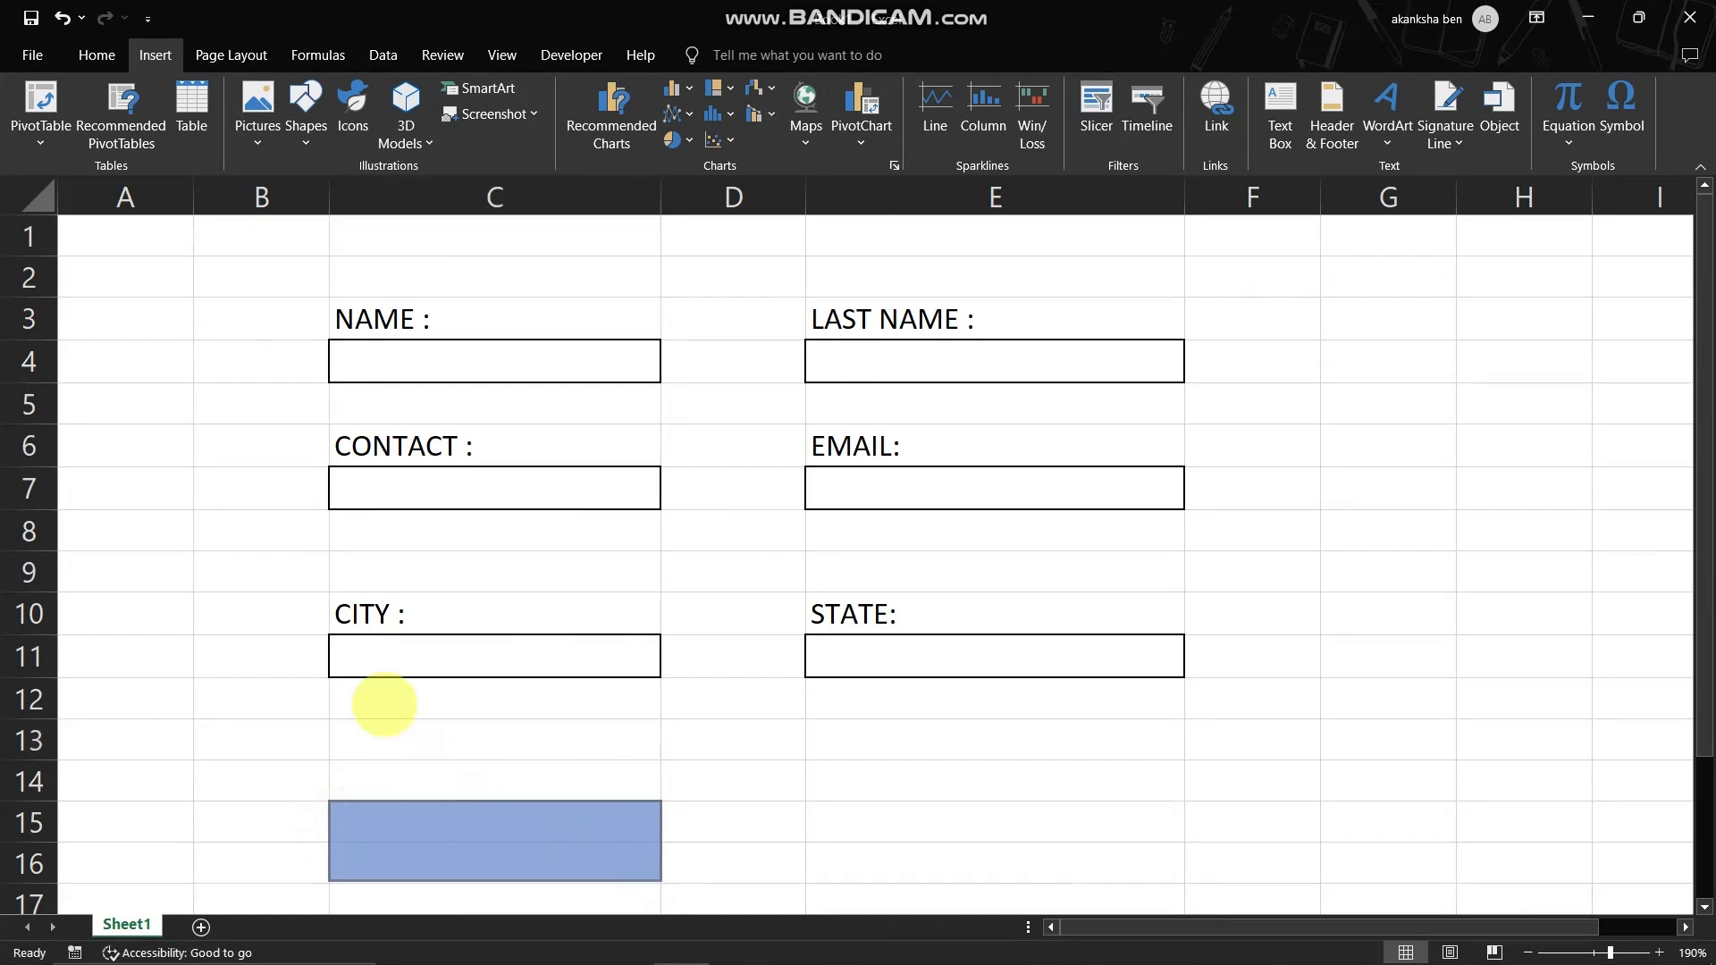
- Apply the pale gold gradient theme style to the rectangle below the CITY field
scroll(384, 715, "down", 2)
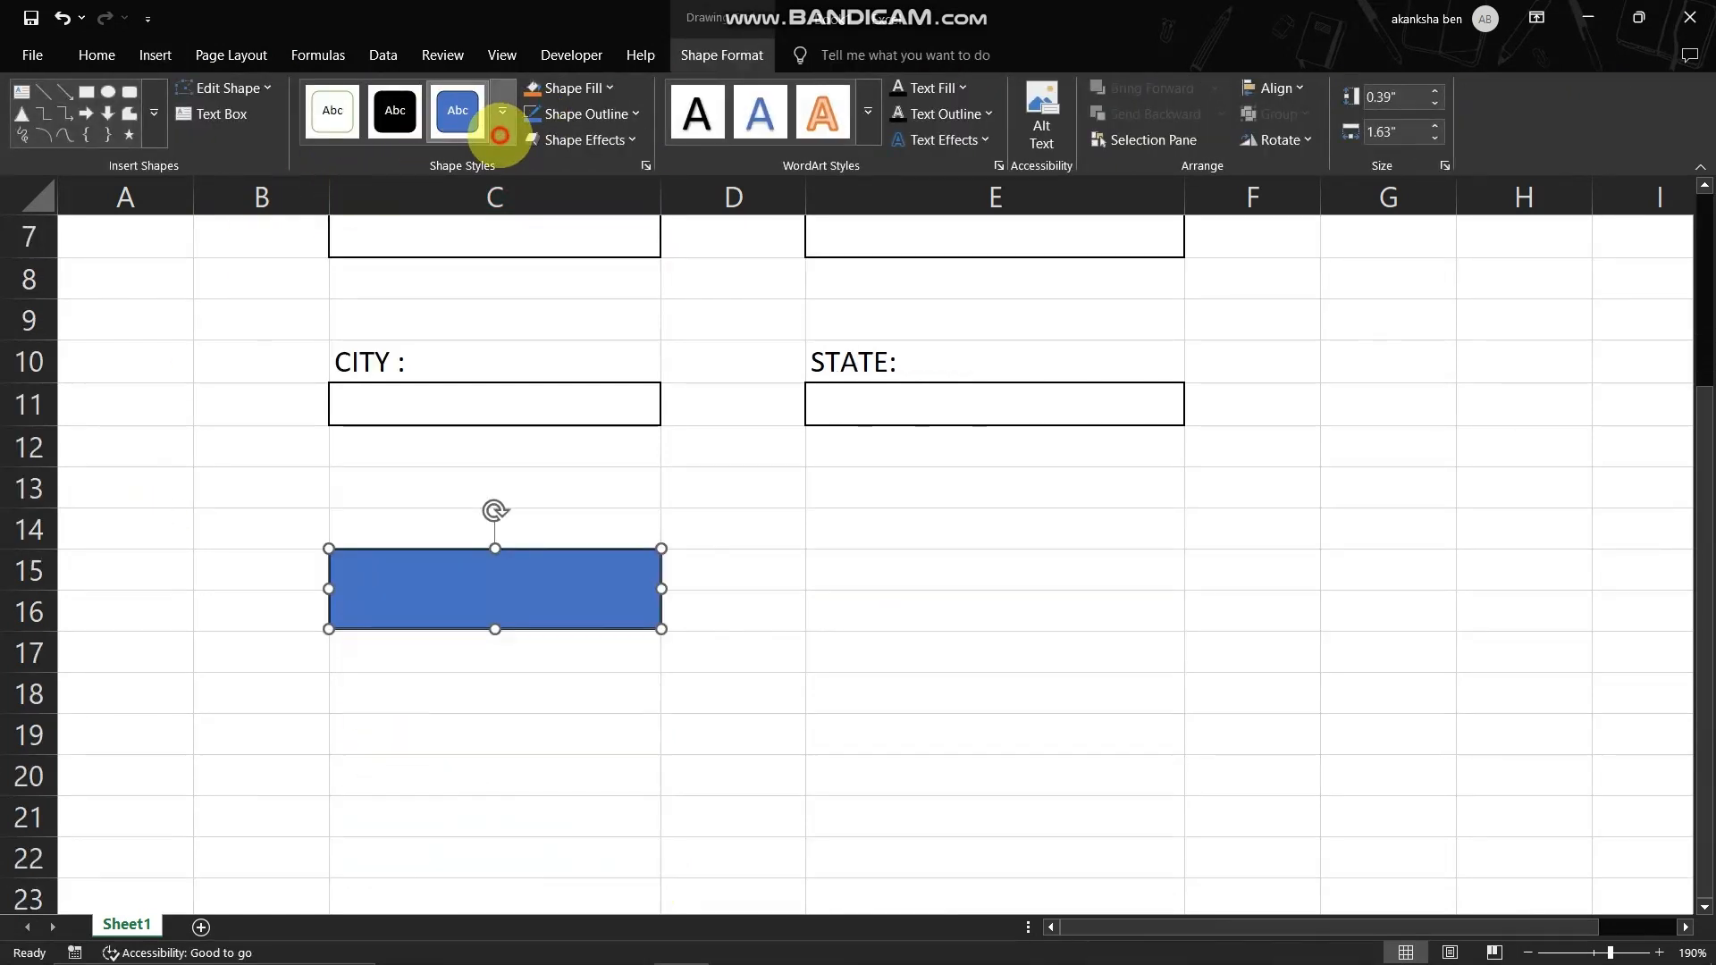
left_click(500, 135)
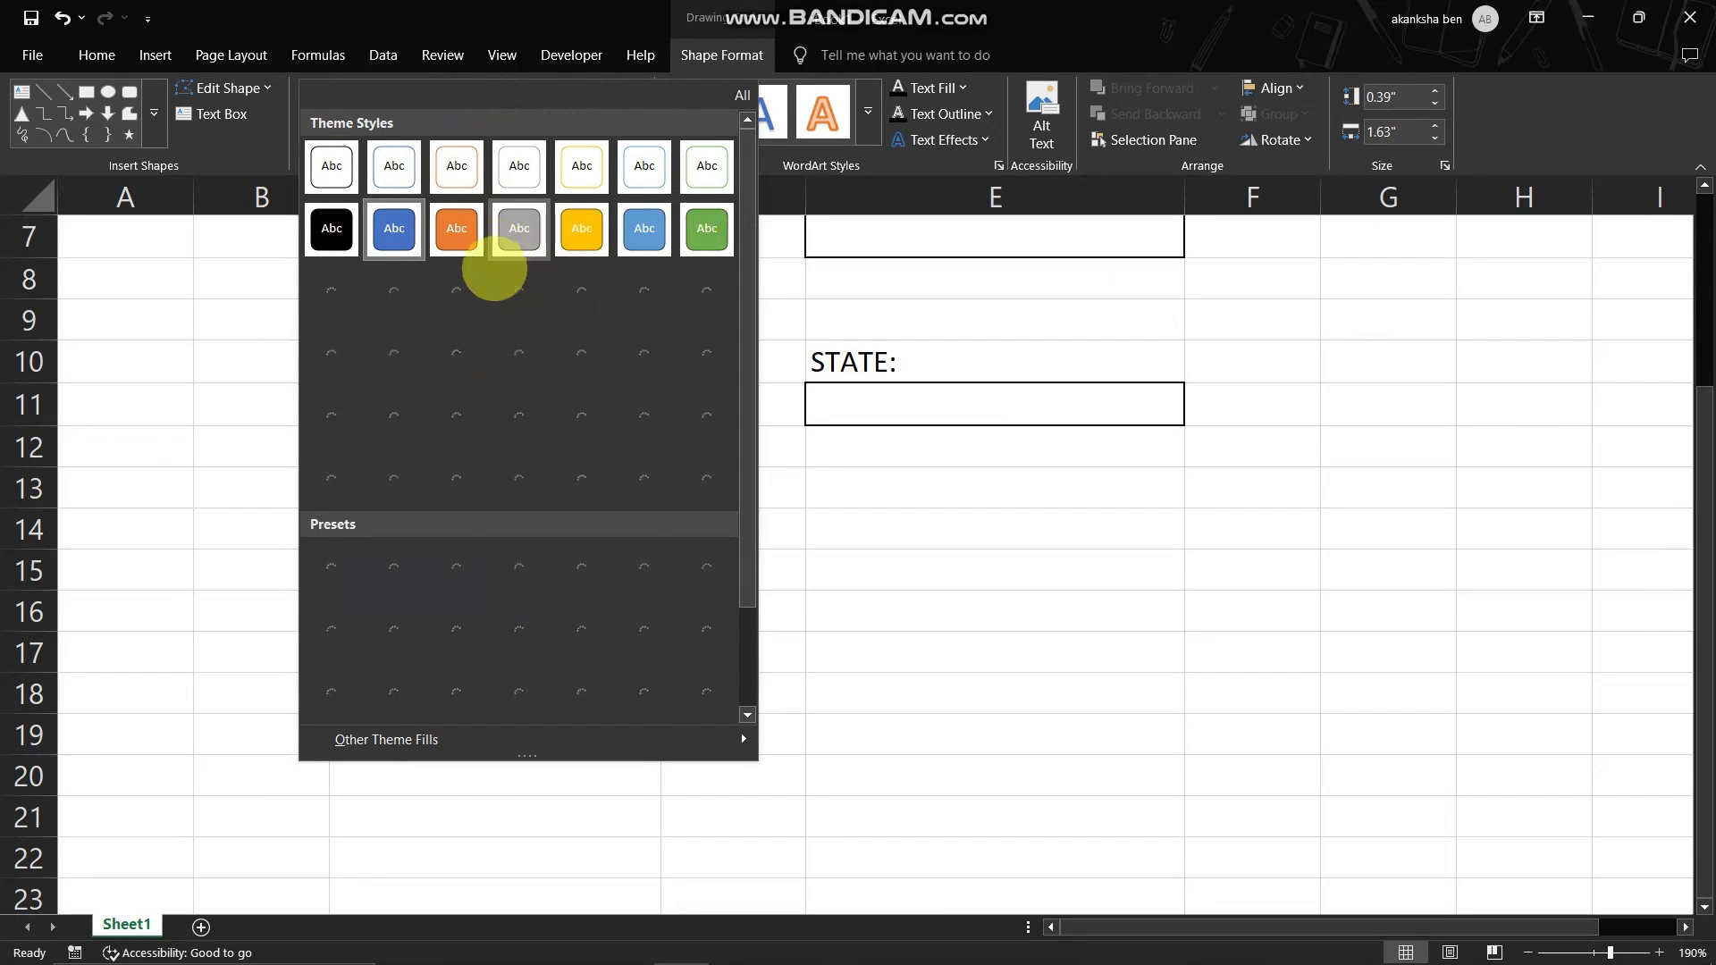
left_click(455, 228)
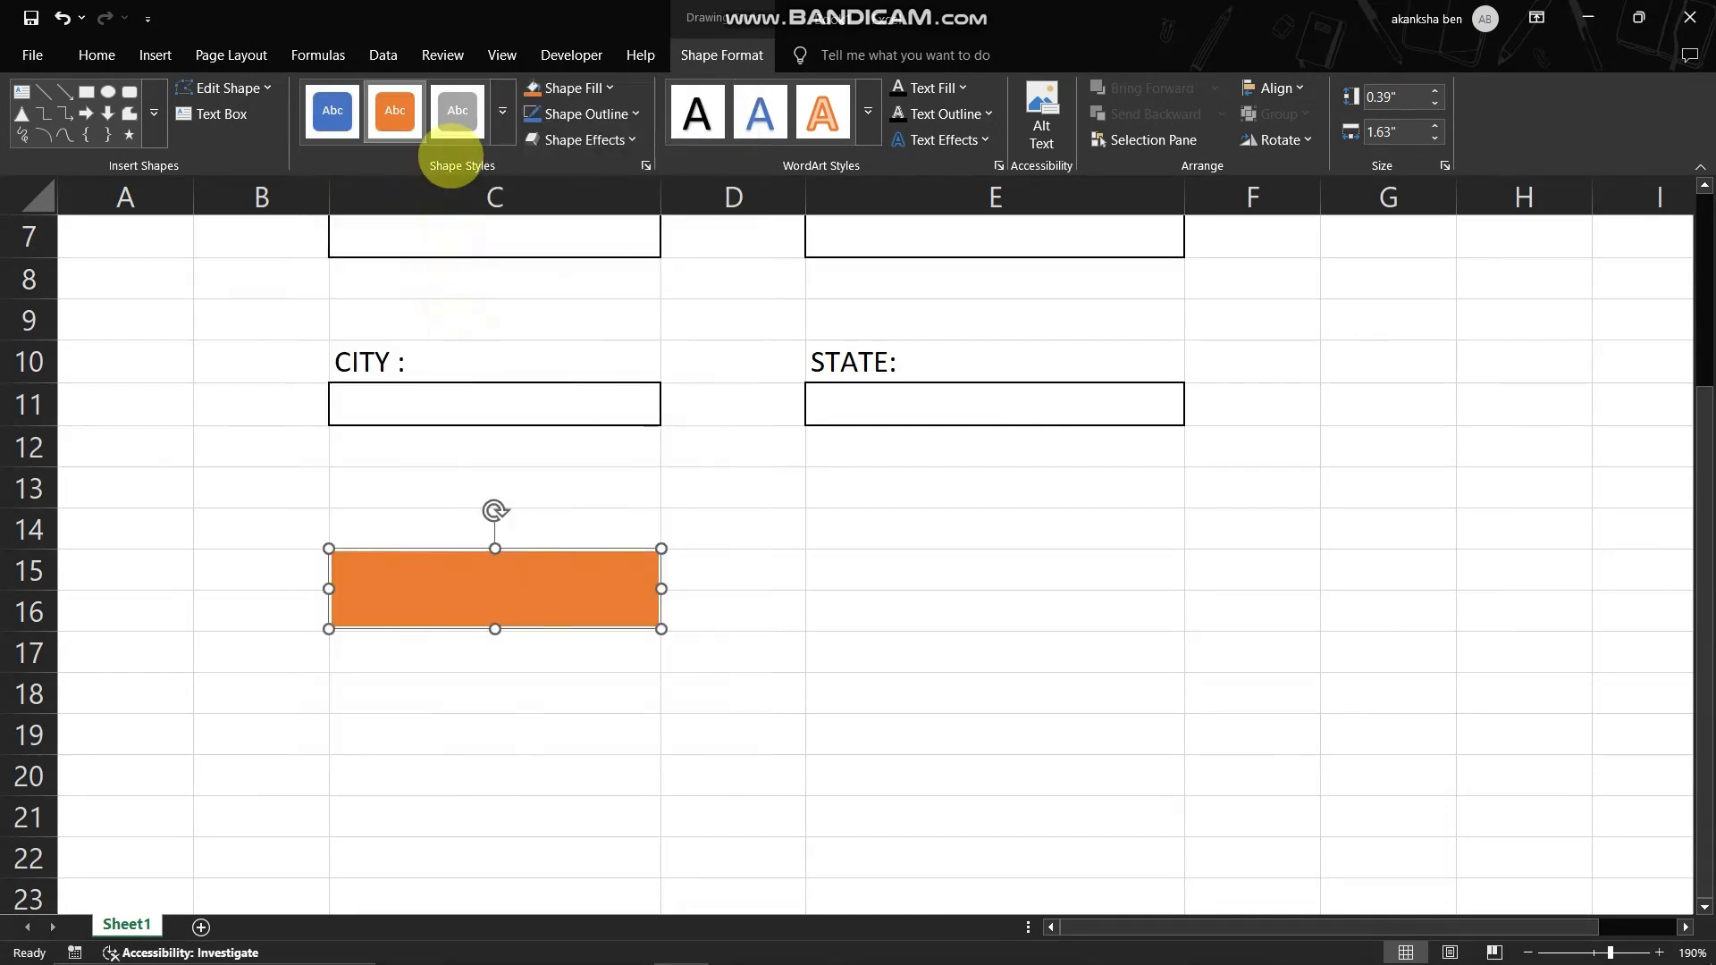
left_click(503, 111)
left_click(569, 349)
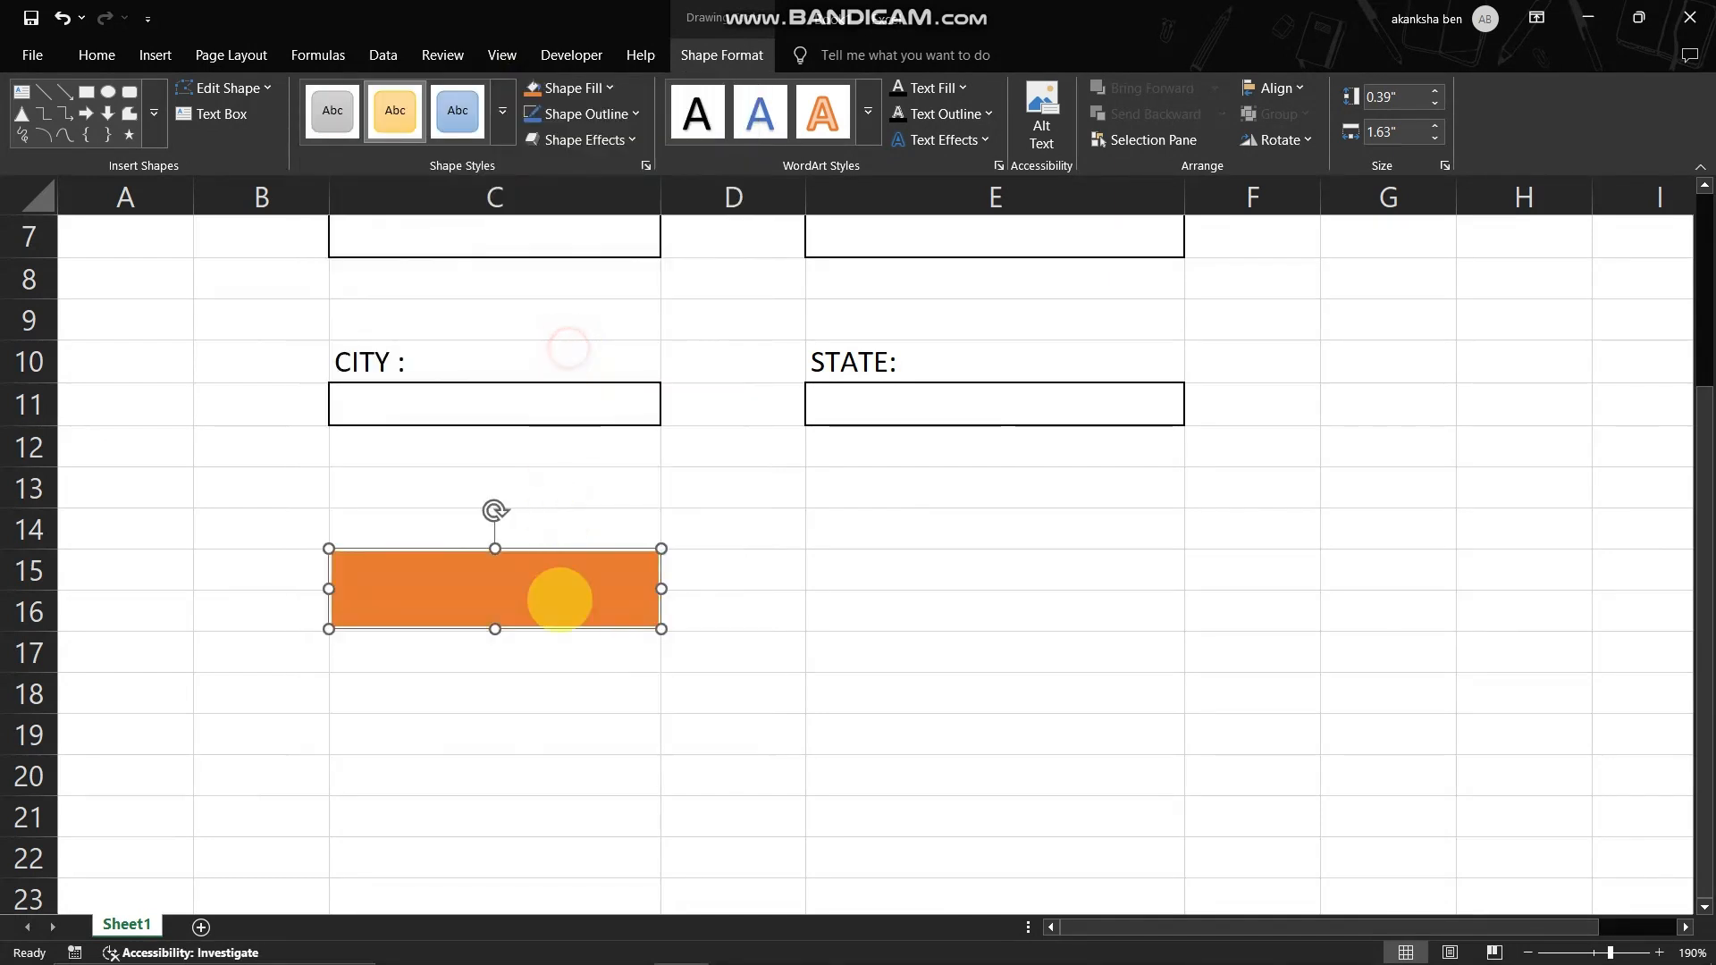
left_click(831, 661)
- Duplicate the gold rectangle into E15:E16 and stretch the copy to column E's width, about 1.83"
left_click(590, 572)
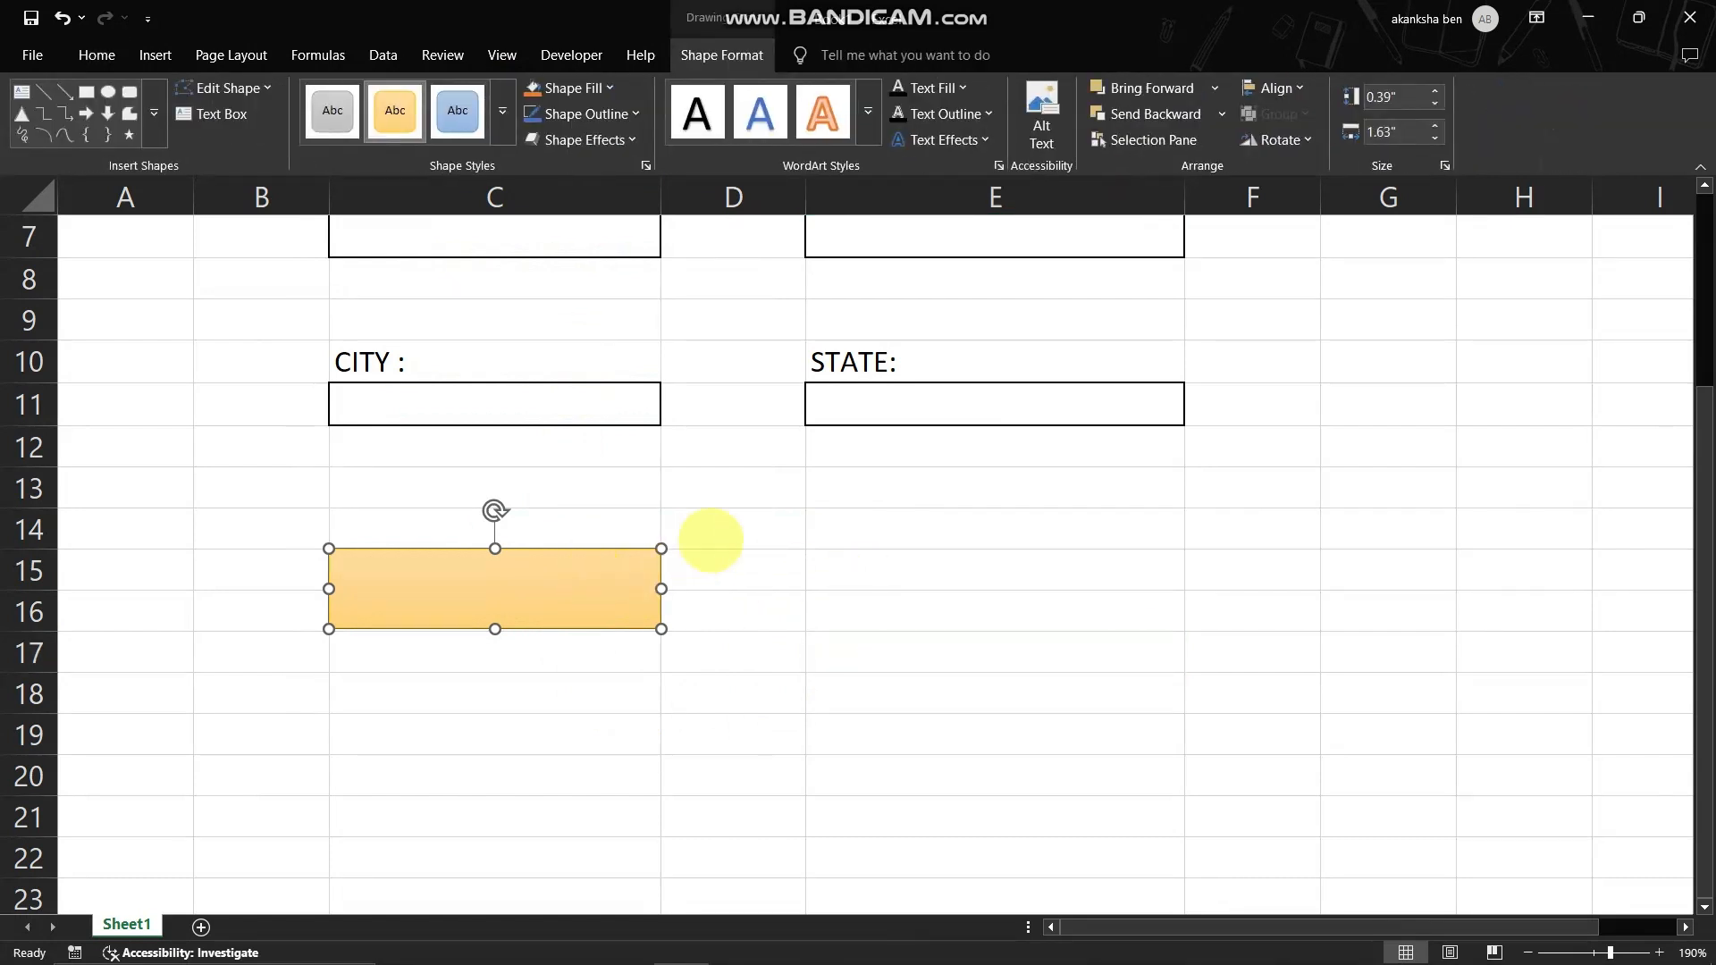
left_click_drag(597, 563, 1081, 567)
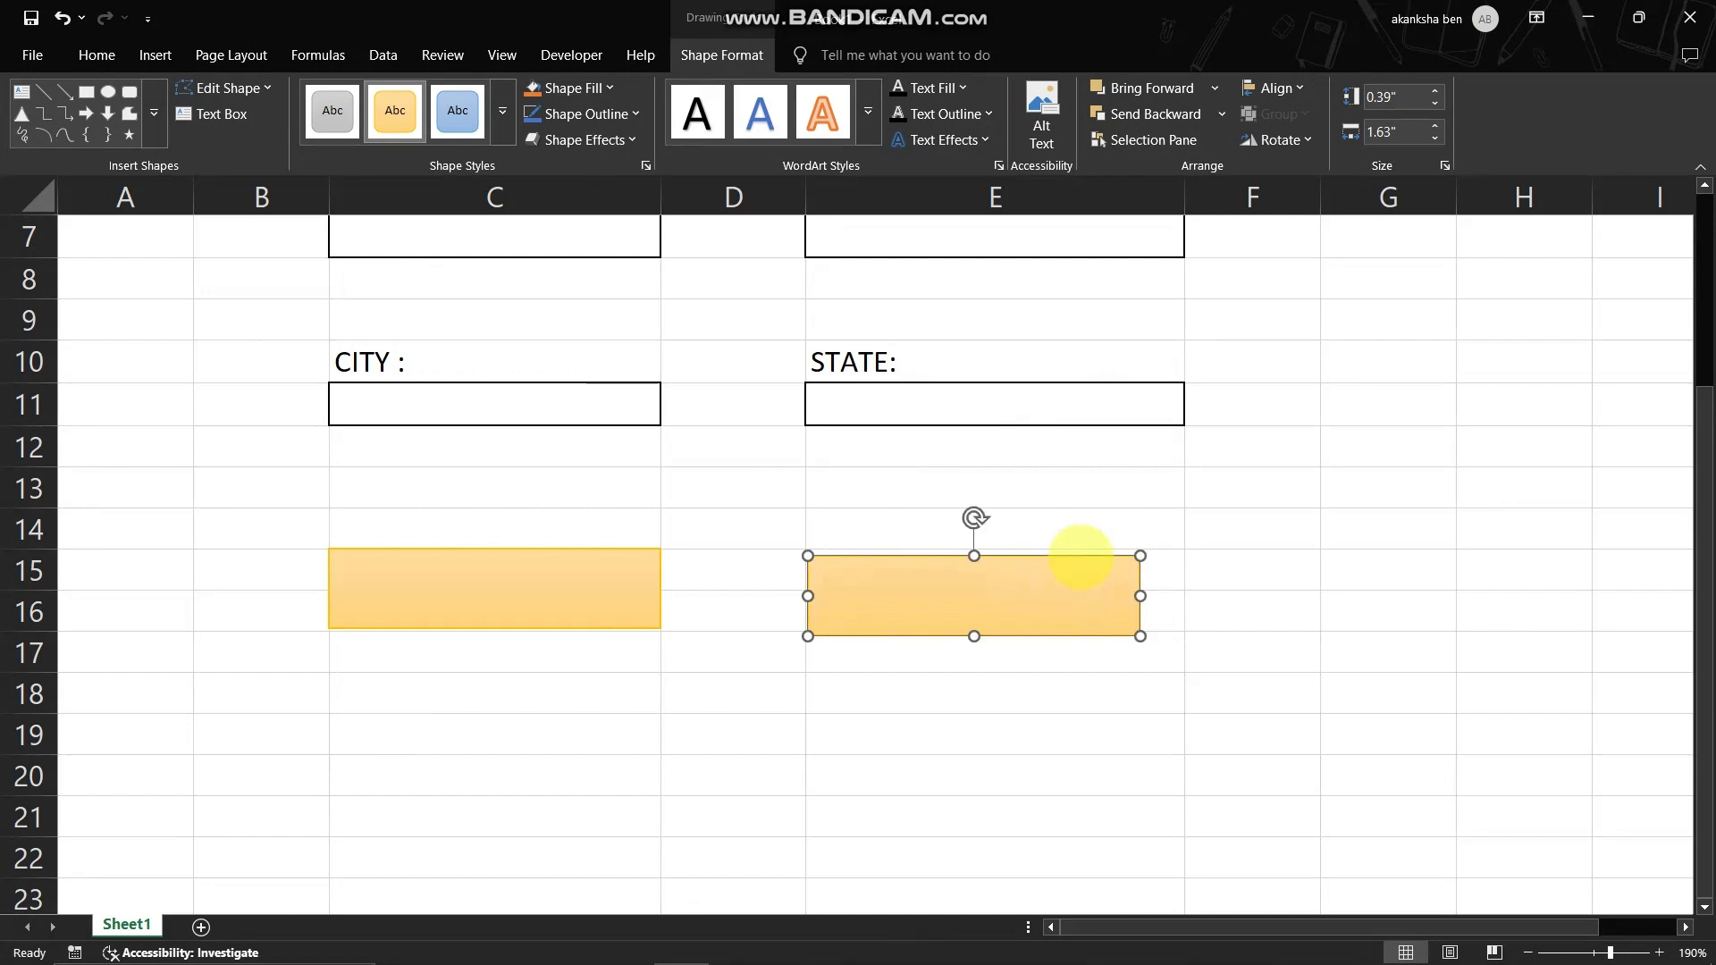
scroll(988, 688, "up", 1)
left_click_drag(975, 682, 991, 705)
left_click_drag(992, 763, 990, 757)
left_click_drag(827, 718, 807, 718)
left_click(1167, 721)
left_click(1156, 715)
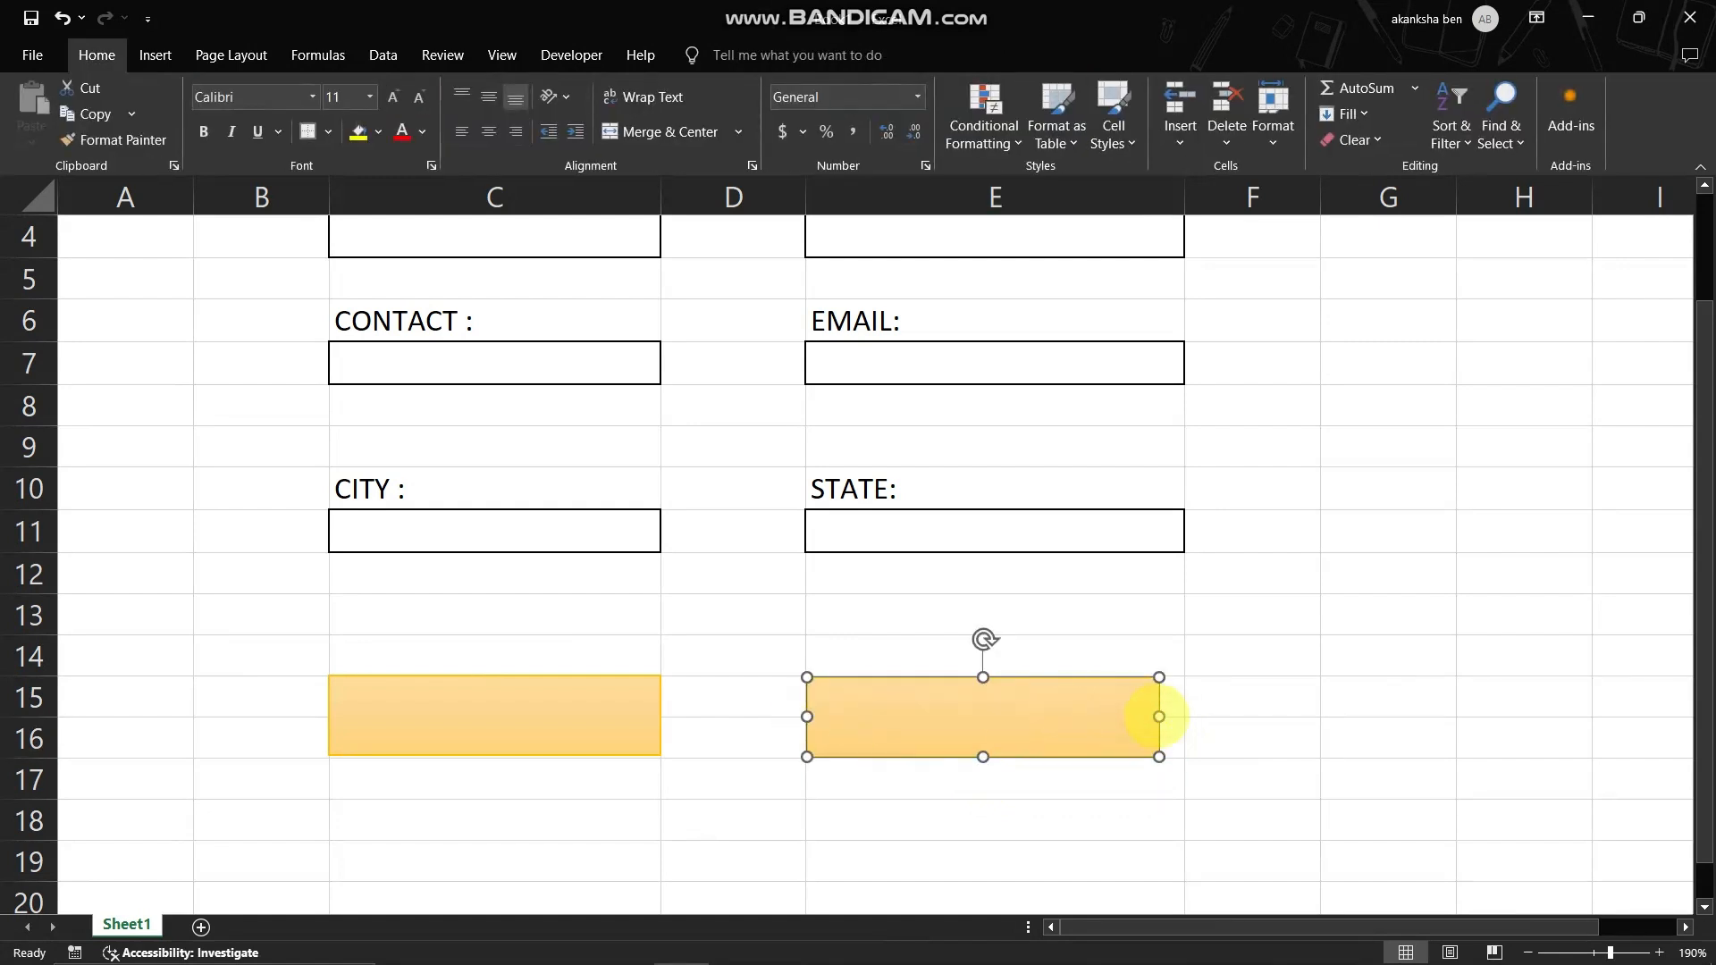
left_click_drag(1160, 717, 1181, 717)
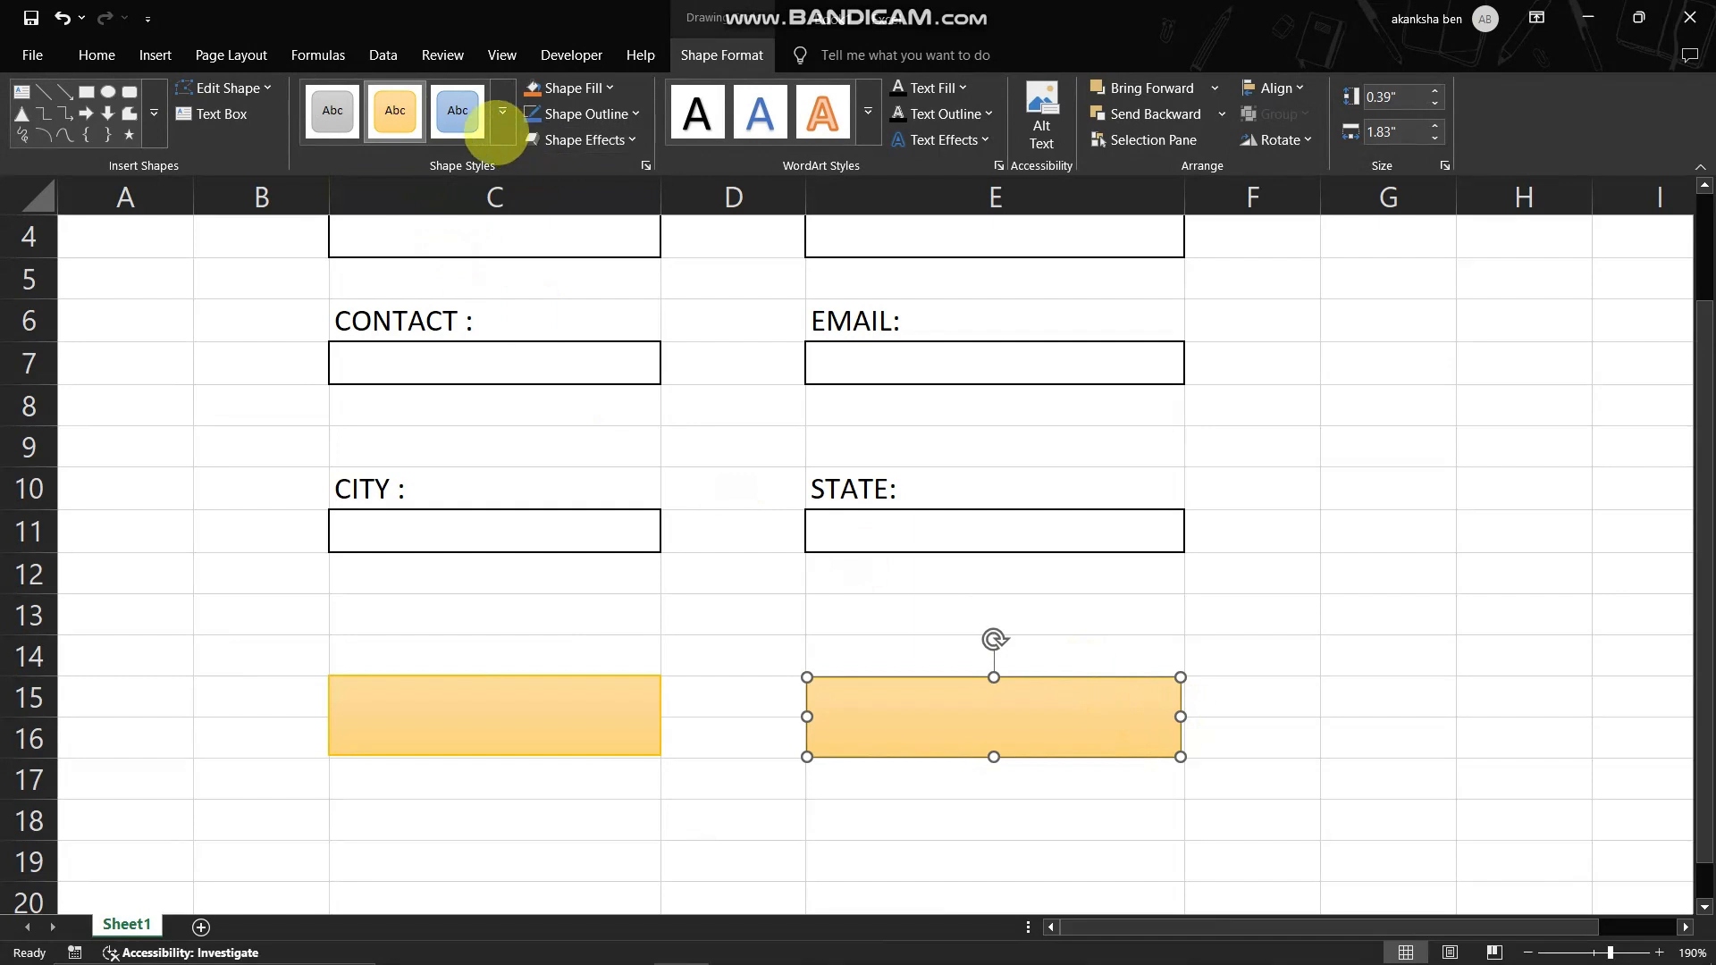
- Give the rectangle in column E the pale gray gradient style and label the two shapes SUBMIT and CLEAR ALL
left_click(332, 110)
left_click(599, 701)
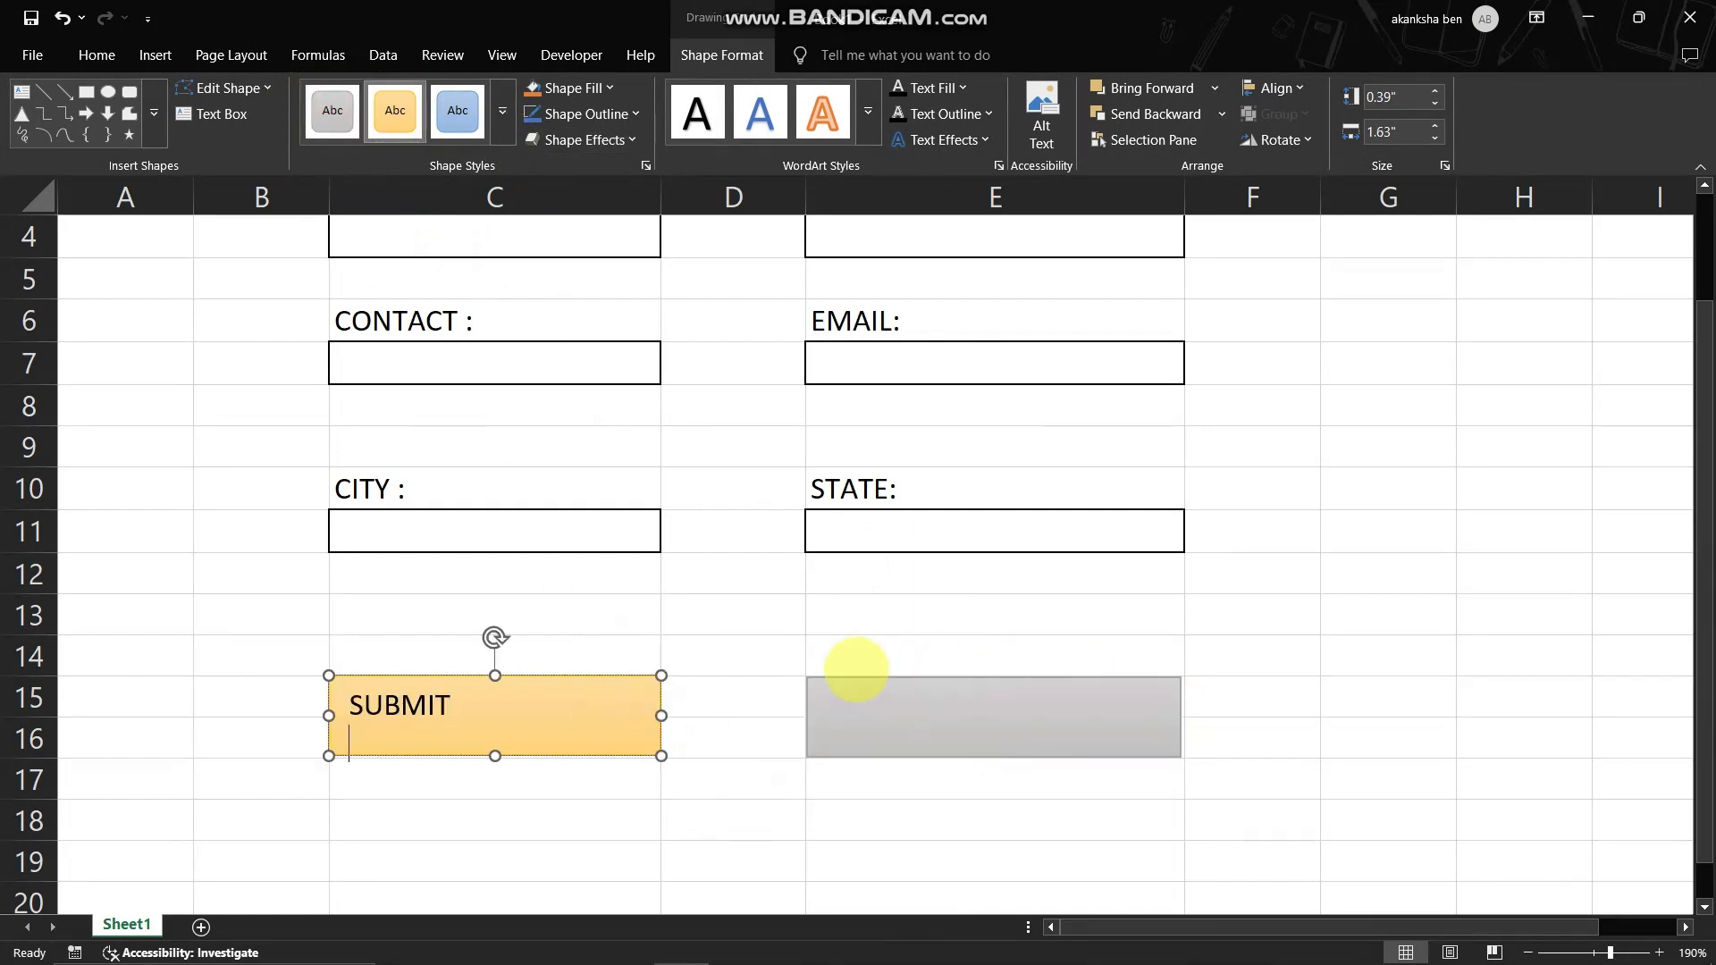
left_click(974, 723)
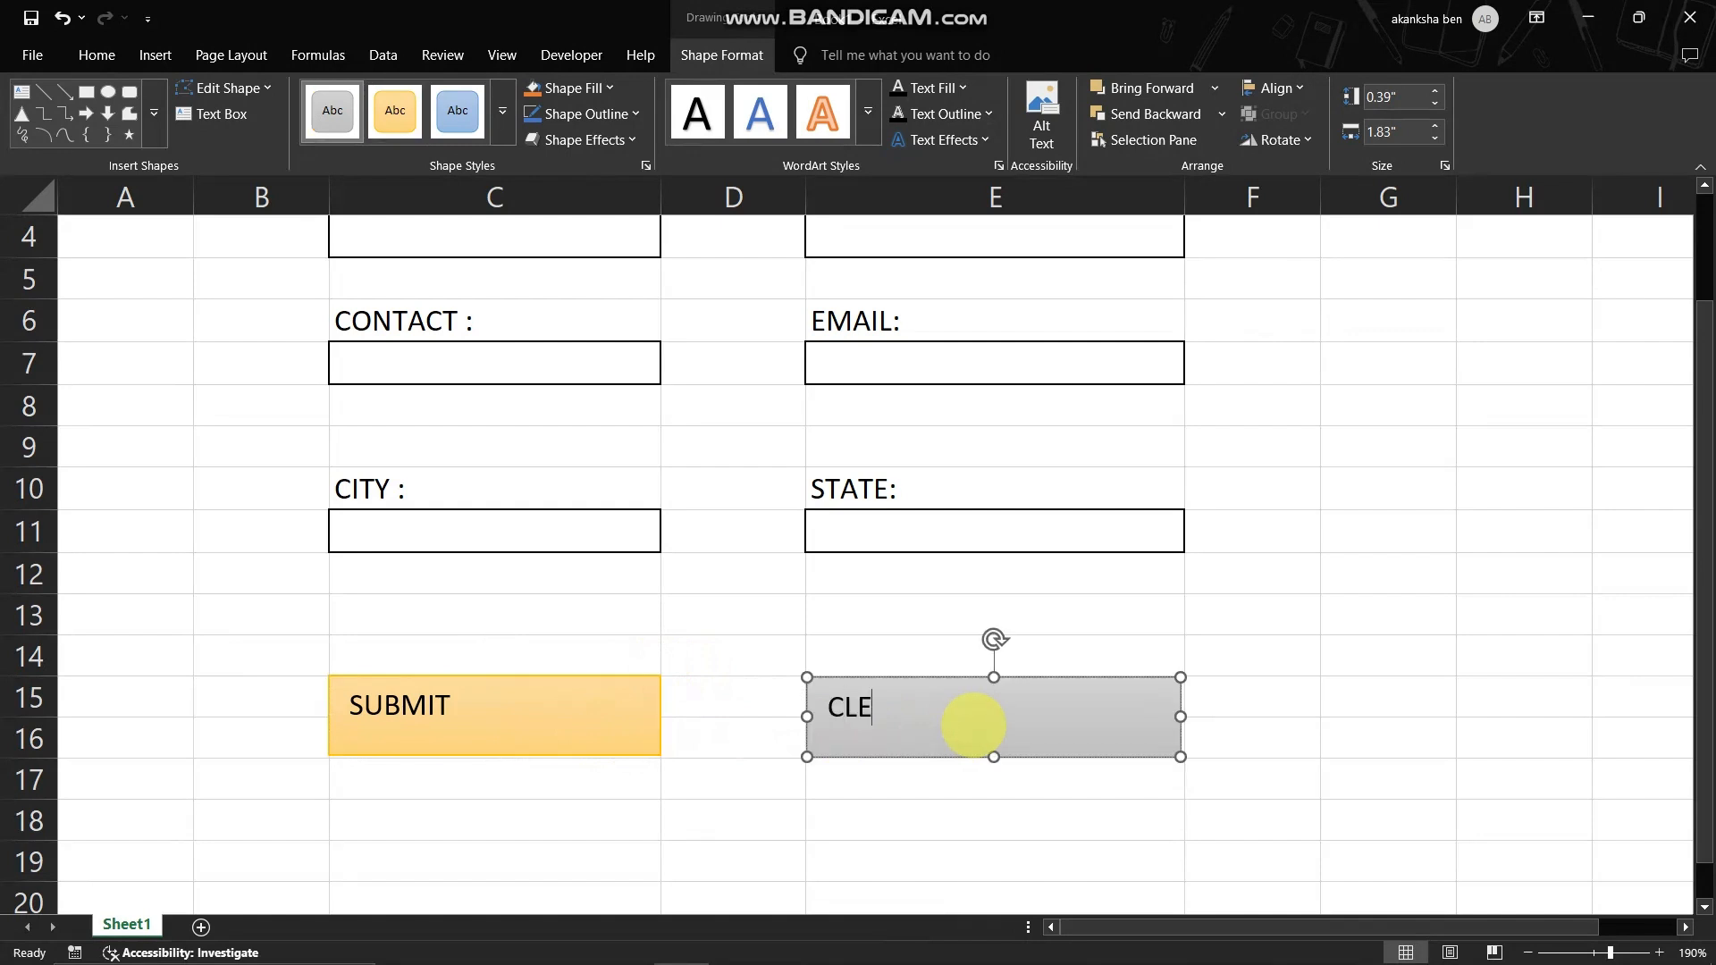
type("CLEAR ALL")
left_click(724, 780)
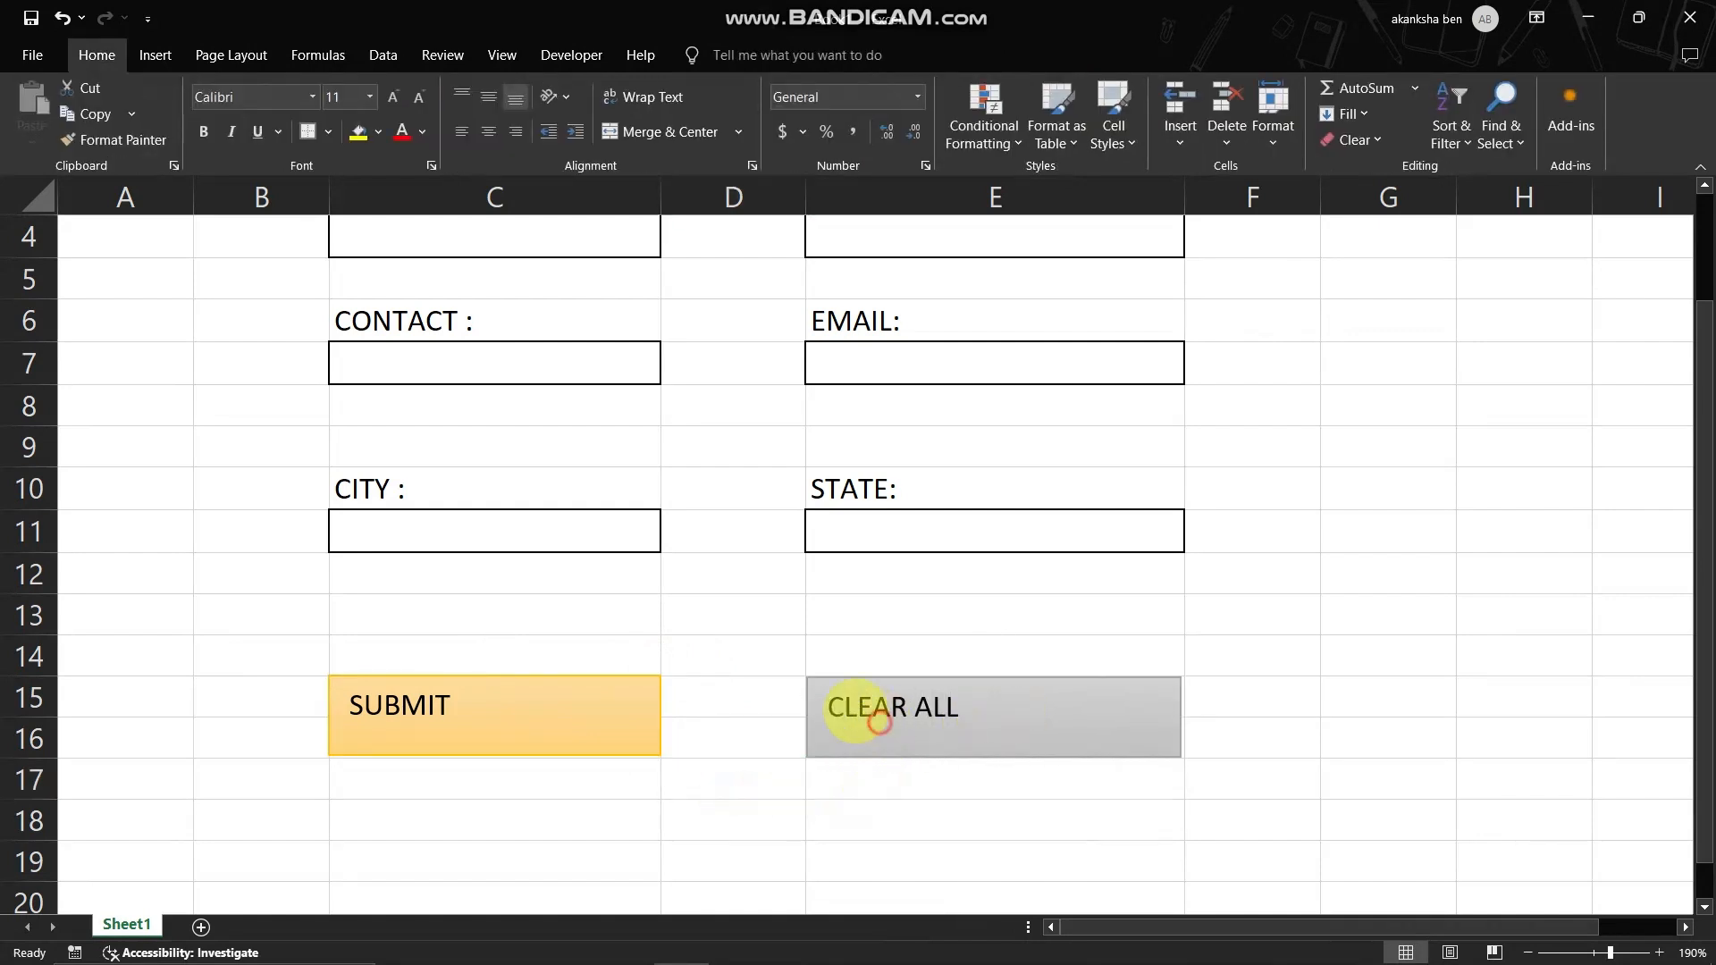
- Center the text of the SUBMIT and CLEAR ALL shapes horizontally and vertically and make it bold
left_click(873, 711)
left_click(512, 698, "ctrl")
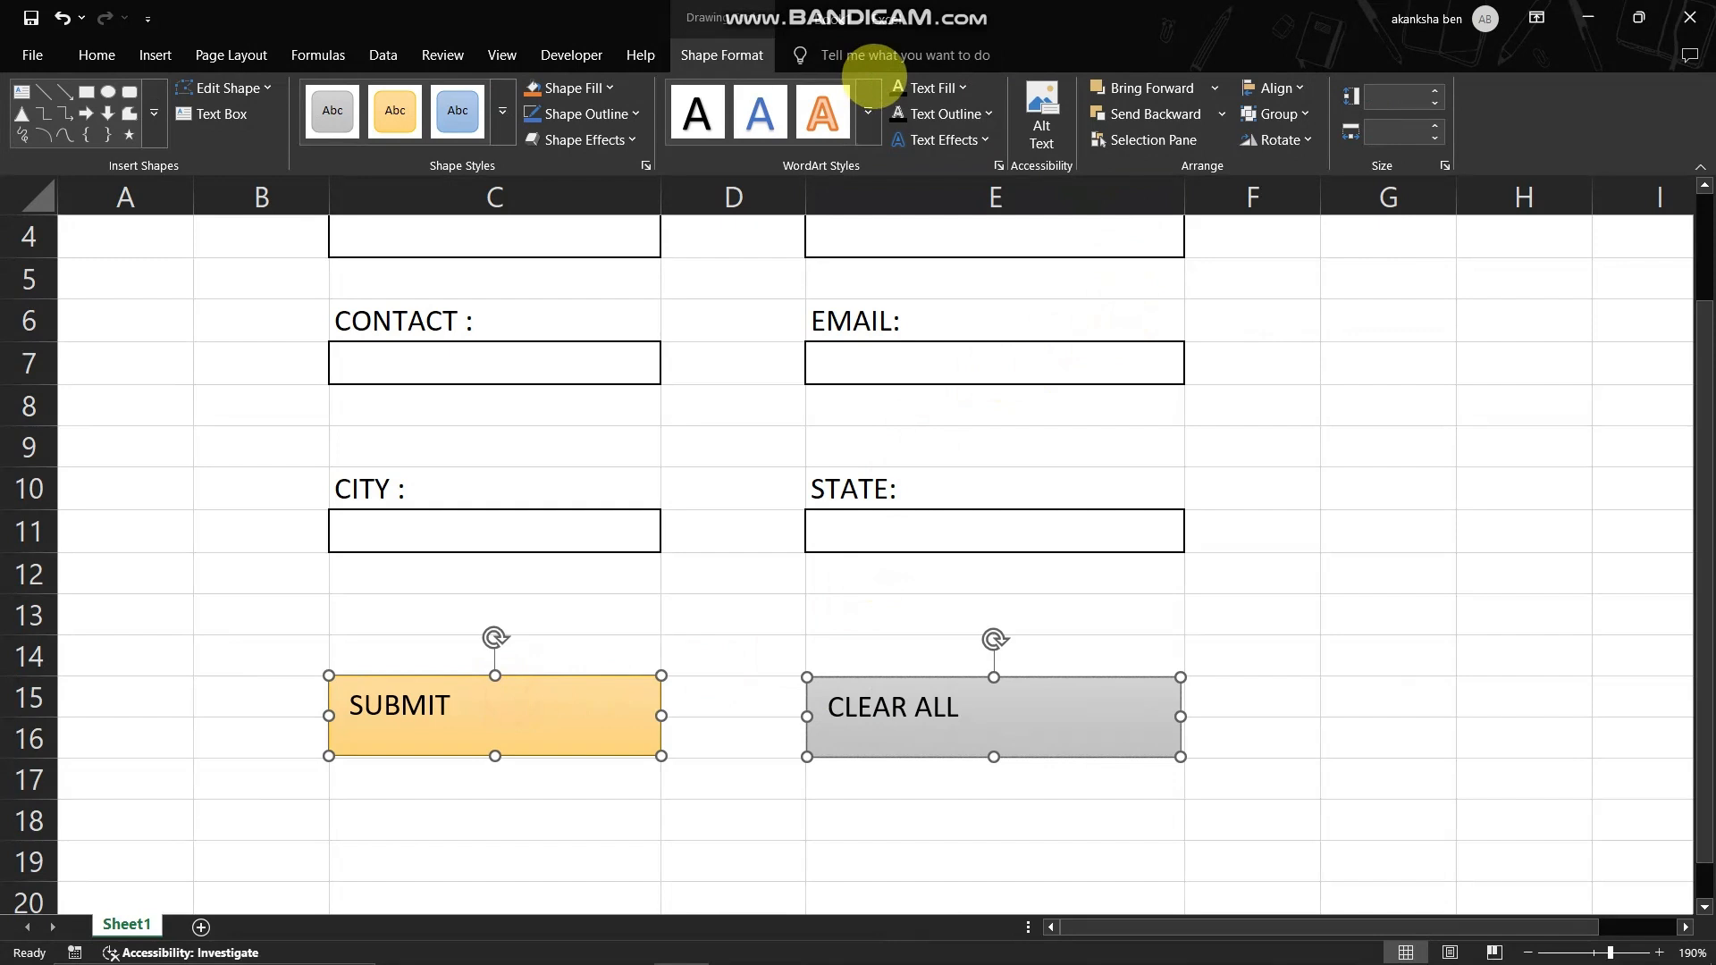
left_click(95, 55)
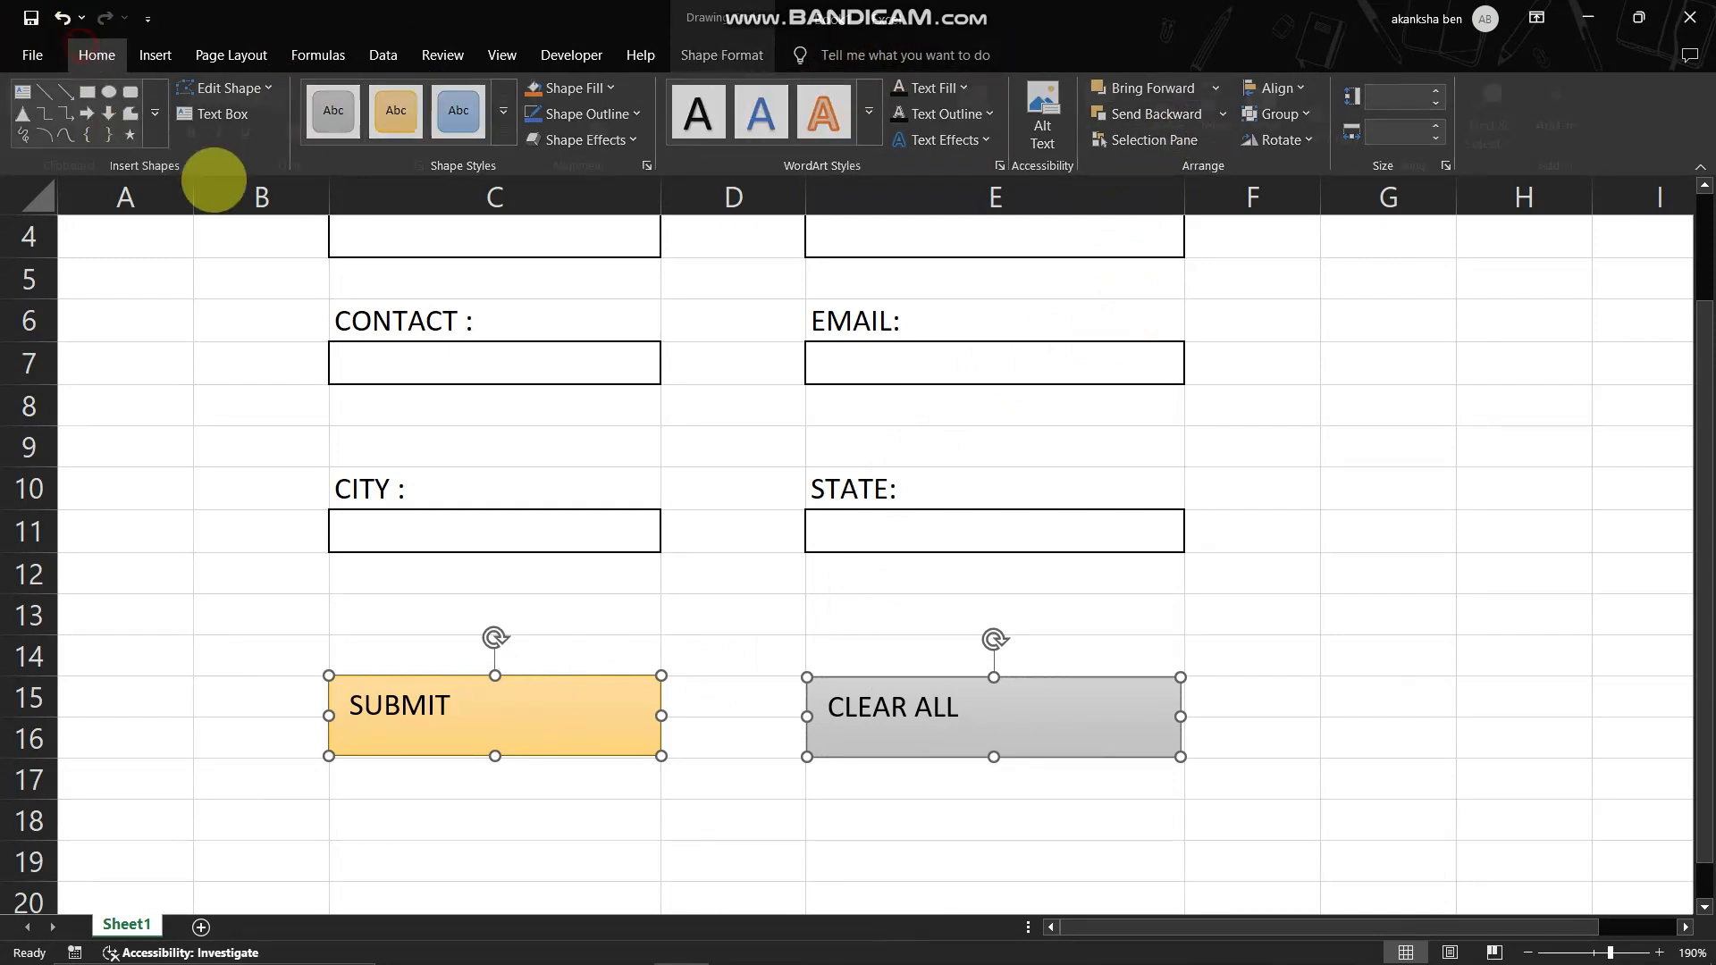
left_click(488, 96)
left_click(487, 132)
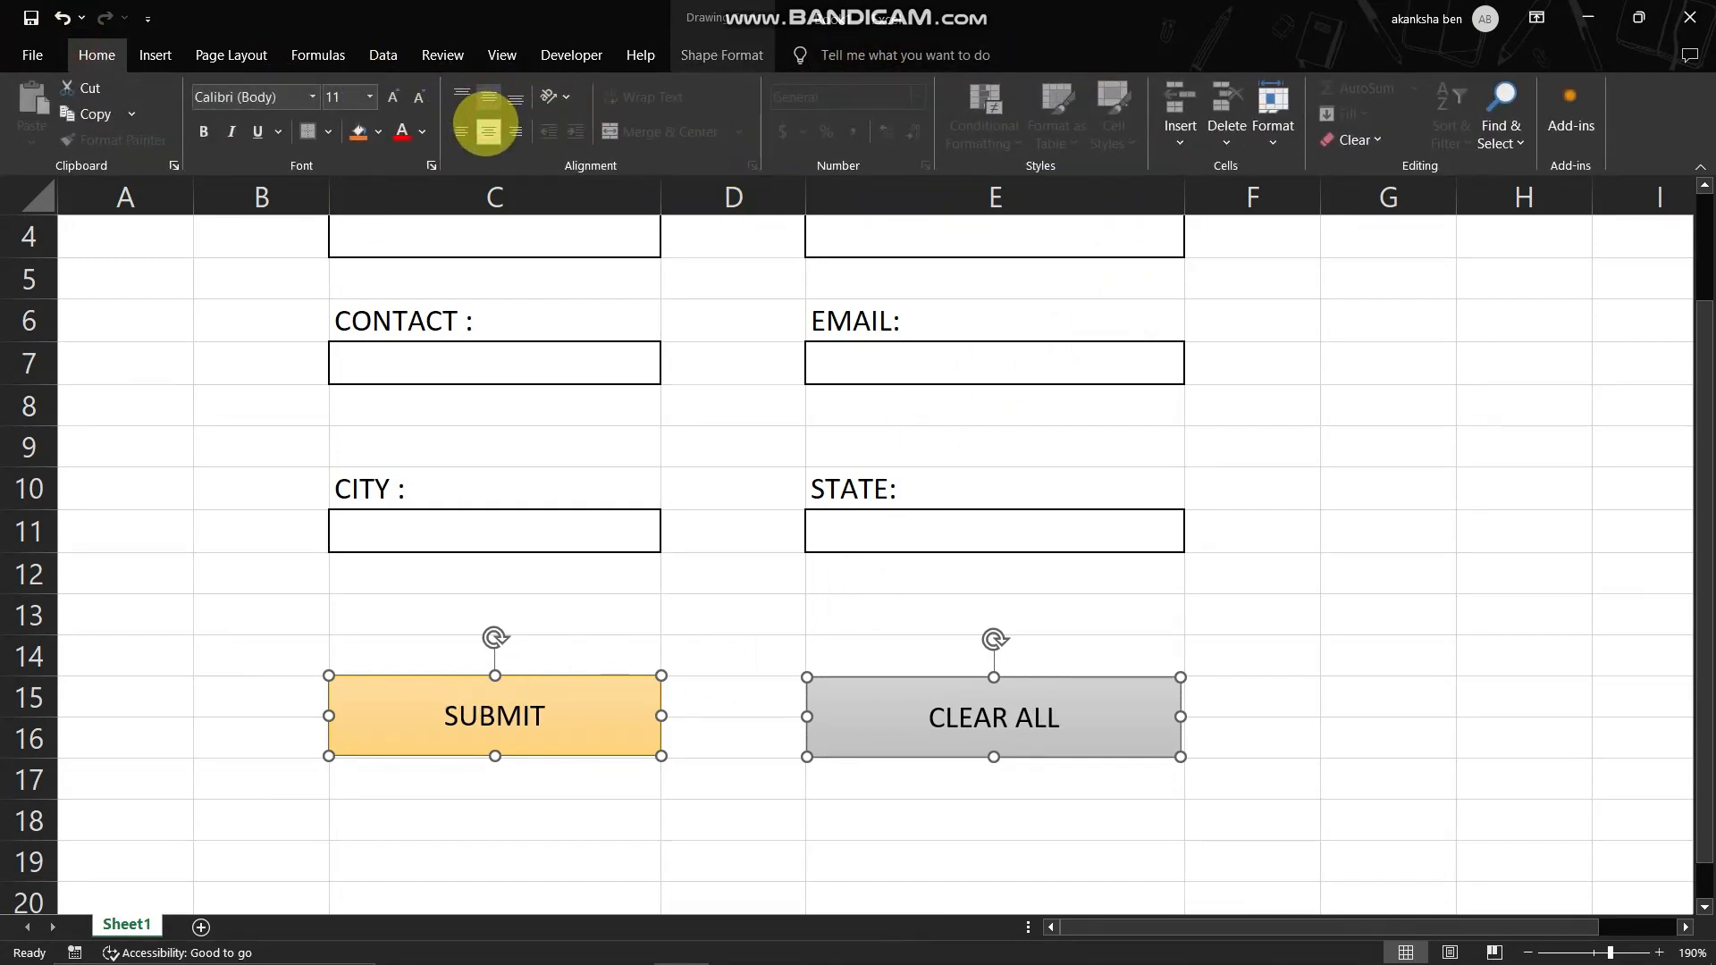
left_click(203, 131)
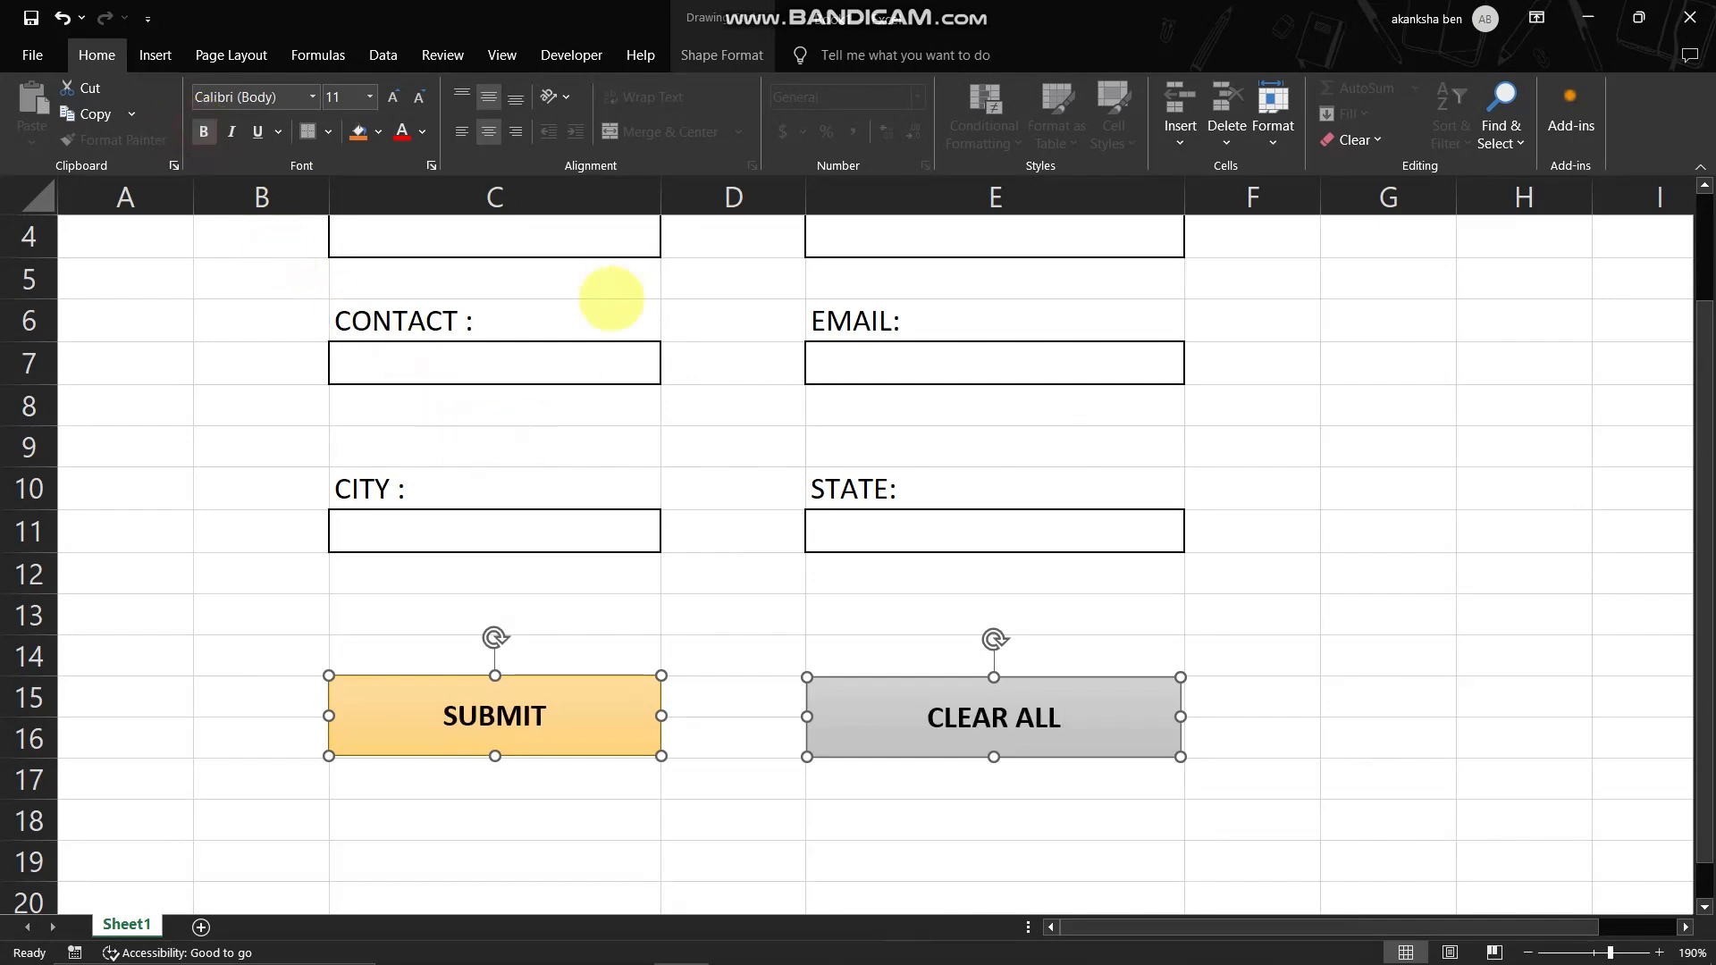
- Reduce the text size of the CLEAR ALL and SUBMIT shapes to 10.5
left_click(921, 700)
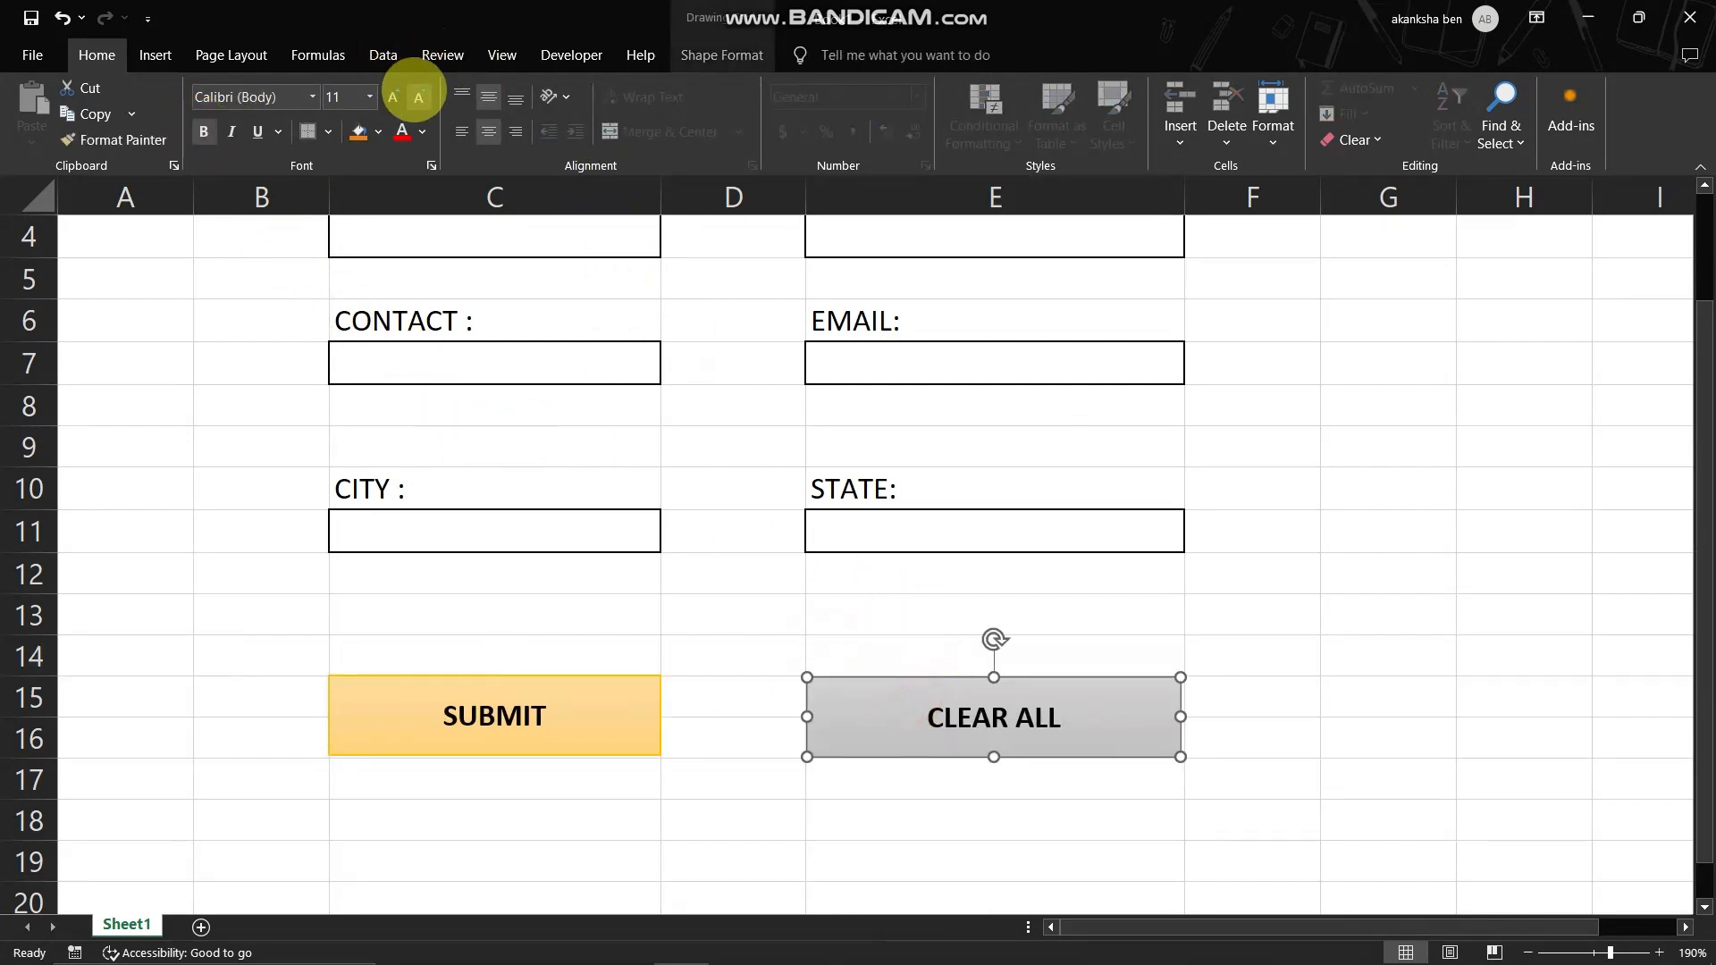
left_click(417, 95)
left_click(680, 572)
left_click(581, 738)
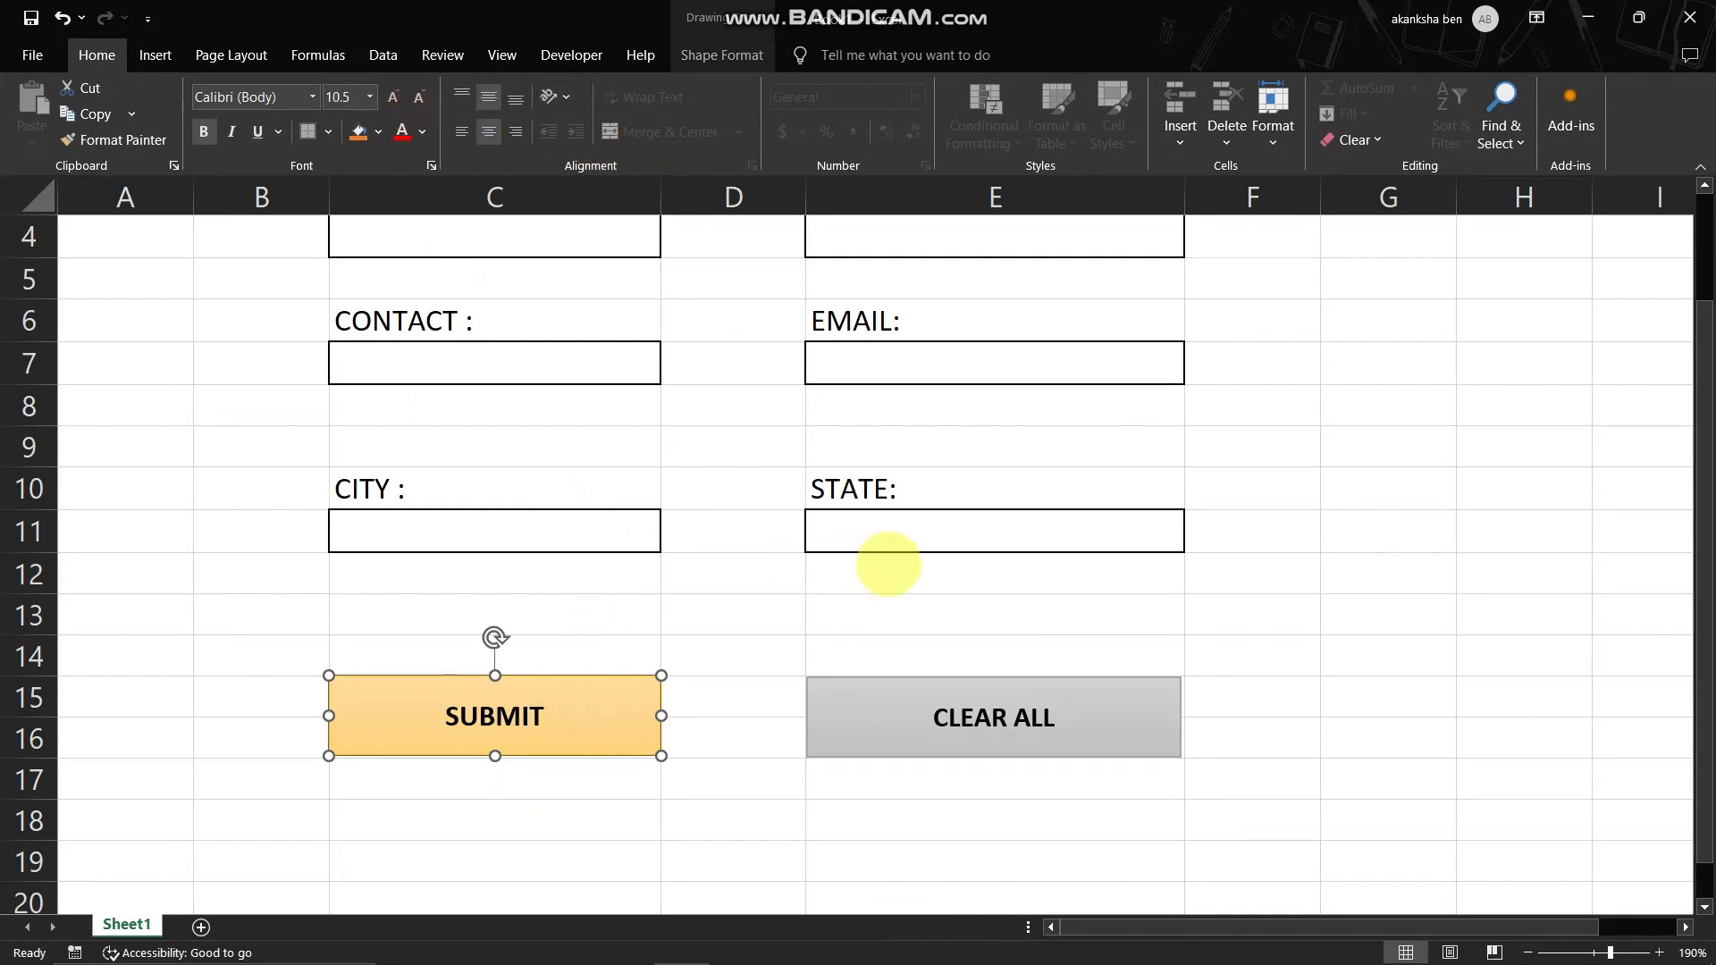
- Deselect the SUBMIT shape and hide the worksheet's gridlines and row and column headings
left_click(888, 572)
scroll(1055, 577, "up", 1)
scroll(1180, 549, "down", 1, "ctrl")
left_click(1283, 534)
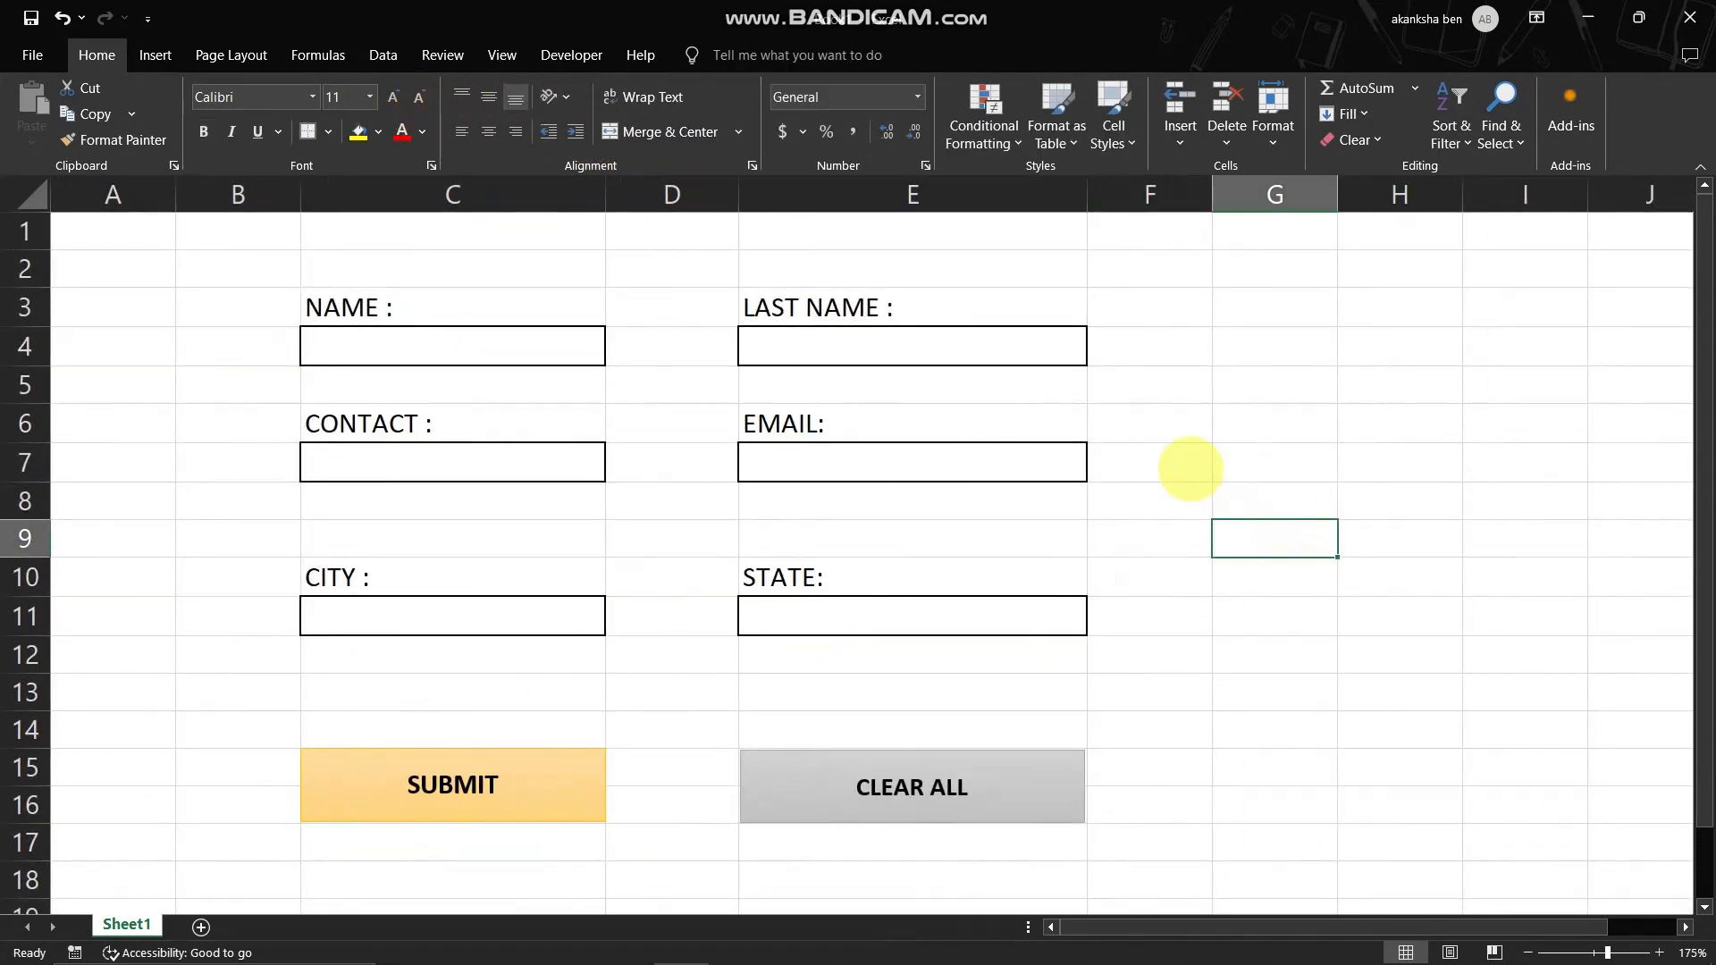
scroll(1189, 467, "down", 2, "ctrl")
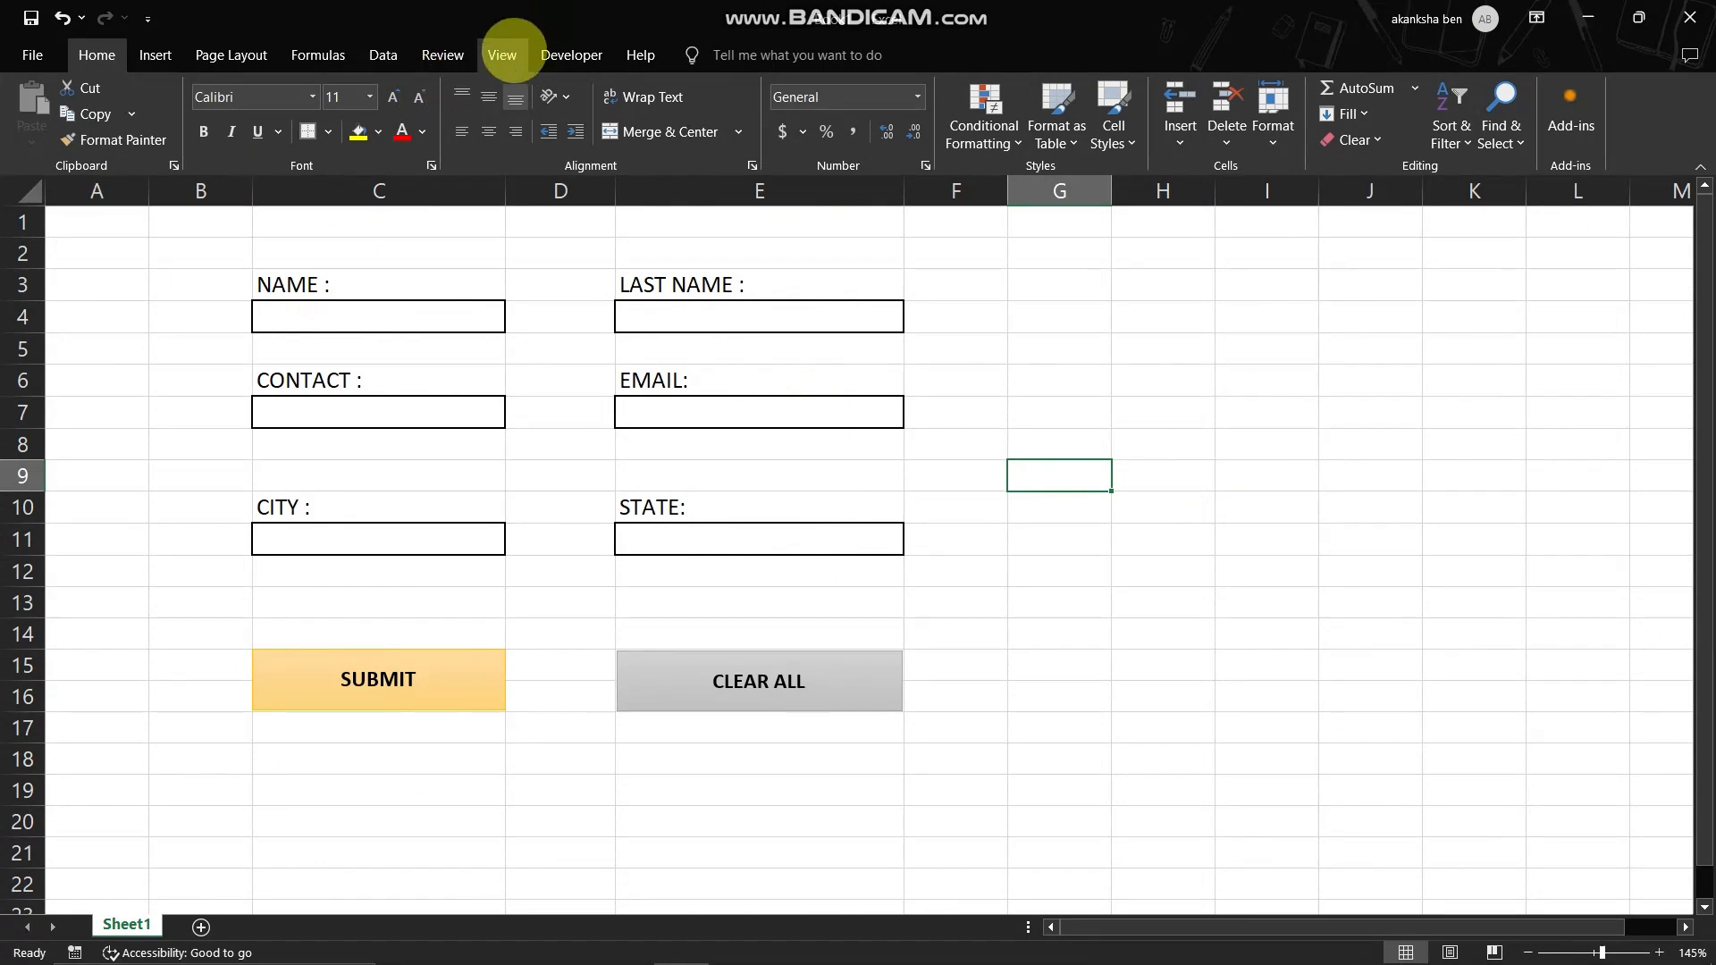
left_click(502, 54)
left_click(268, 114)
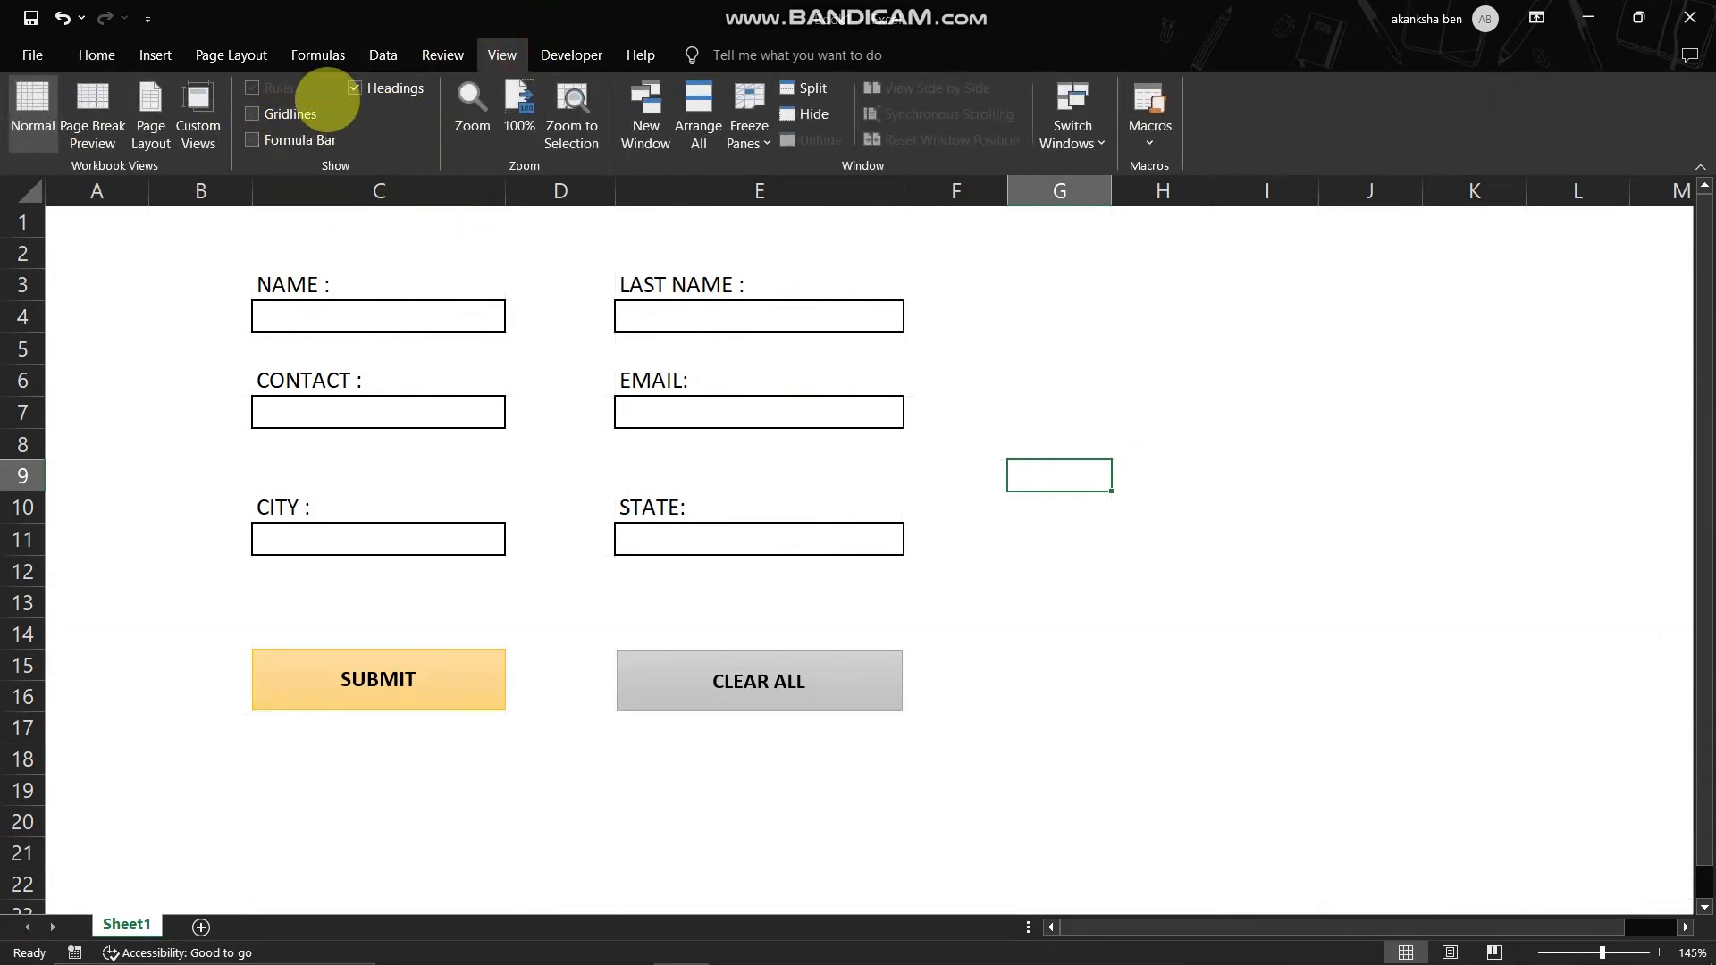
left_click(356, 88)
- Fill the whole form area, from column B through column F, with the lightest gray Accent 3 theme color
left_click_drag(148, 286, 910, 829)
left_click(96, 55)
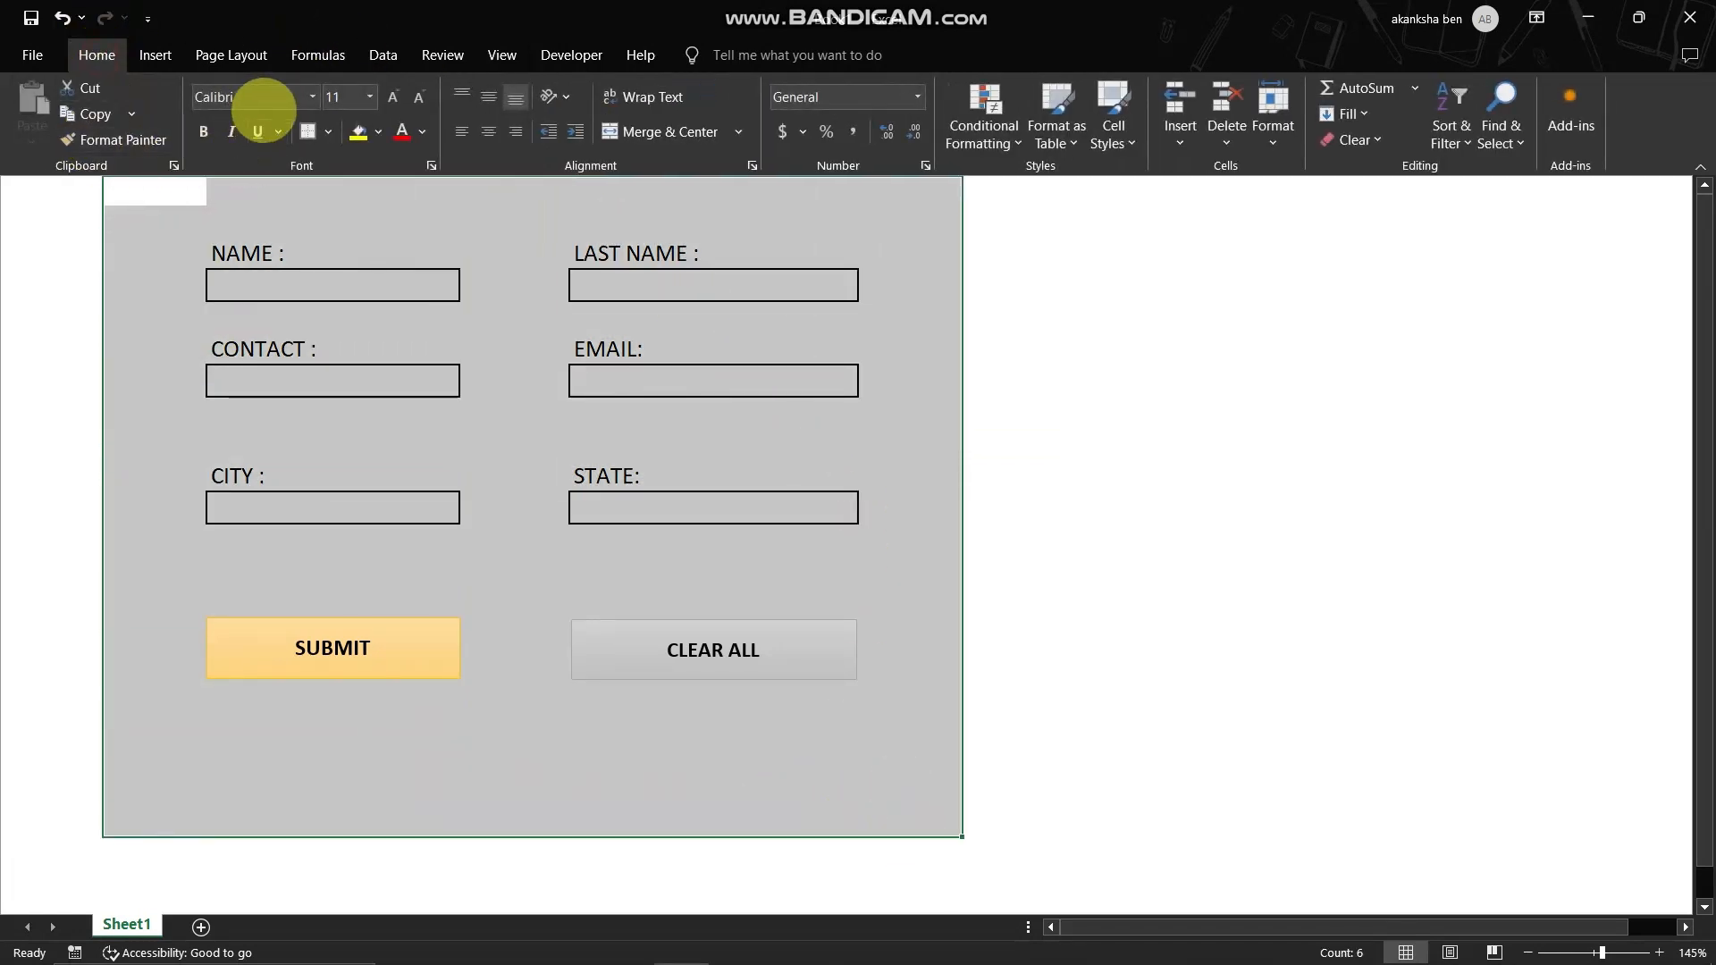
left_click(378, 131)
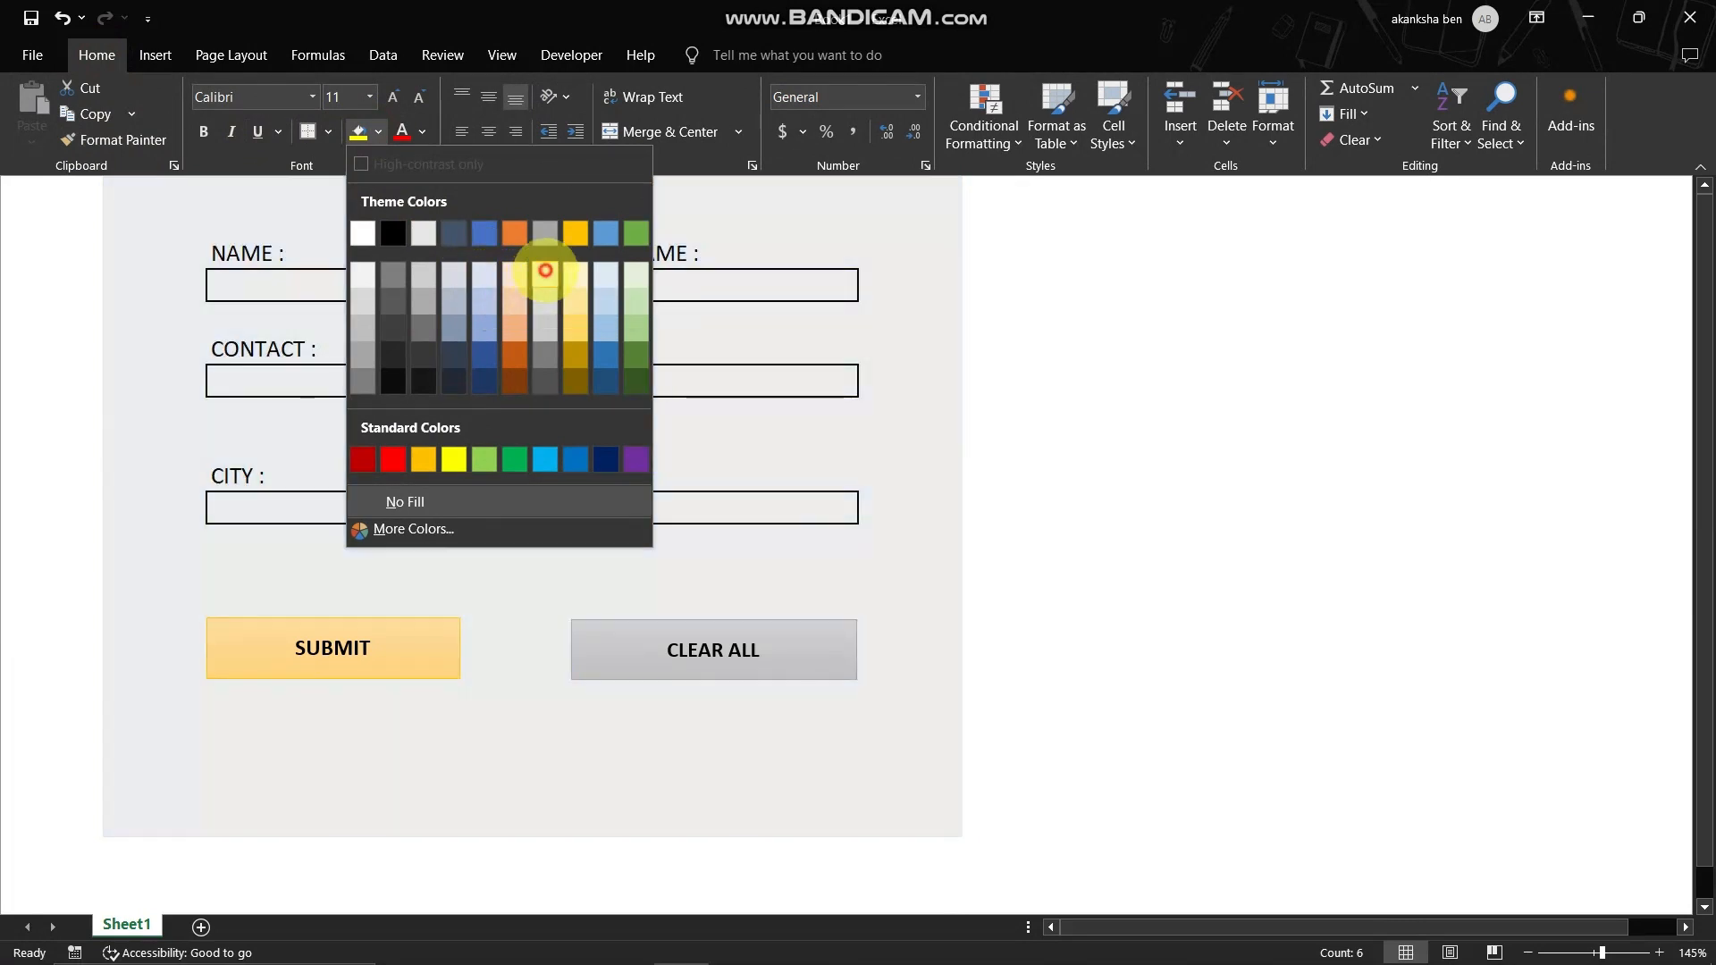
left_click(545, 270)
left_click(1111, 345)
- Add a black outside border around the gray form area and collapse the ribbon
left_click_drag(908, 197, 174, 805)
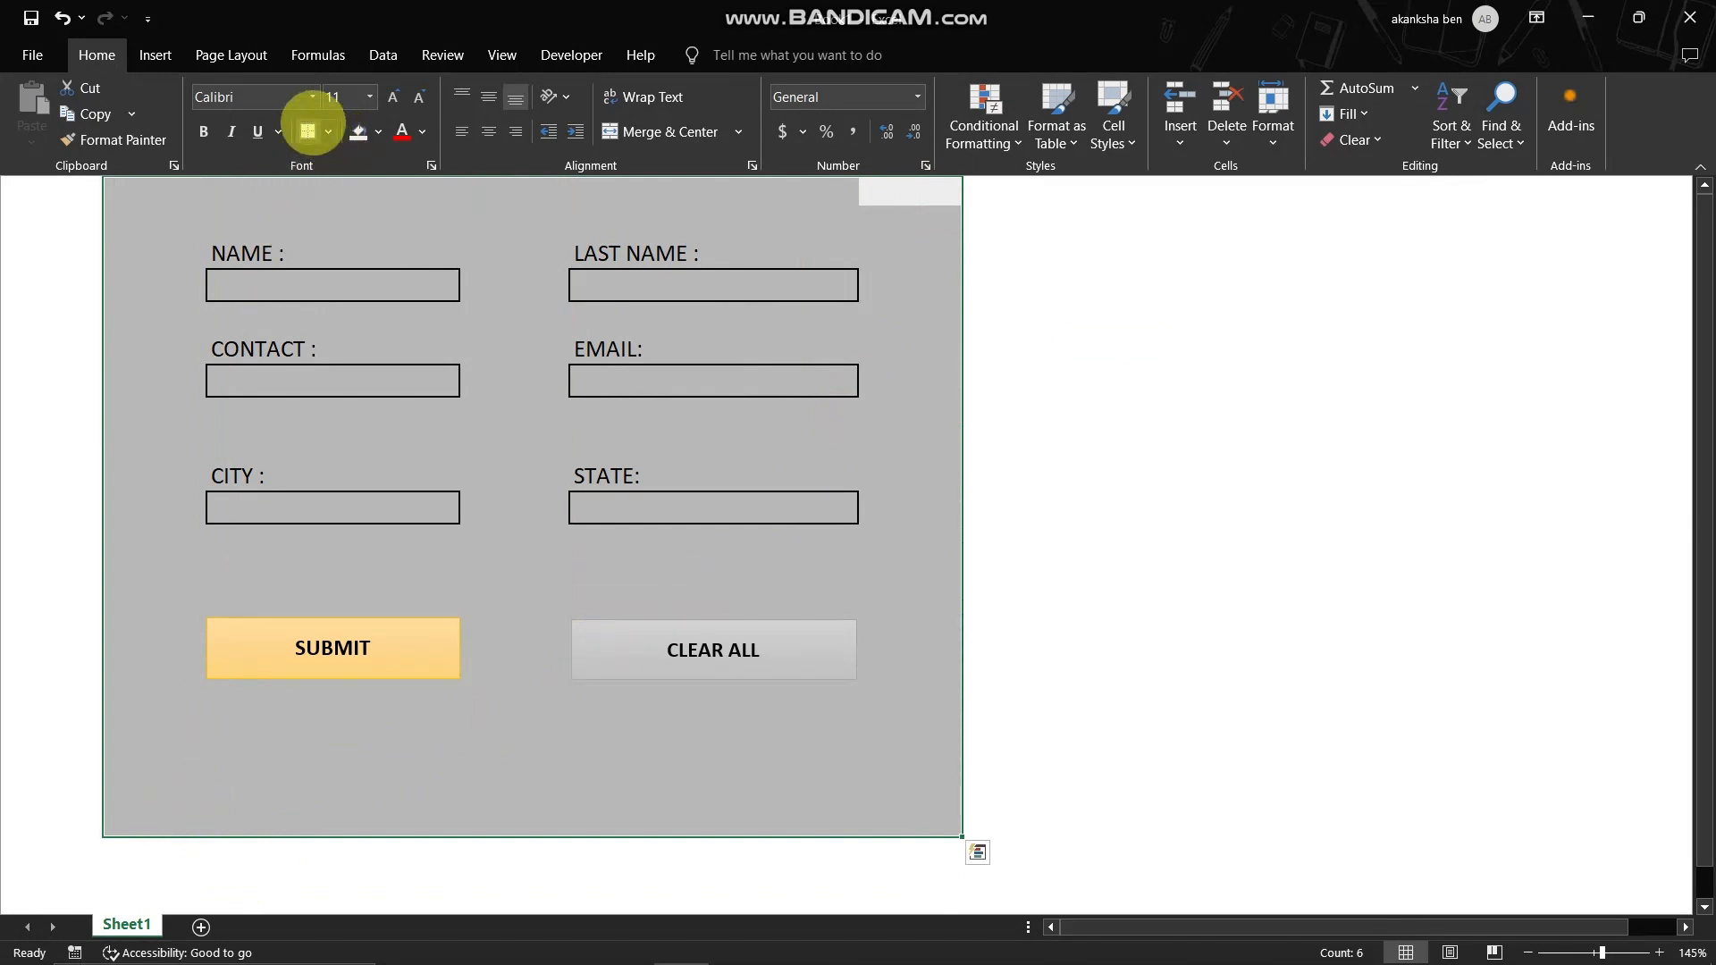
left_click(306, 131)
left_click(1084, 341)
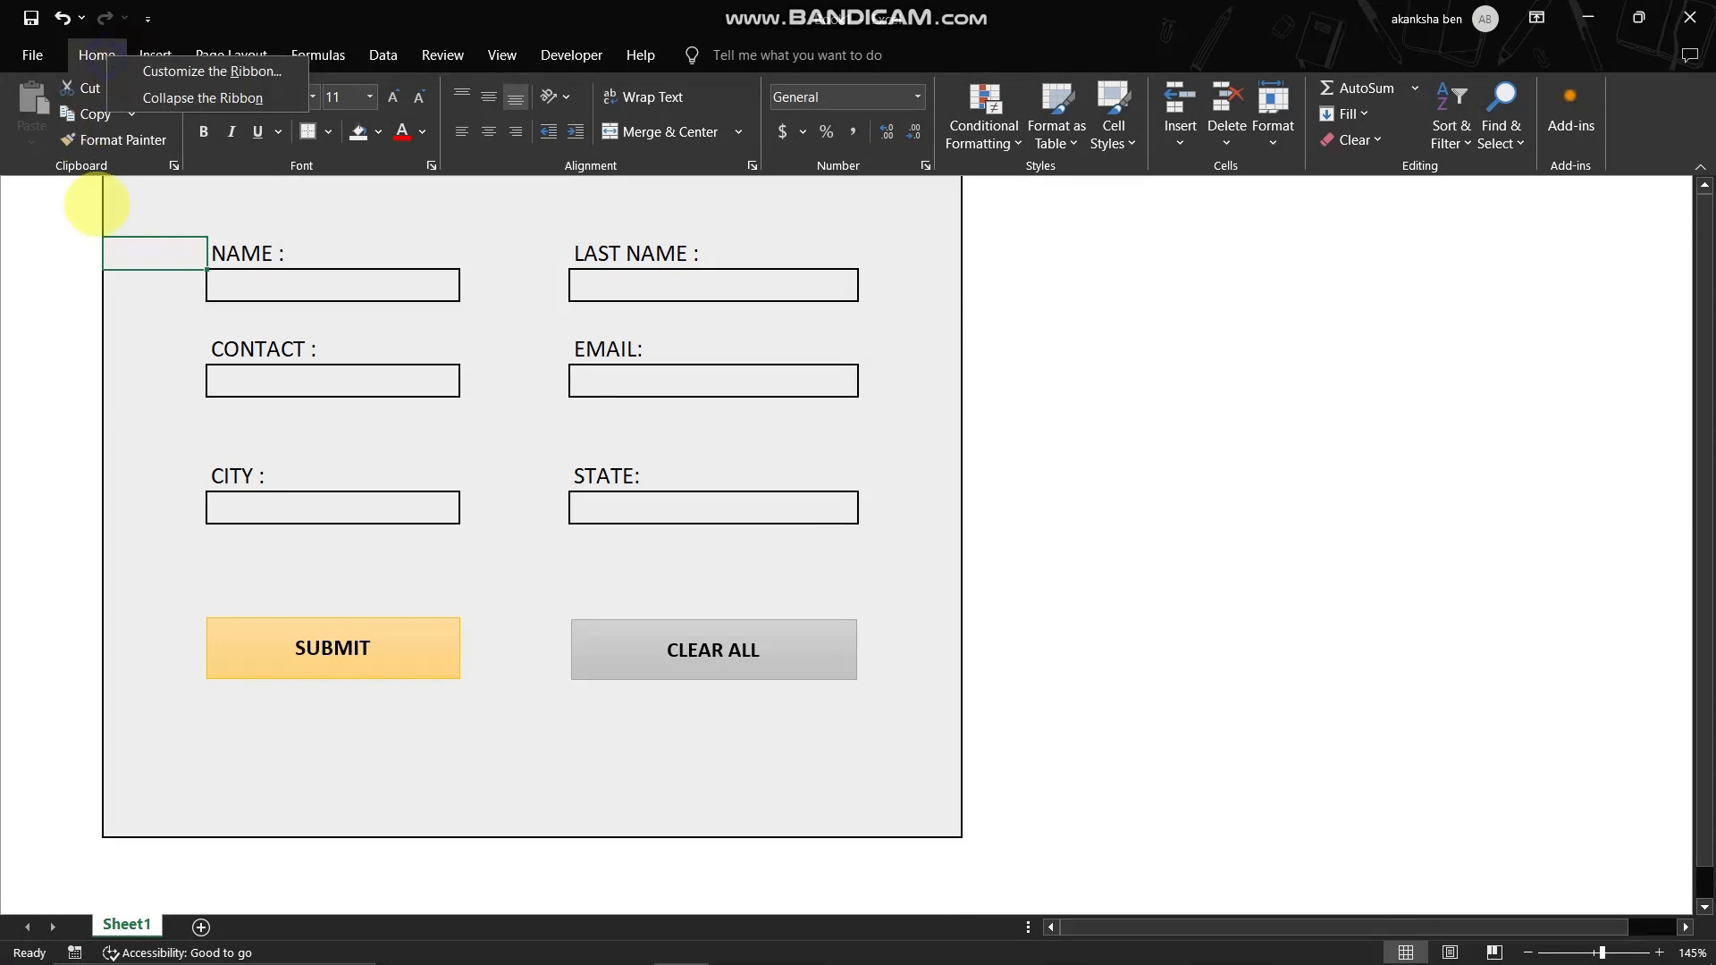
key("ctrl+F1")
left_click(30, 295)
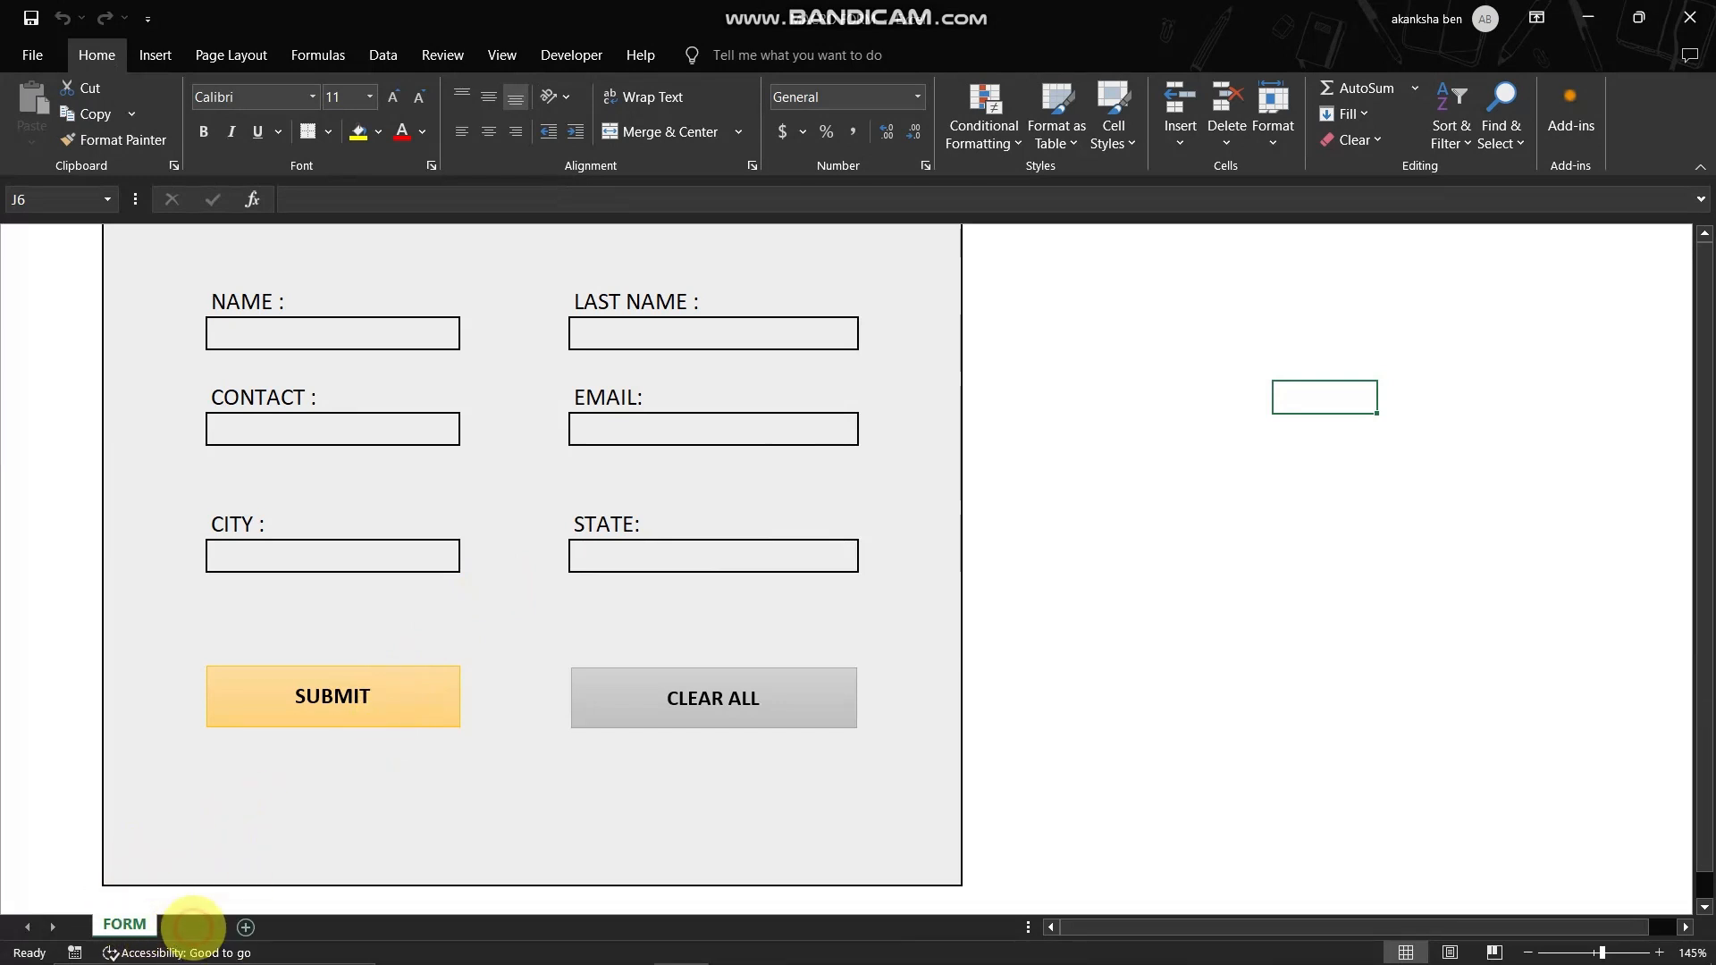
- Add two worksheets after FORM and name them HELPER and DATABASE
left_click(195, 927)
double_click(193, 927)
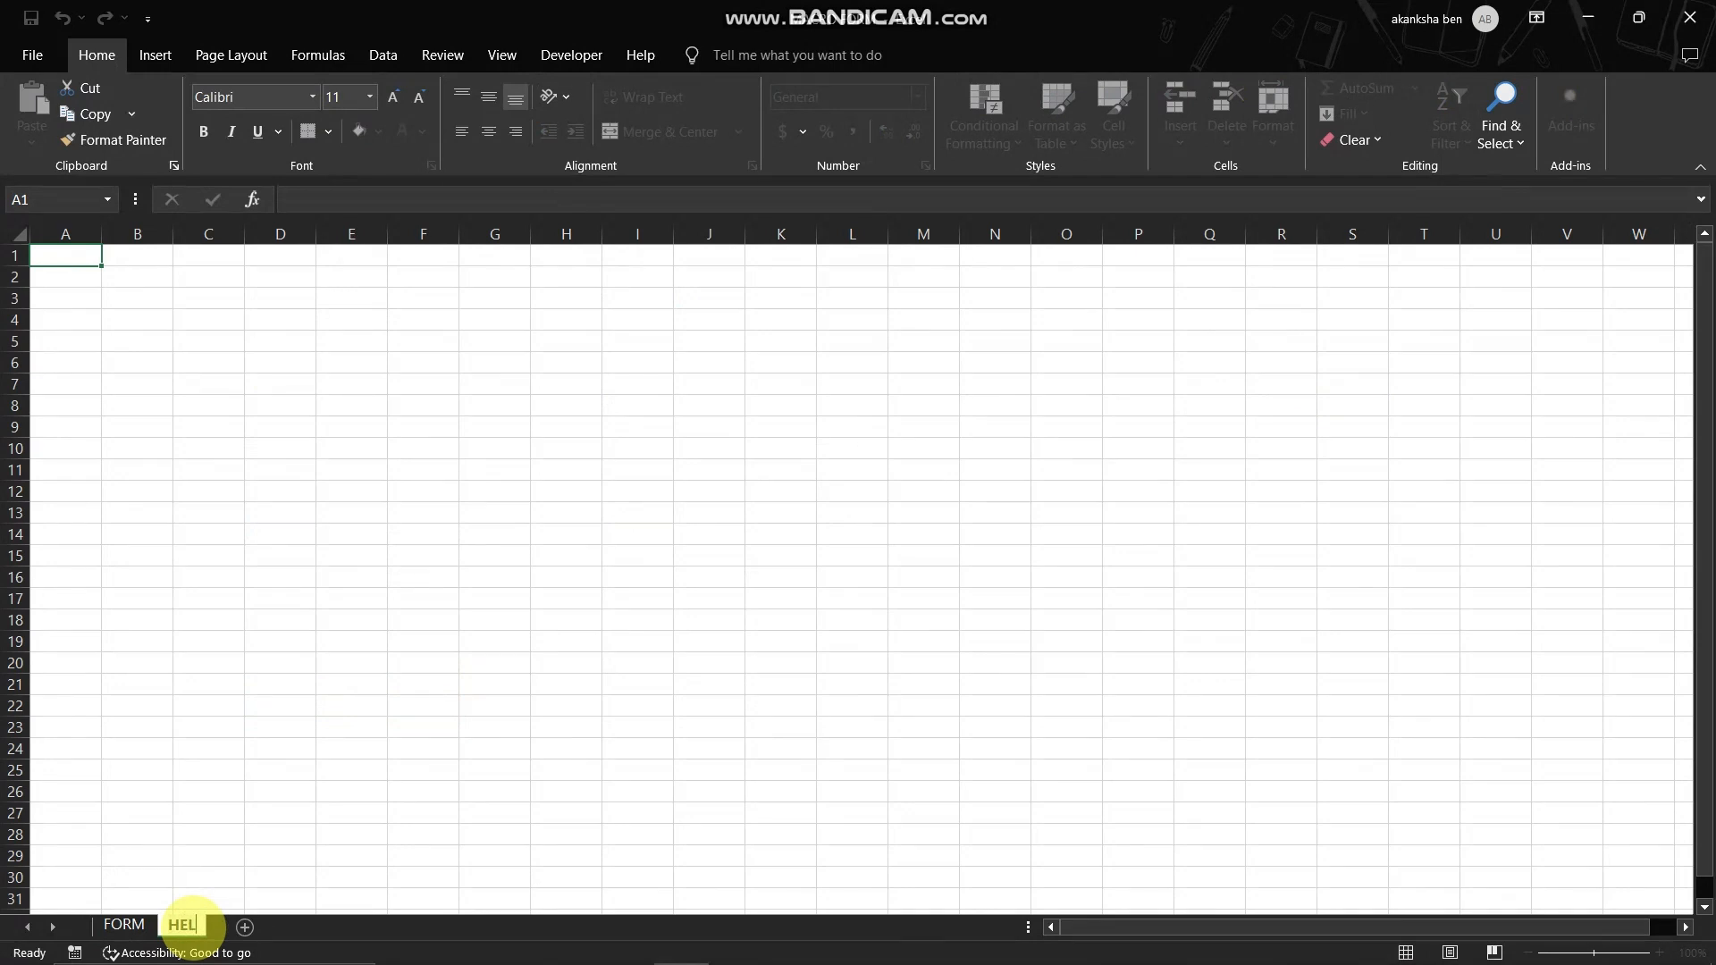
left_click(112, 726)
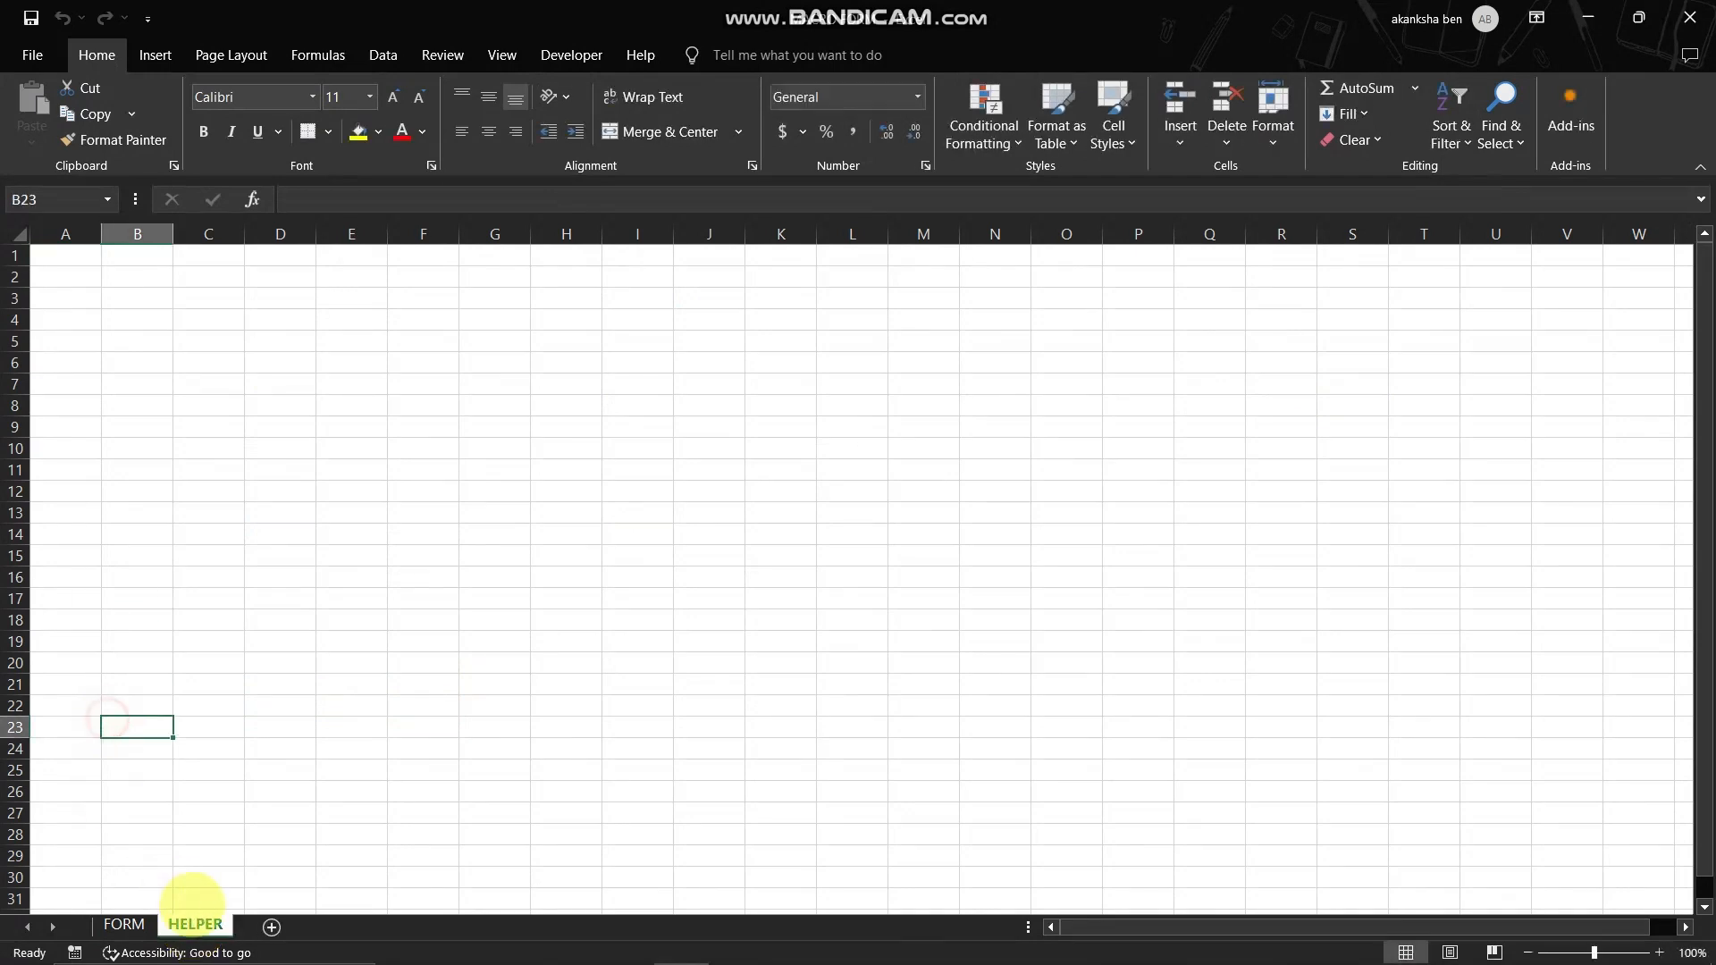
double_click(265, 921)
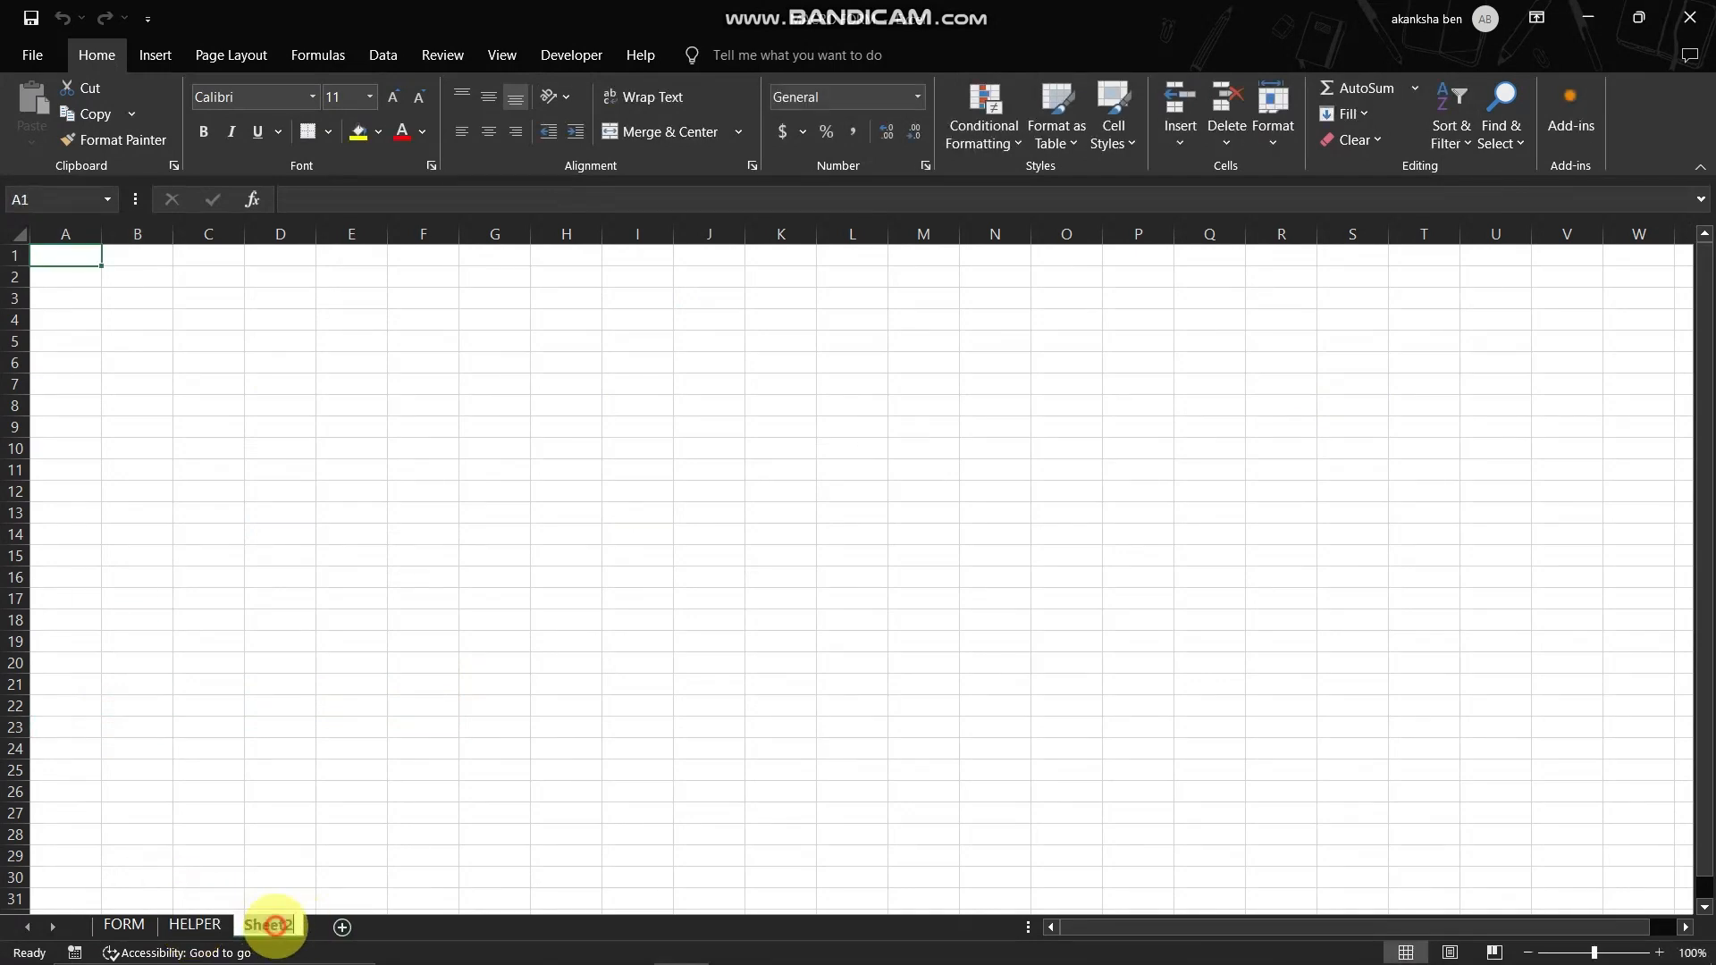
double_click(268, 925)
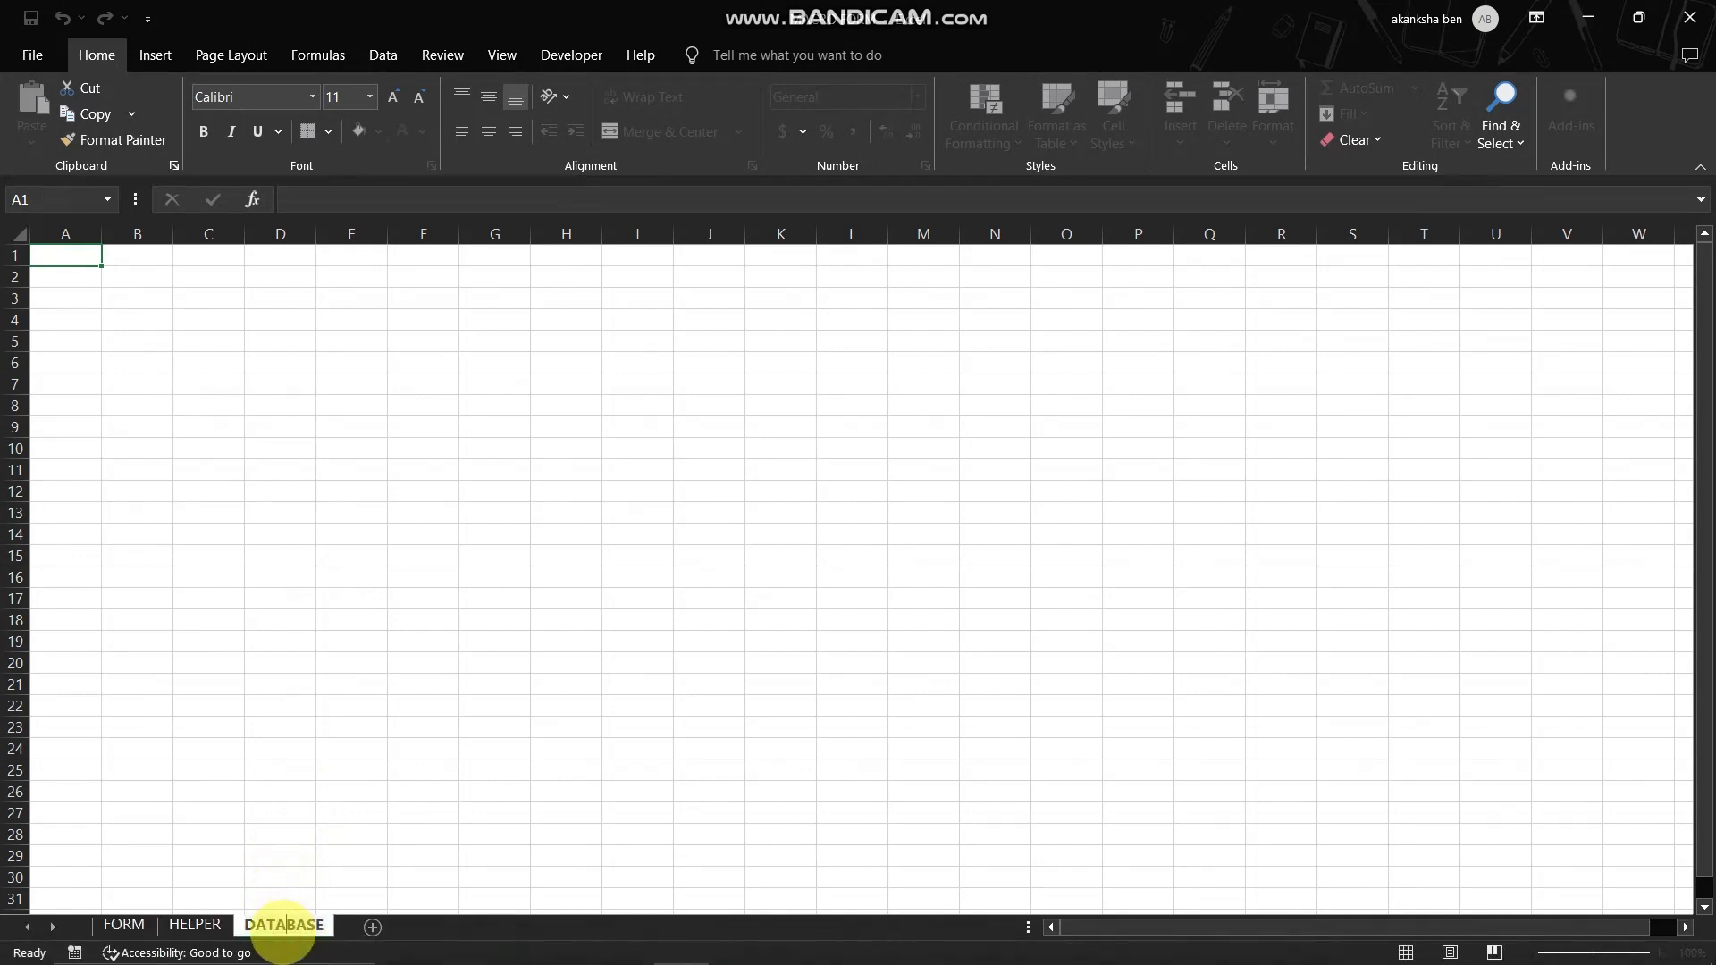
left_click(505, 619)
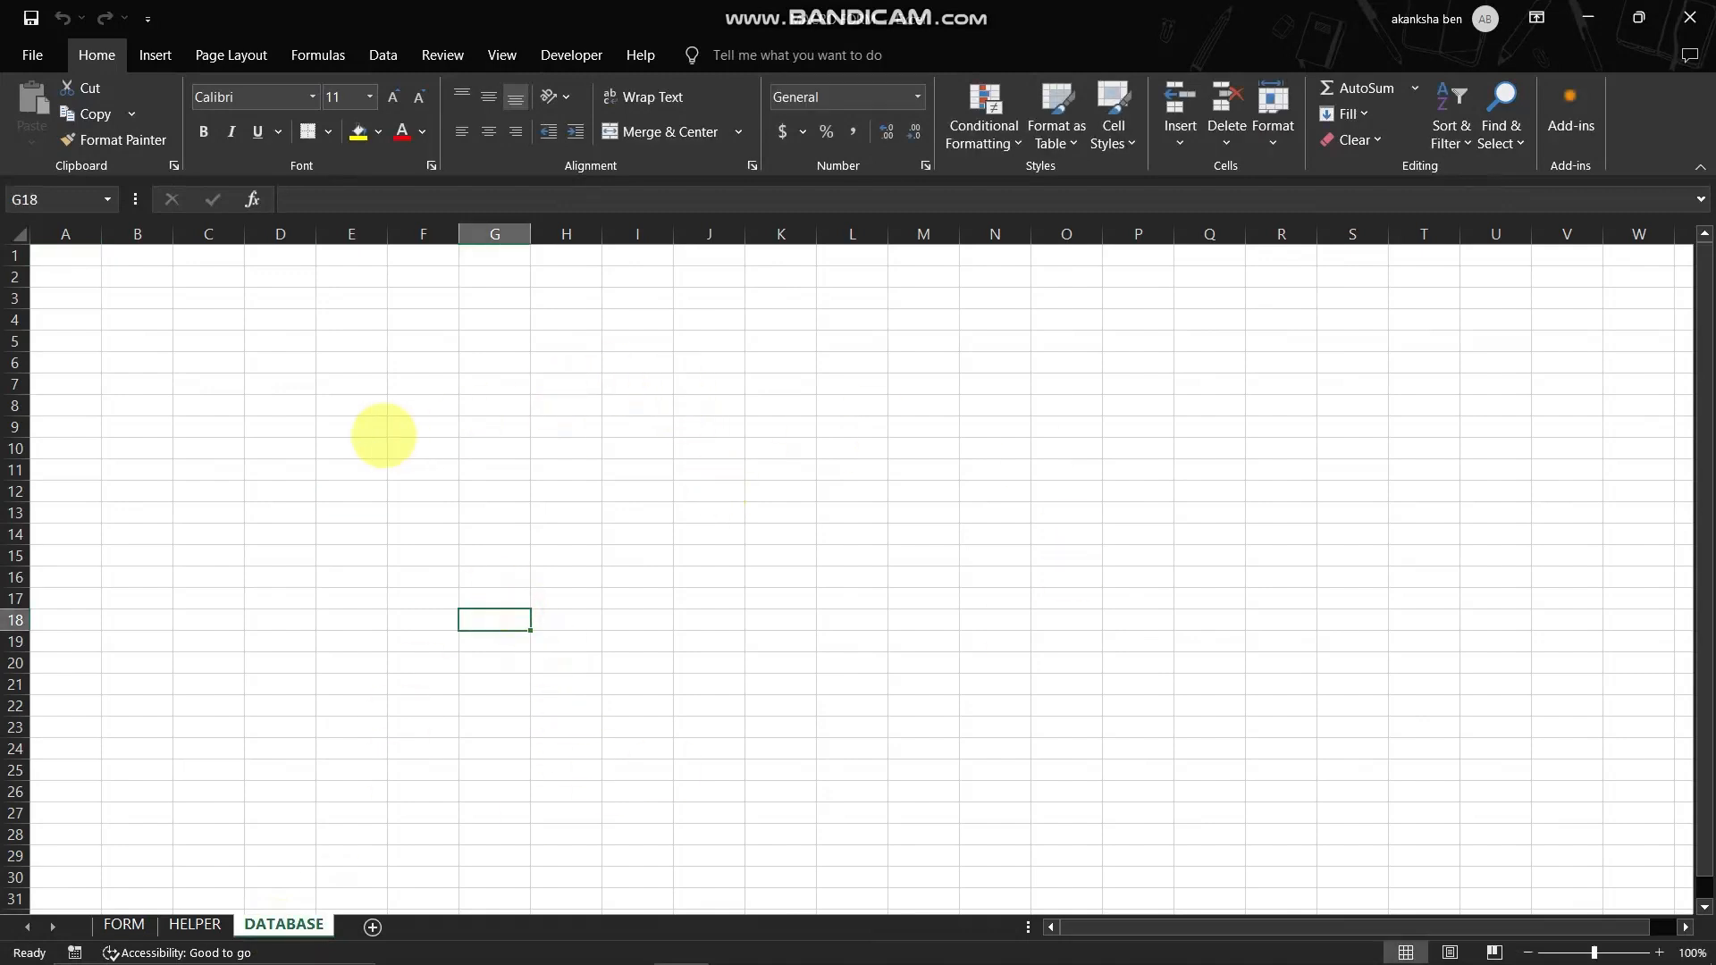
- Review the DATABASE, HELPER and FORM sheets and the NAME, LAST NAME and CONTACT labels on the form
left_click_drag(385, 435, 1024, 442)
left_click_drag(666, 557, 665, 578)
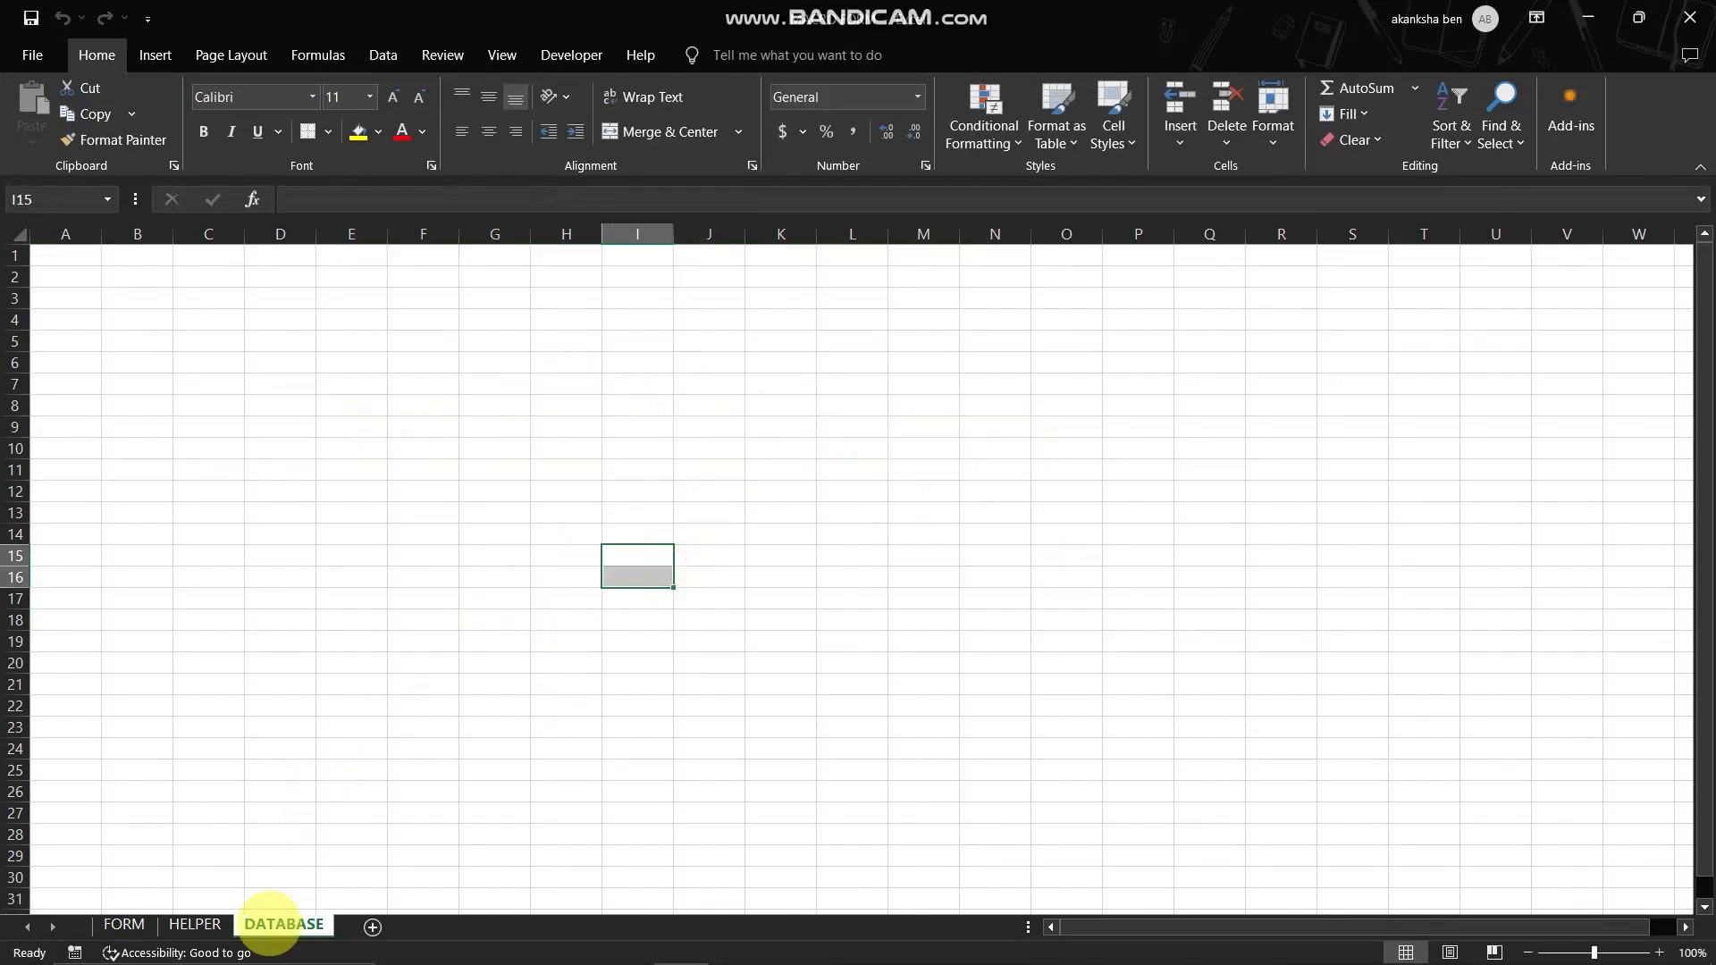
left_click(195, 924)
left_click(124, 924)
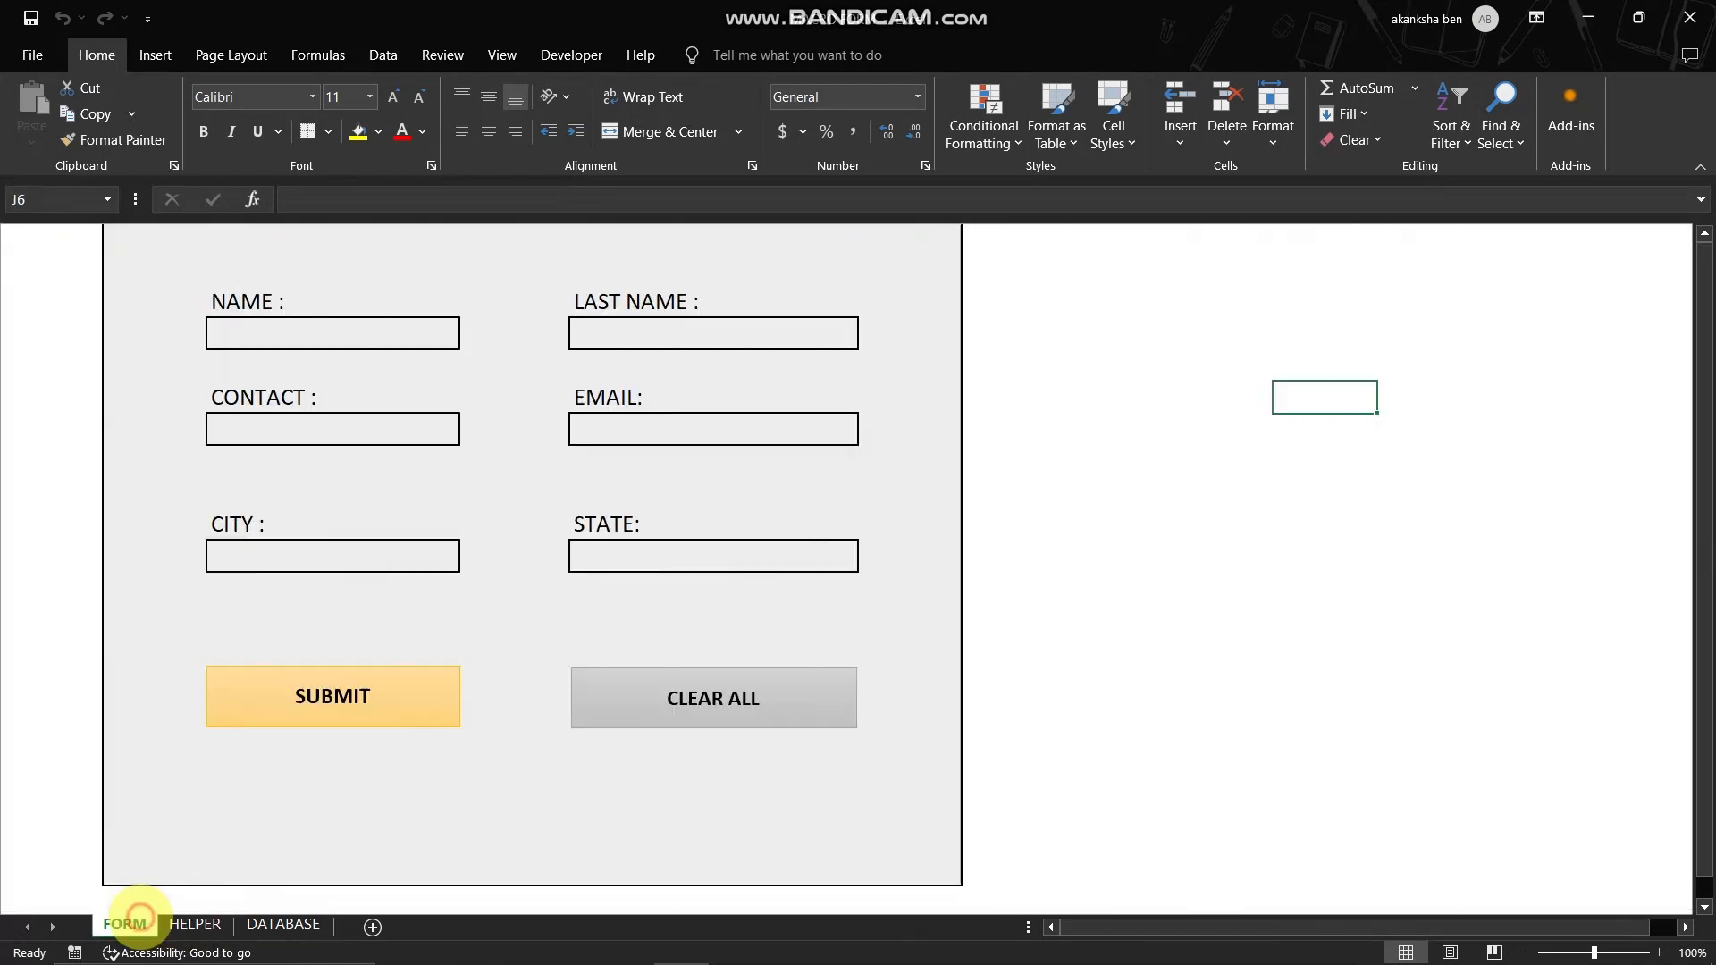
left_click(195, 924)
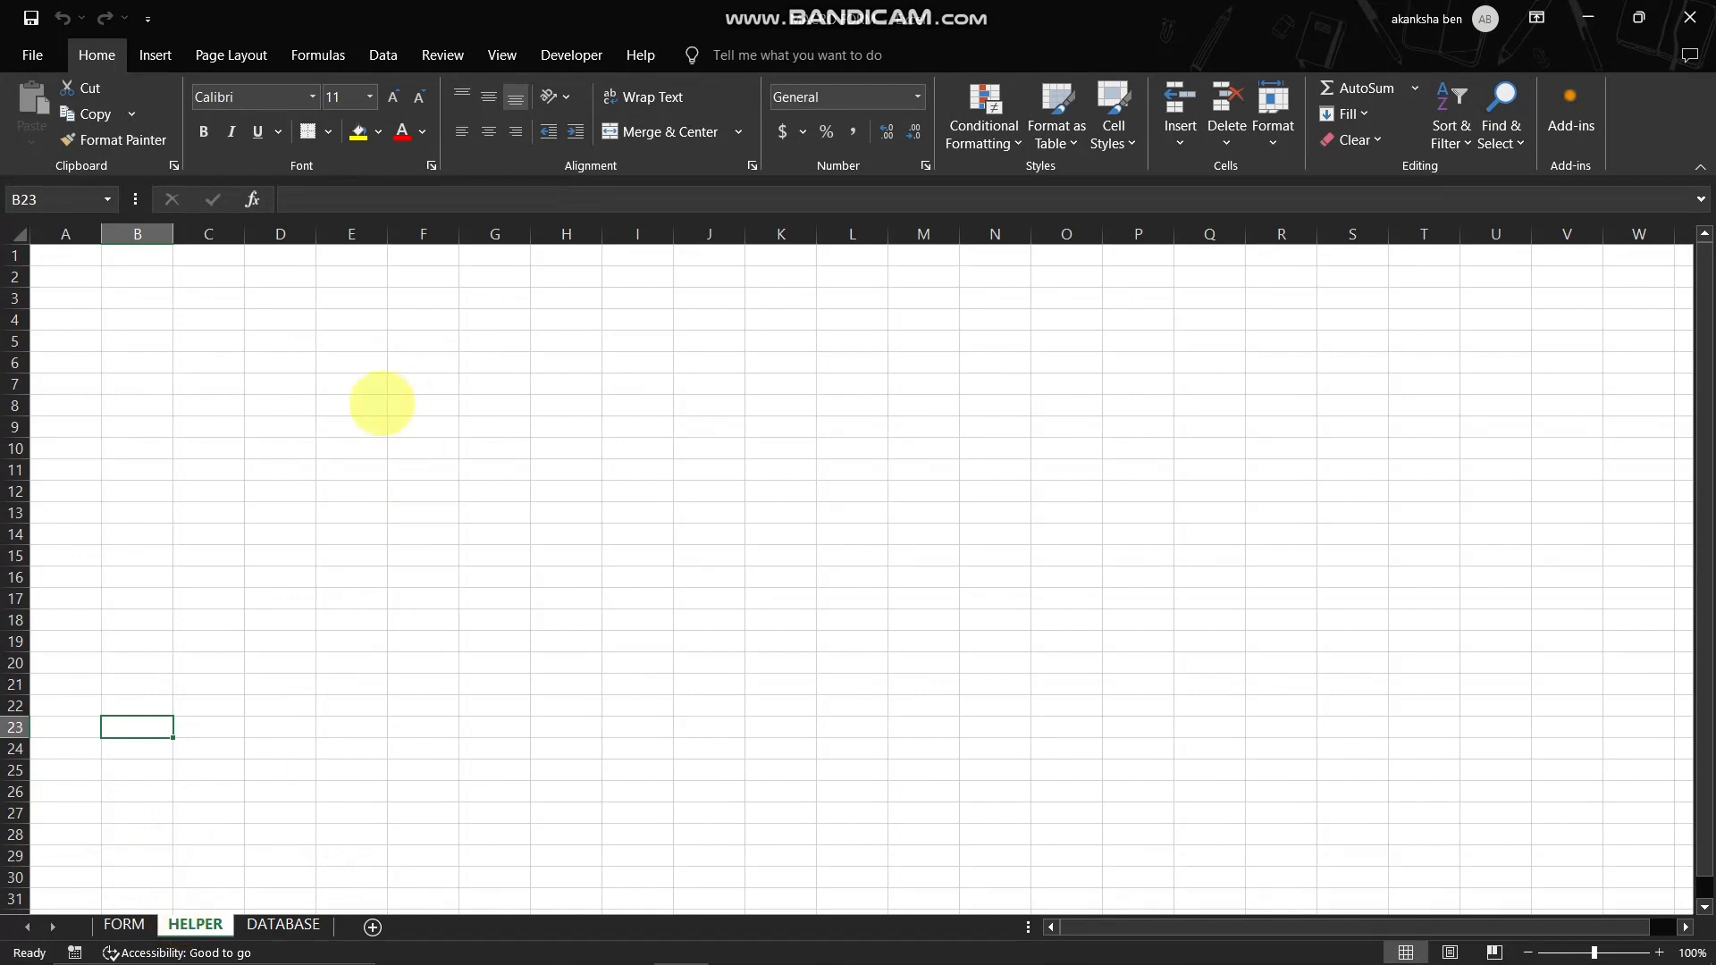
left_click(273, 468)
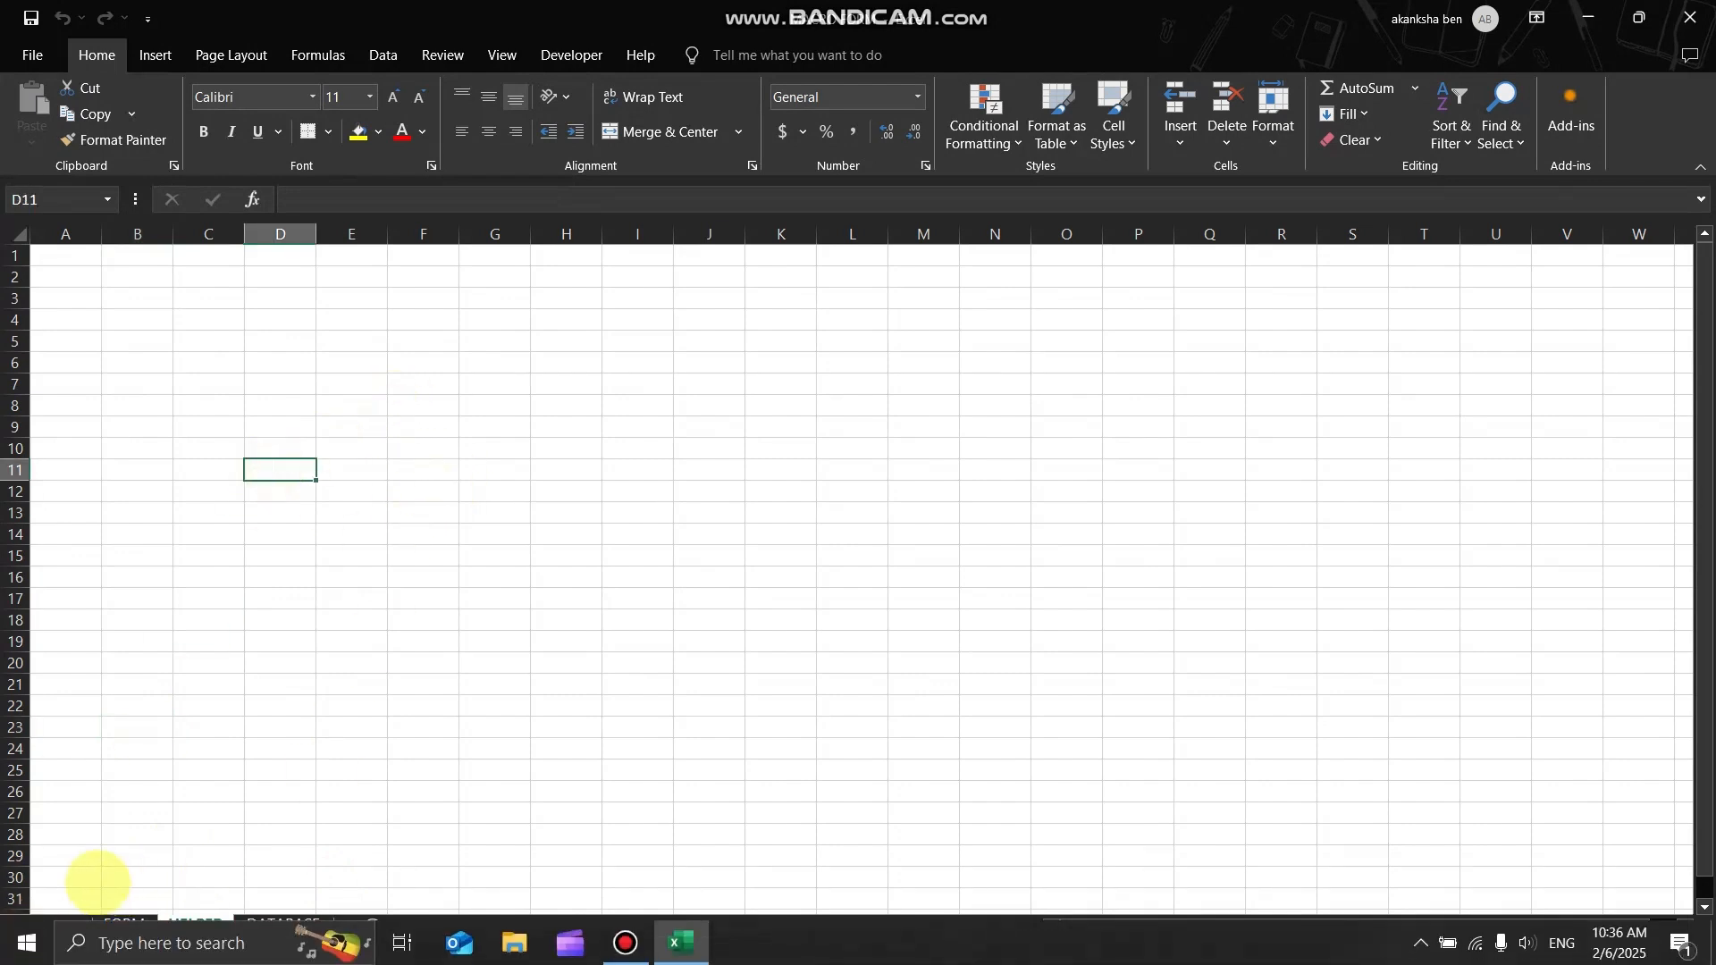
left_click(126, 924)
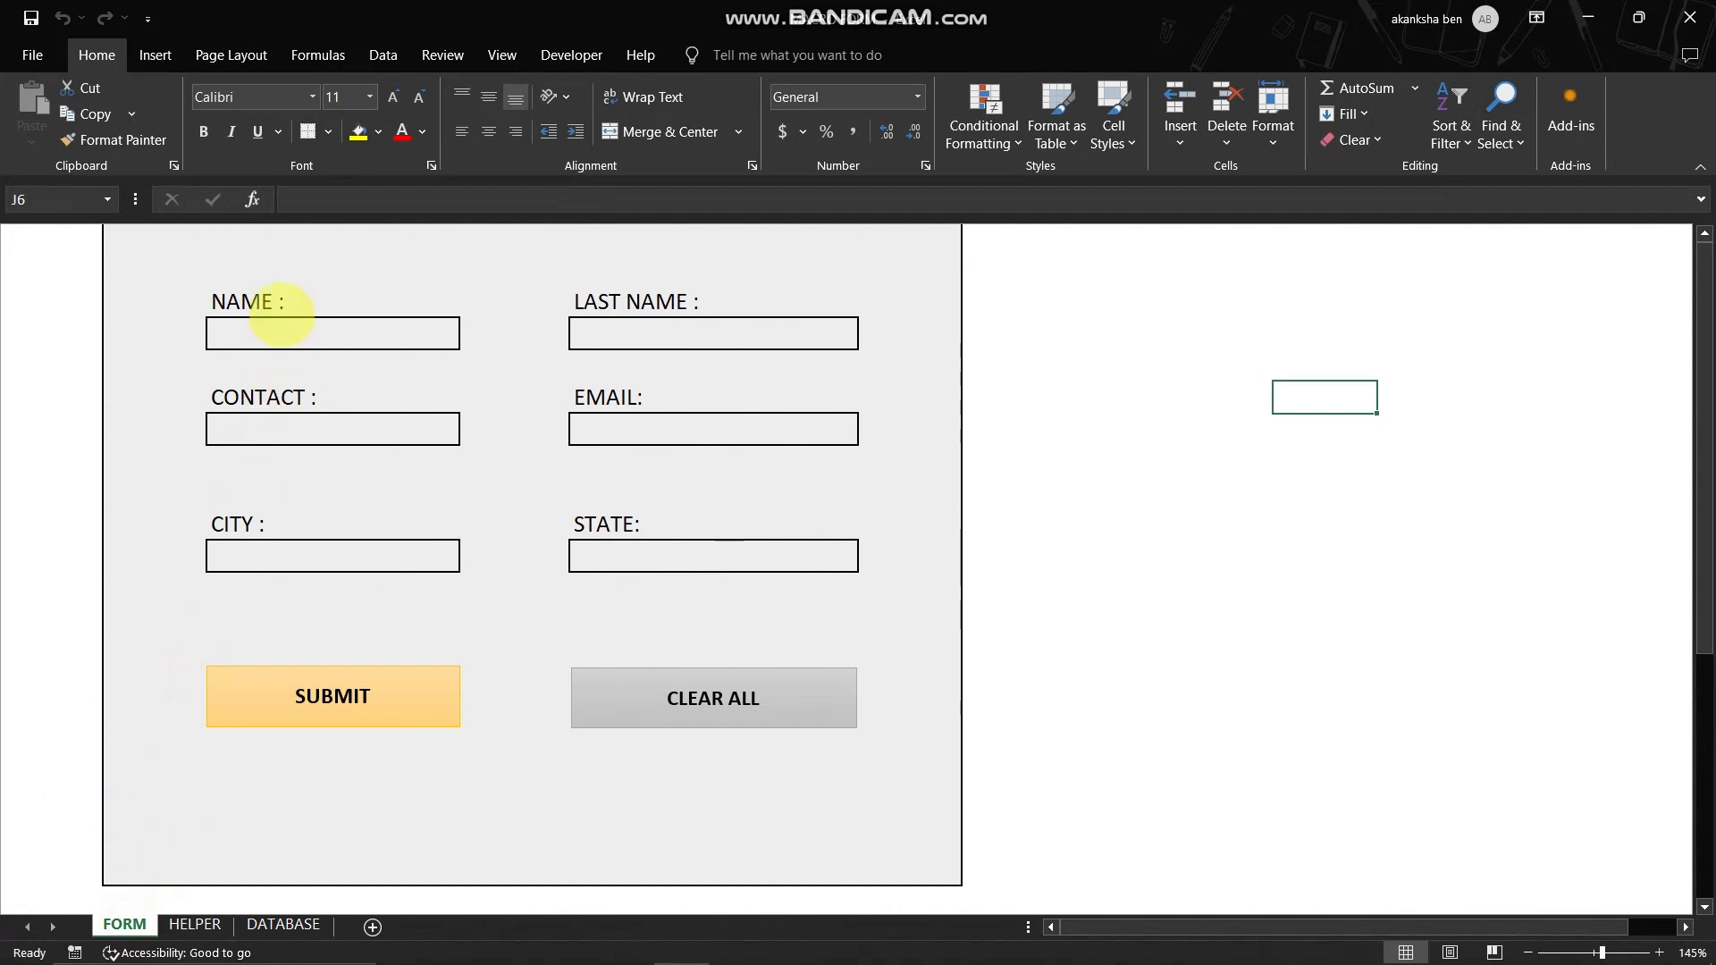
left_click(260, 300)
left_click(632, 301)
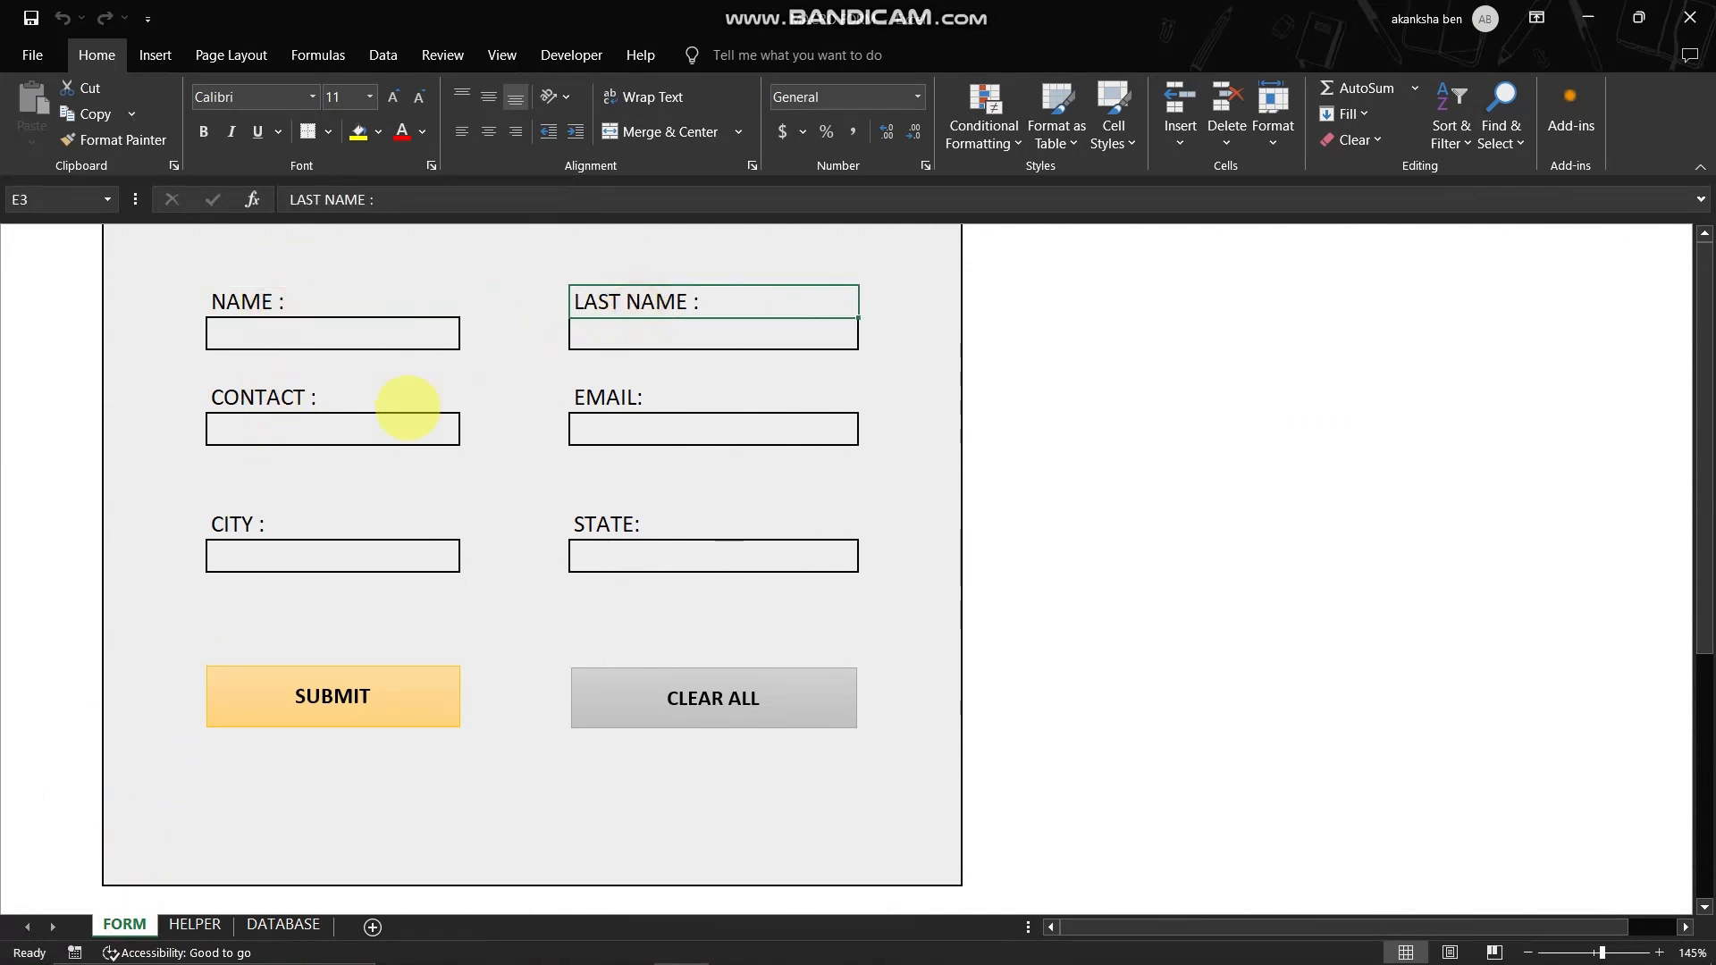
left_click(258, 394)
left_click(249, 302)
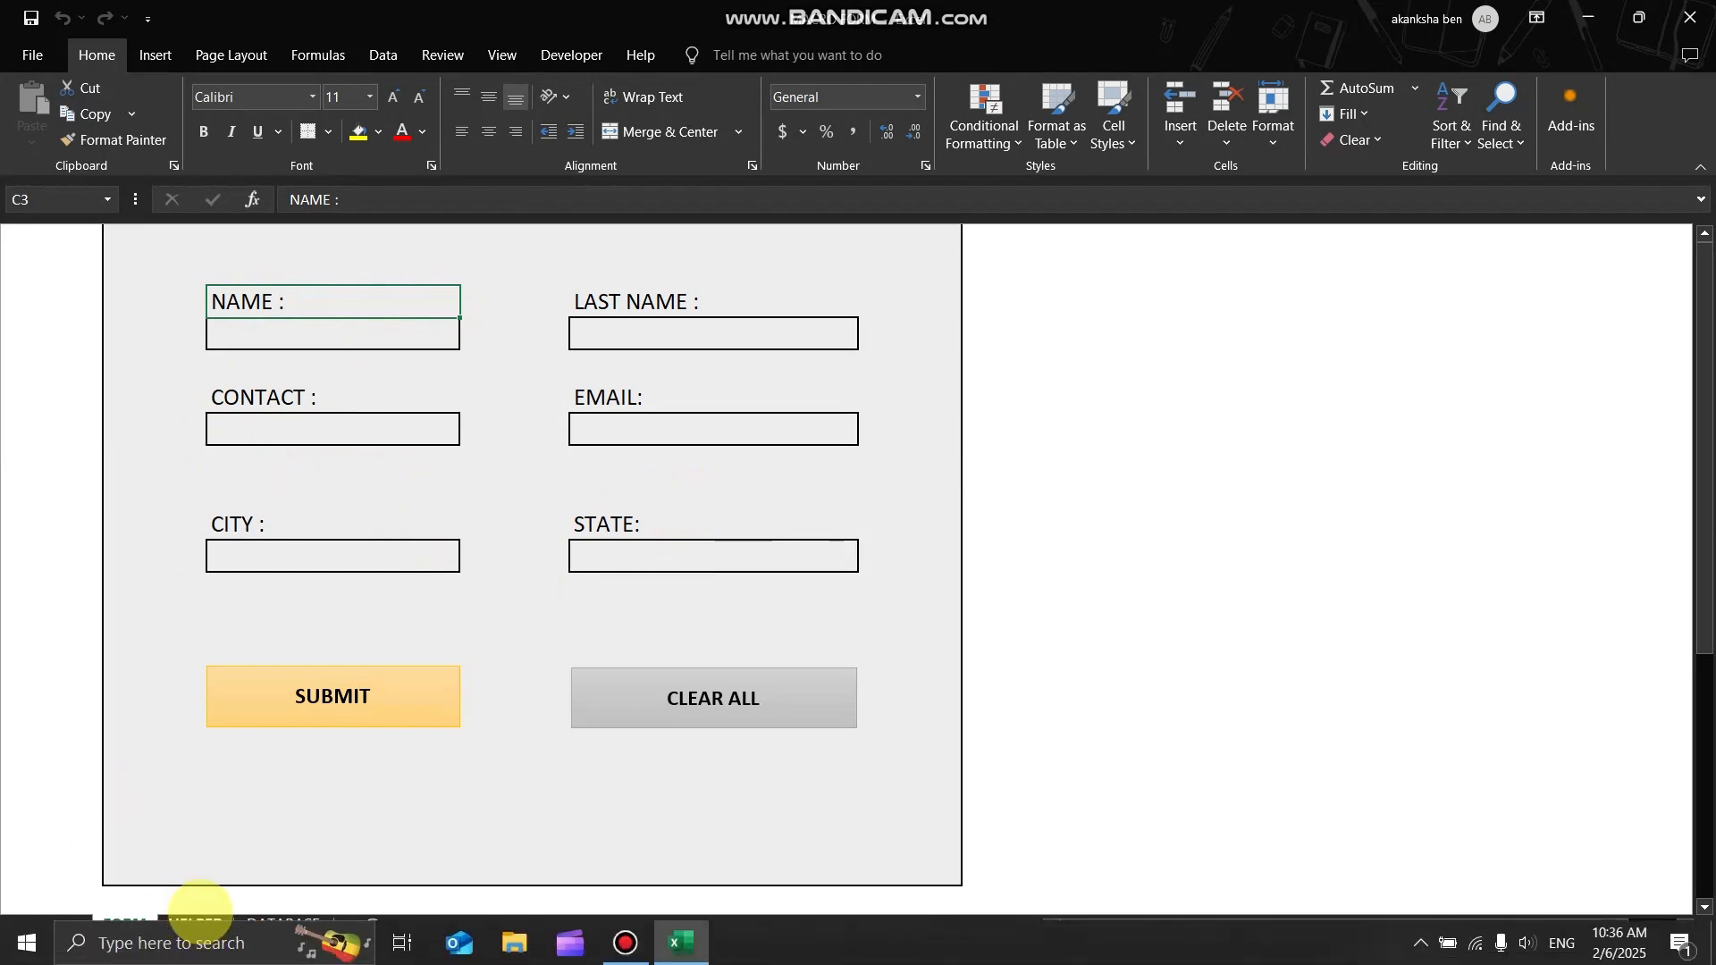
- List the form labels NAME, LAST NAME, CONTACT, EMAIL, CITY and STATE down cells C11:C16 of the HELPER sheet
left_click(195, 924)
left_click_drag(224, 379, 202, 490)
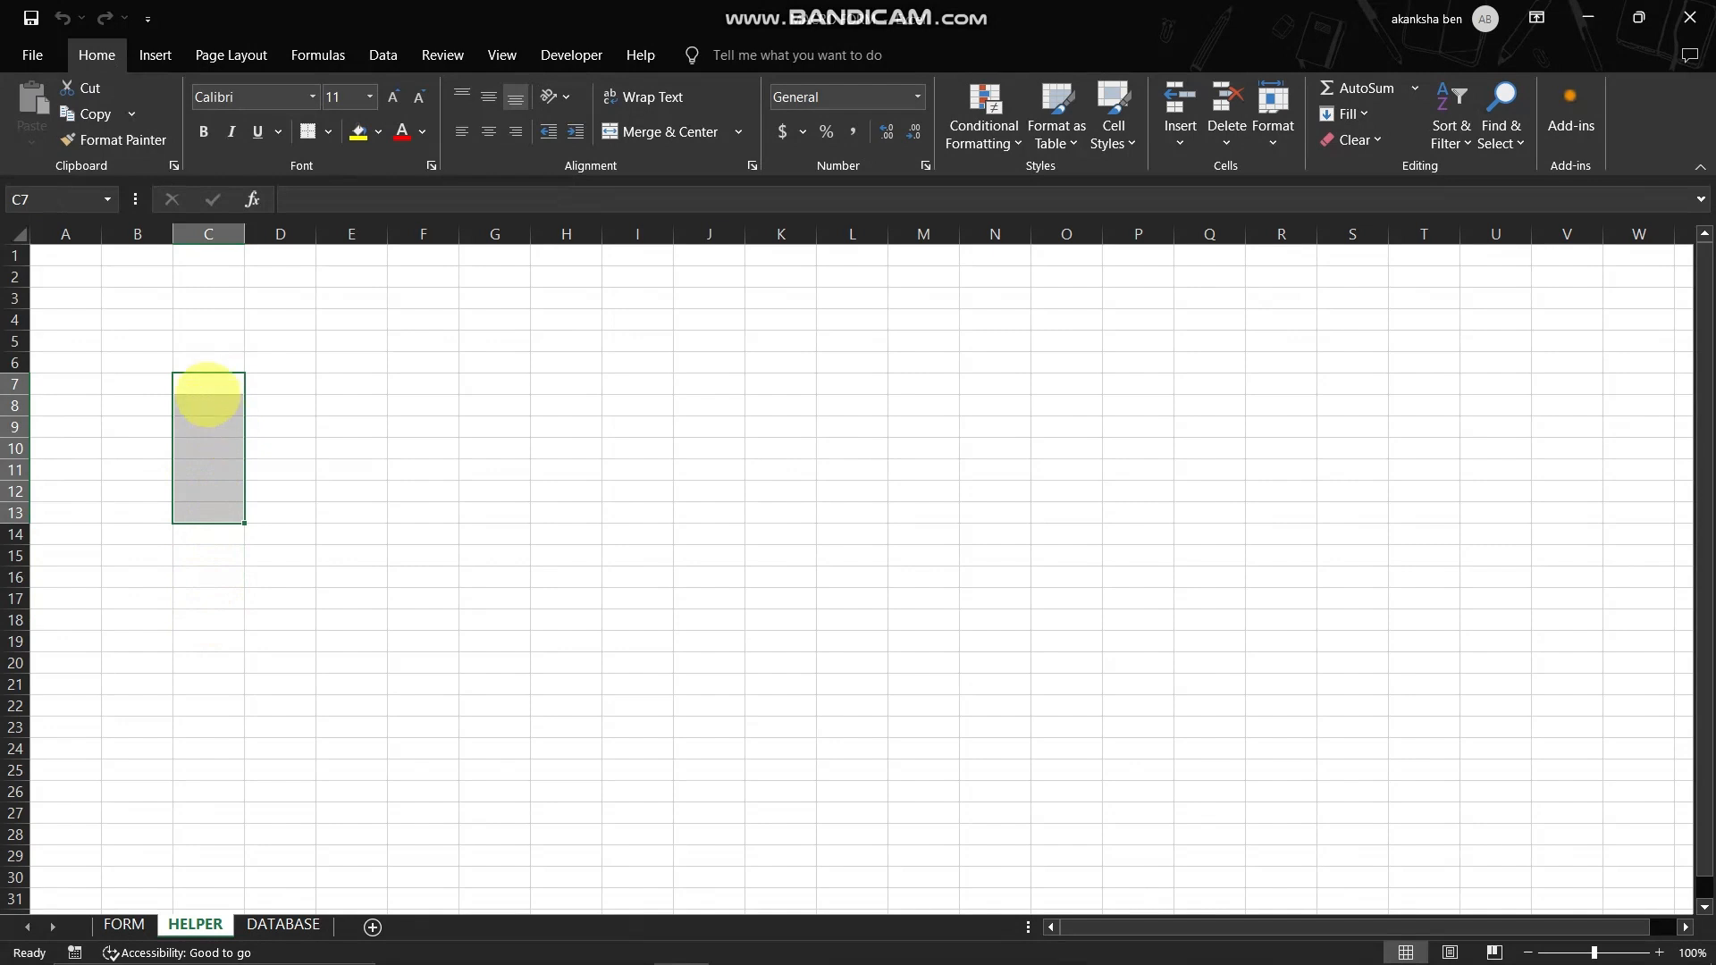
left_click(201, 391)
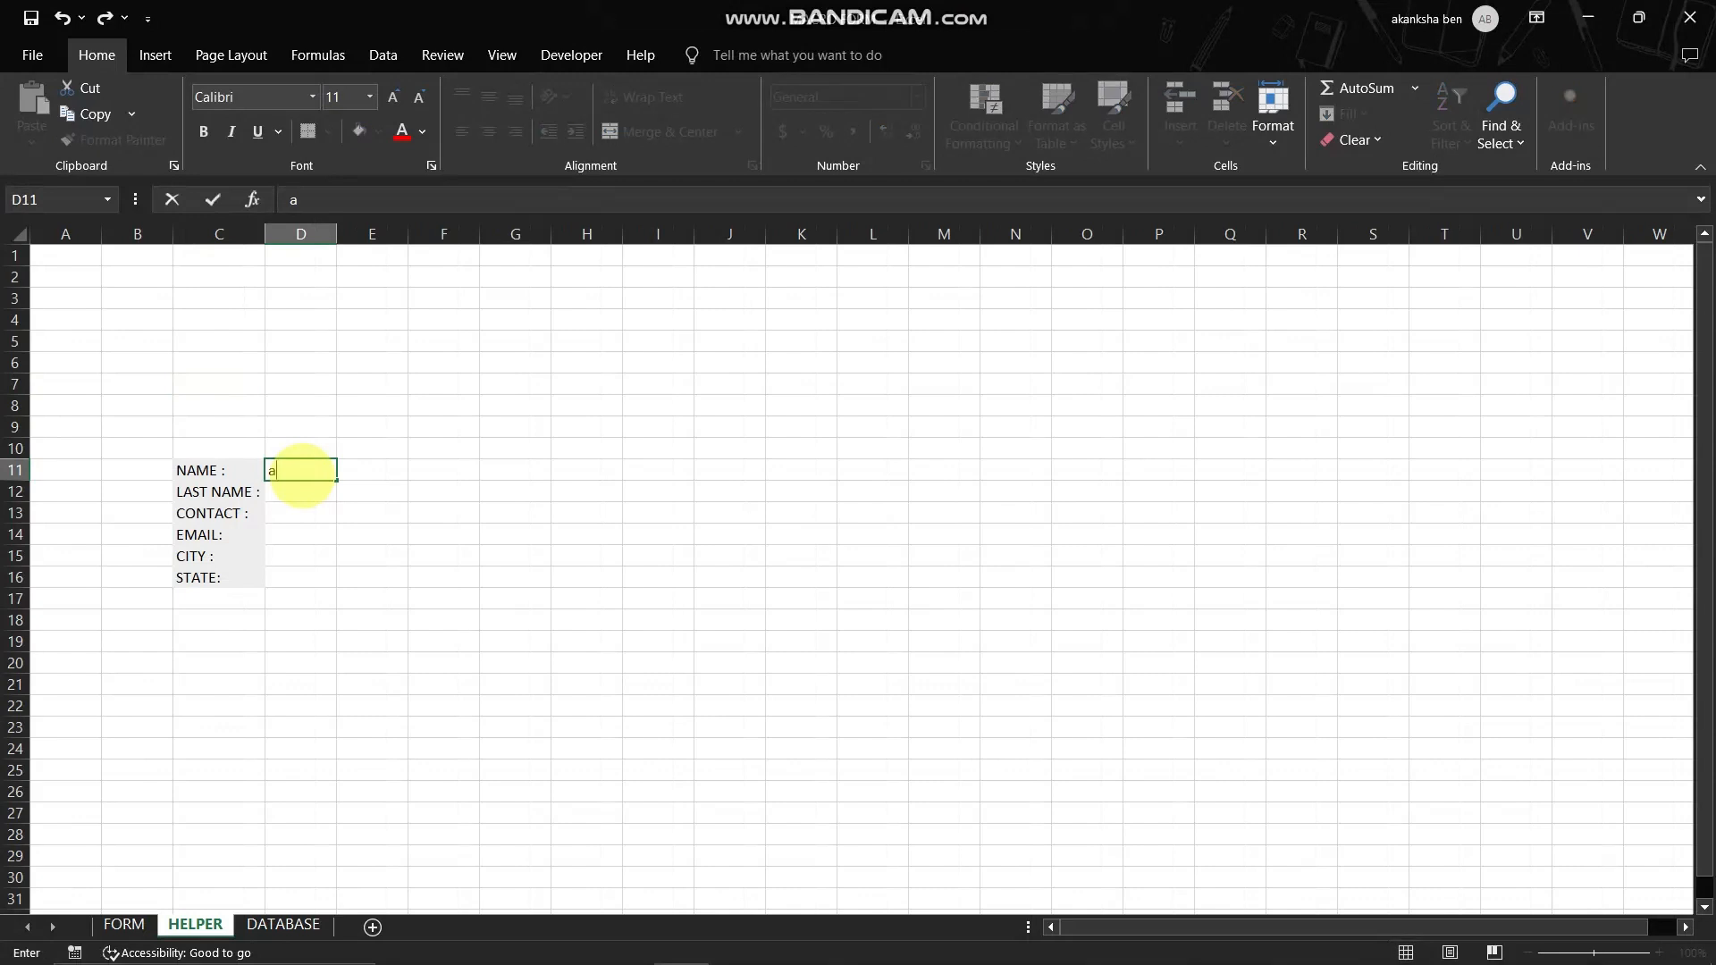
left_click(349, 532)
left_click(286, 454)
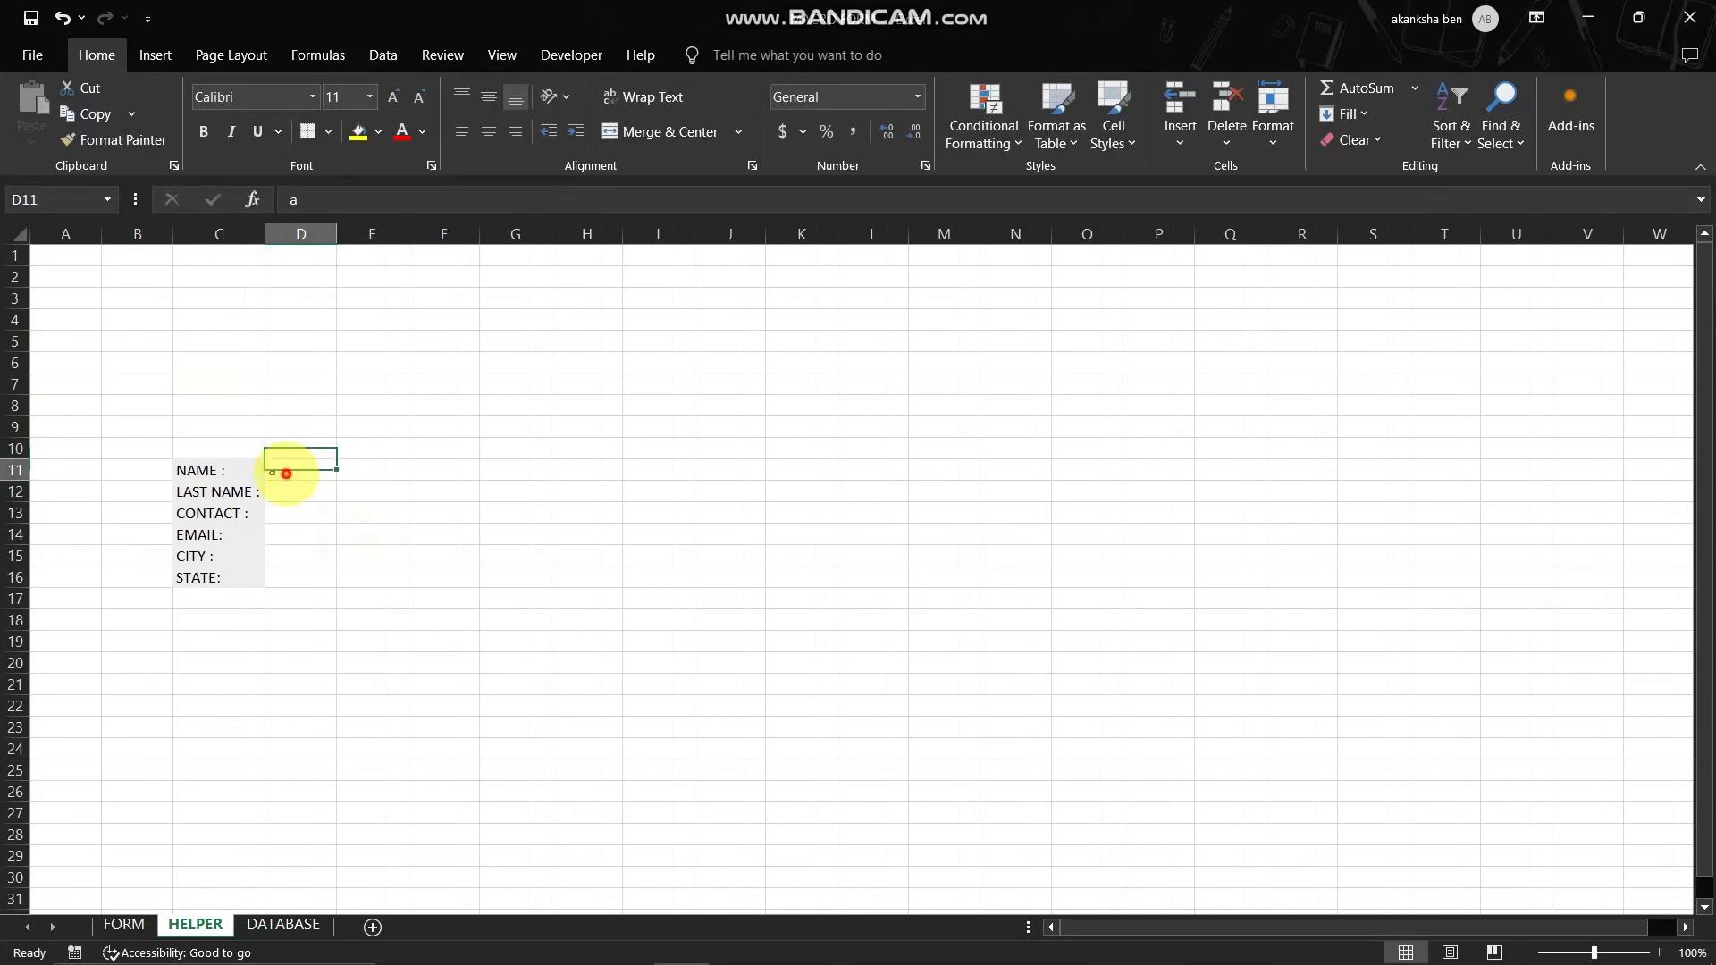
key("BackSpace")
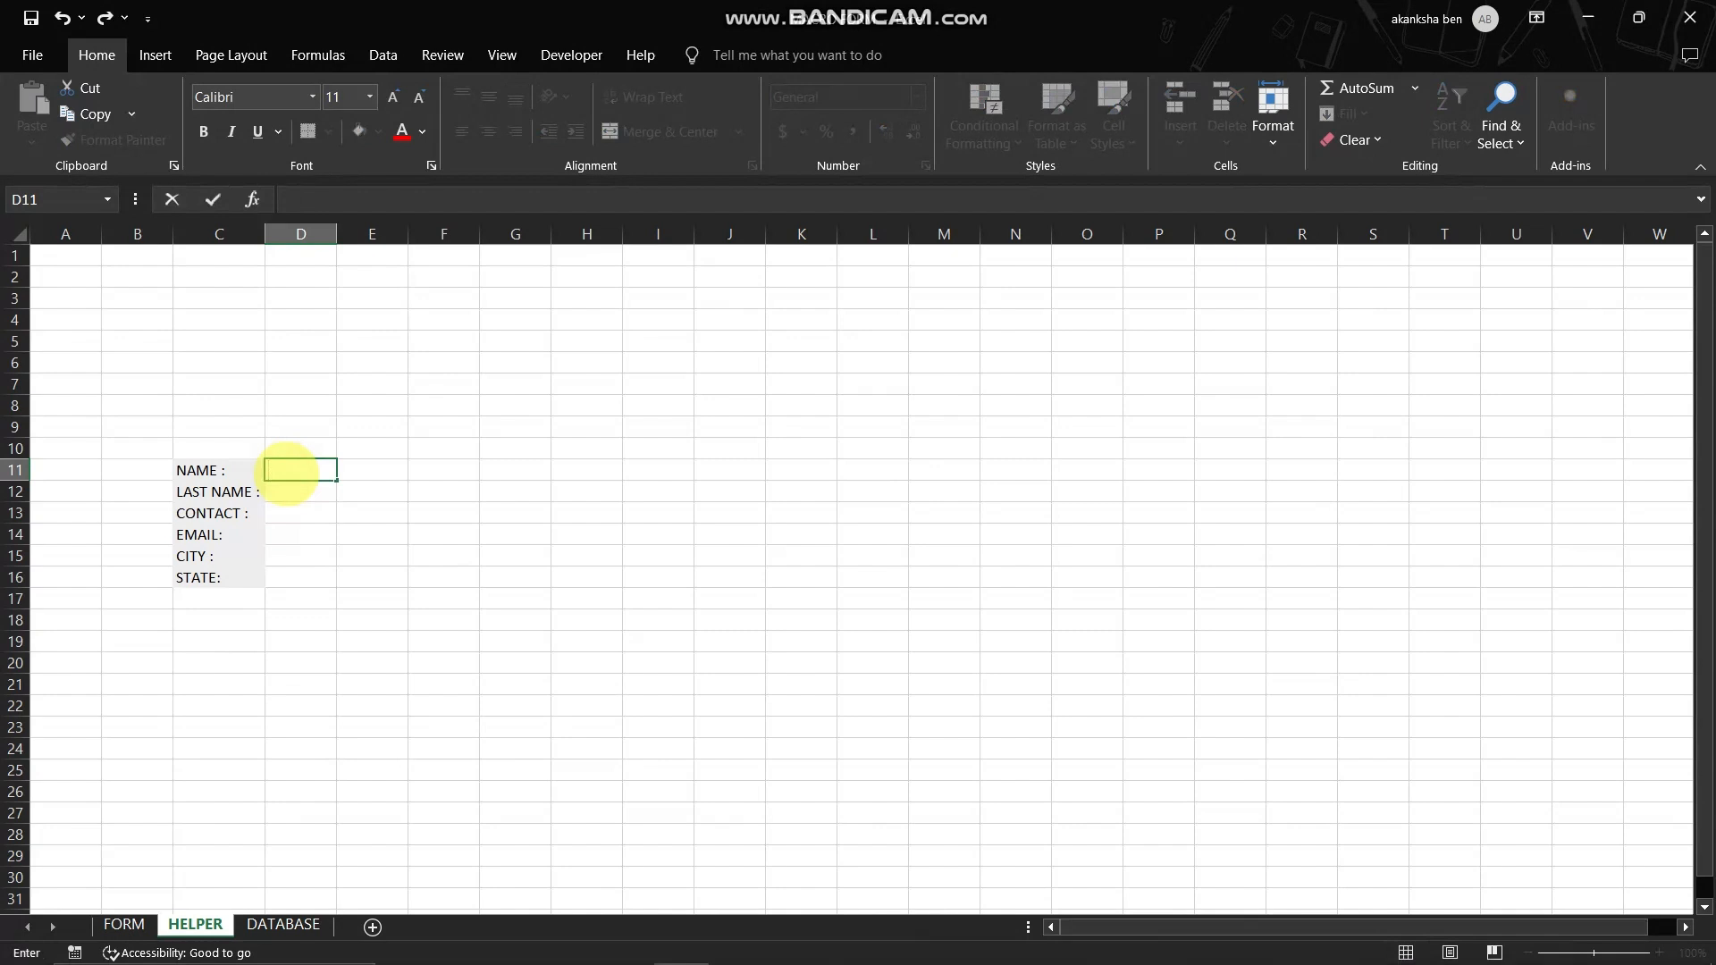
left_click(373, 516)
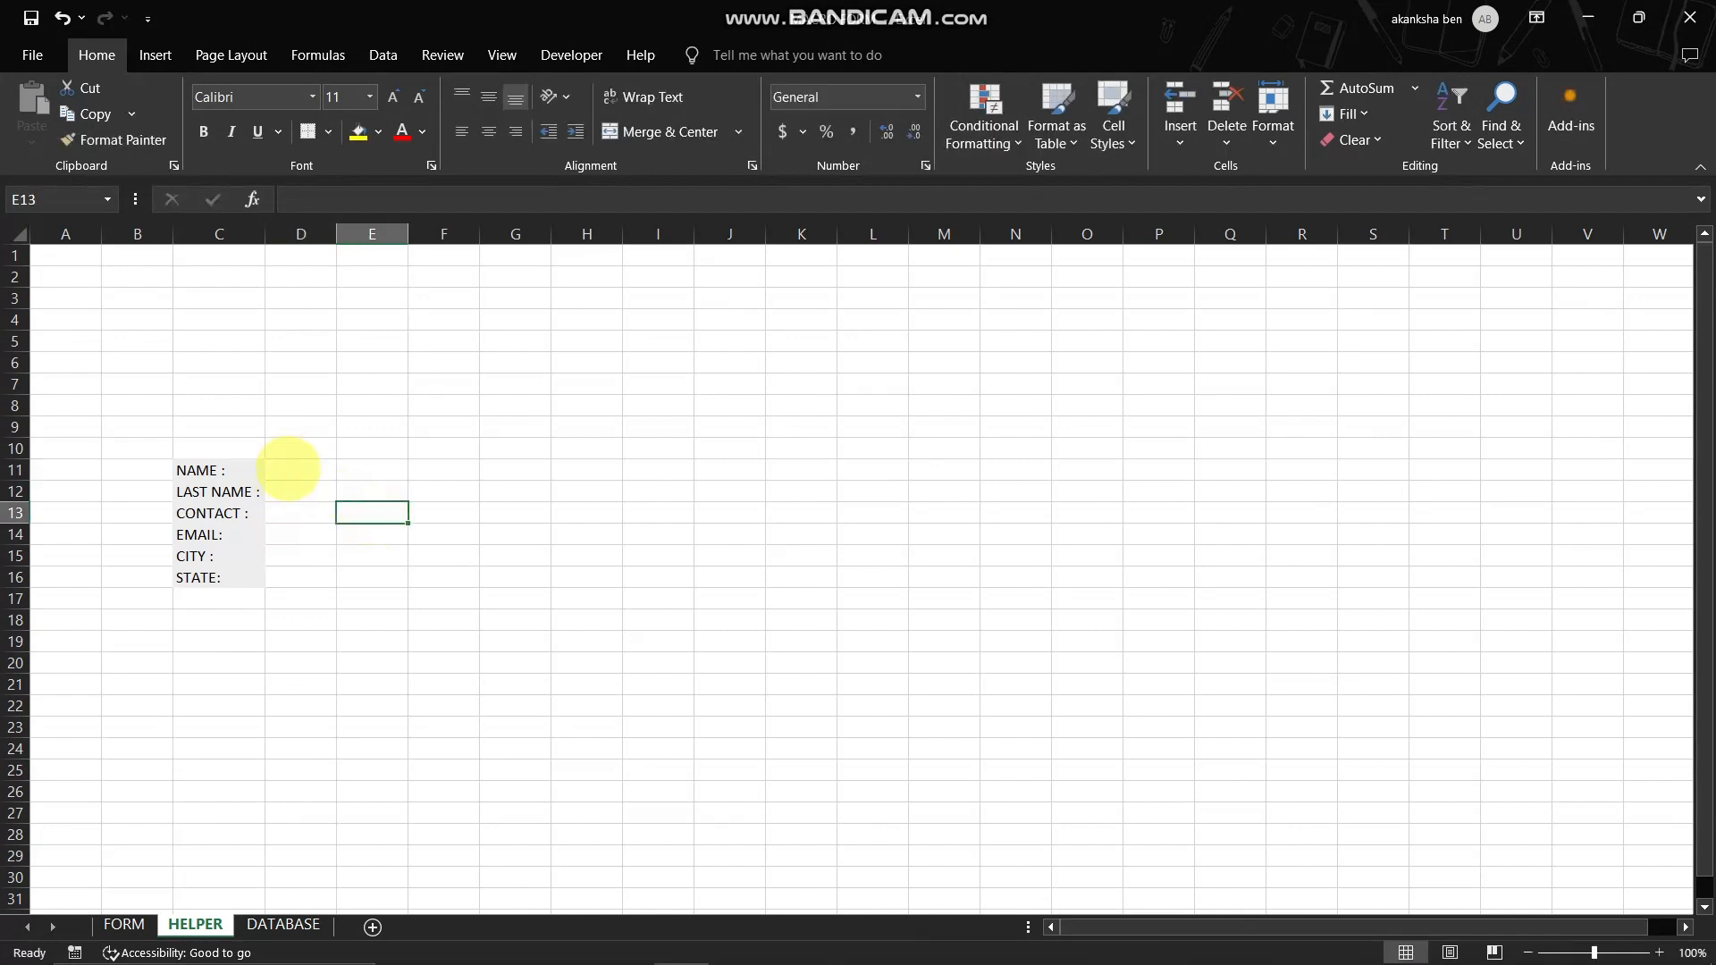
- Link D11 and D12 on HELPER to the form's NAME and LAST NAME input cells, using =FORM!E4 for LAST NAME
left_click(288, 469)
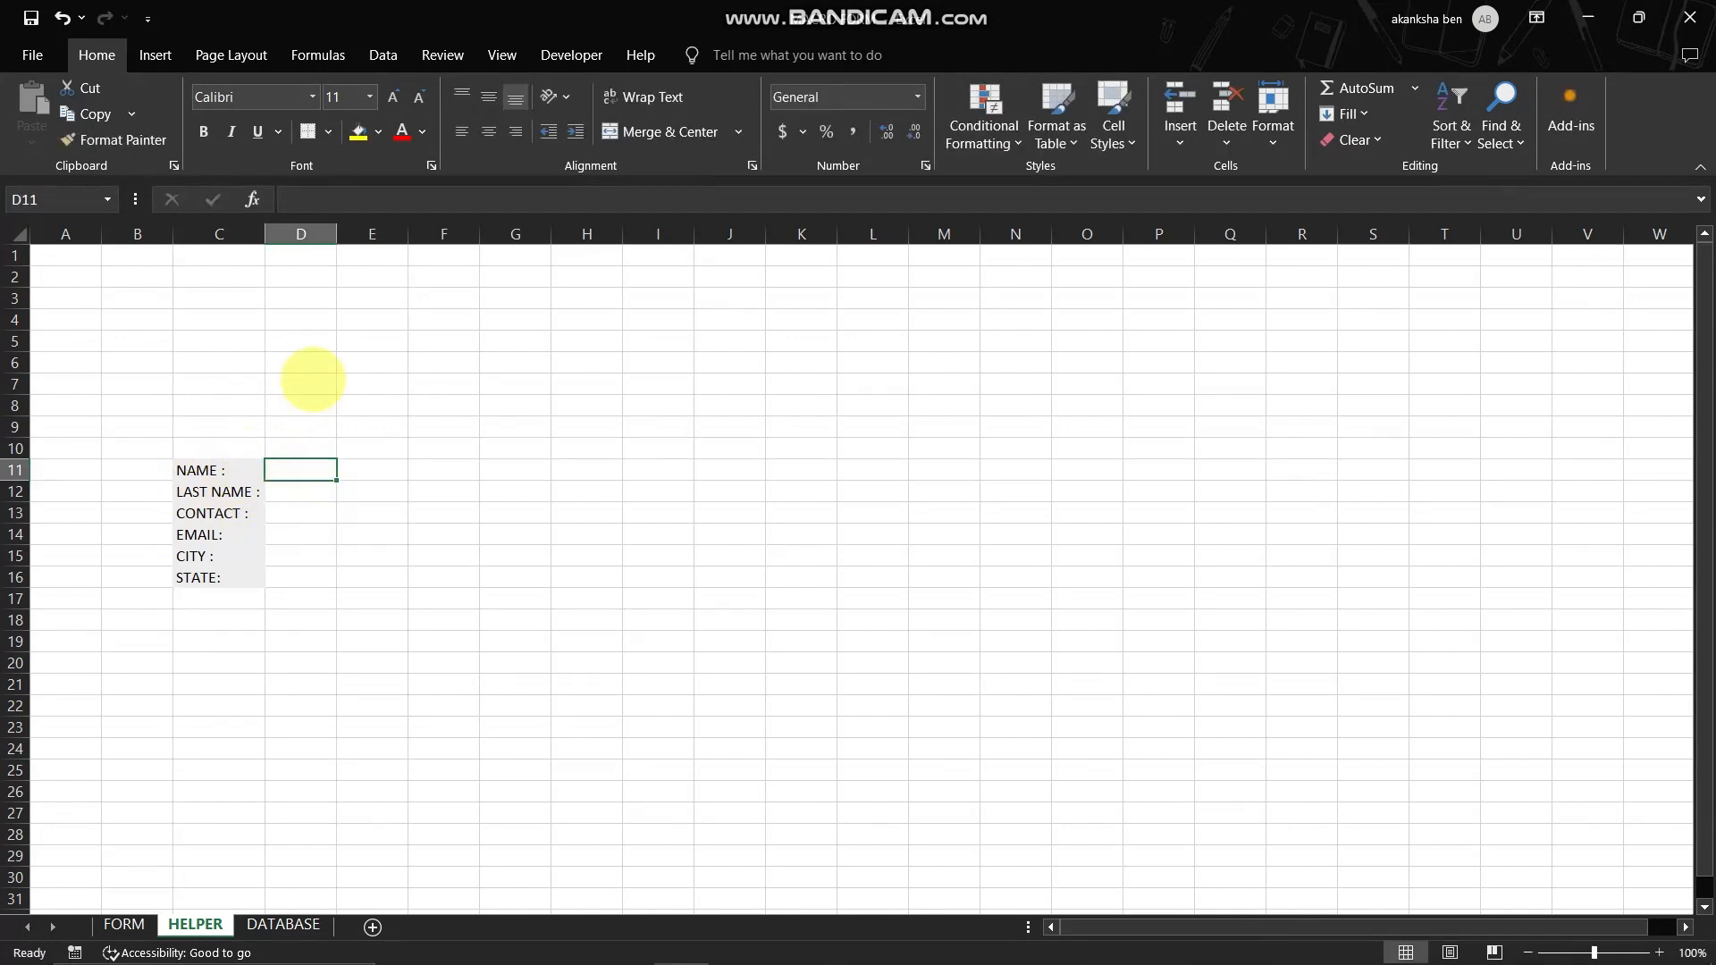
type("=")
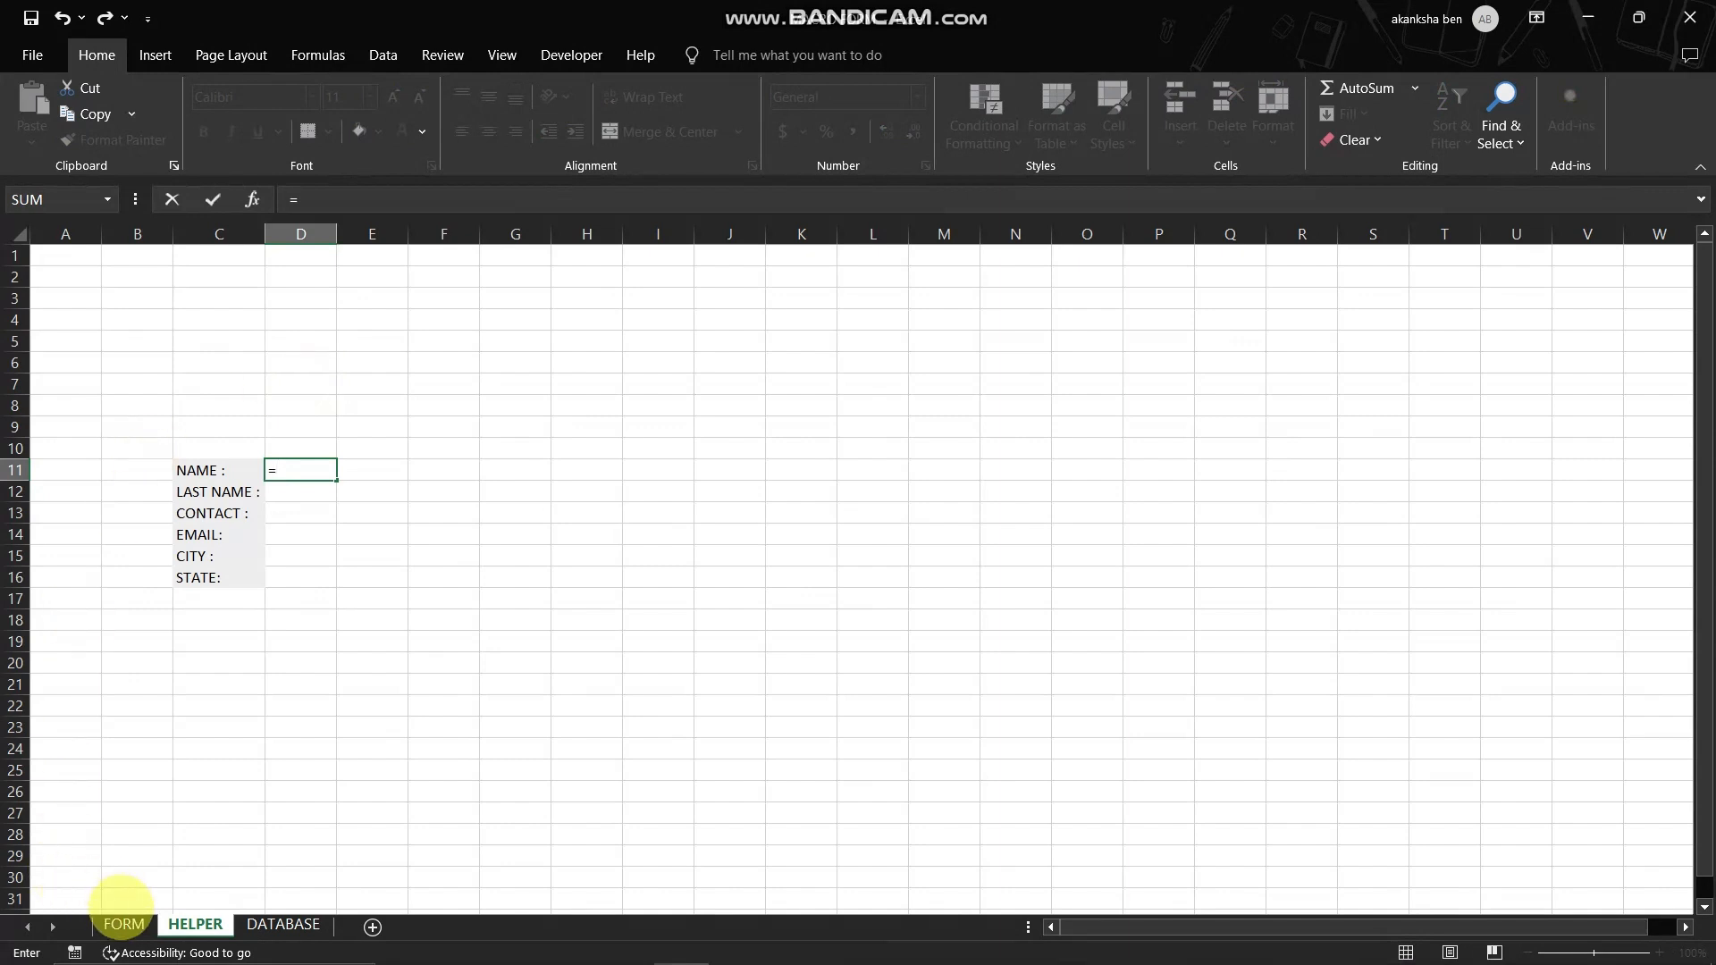
left_click(124, 926)
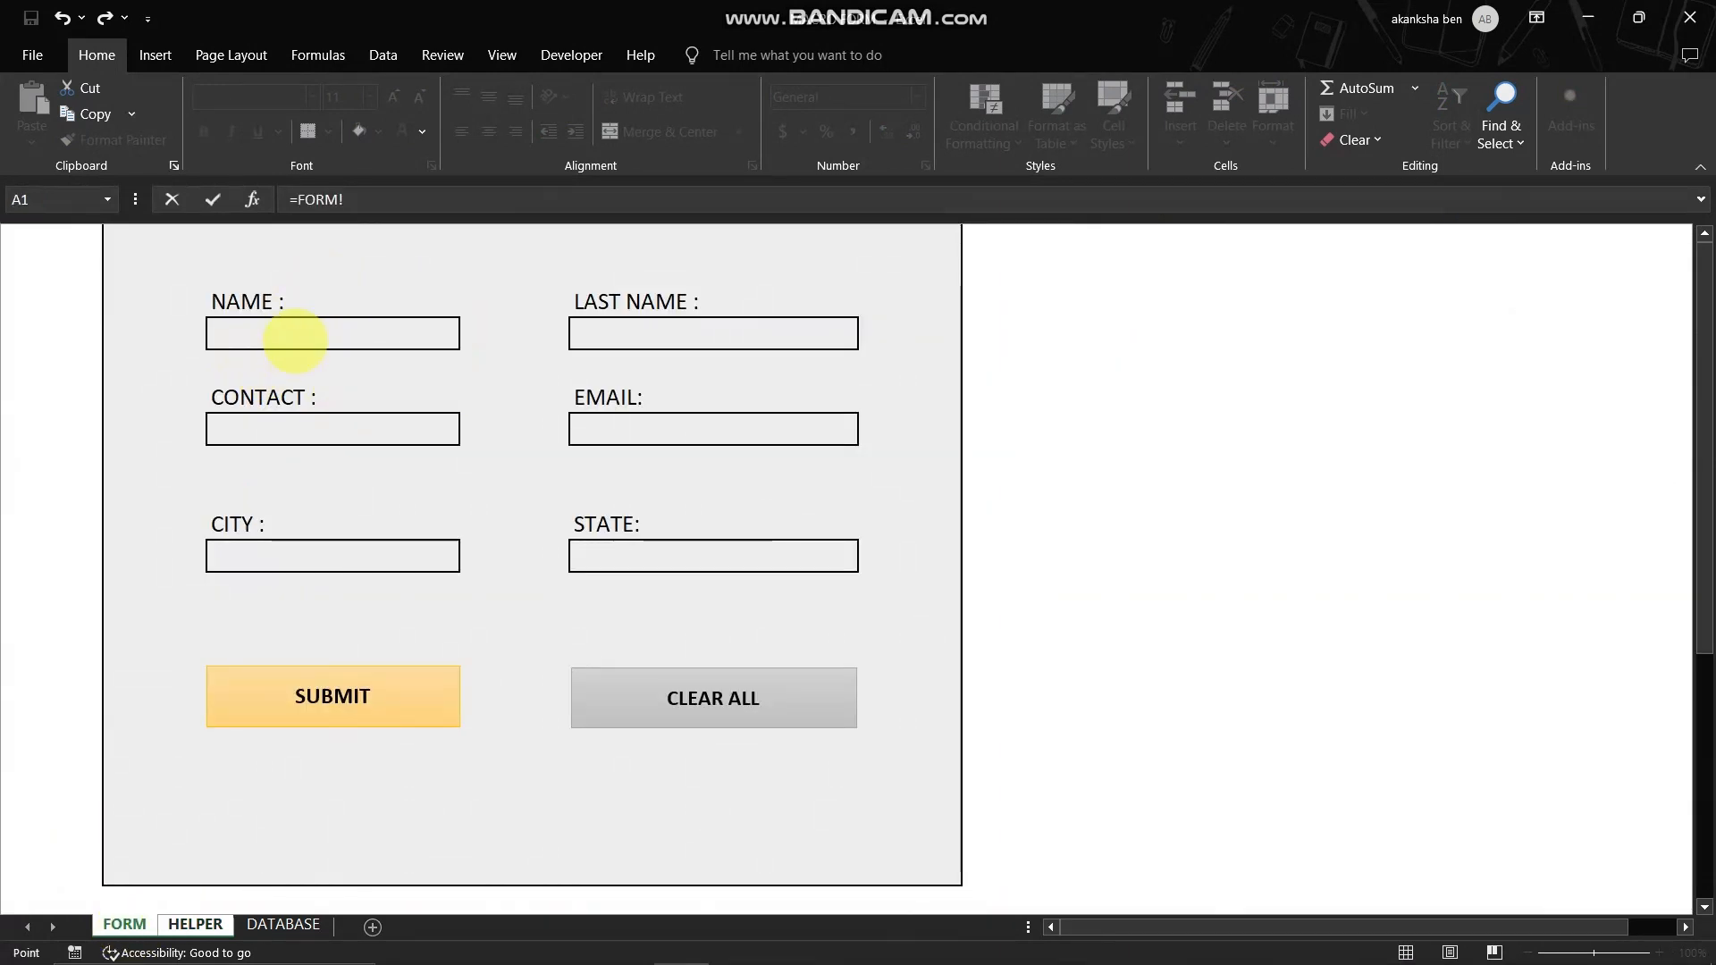
key("Return")
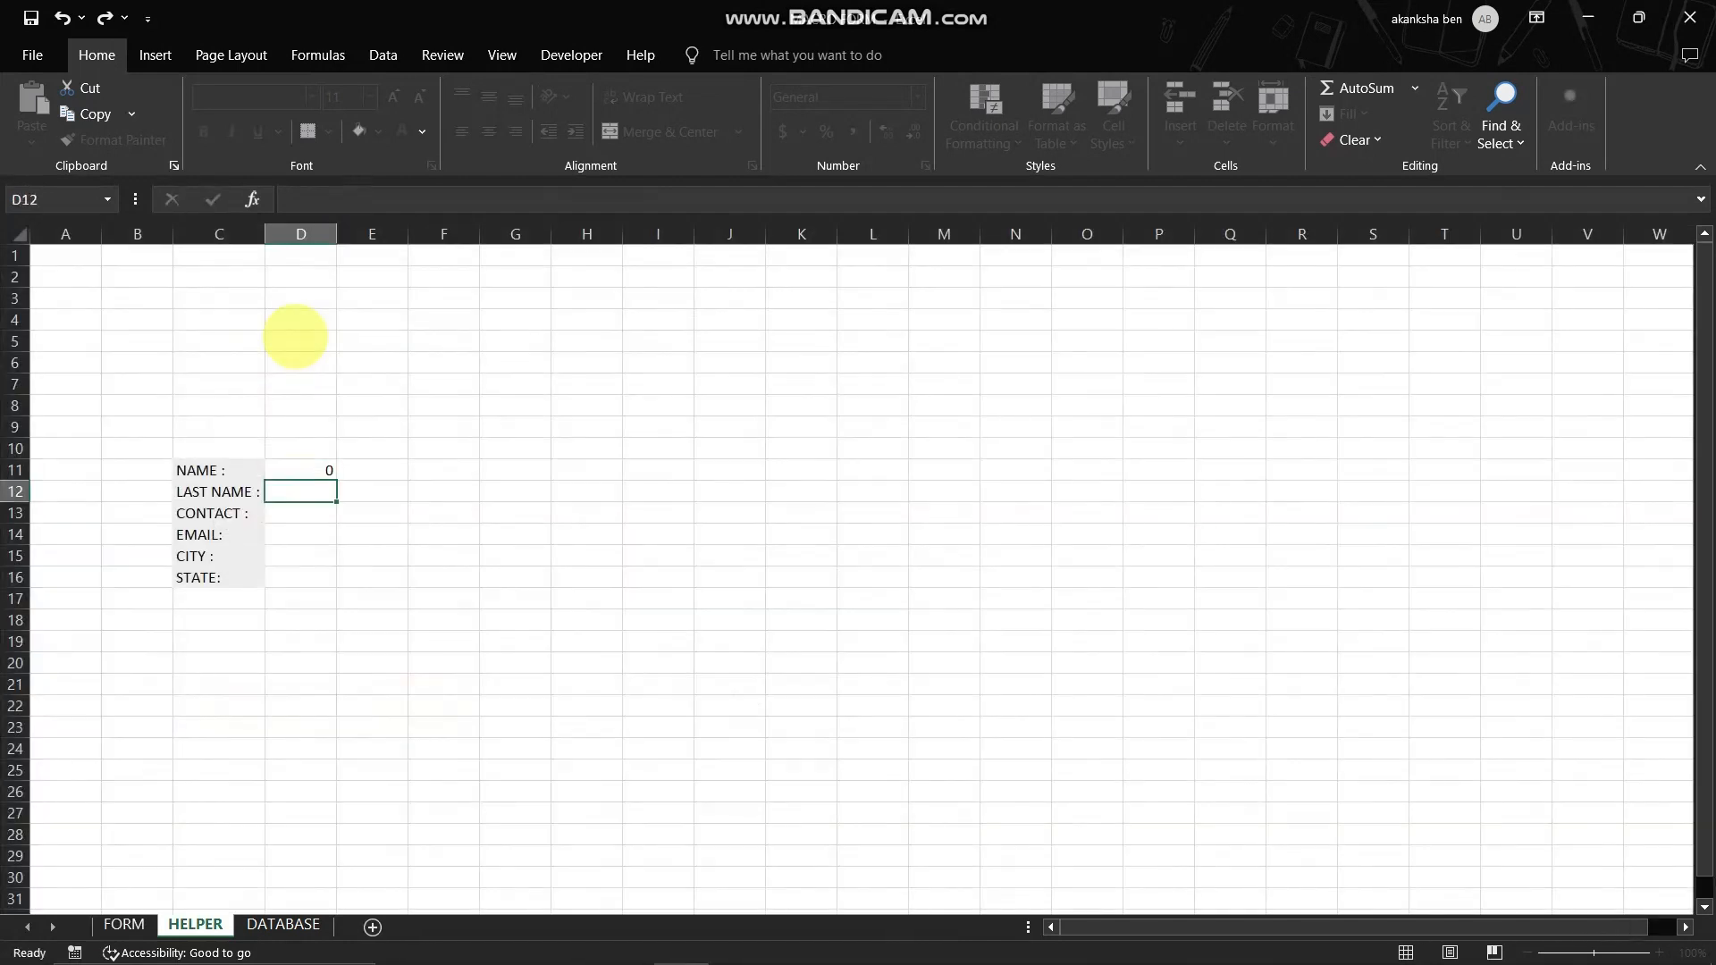
type("=")
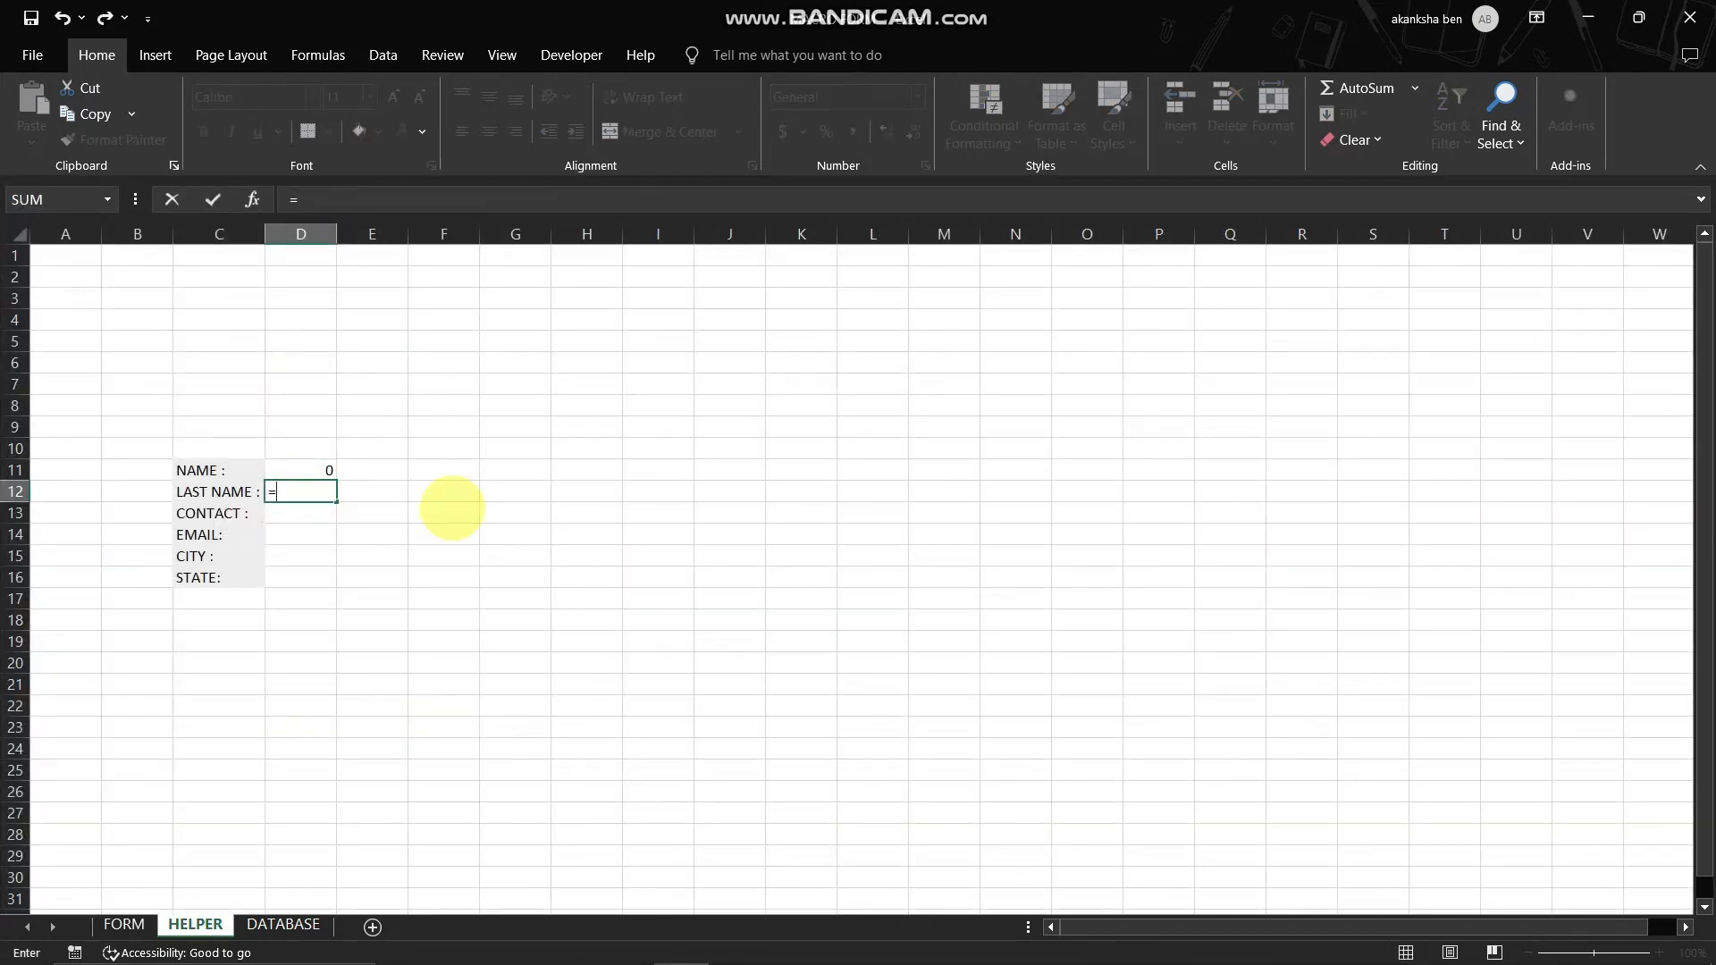
left_click(124, 924)
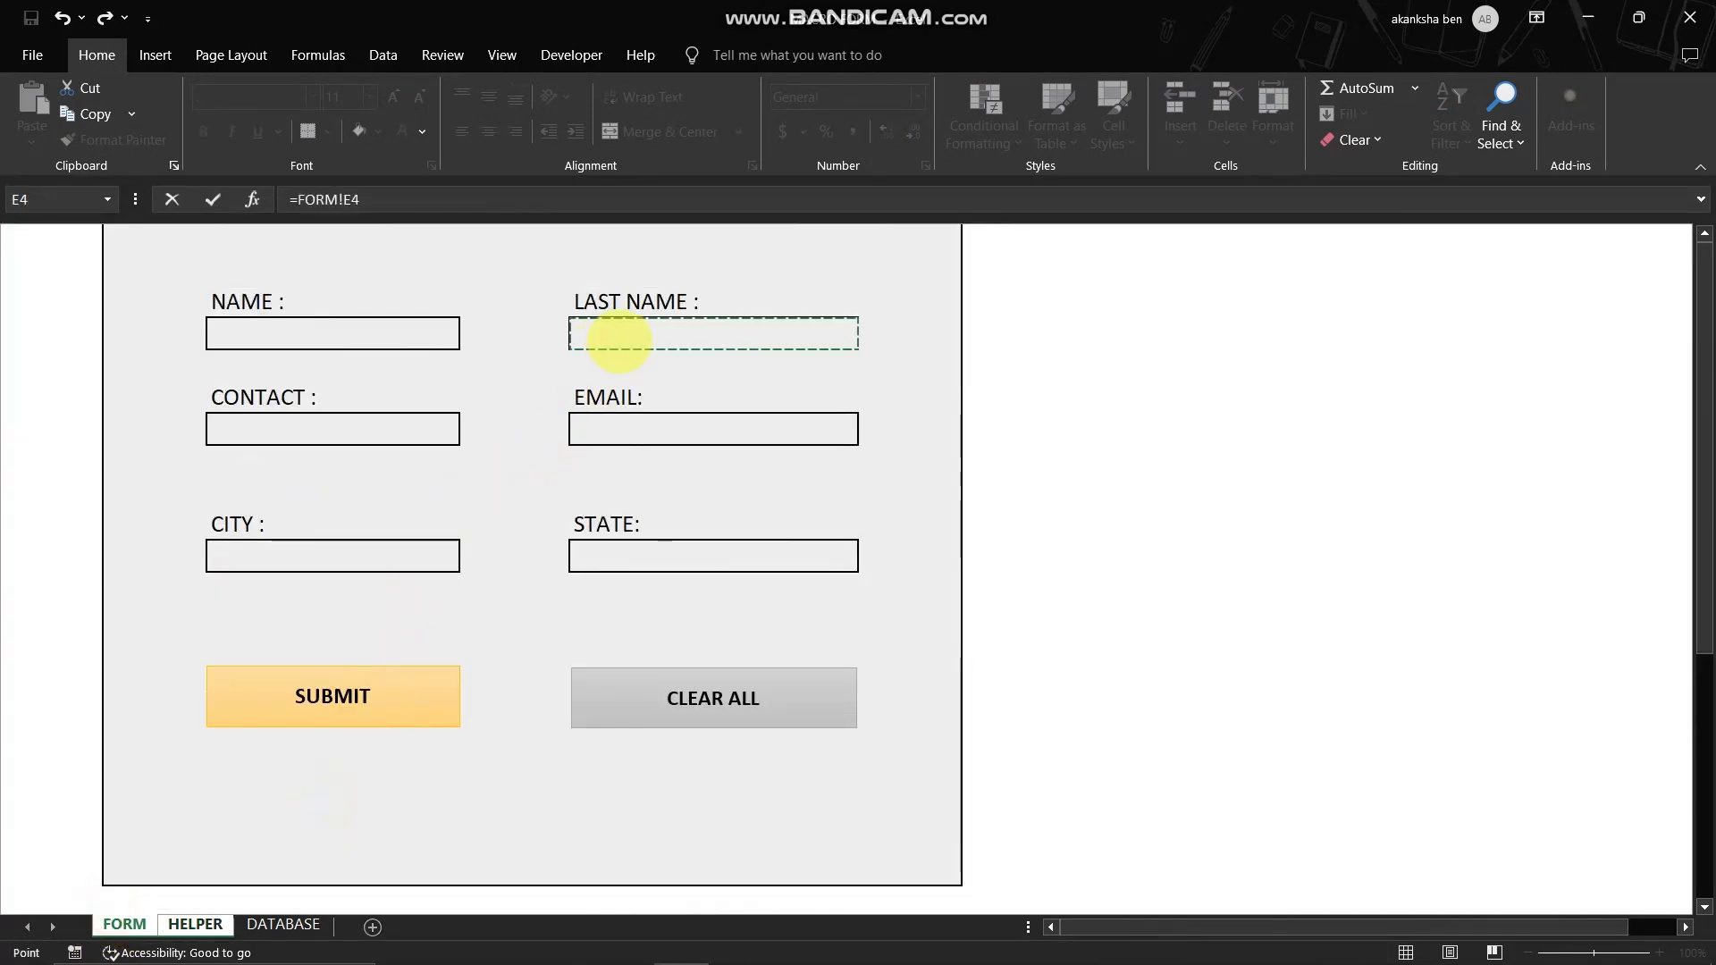
key("Return")
- Link D13 and D14 on HELPER to the form's CONTACT and EMAIL input cells, using =FORM!C7 for CONTACT
type("=")
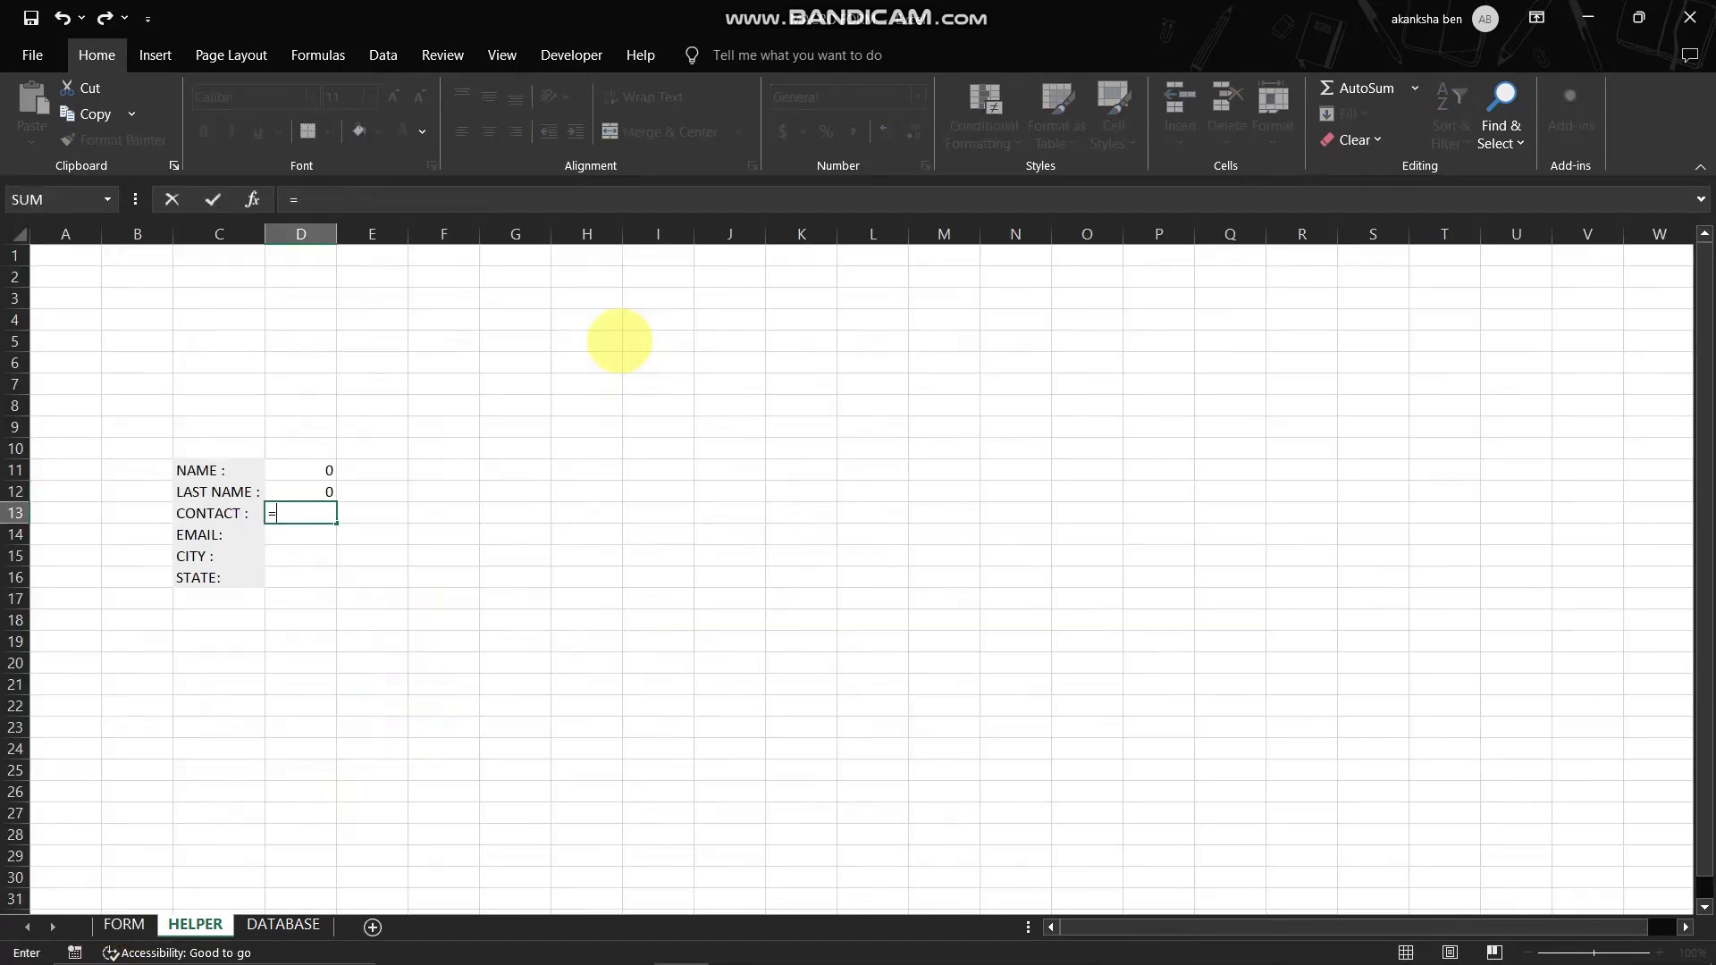
left_click(124, 925)
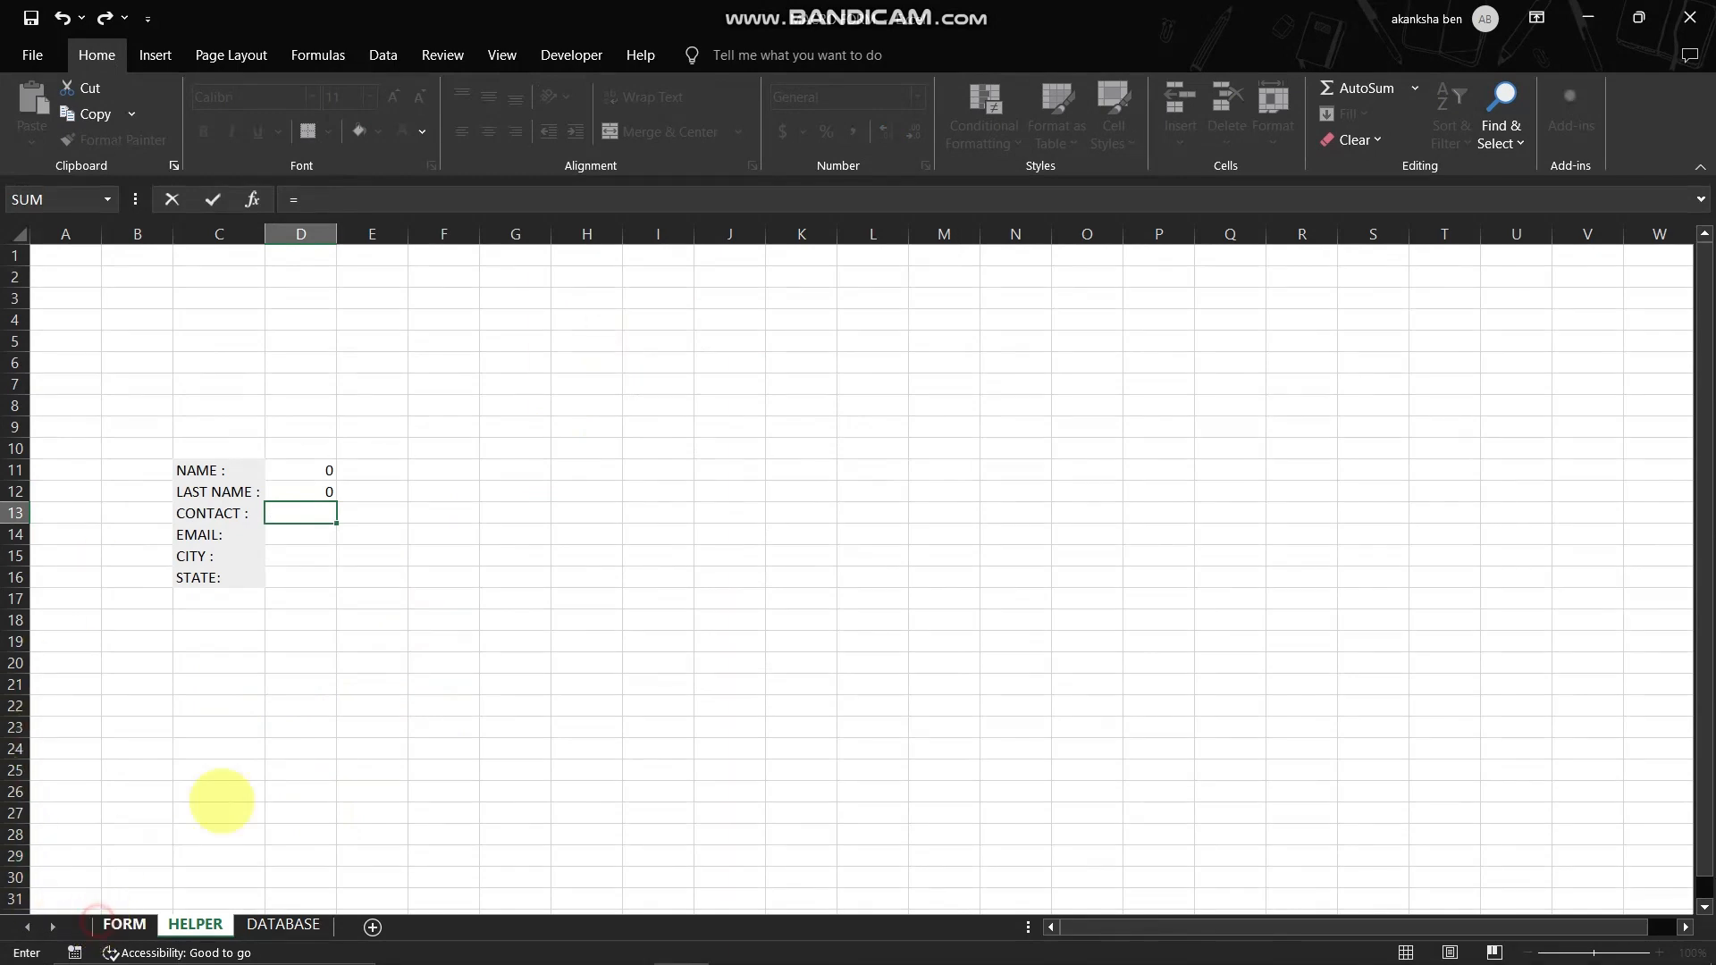
left_click(326, 428)
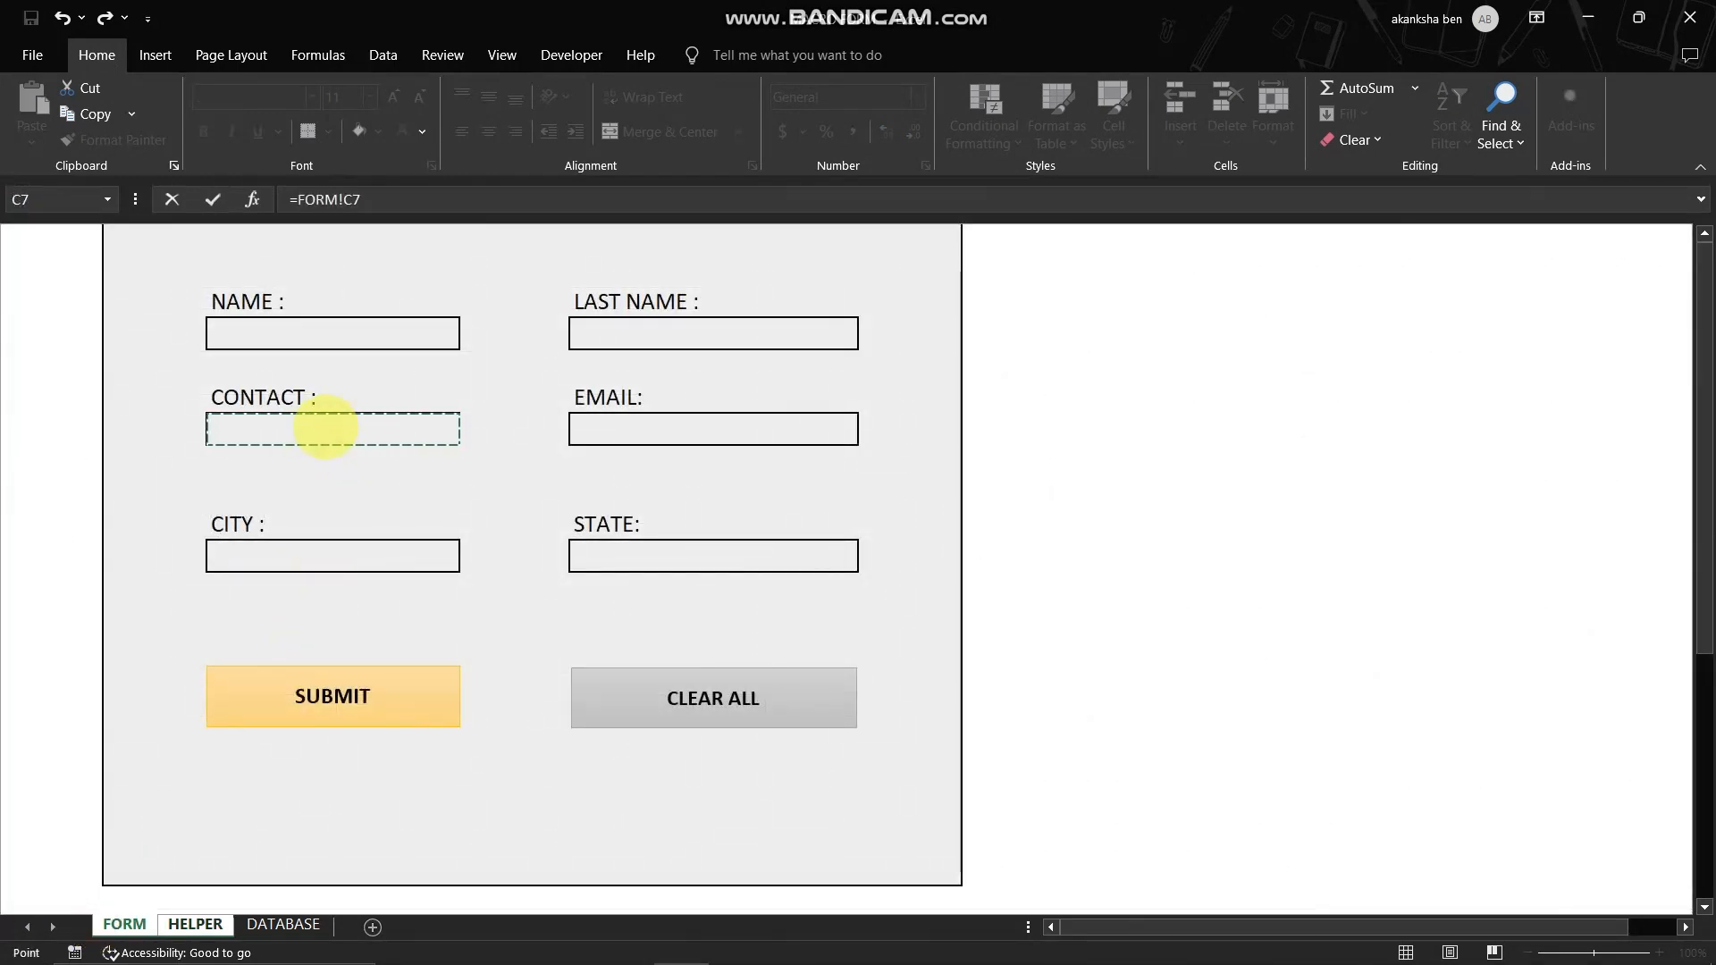
key("Return")
type("=")
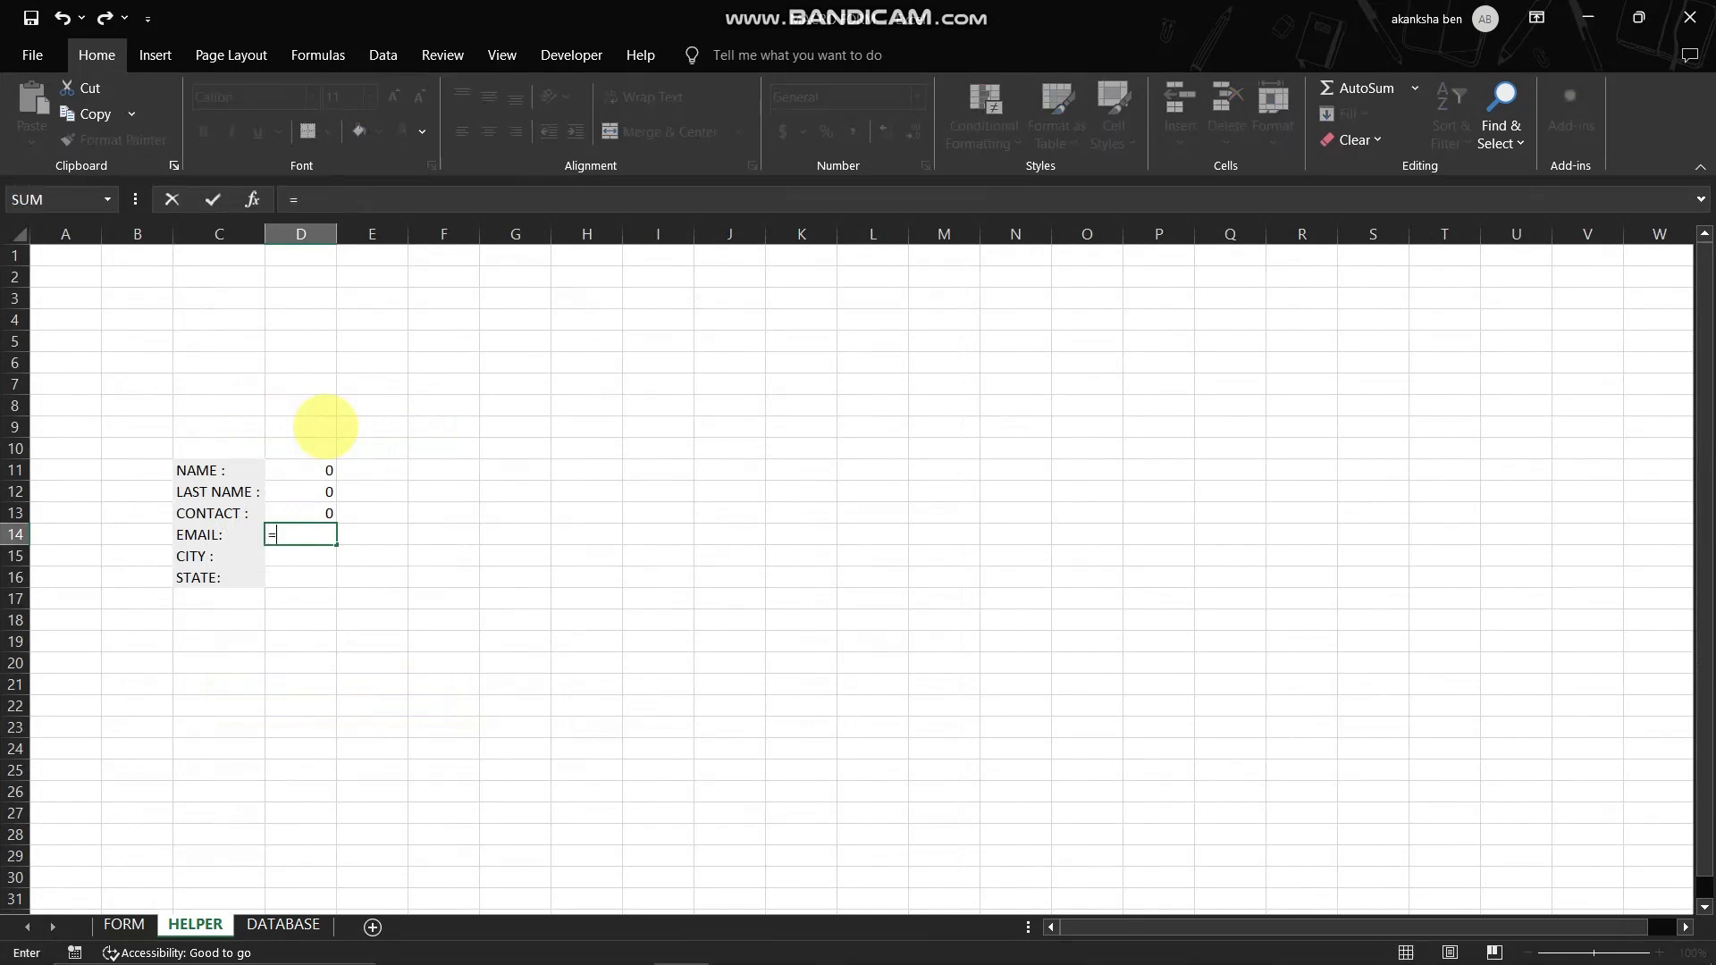
left_click(123, 924)
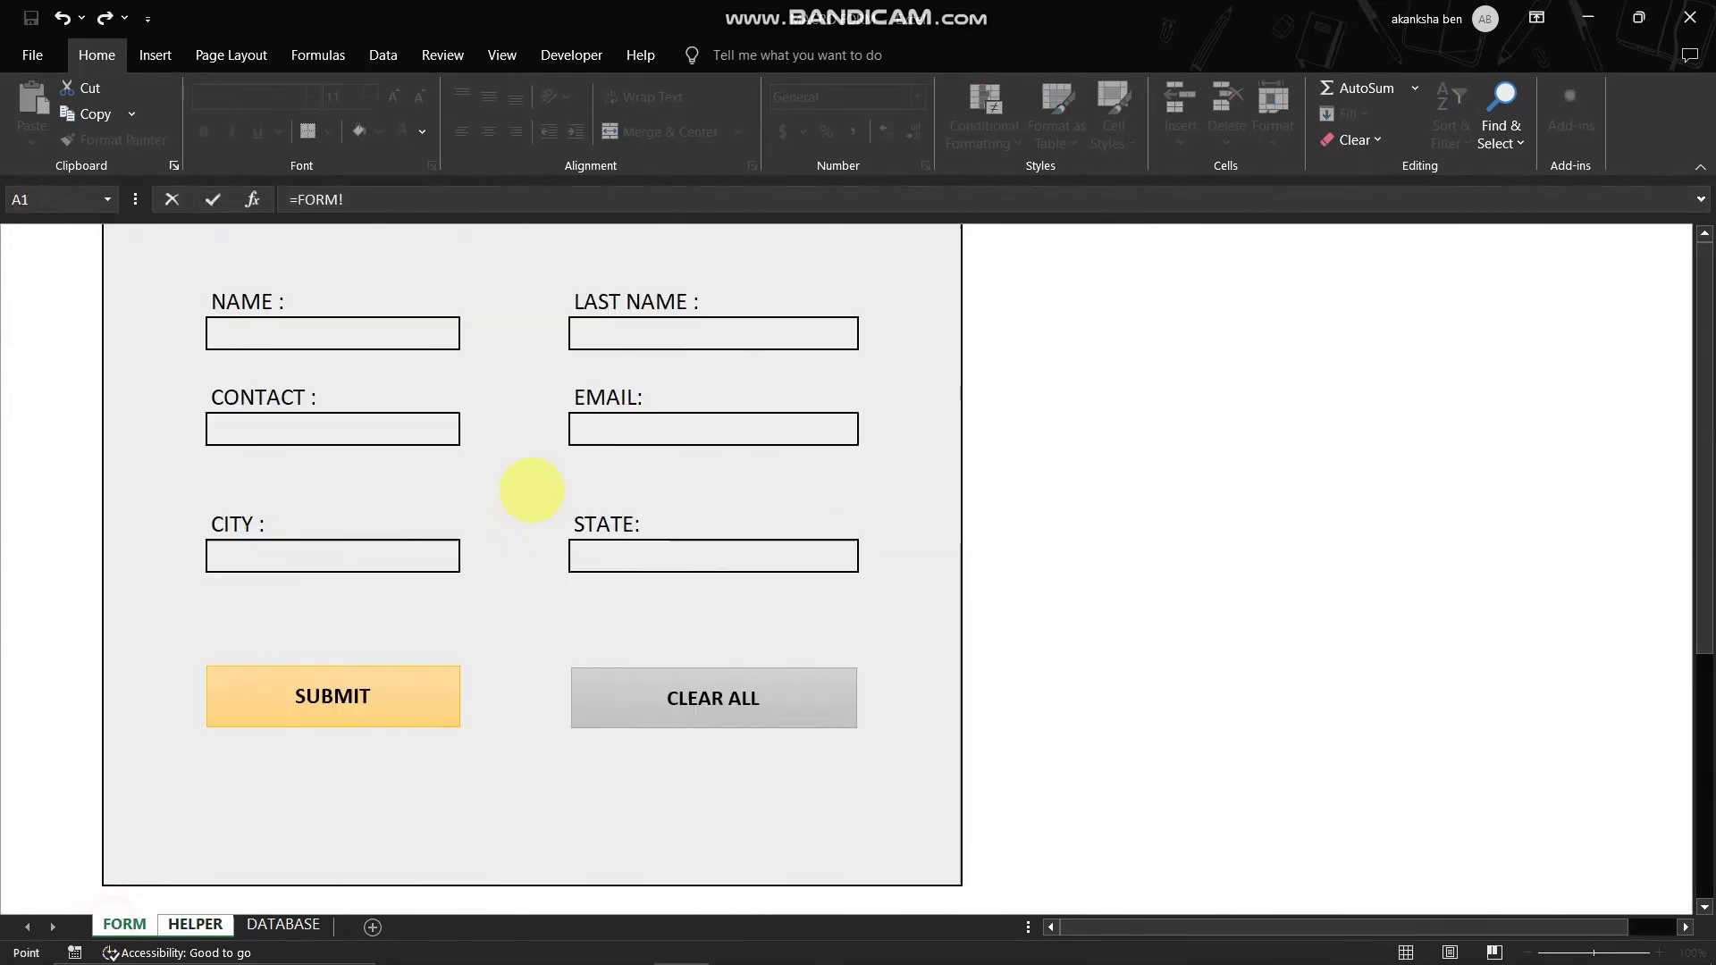
left_click(619, 430)
key("Return")
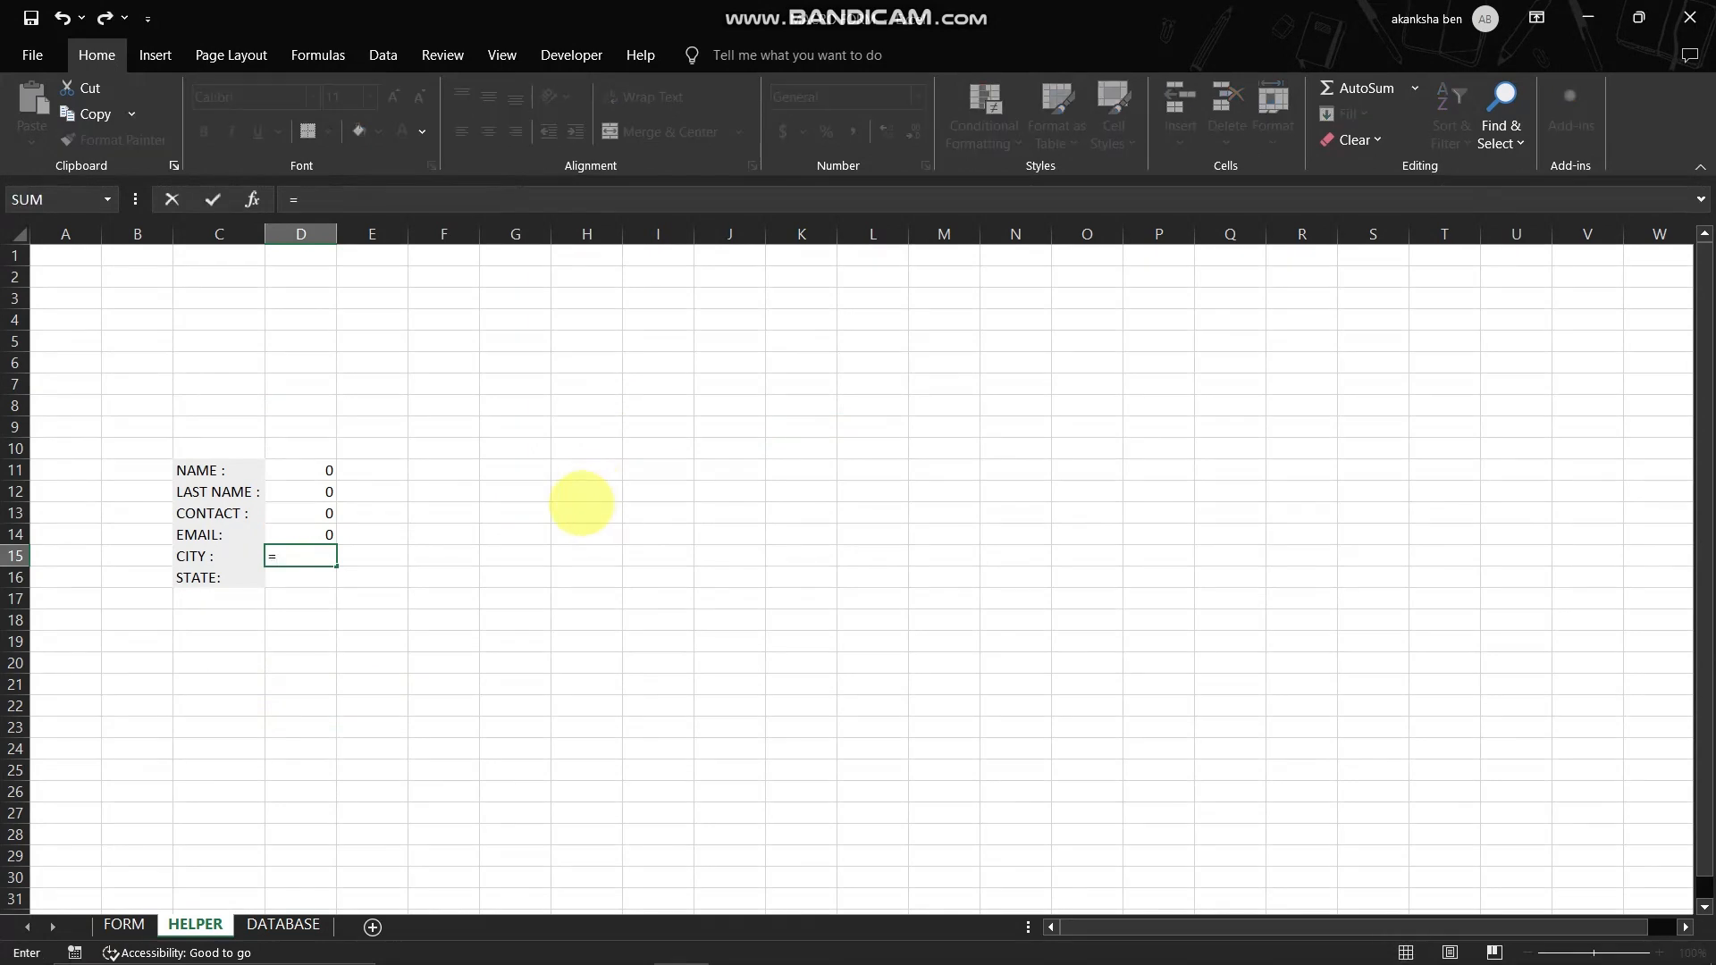
- Link D15 and D16 on HELPER to the form's CITY and STATE input cells, using =FORM!C11 for CITY
left_click(123, 924)
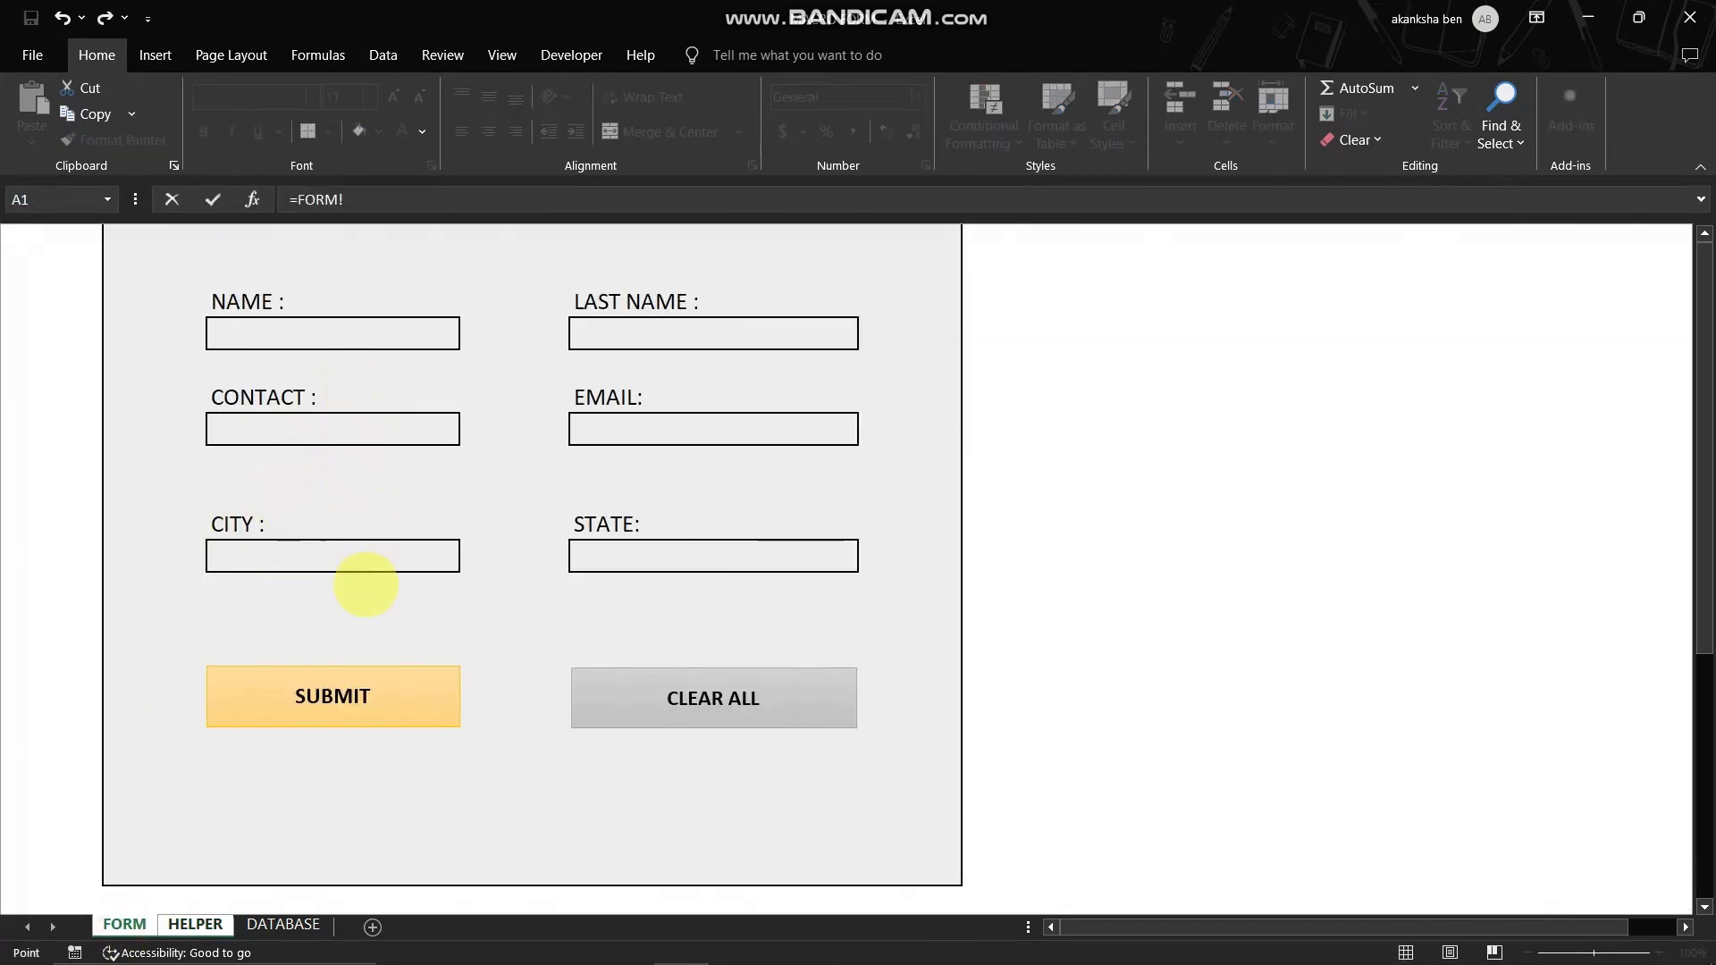
left_click(361, 569)
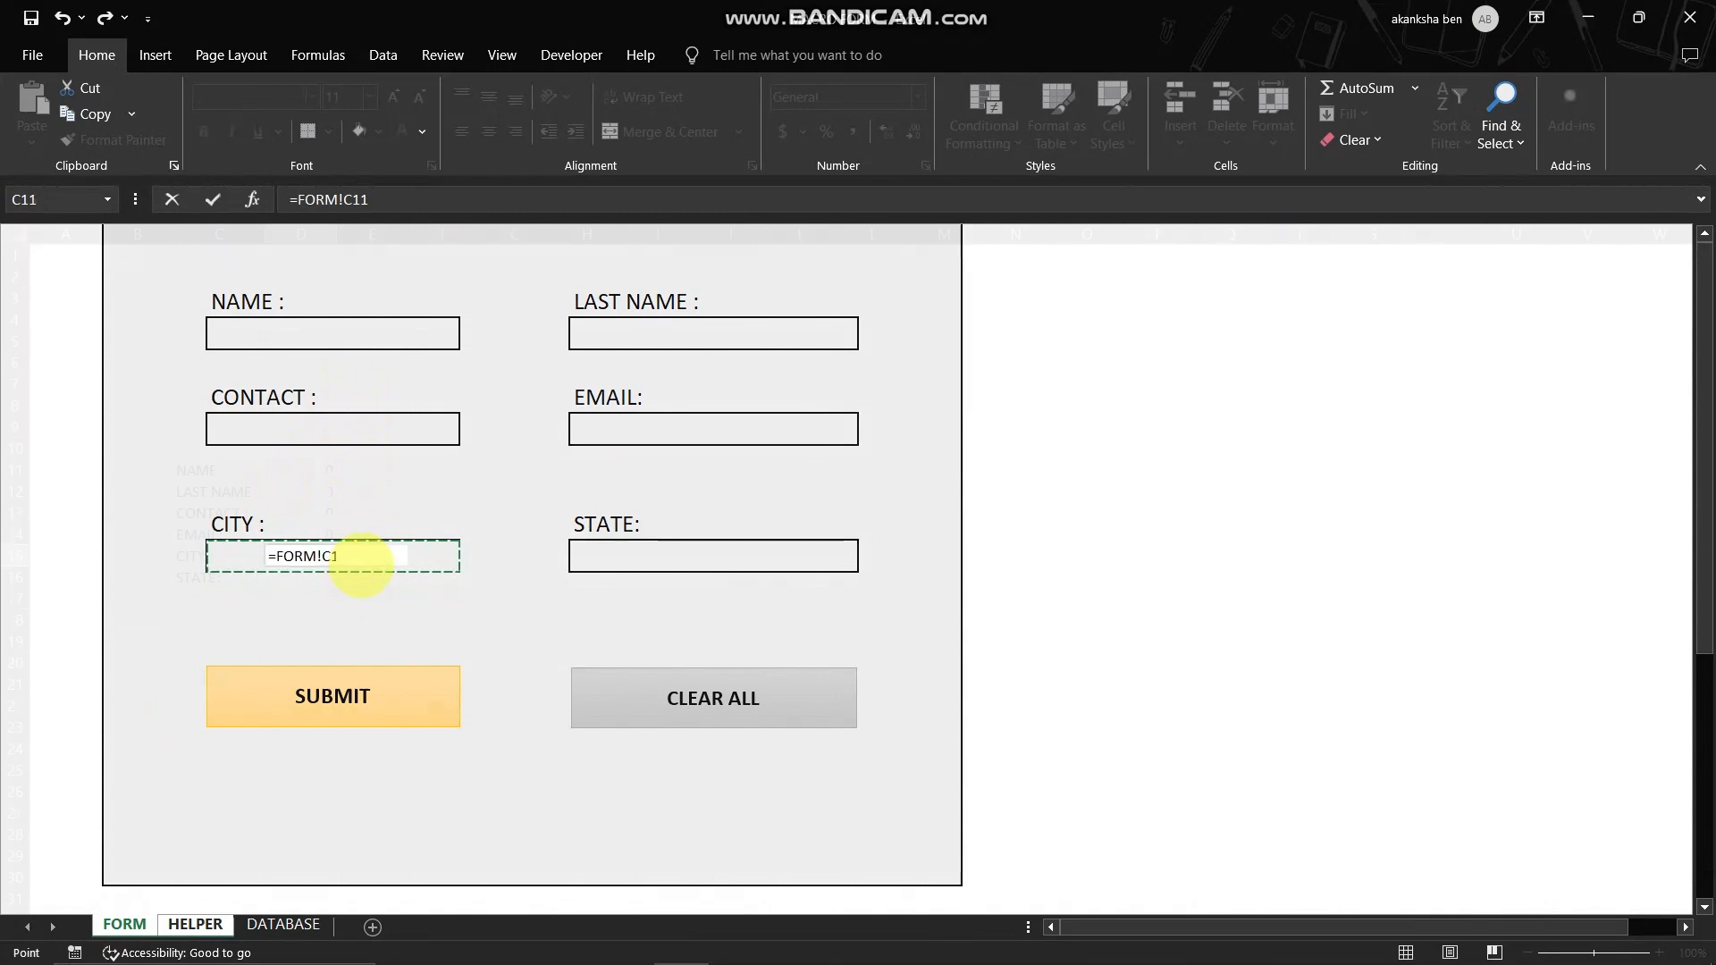
key("Return")
type("=")
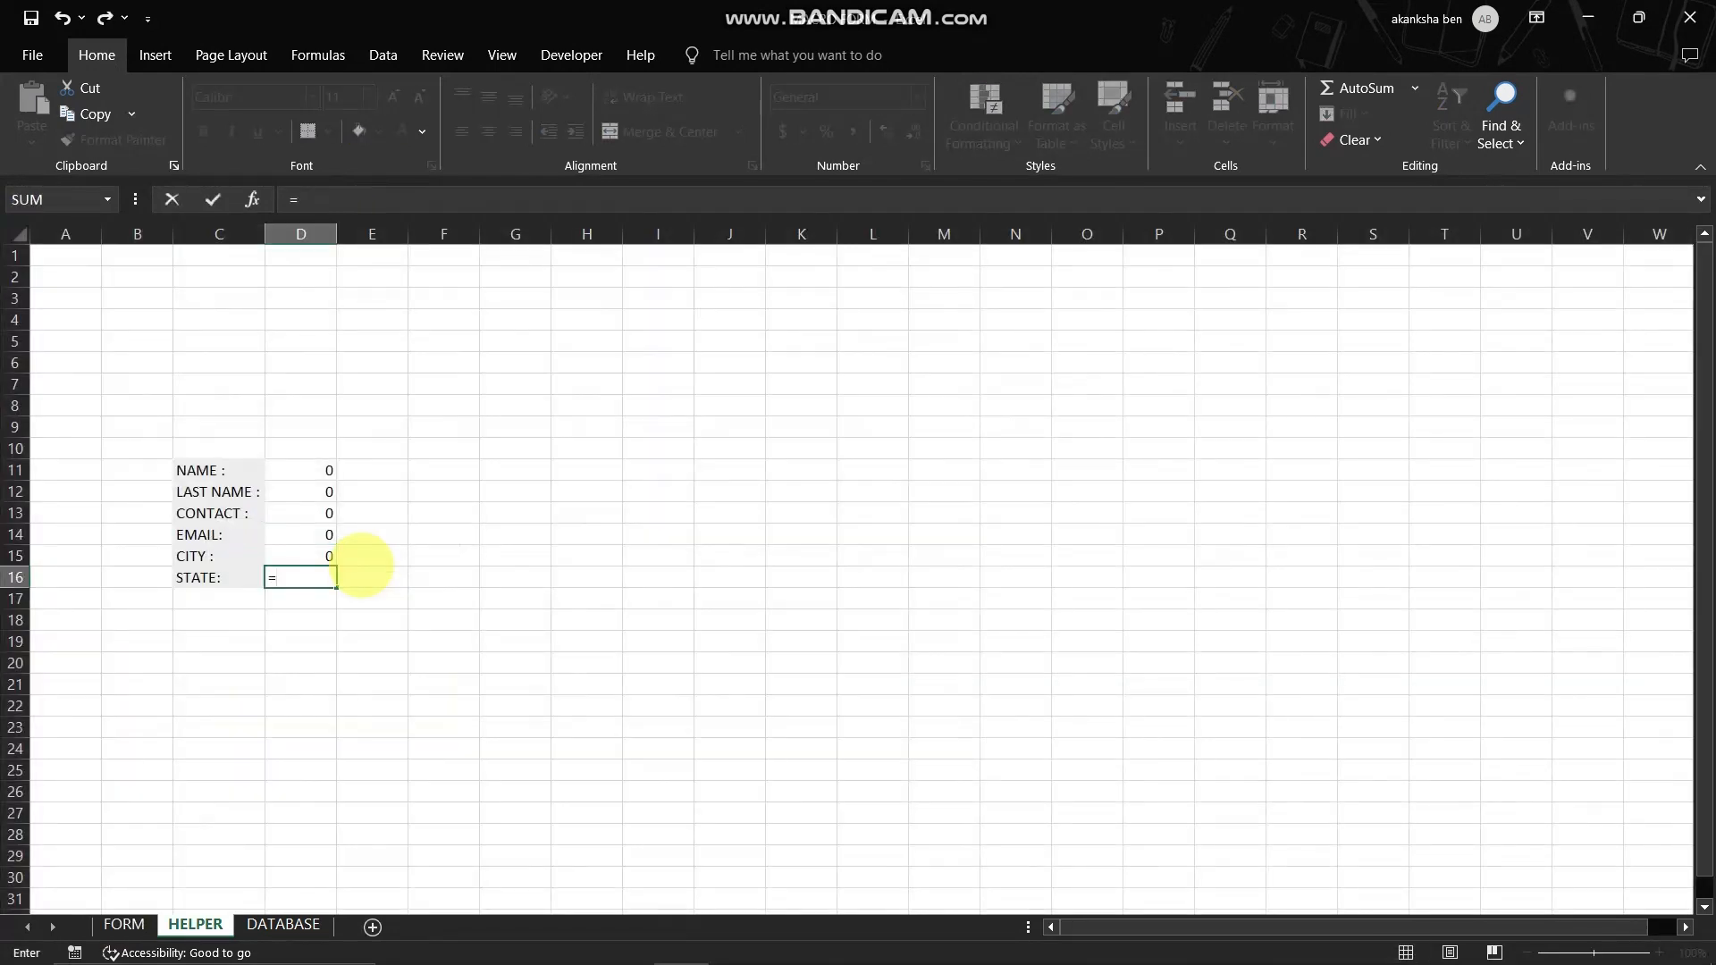
left_click(124, 924)
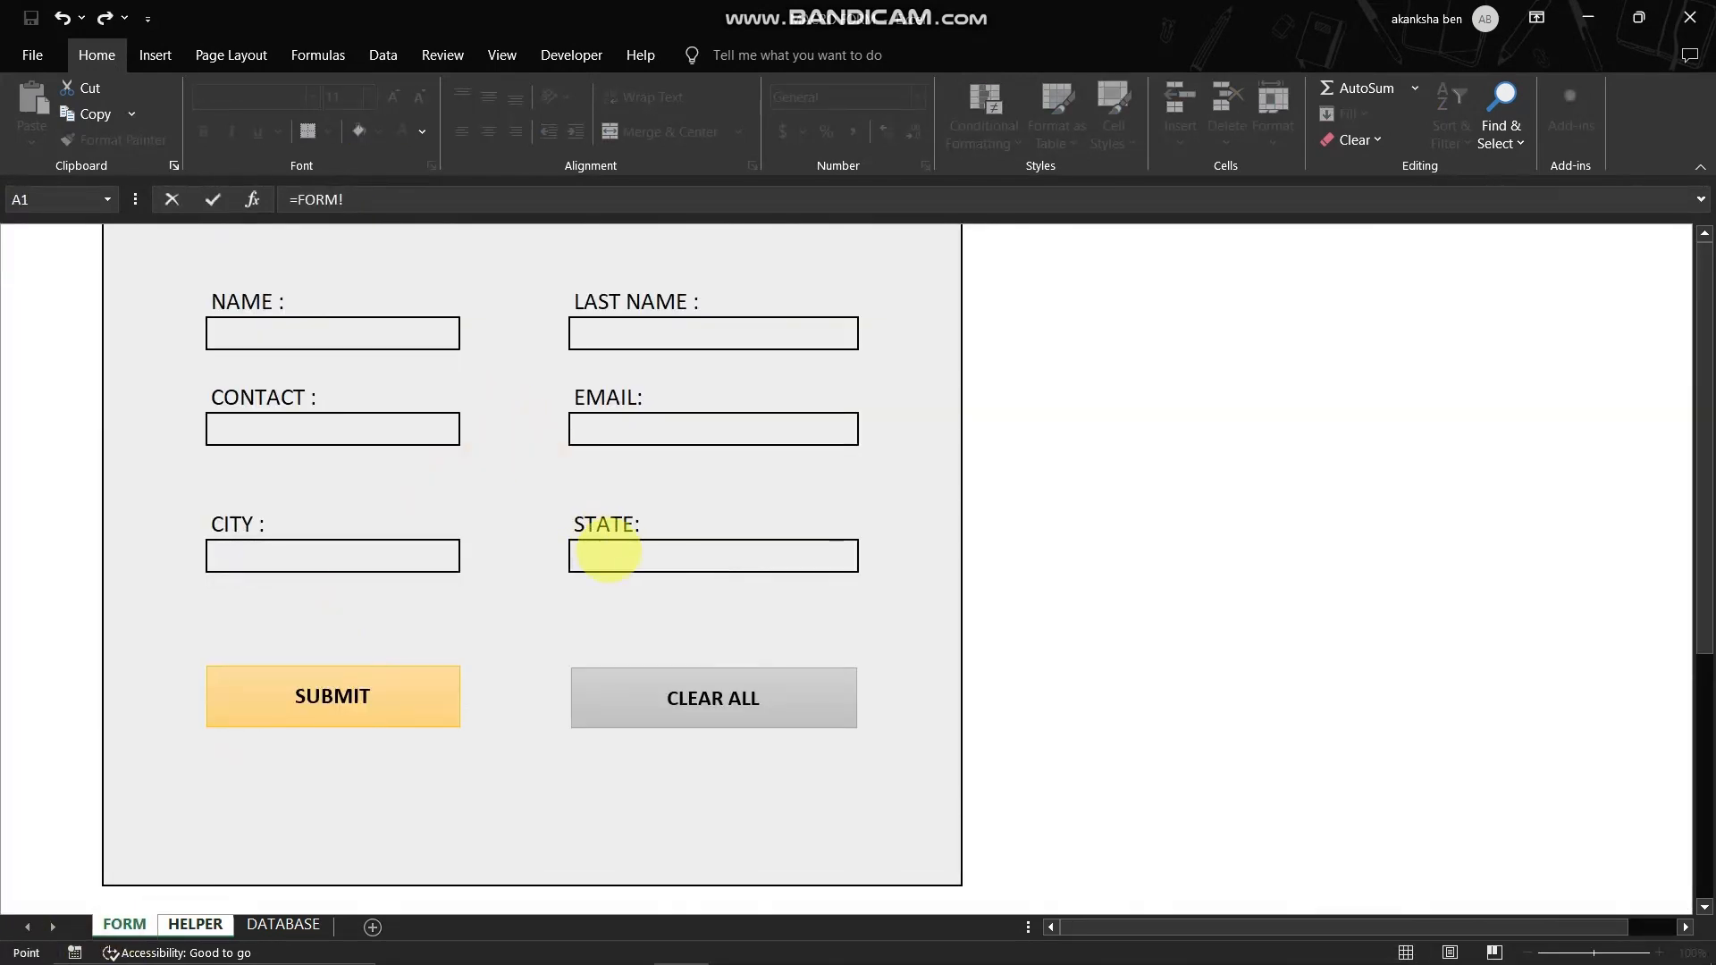
key("Return")
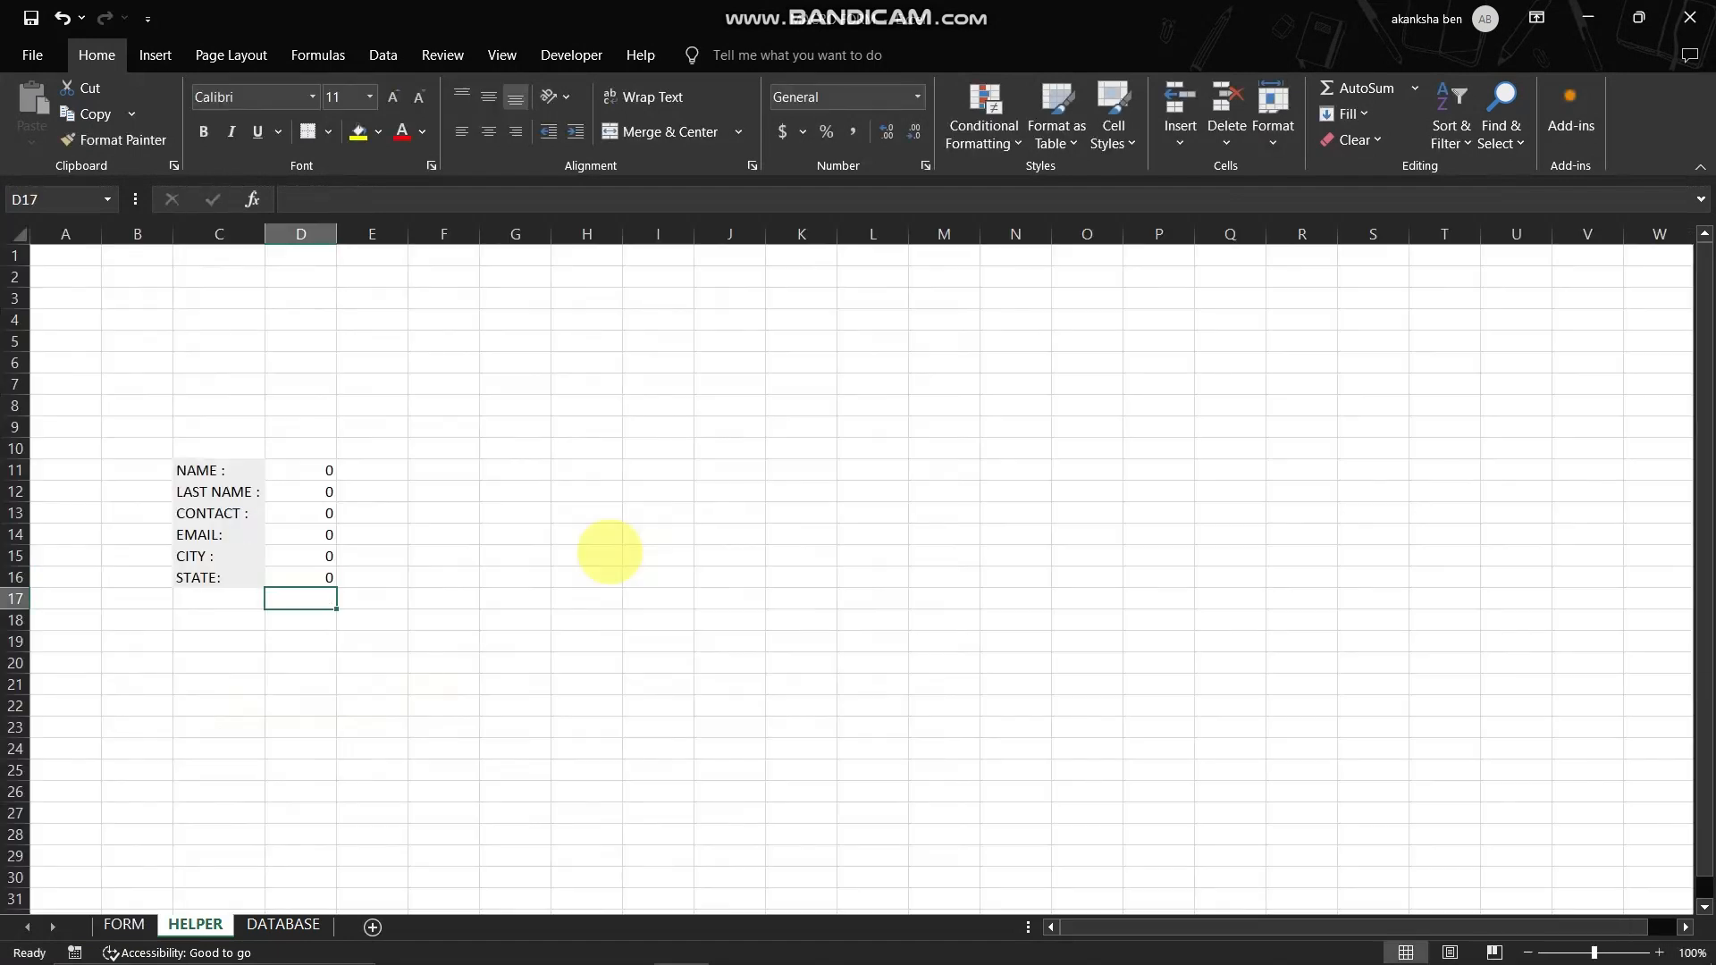
left_click(588, 534)
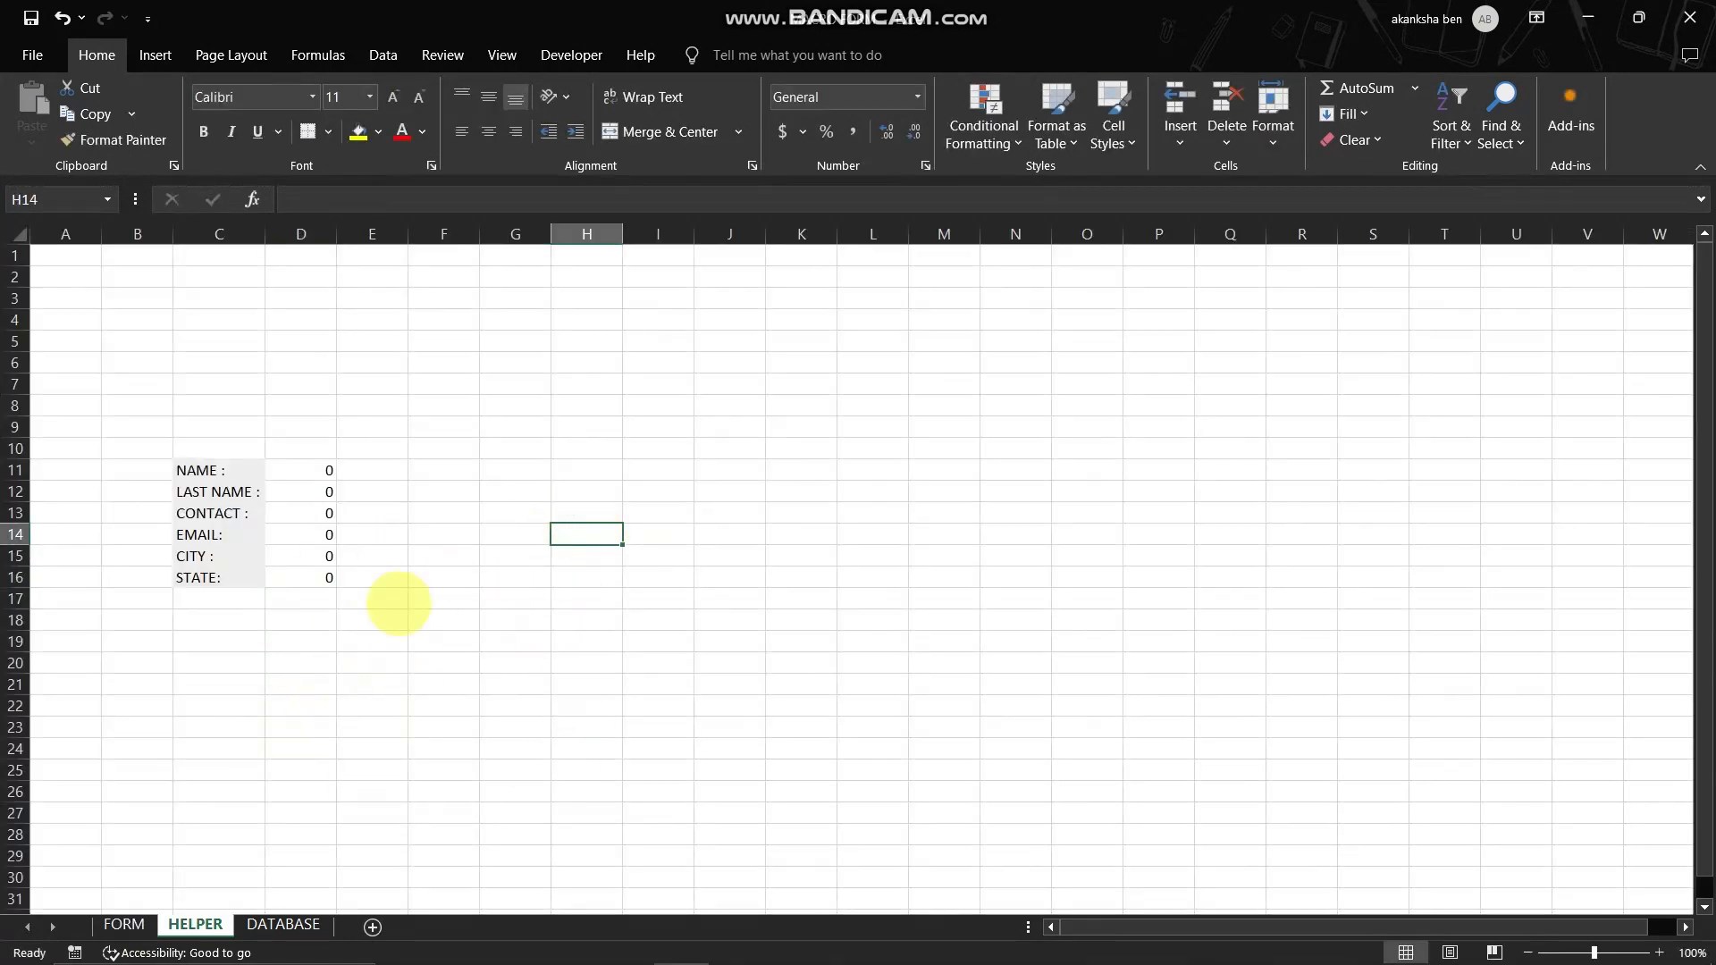
- Copy the labels in HELPER C11:C16 and paste them transposed as a header row starting at F9 on the DATABASE sheet
left_click_drag(211, 457, 215, 579)
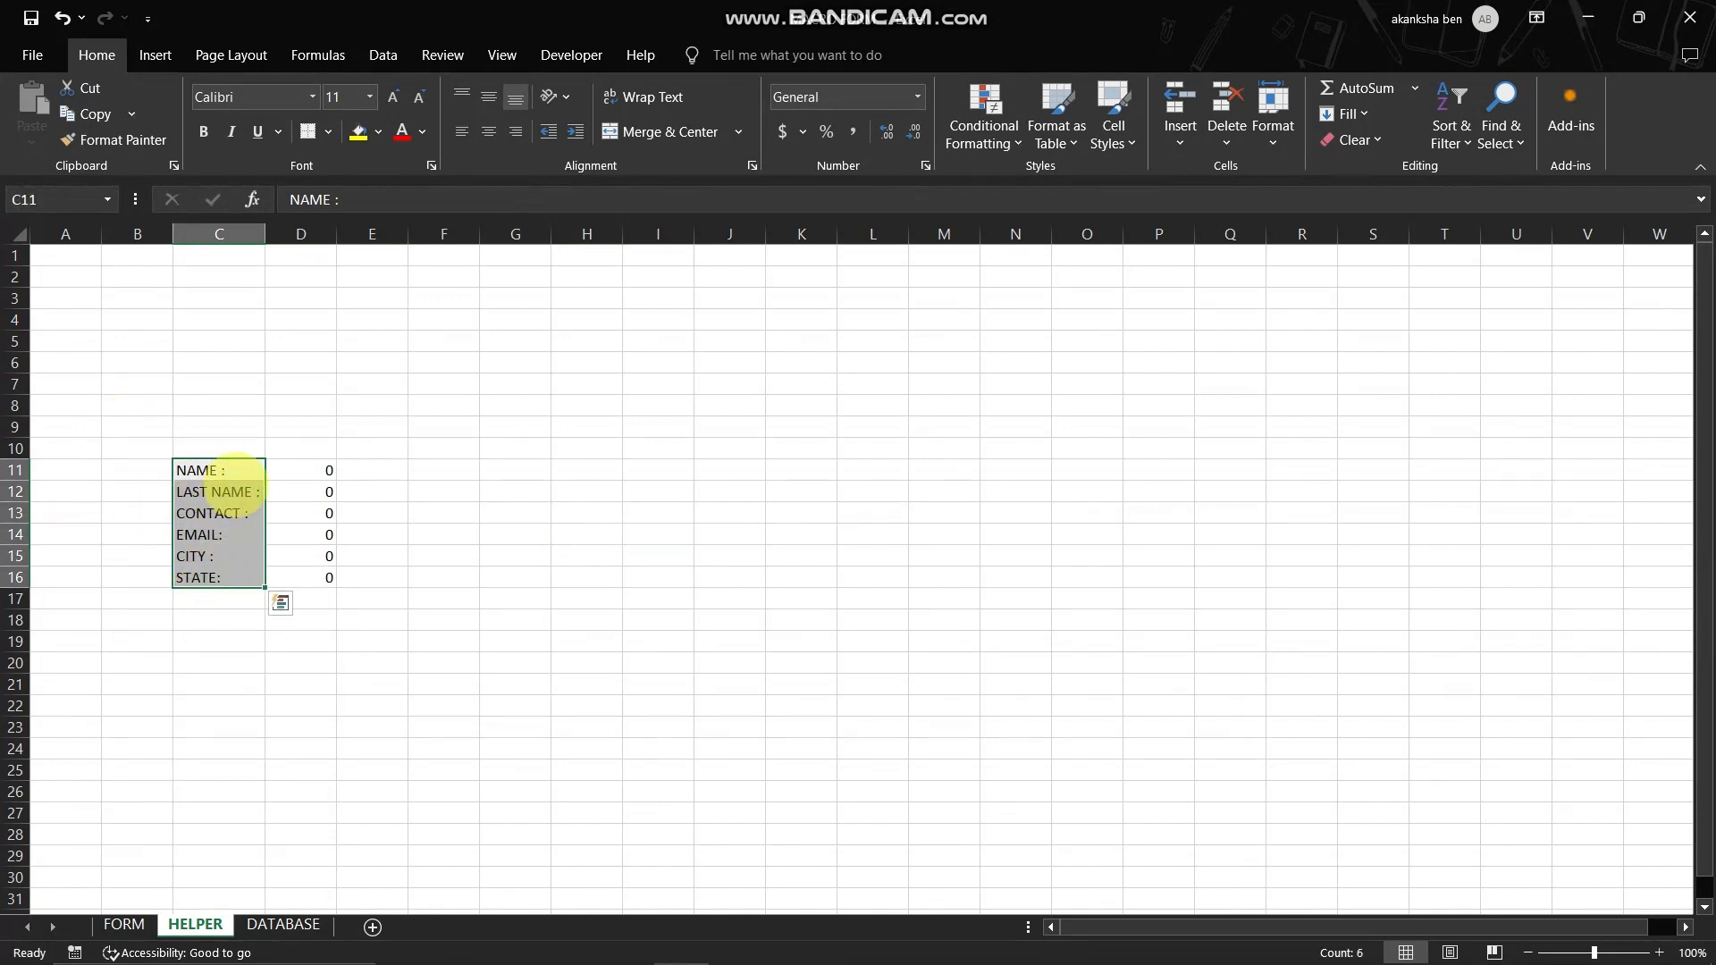
key("ctrl+c")
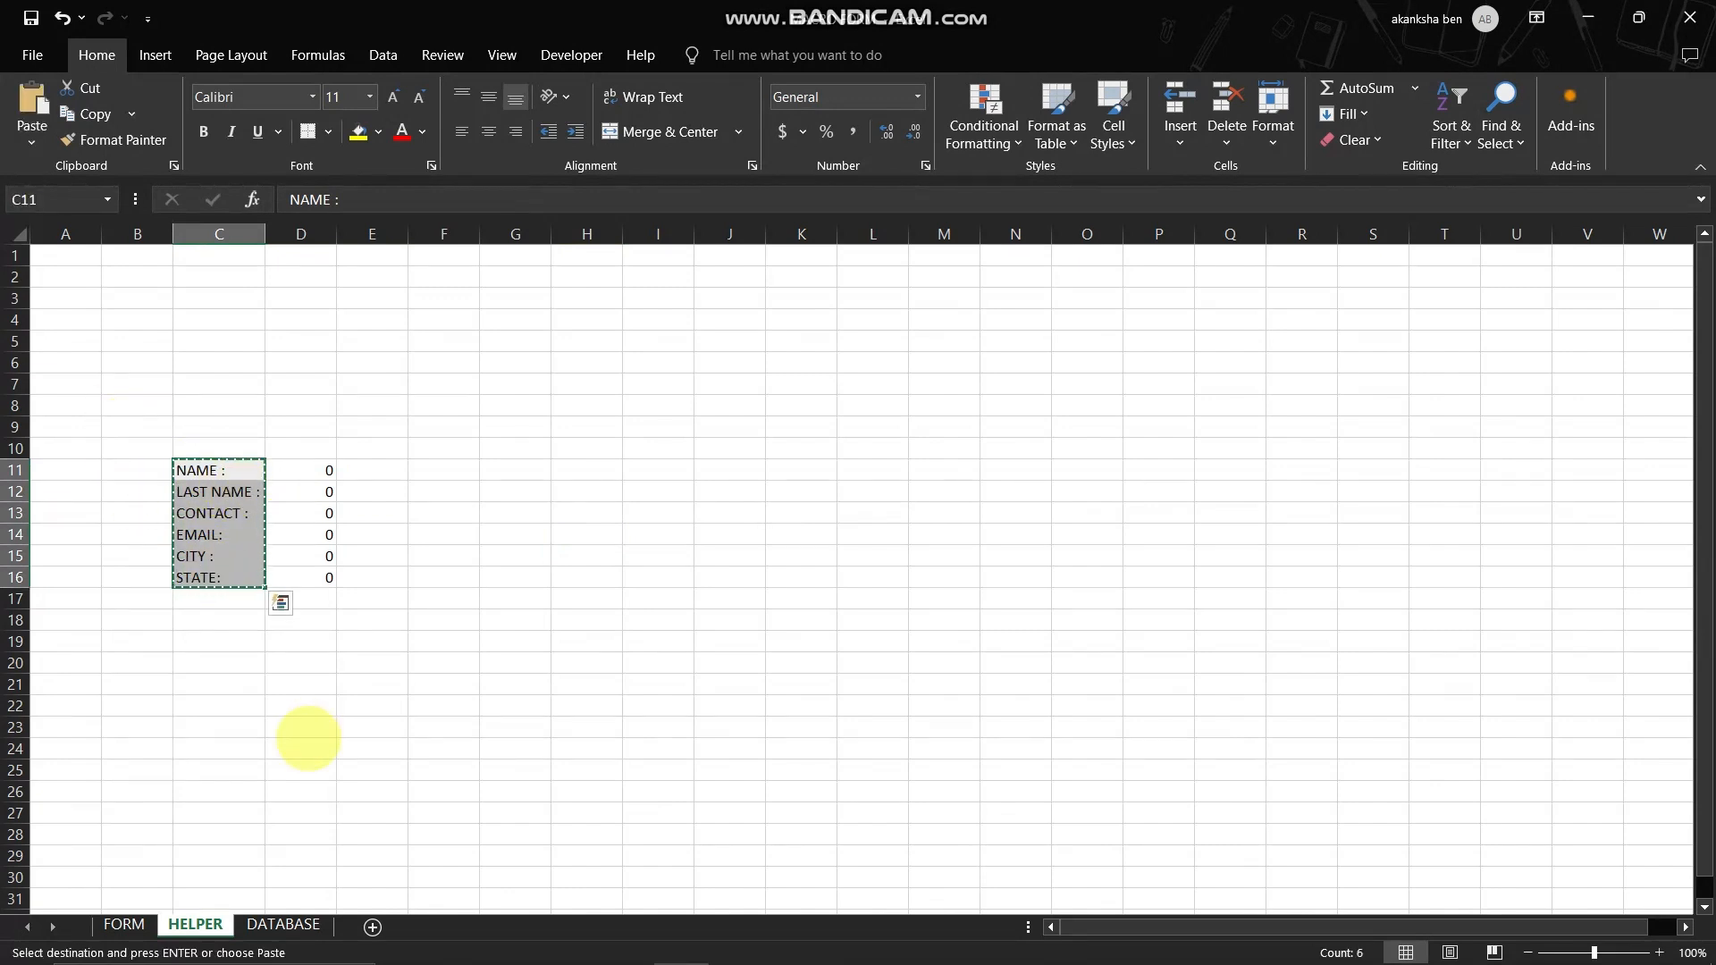
left_click(284, 925)
right_click(393, 423)
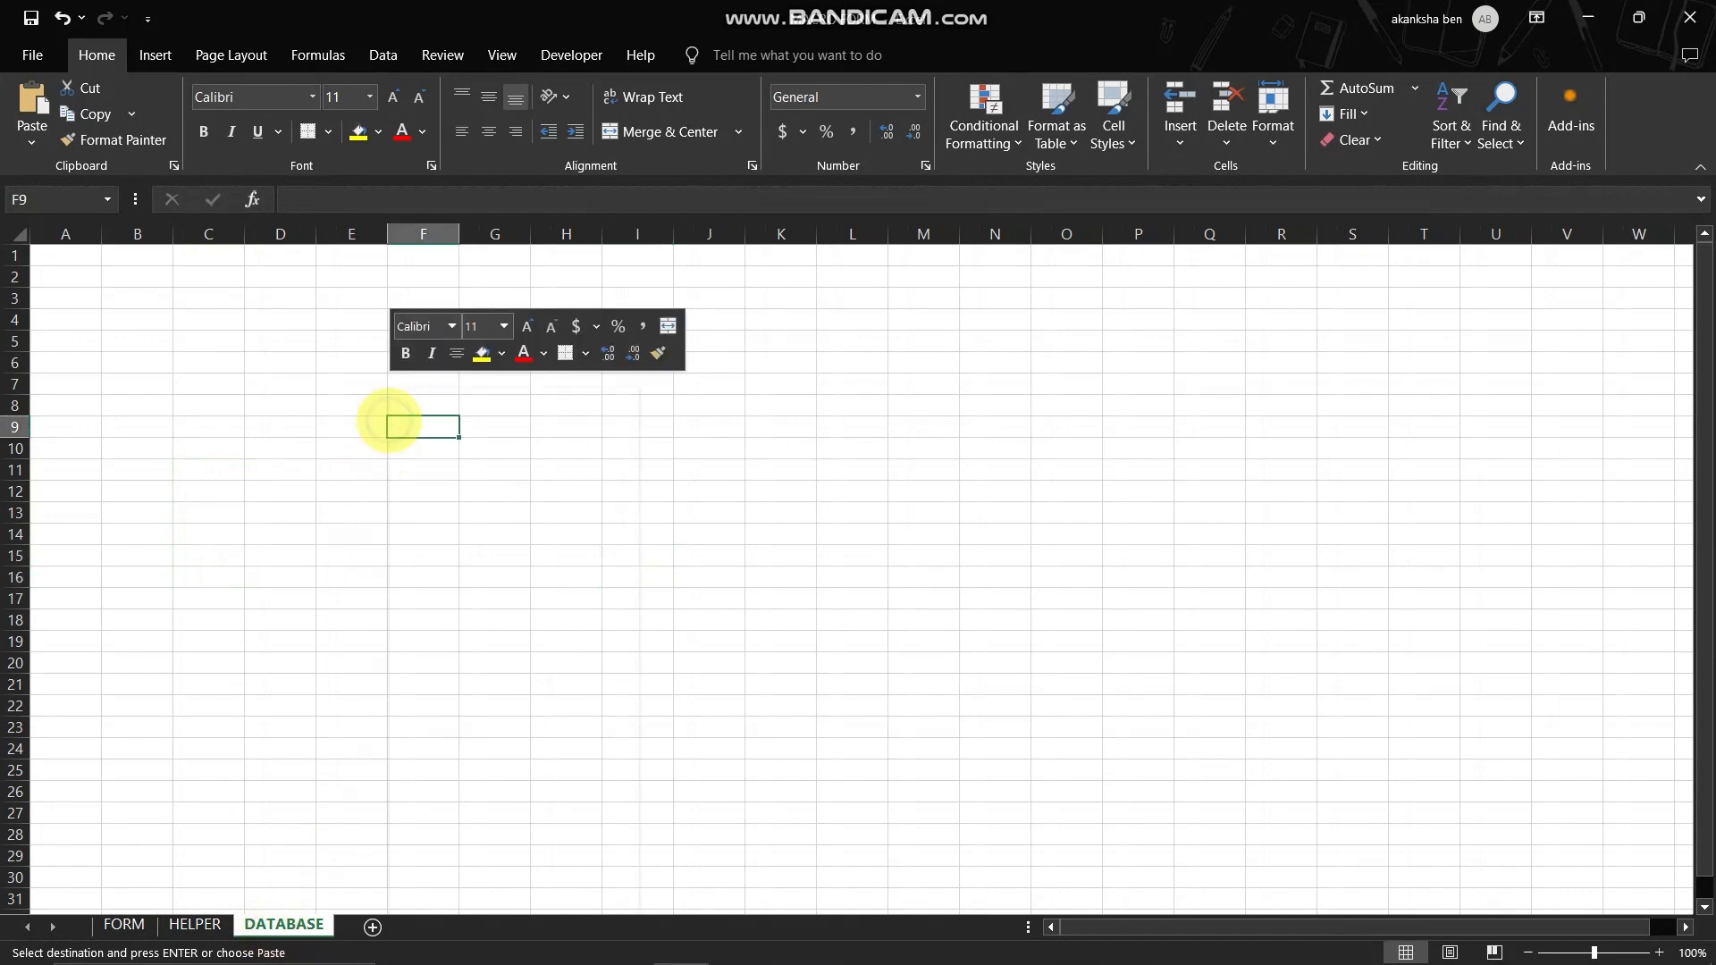
left_click(420, 549)
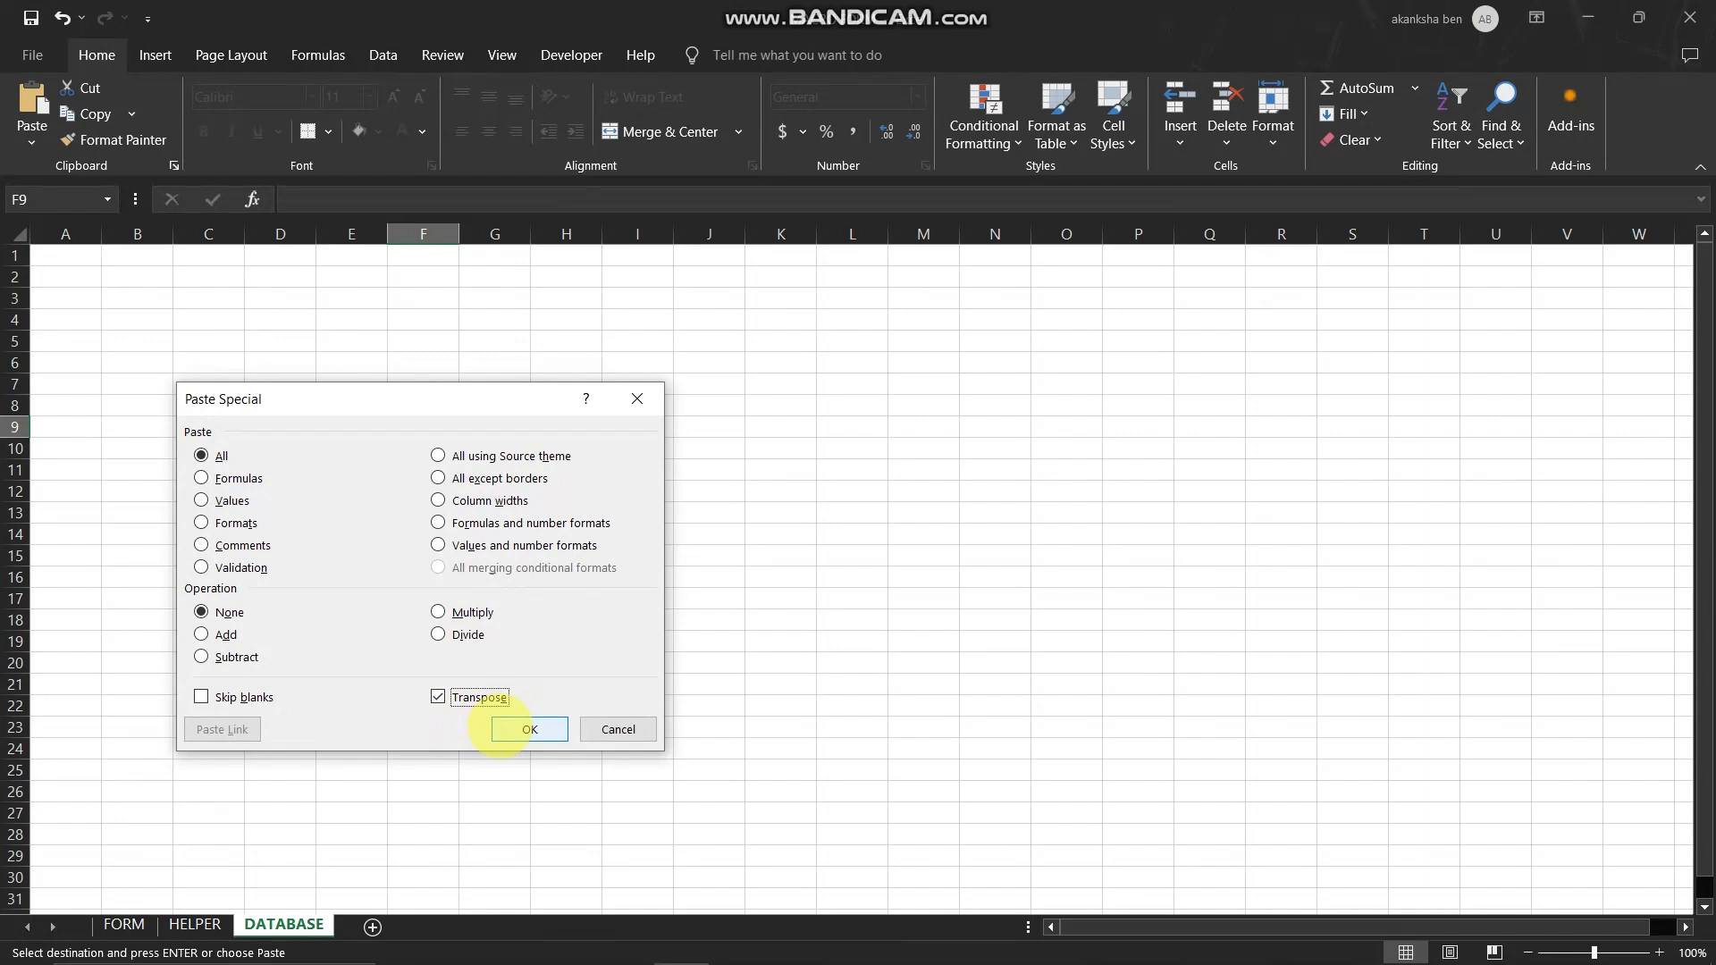
left_click(532, 726)
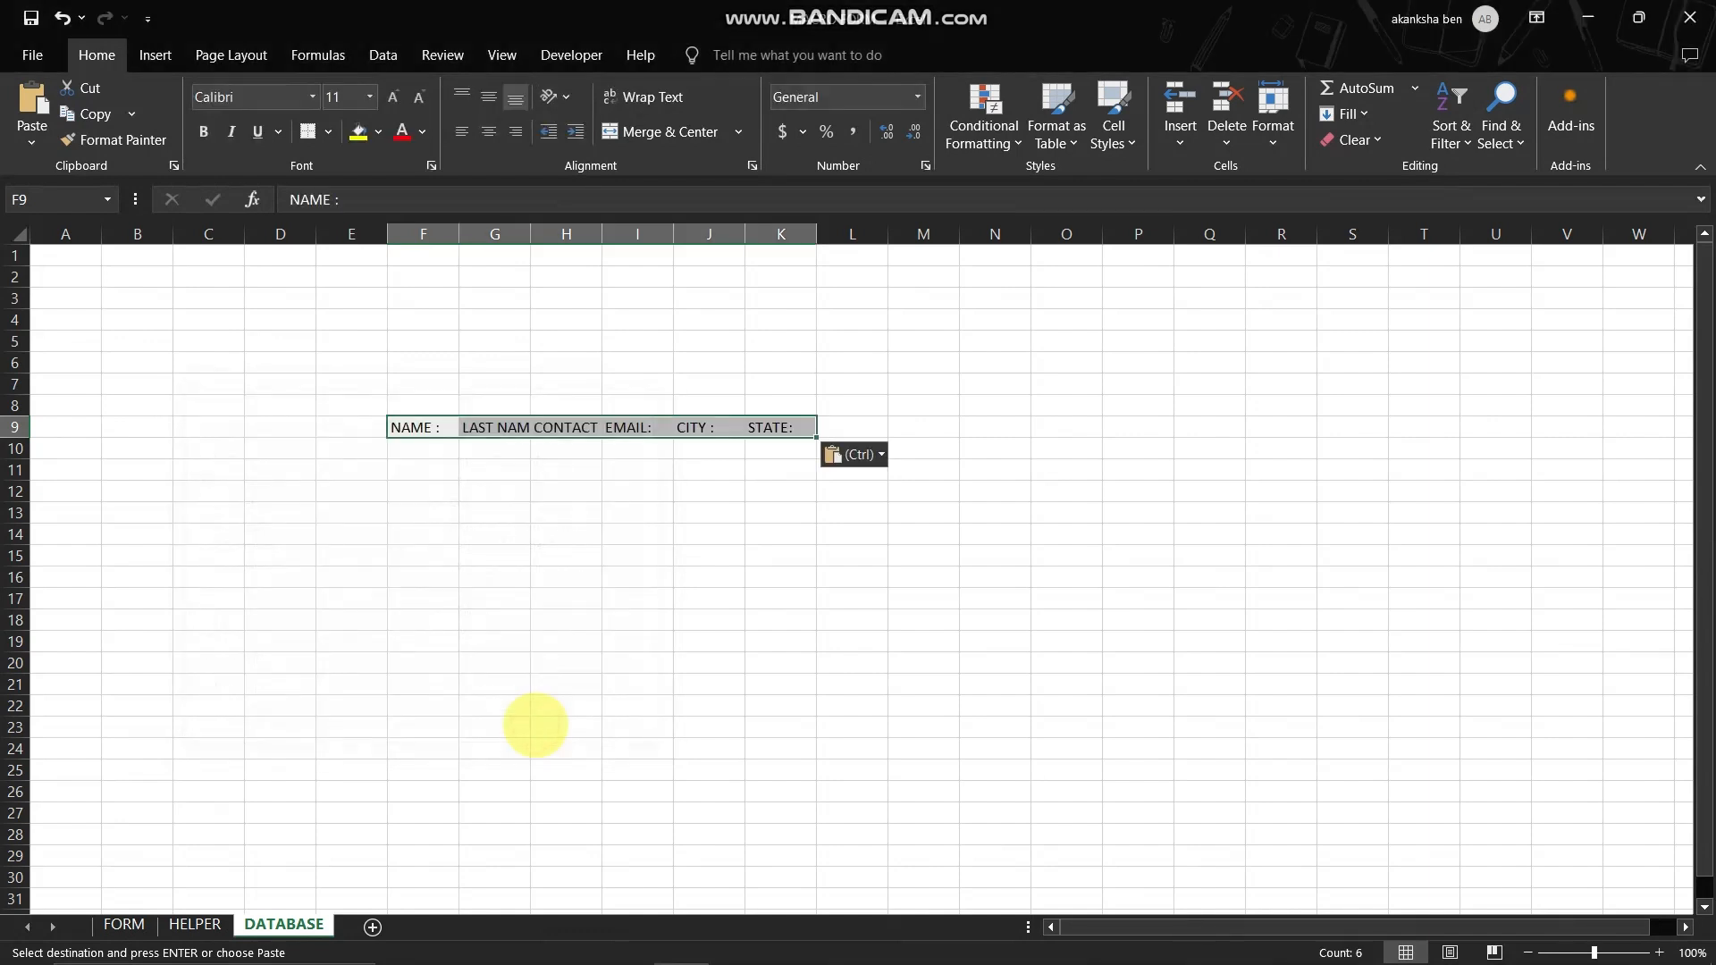
- Widen columns F to K on DATABASE equally so each header label fits in its cell
left_click(540, 554)
left_click_drag(432, 234, 802, 222)
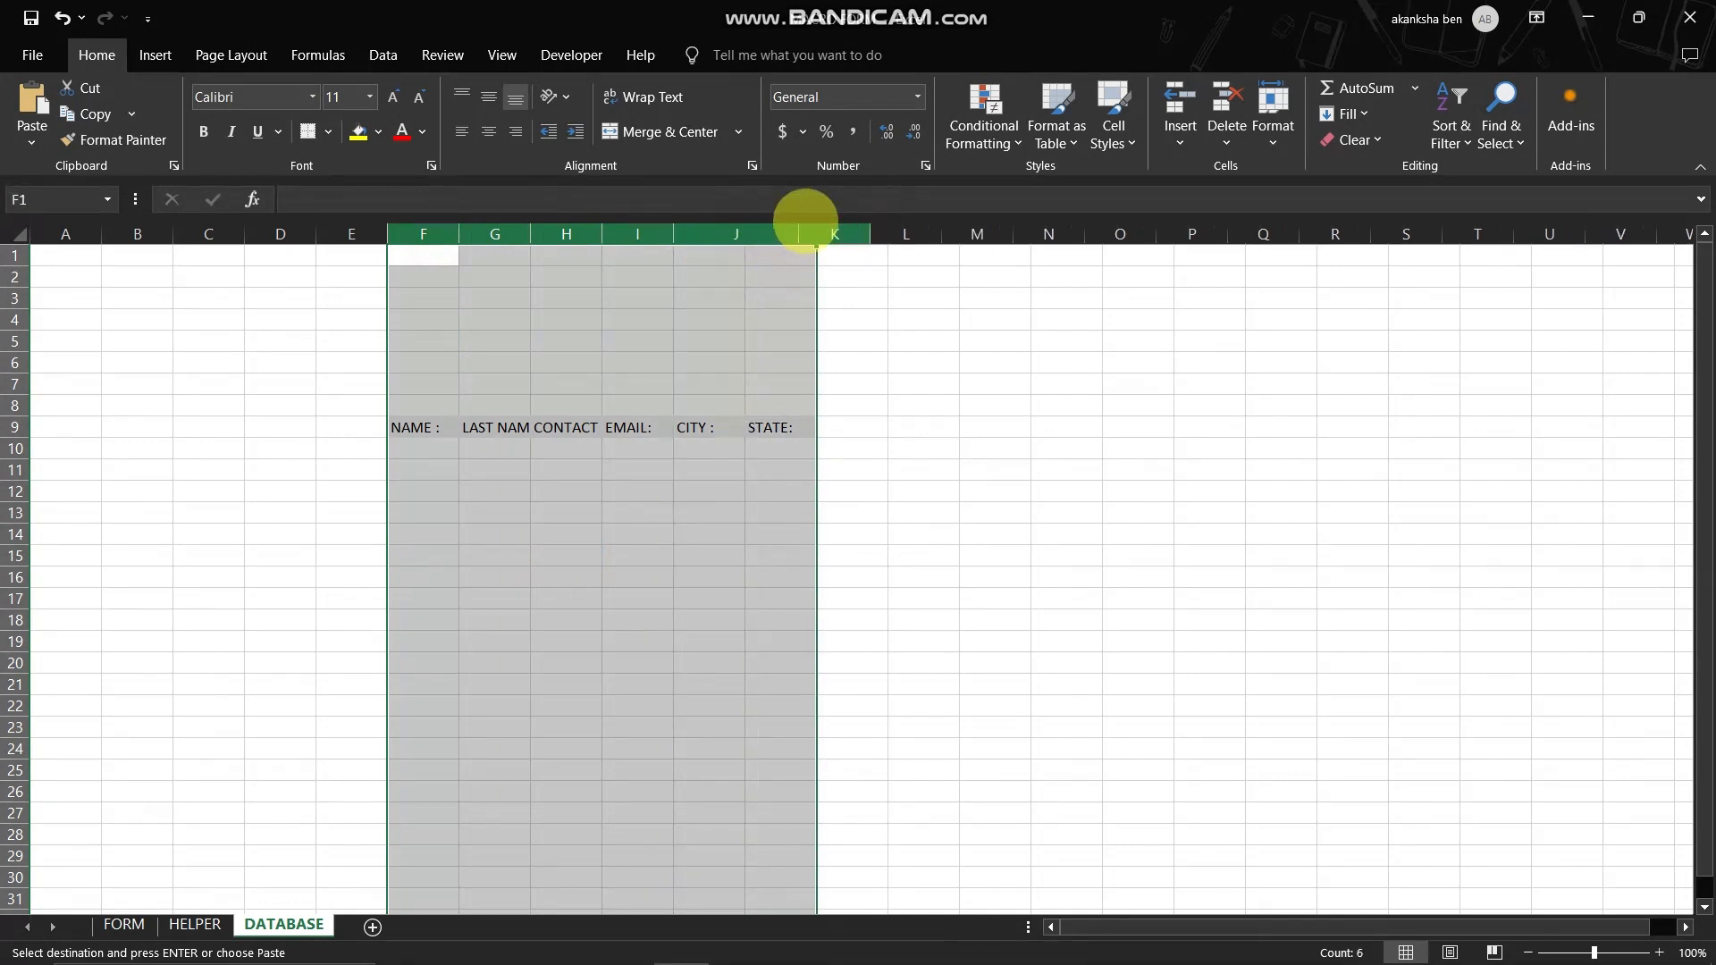
left_click(654, 470)
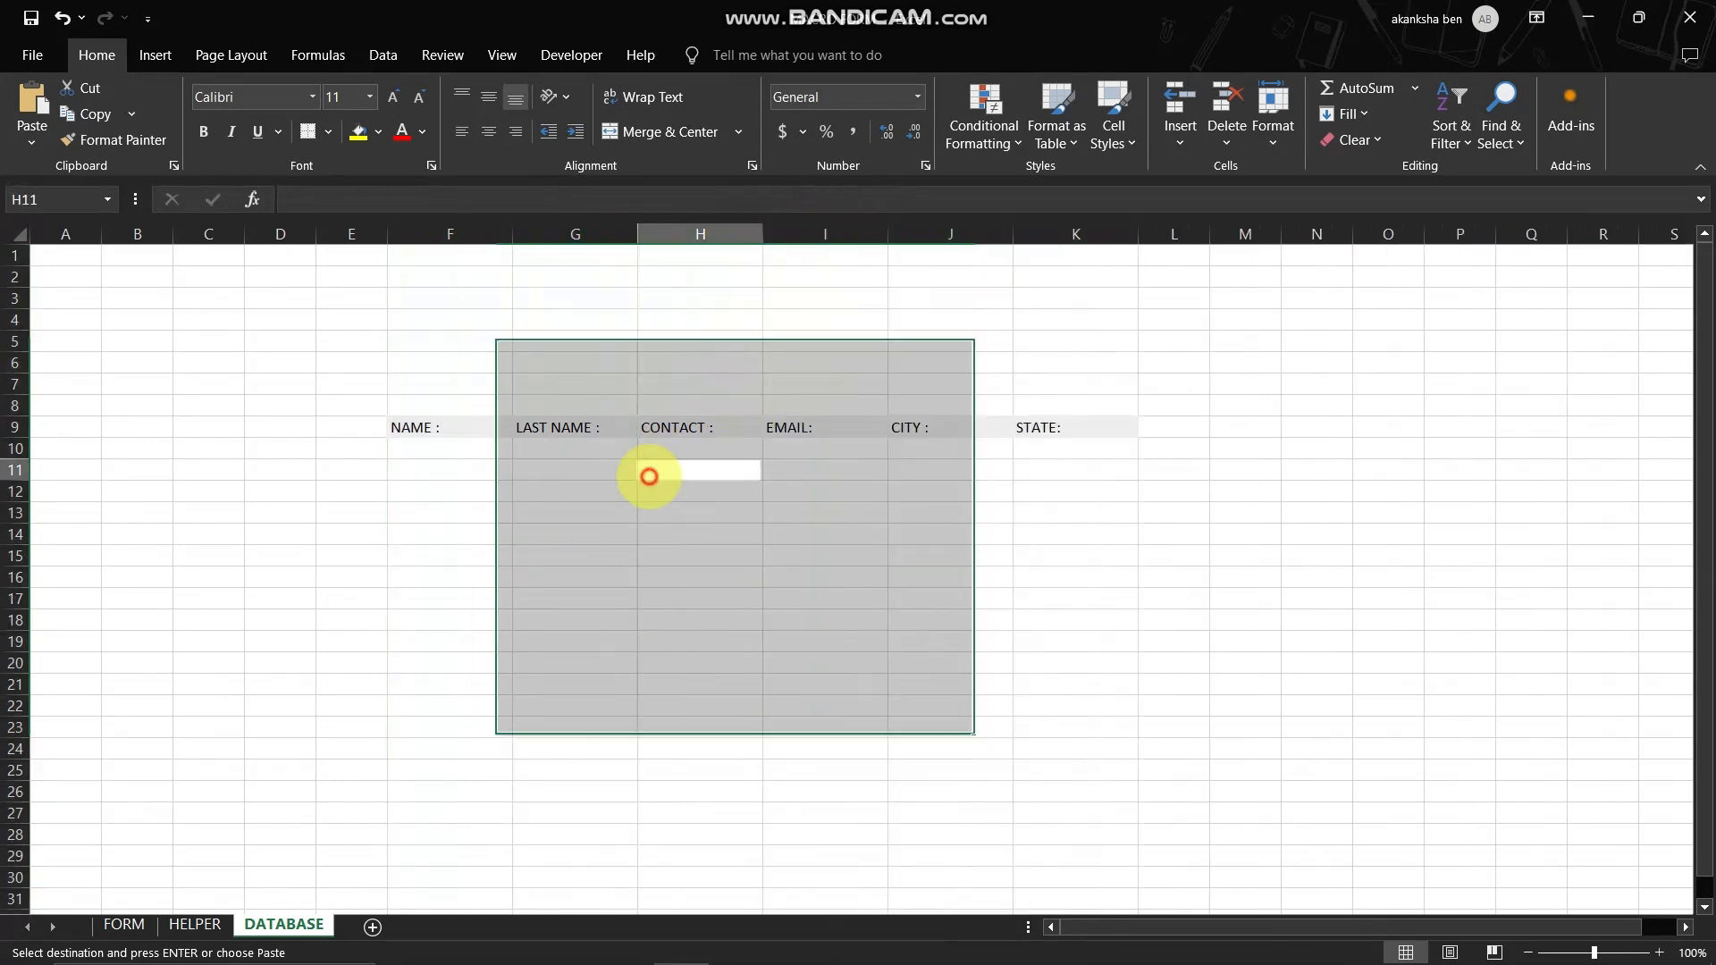
left_click_drag(436, 427, 1088, 460)
left_click(454, 450)
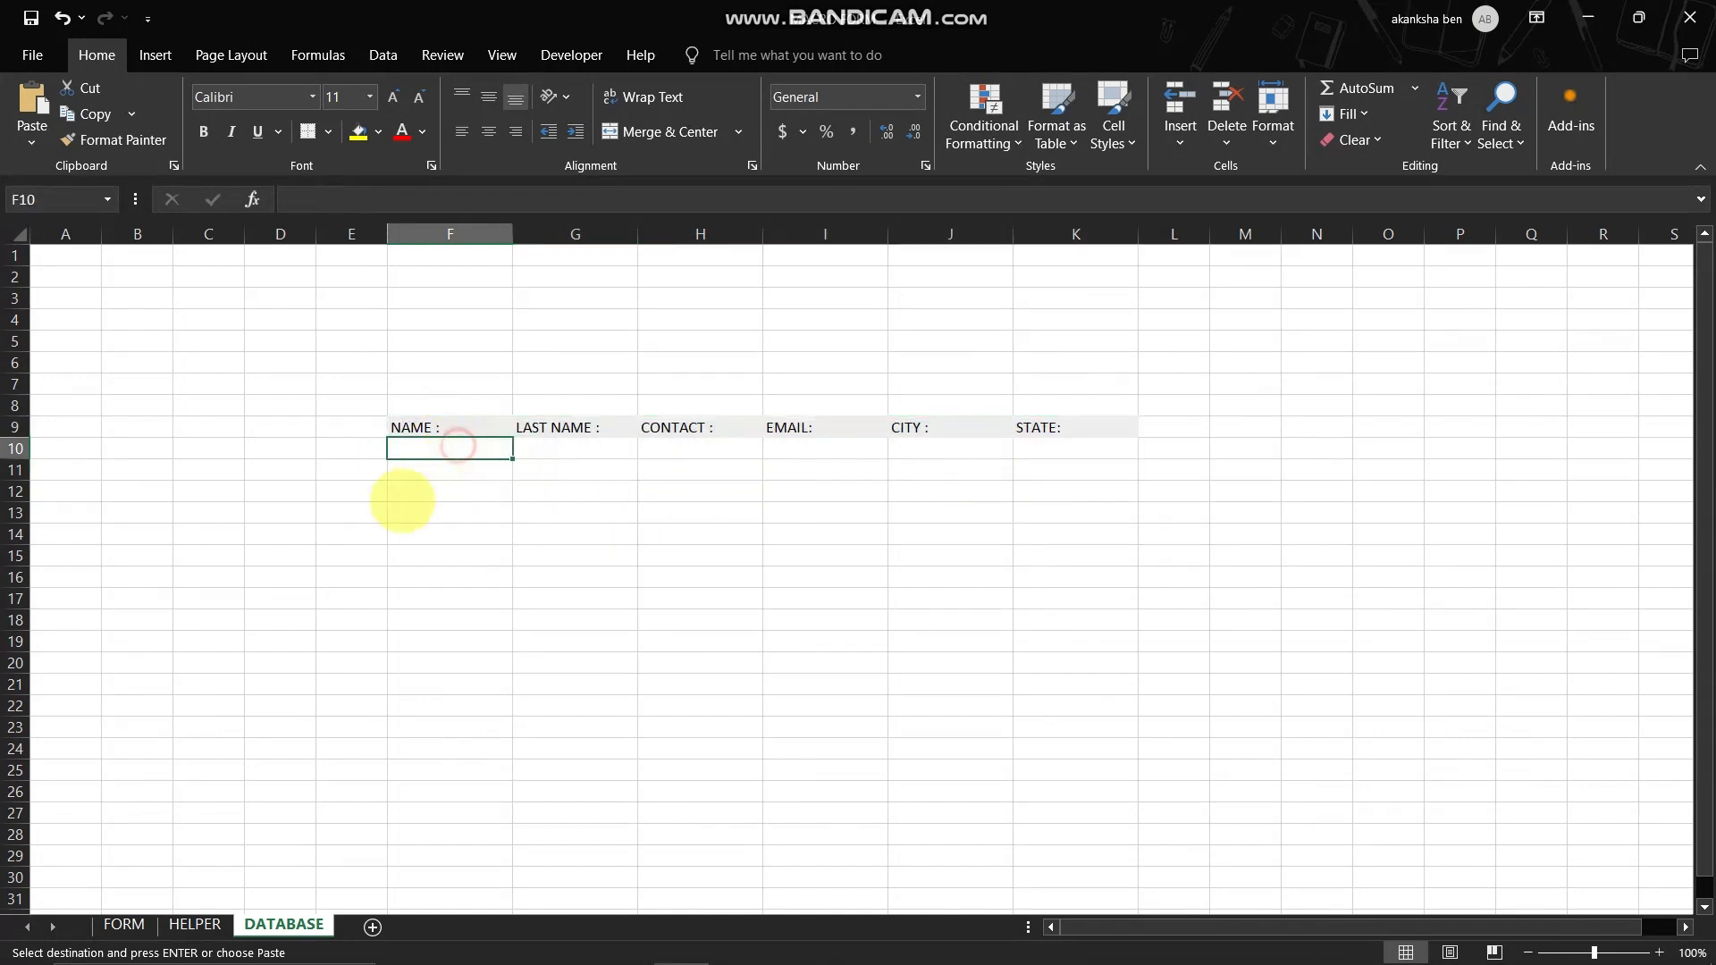
left_click(195, 924)
left_click(498, 533)
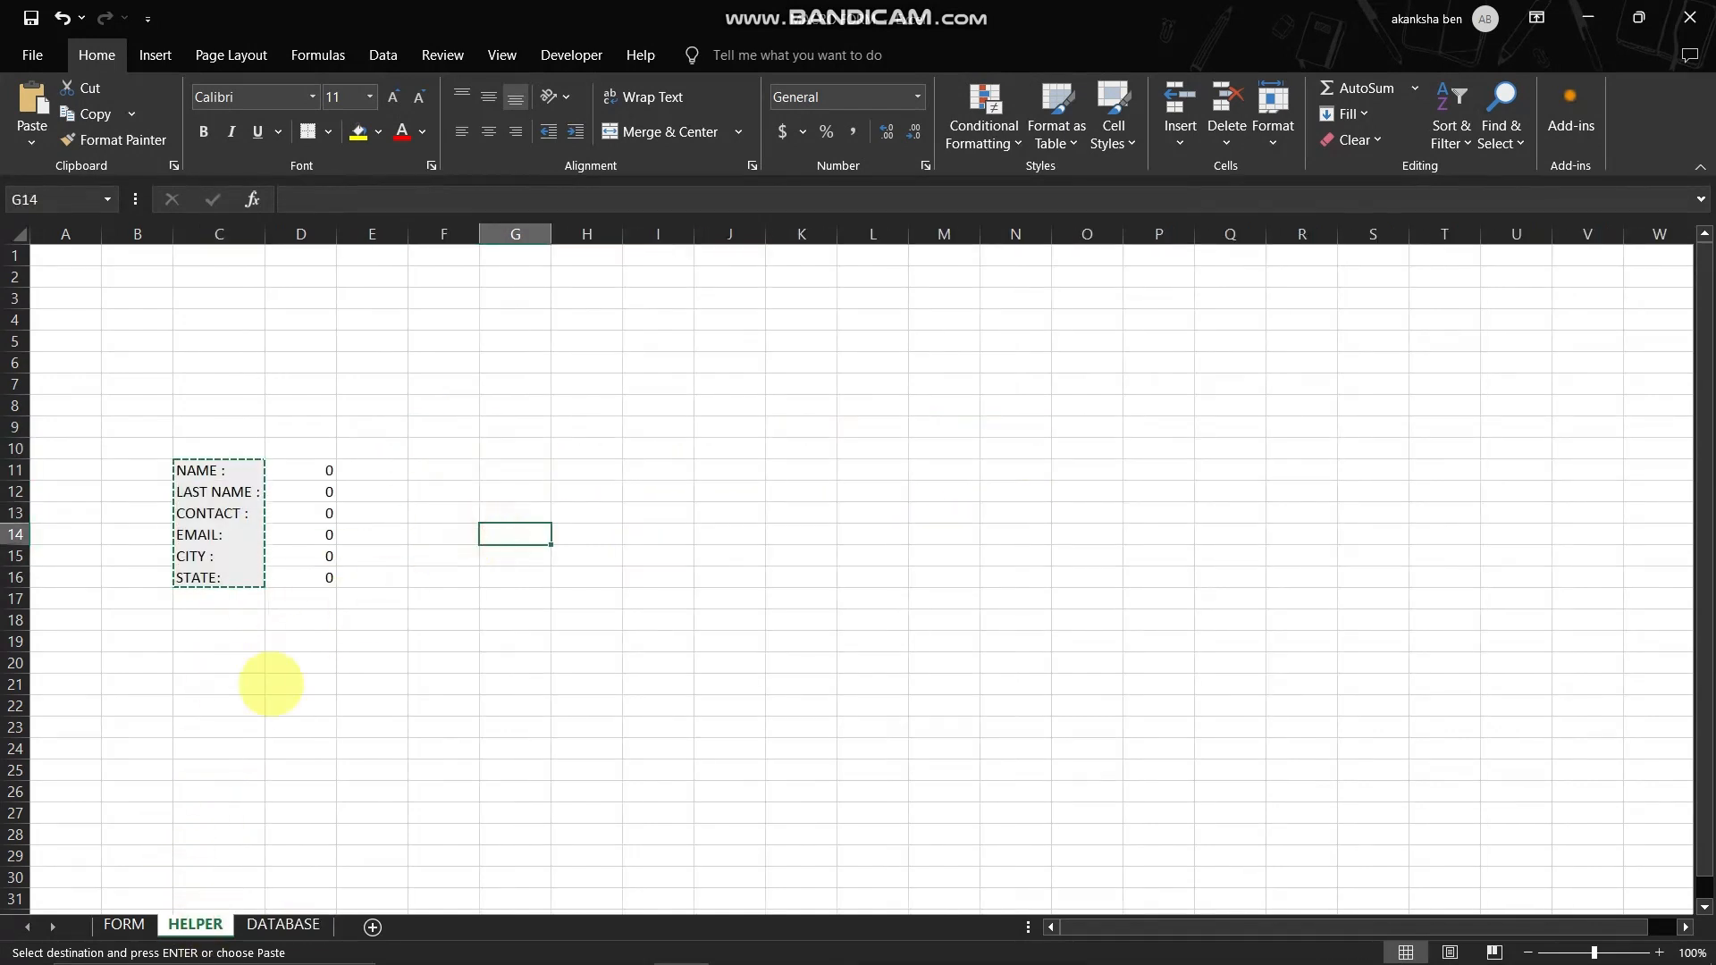
double_click(270, 683)
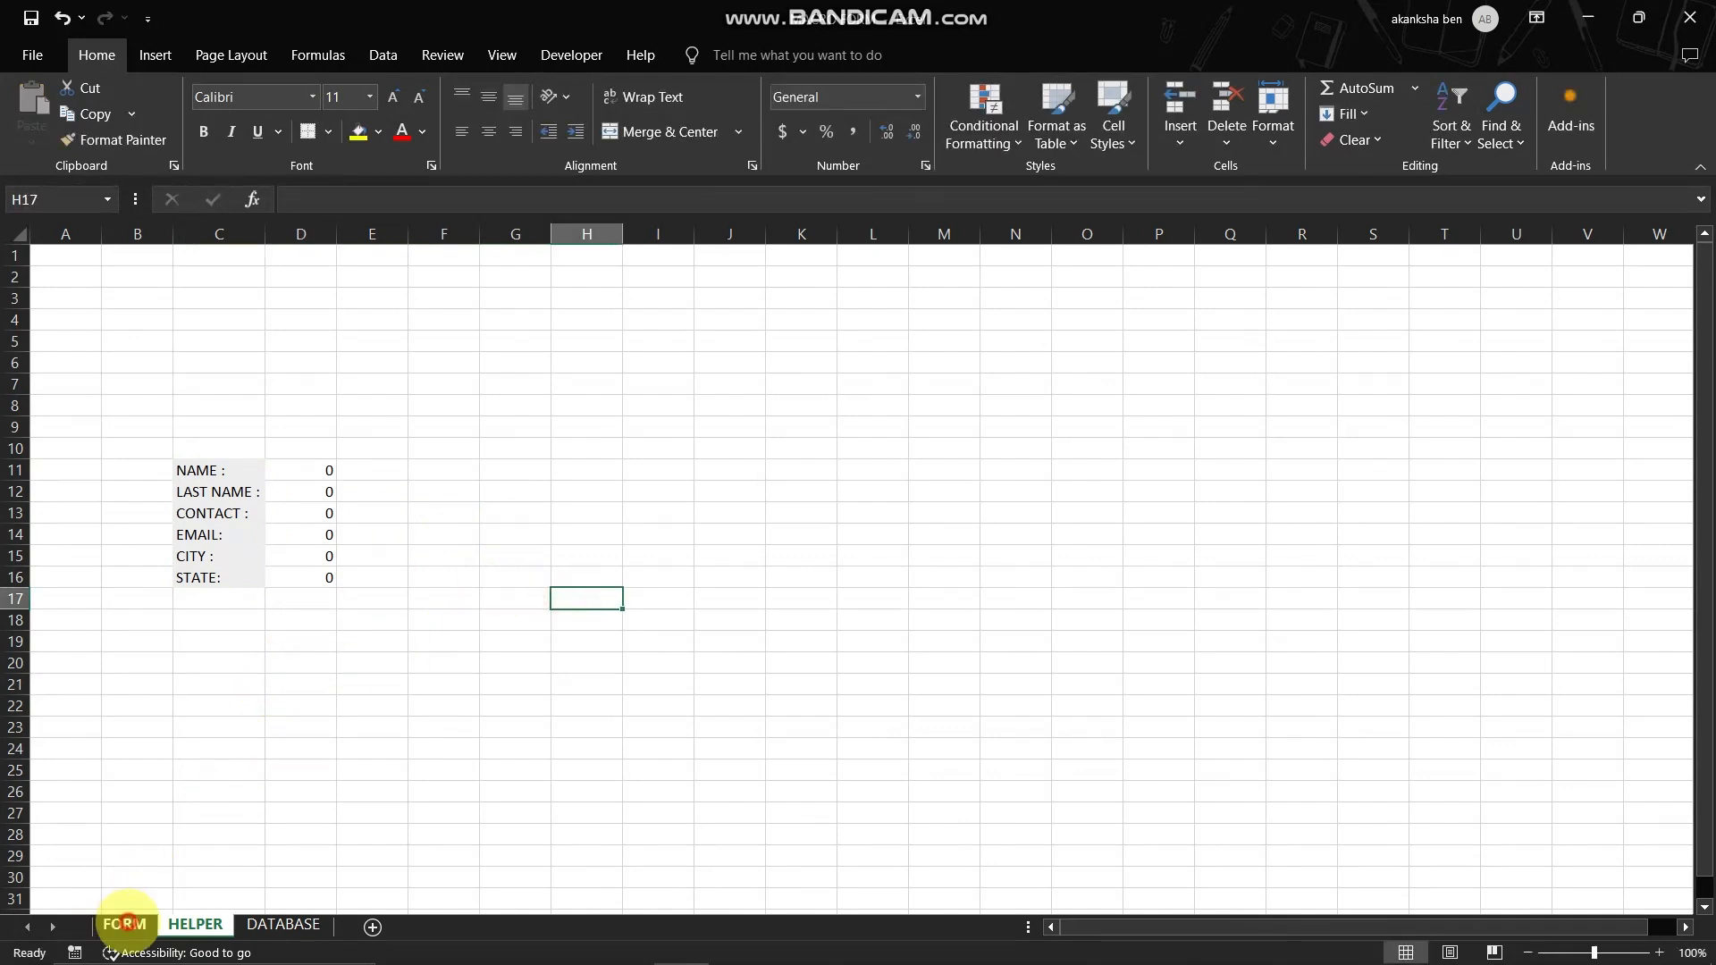
- Start recording a macro named CR, stored in This Workbook, from the FORM sheet
left_click(123, 924)
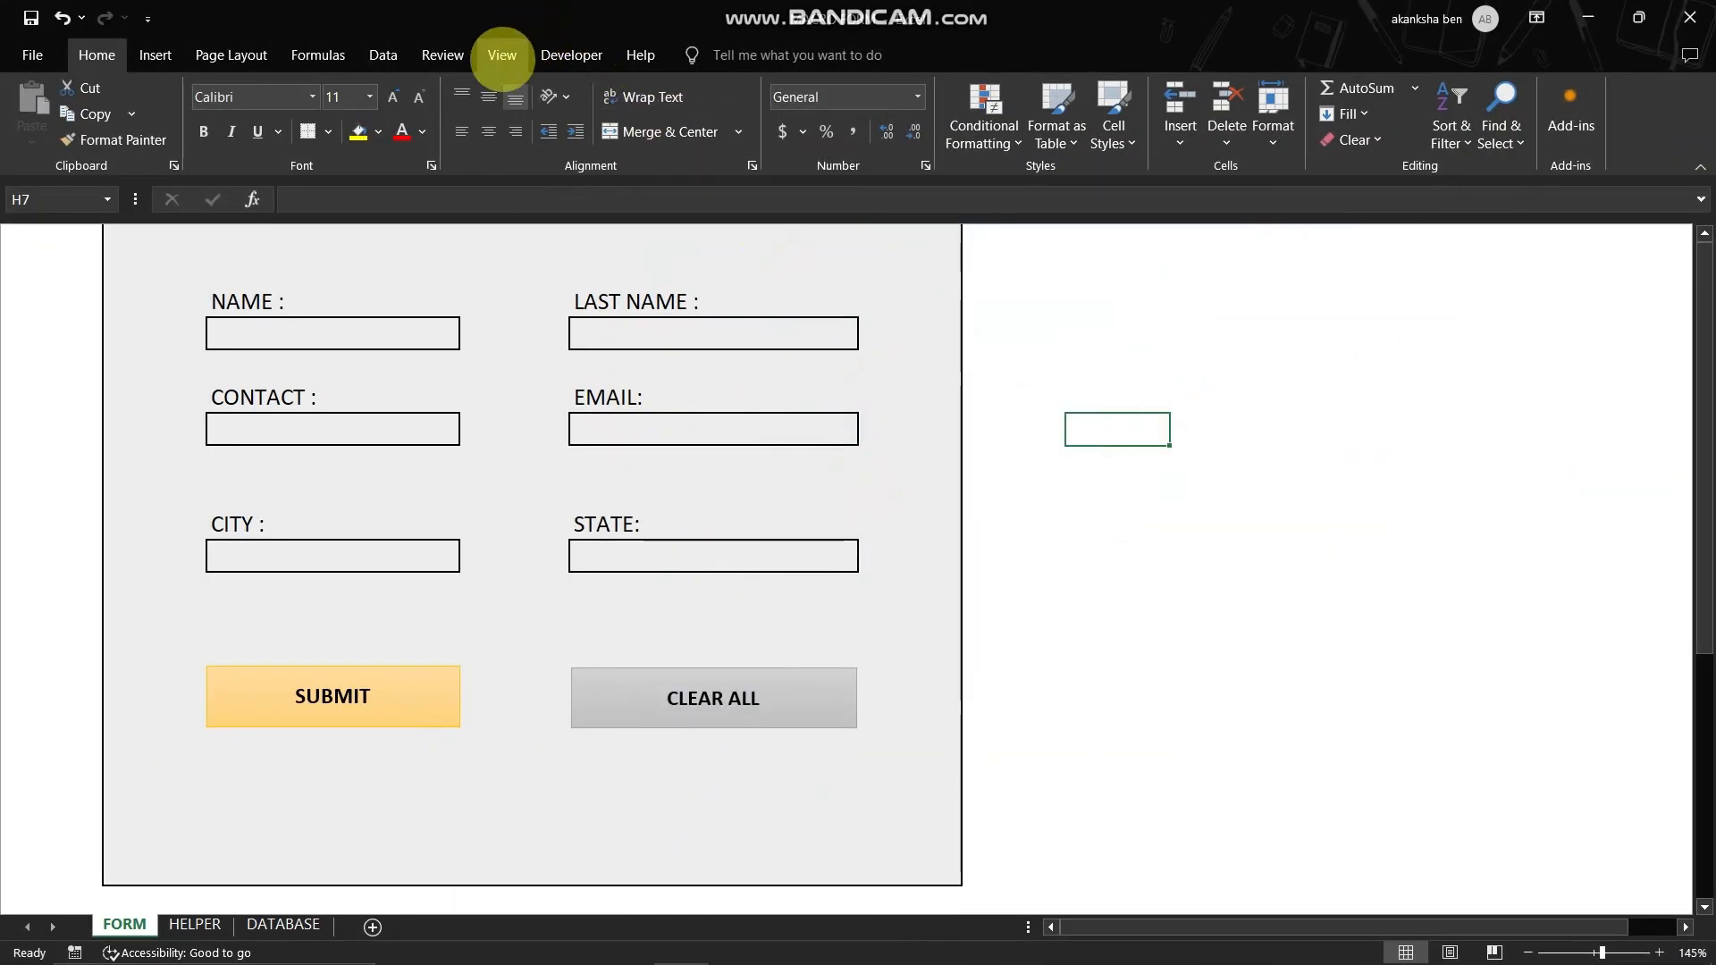
left_click(503, 55)
left_click(1147, 125)
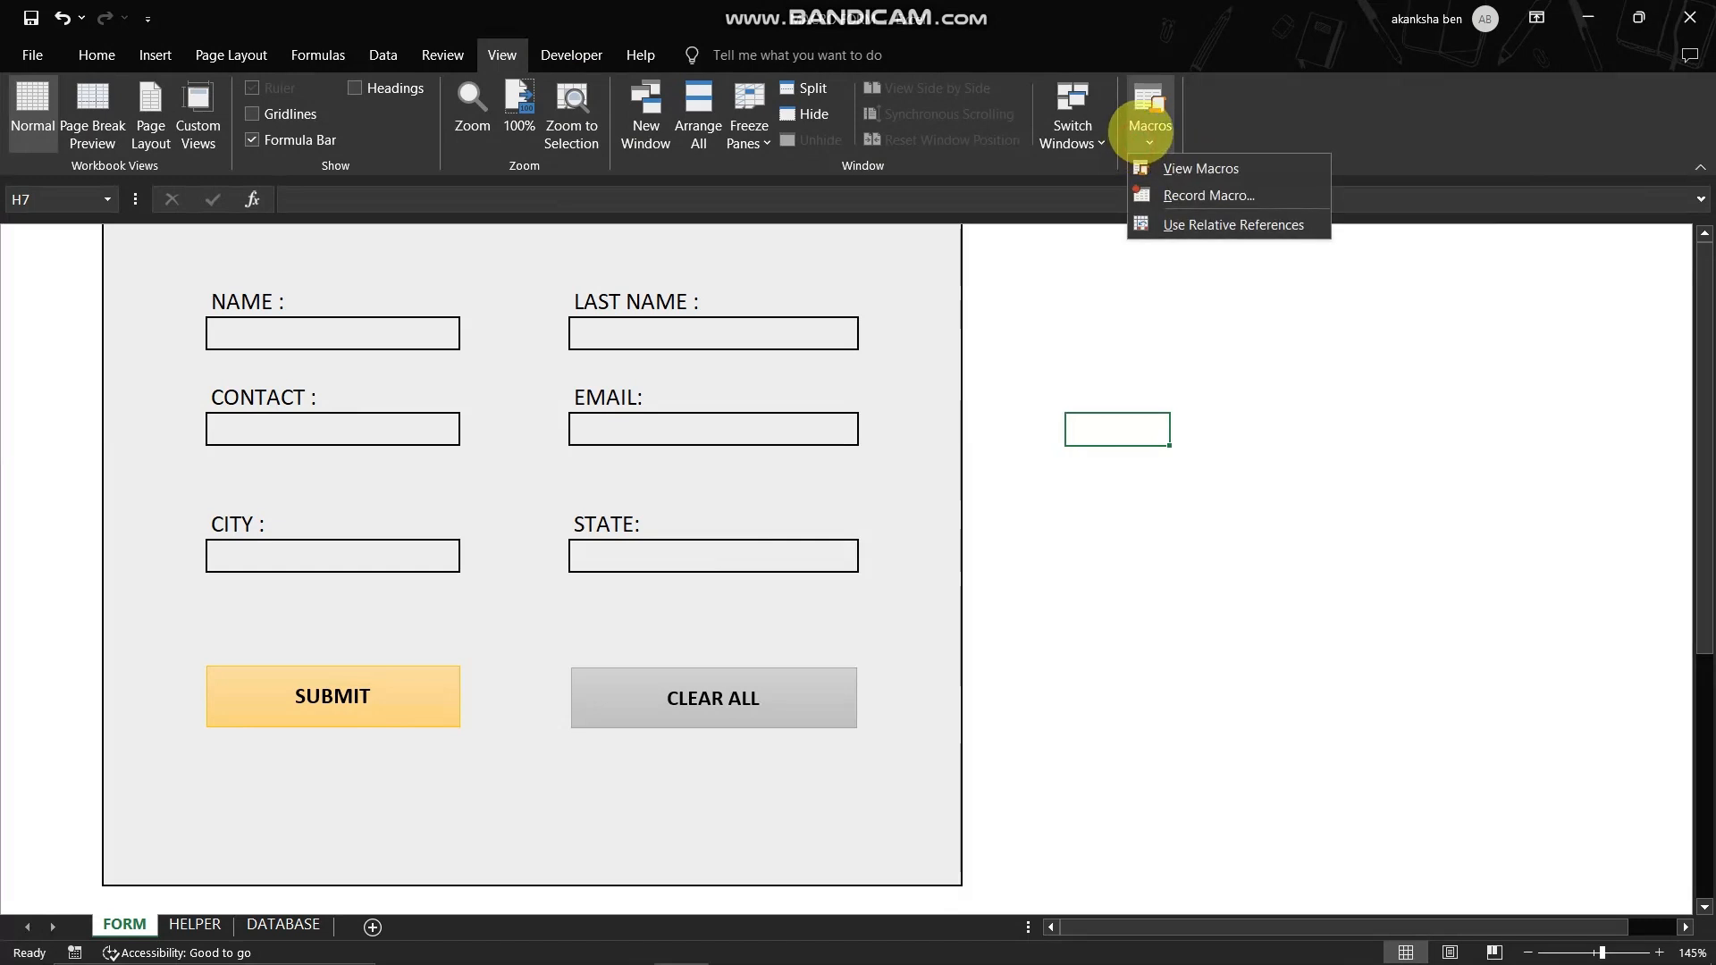
left_click(1162, 194)
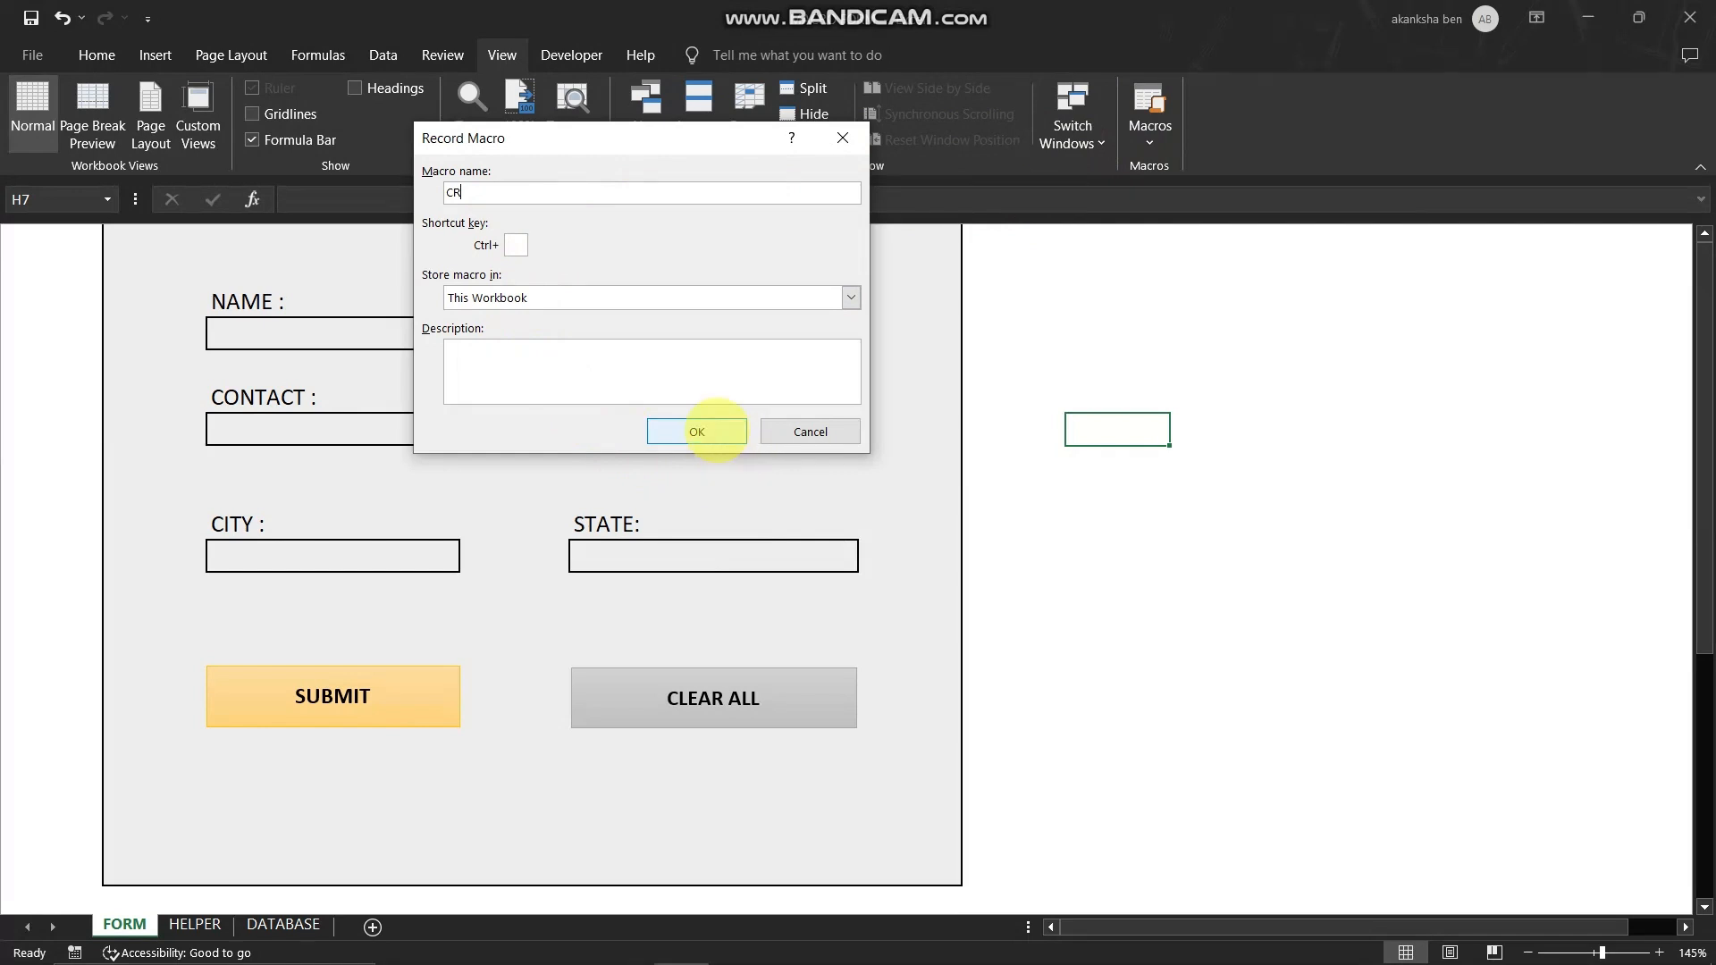
left_click(710, 432)
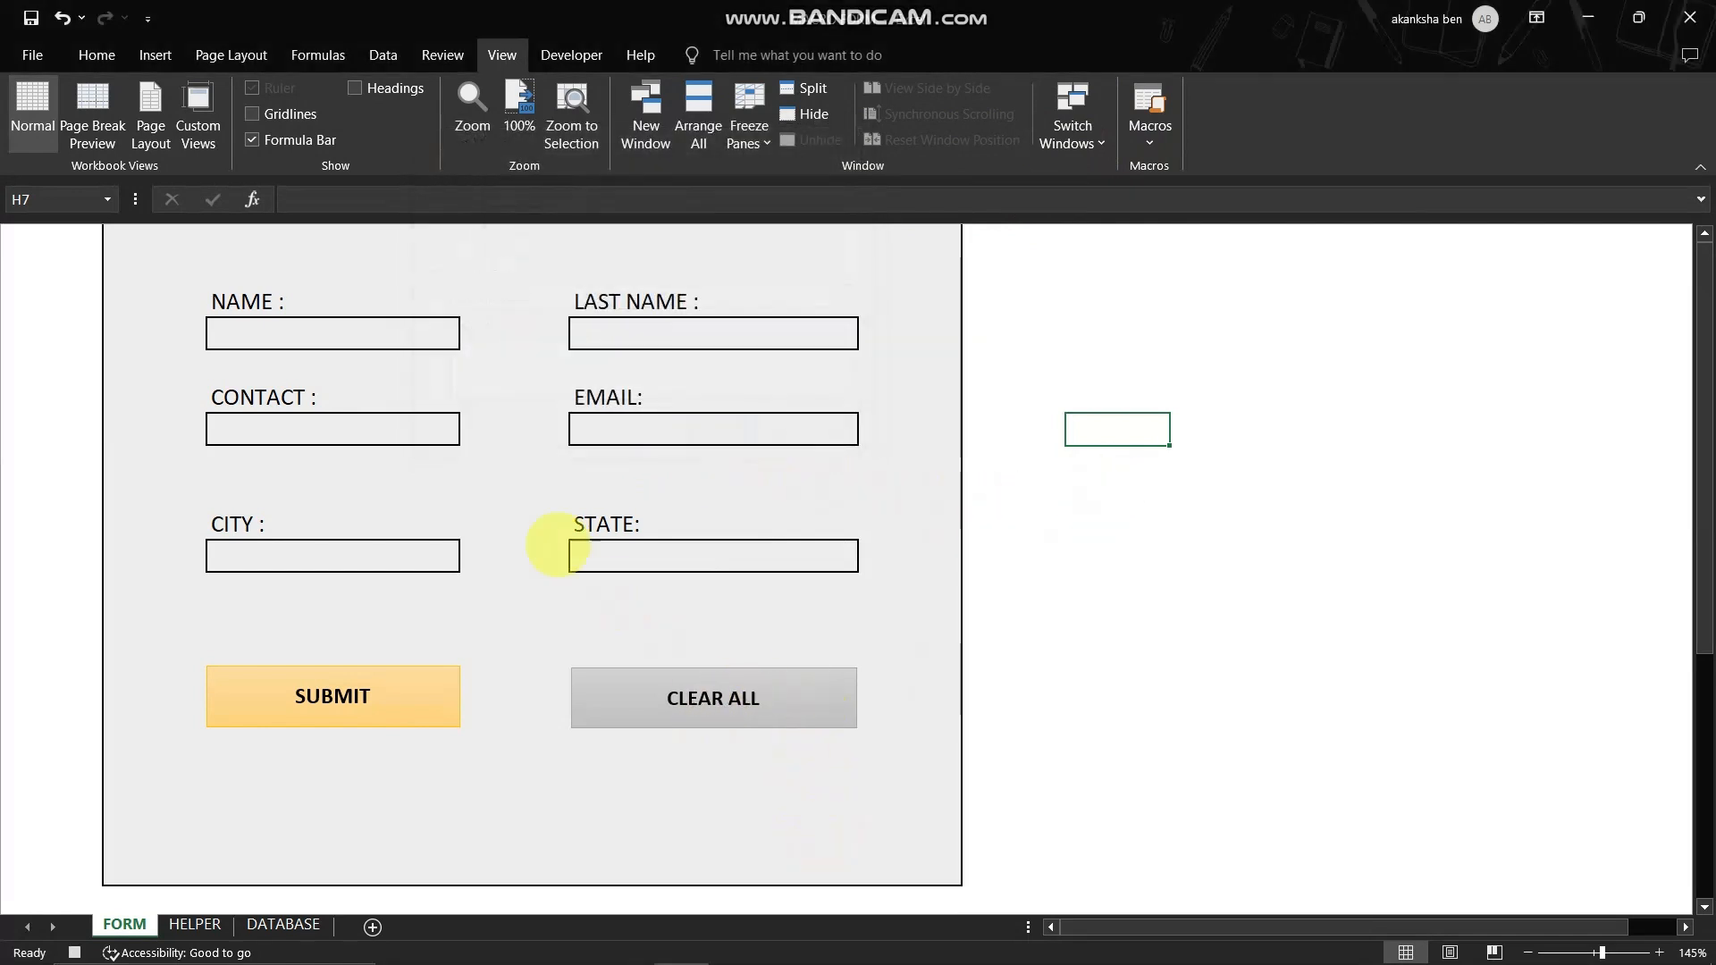
- Clear the NAME, LAST NAME, CONTACT, EMAIL, CITY and STATE input cells one after another while the macro records
left_click(375, 327)
key("BackSpace")
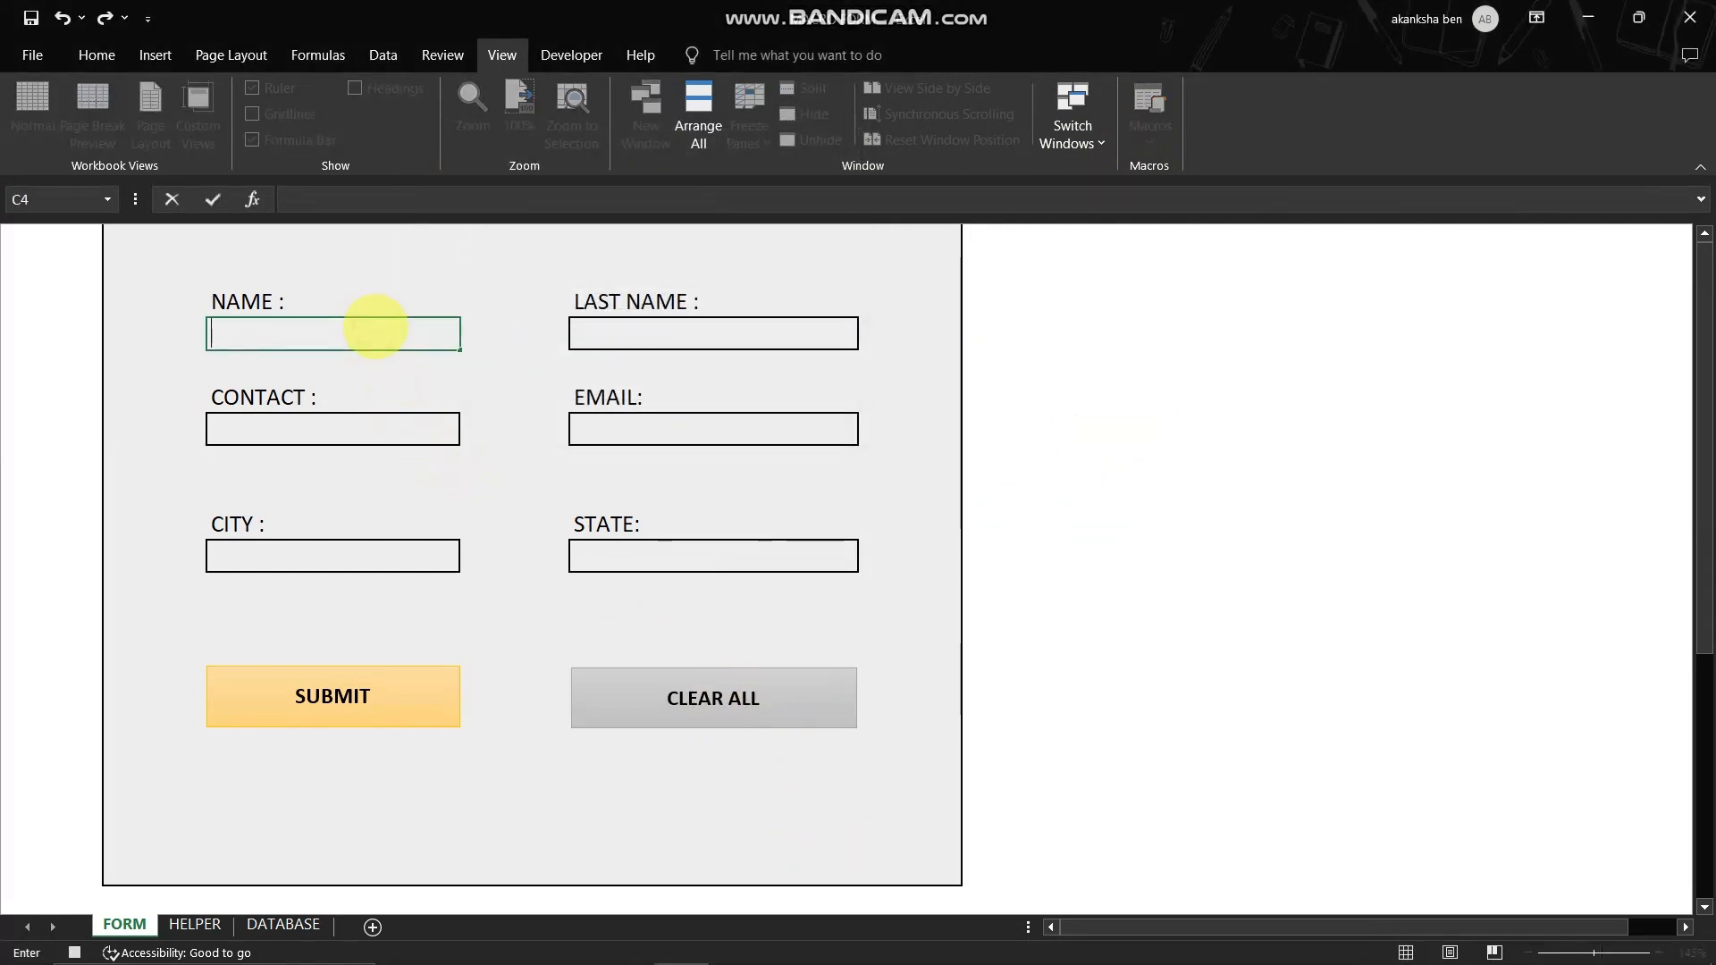
left_click(576, 334)
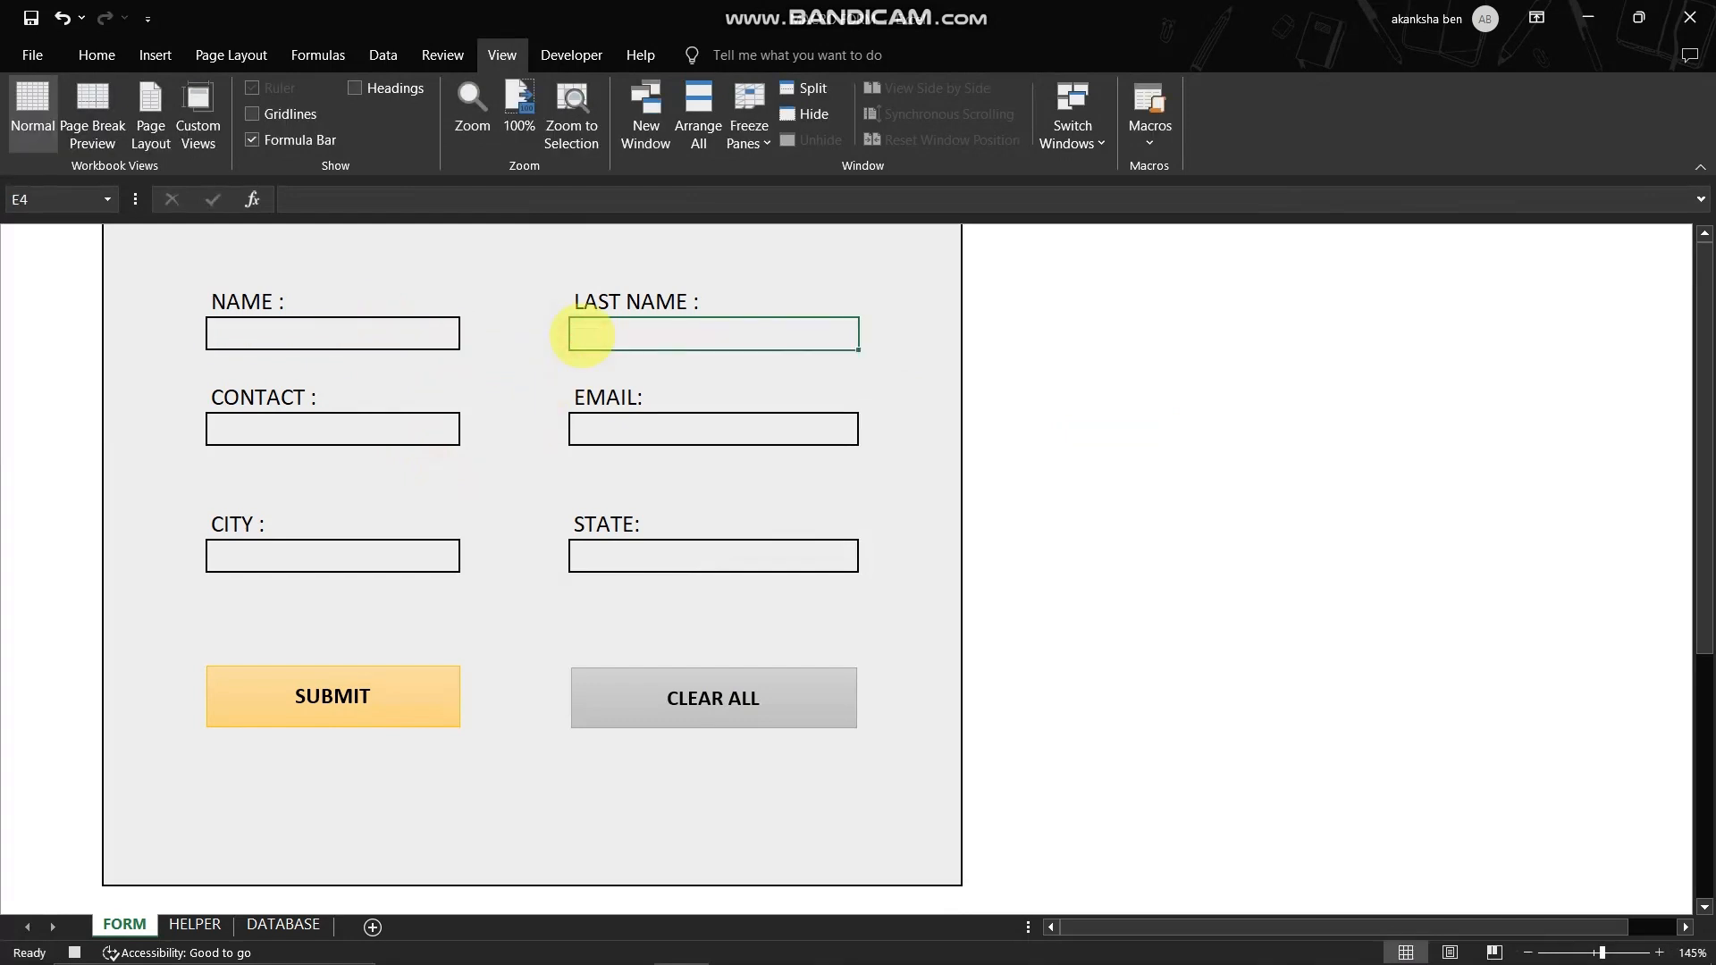
key("BackSpace")
left_click(409, 434)
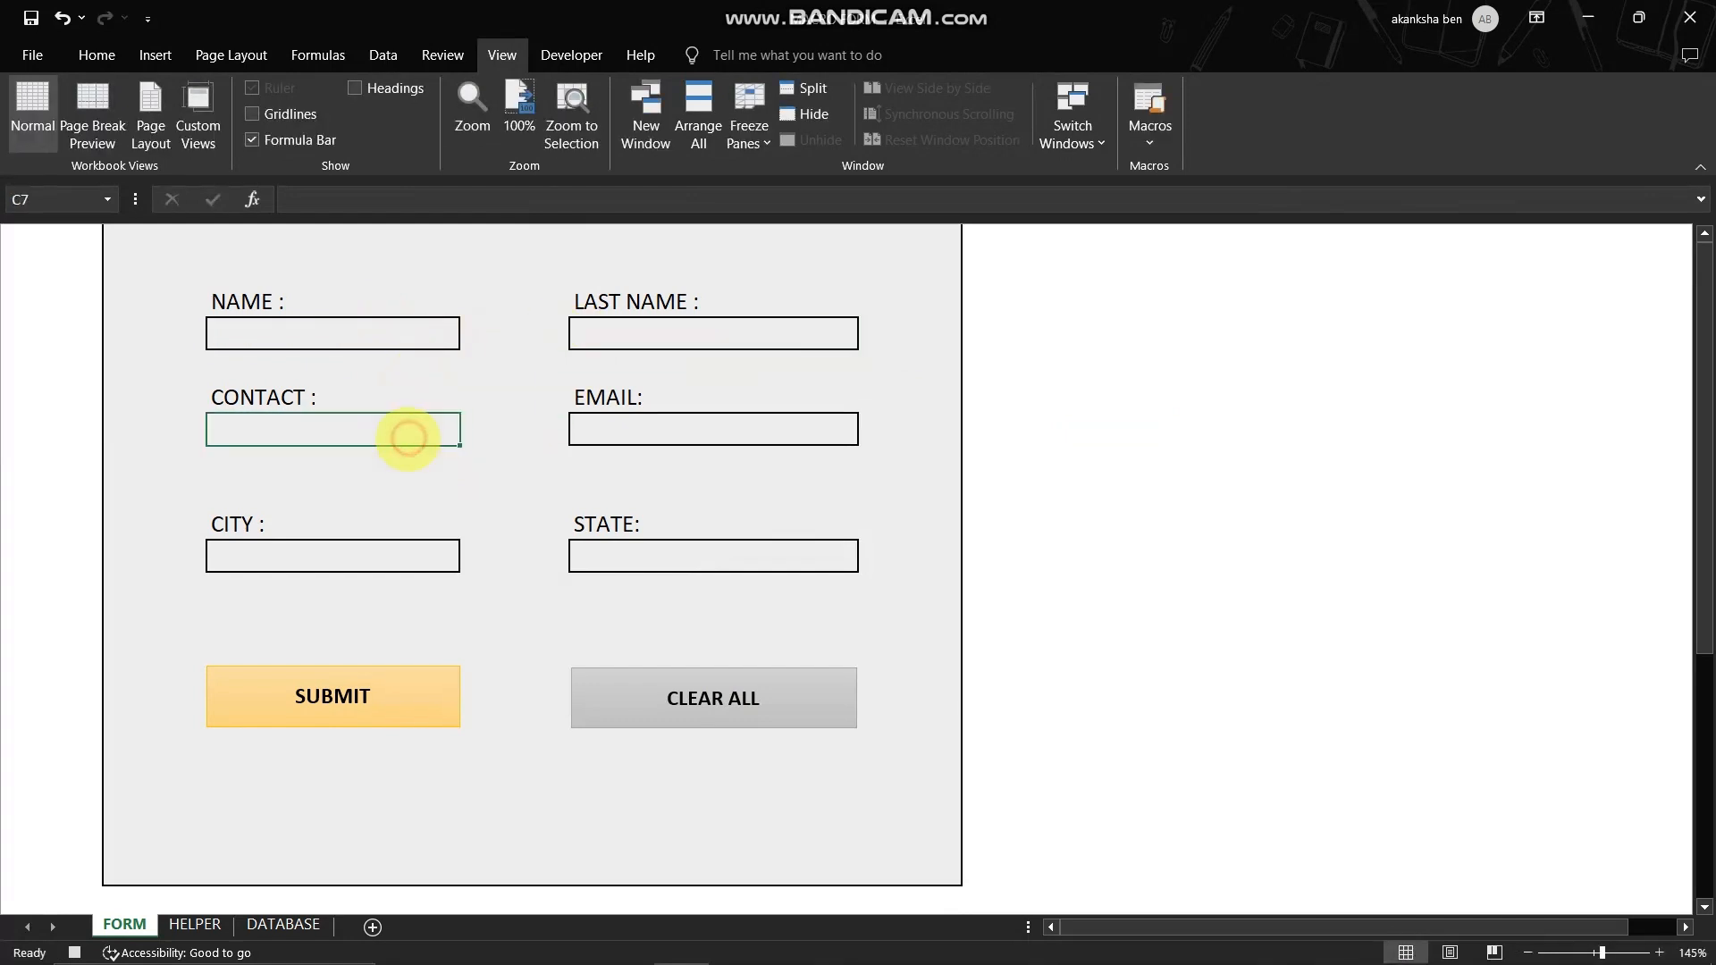
key("BackSpace")
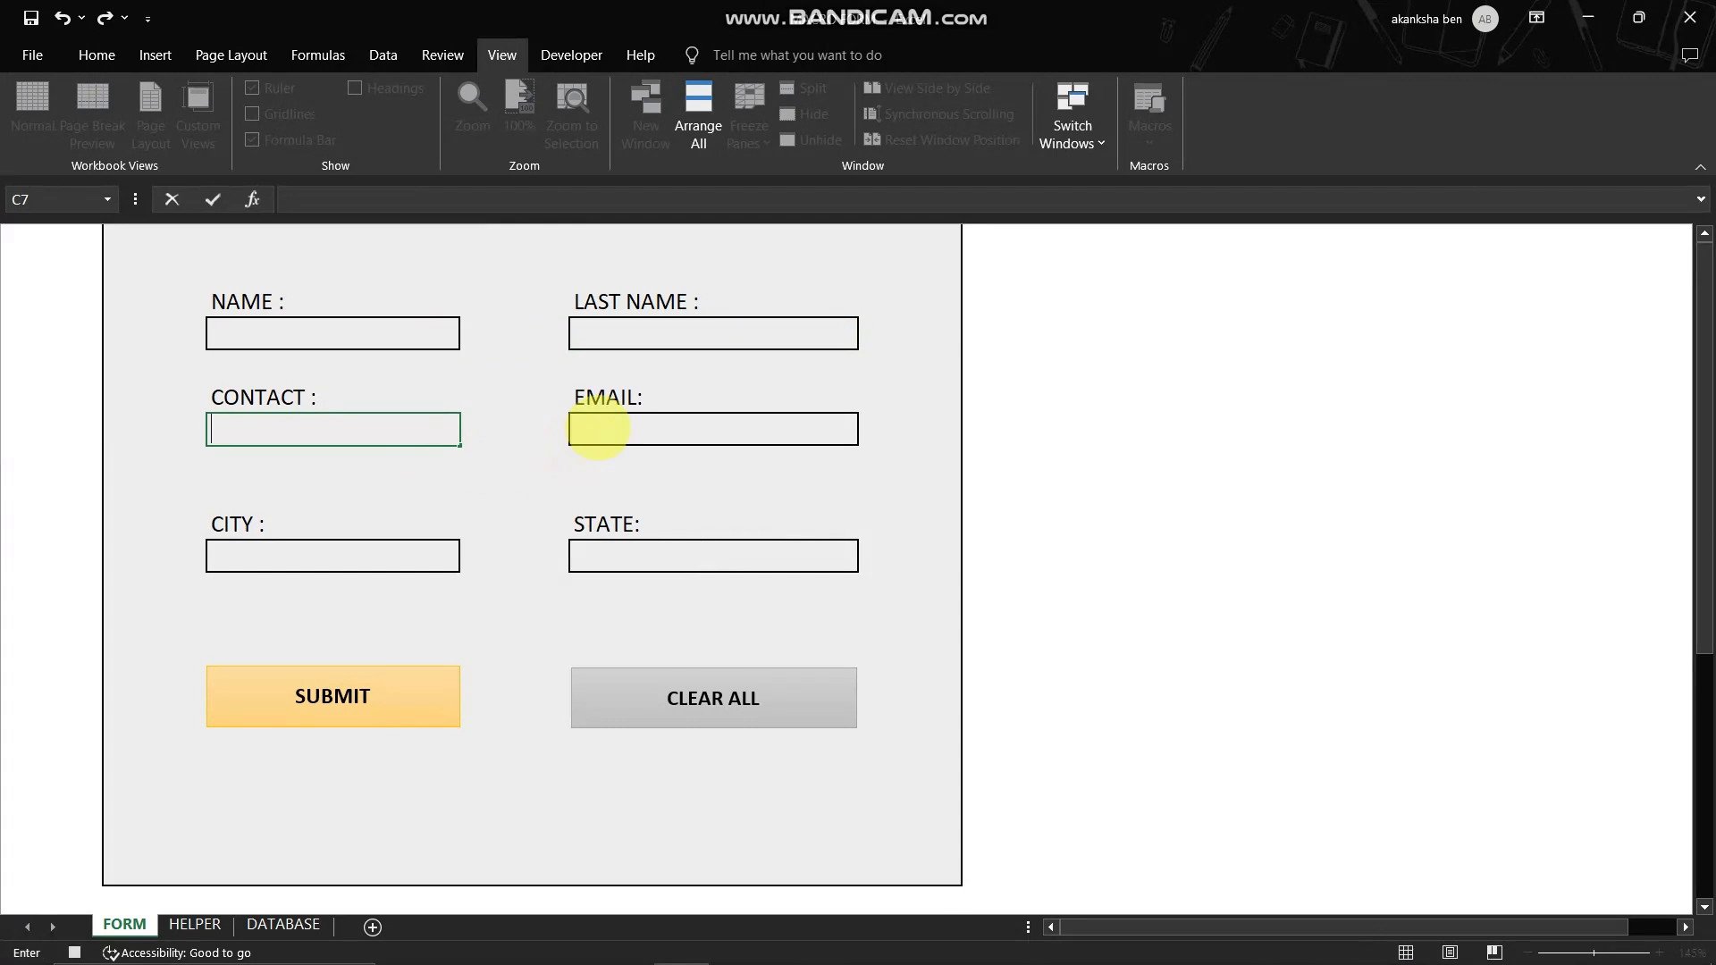
left_click(599, 429)
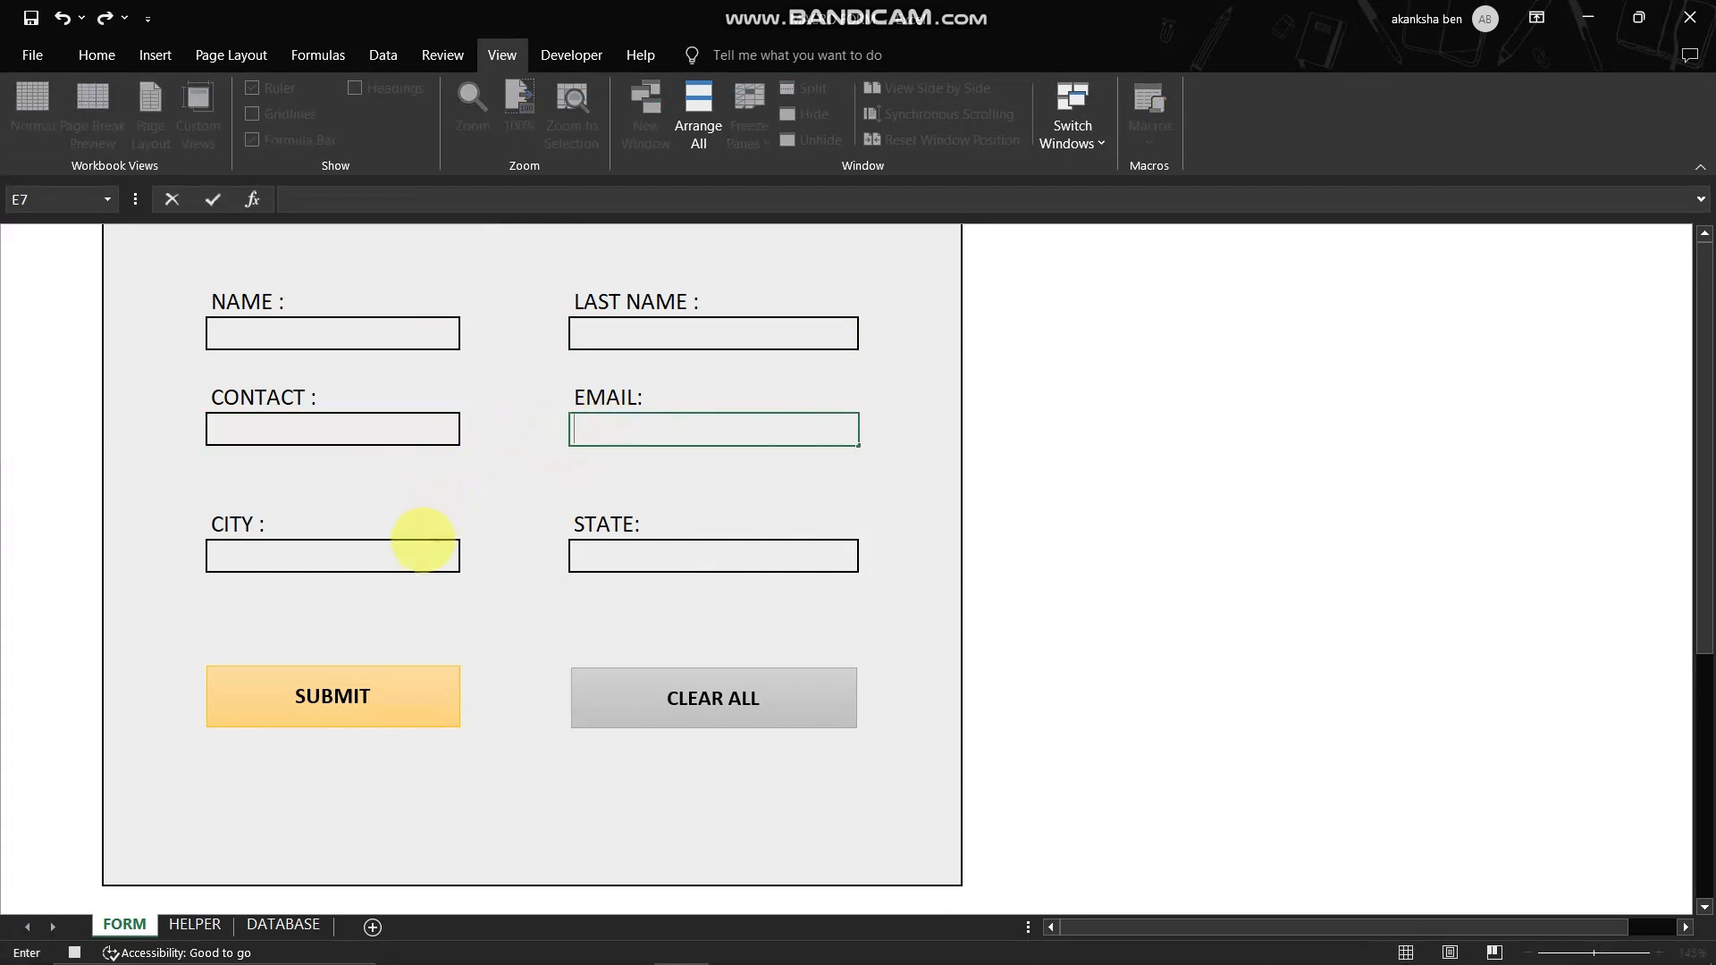
left_click(411, 563)
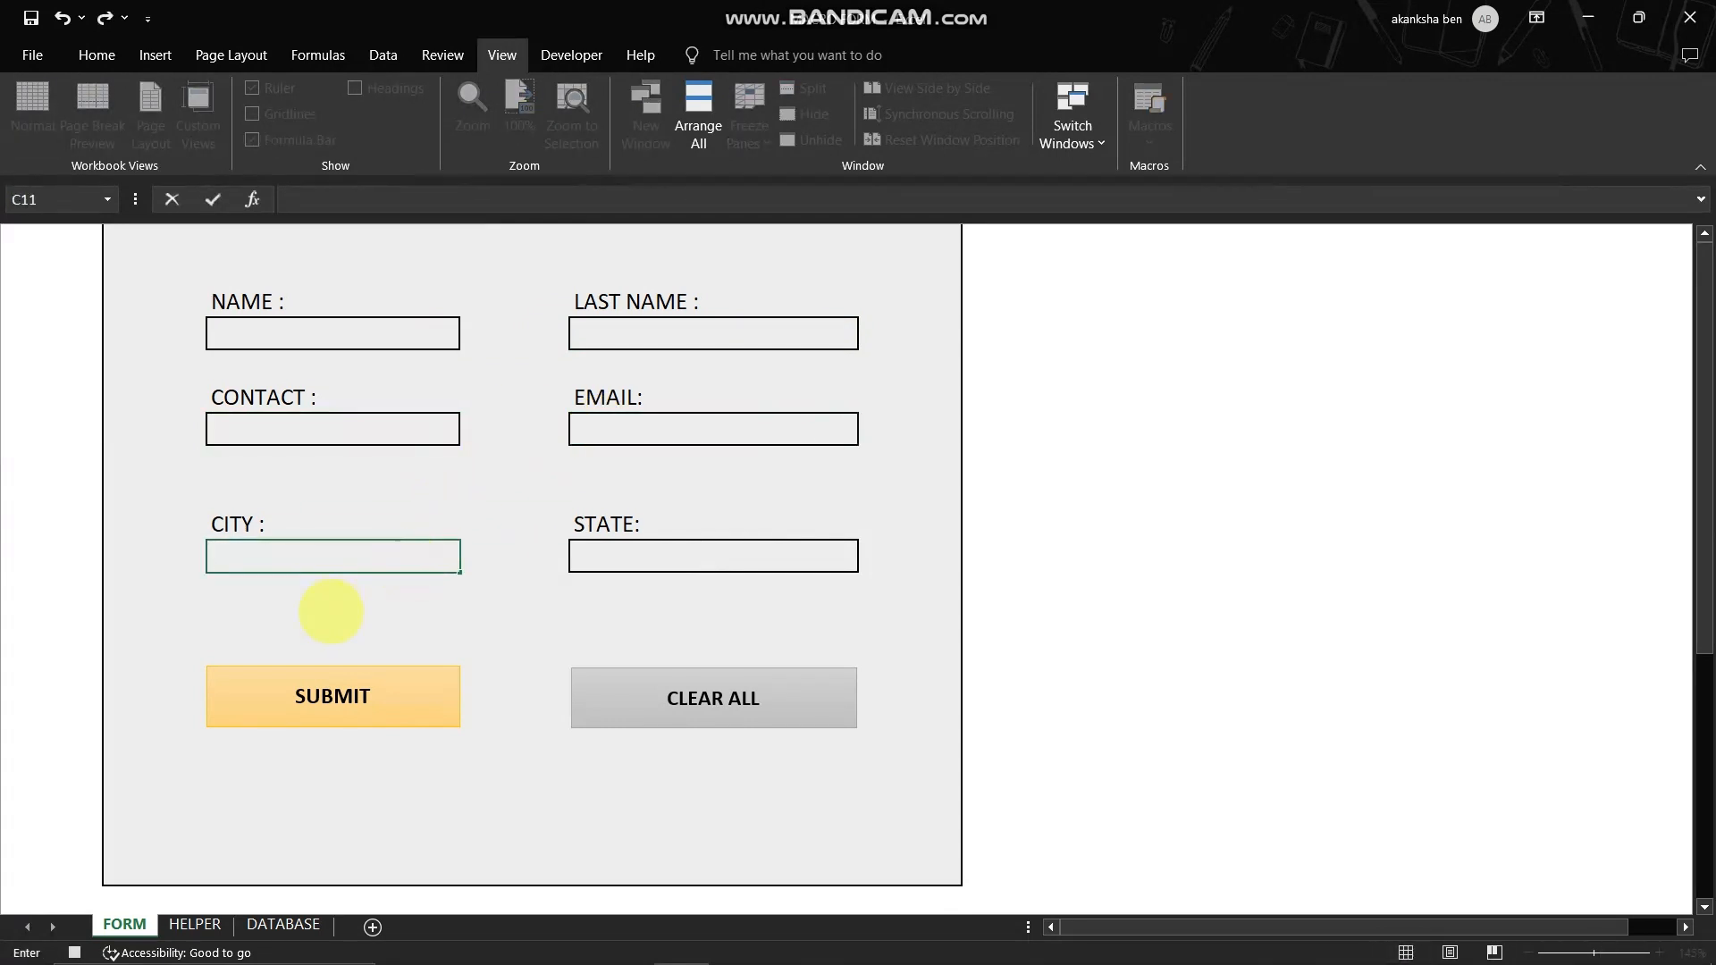
left_click(689, 554)
key("BackSpace")
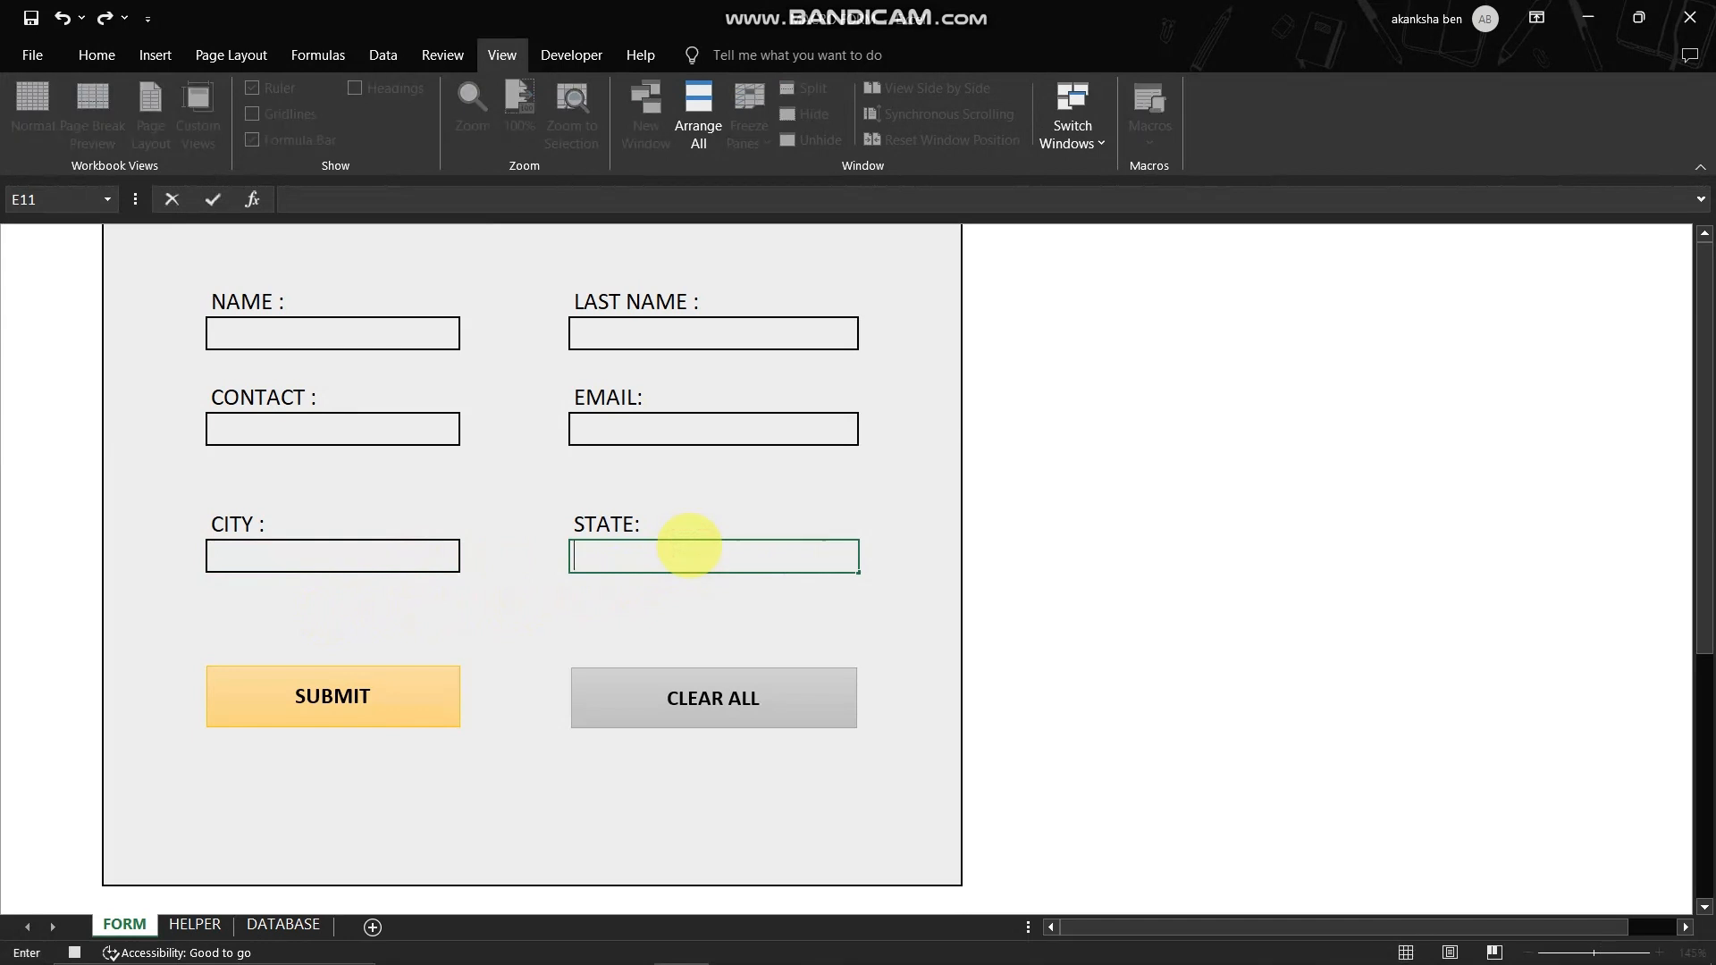
- Clear the NAME input cell, leave it selected, and stop recording the macro
left_click(405, 324)
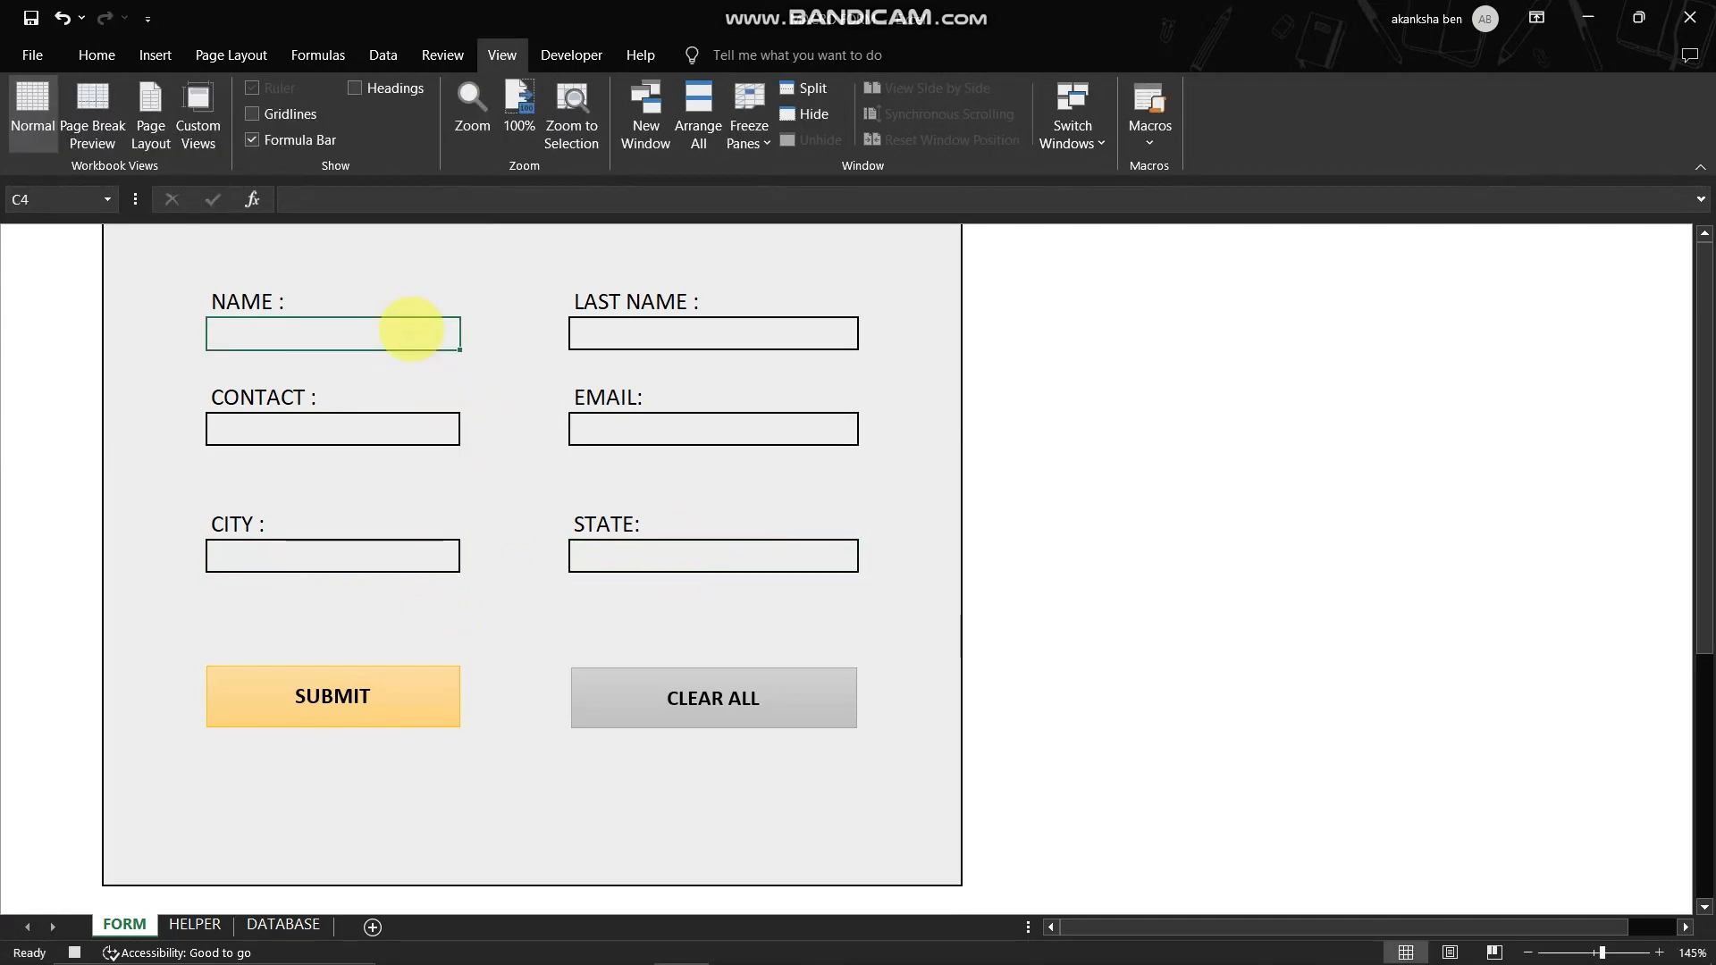
key("BackSpace")
key("Return")
left_click(411, 330)
left_click(1150, 132)
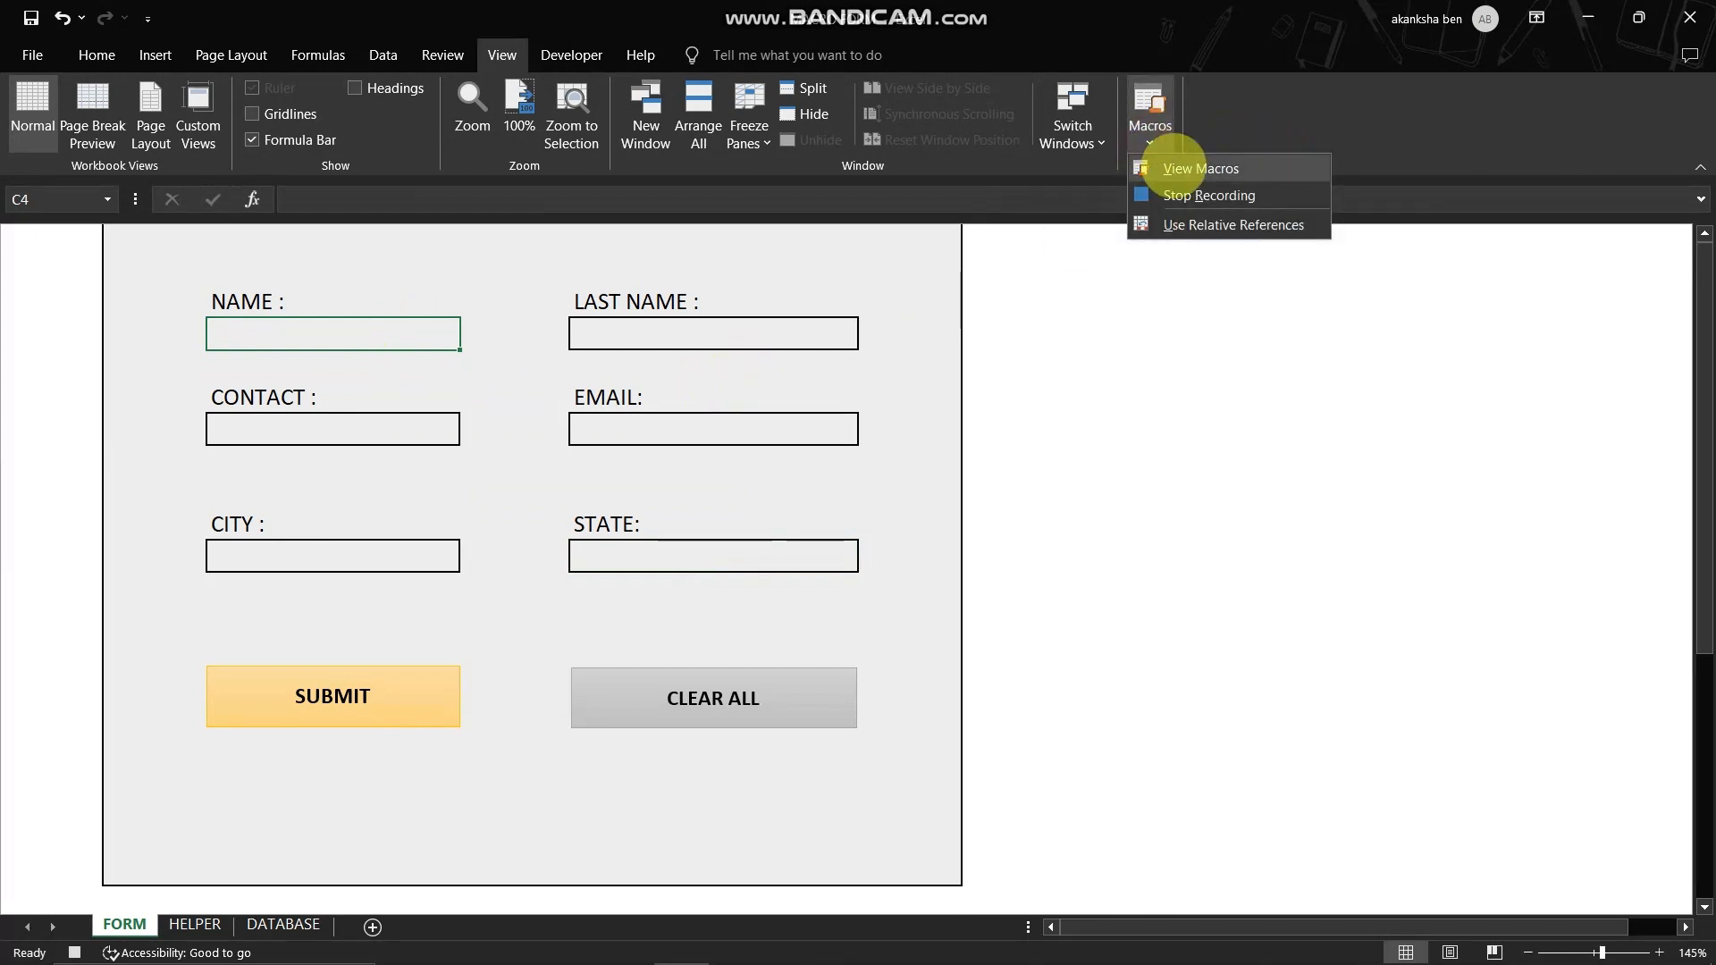
left_click(1185, 195)
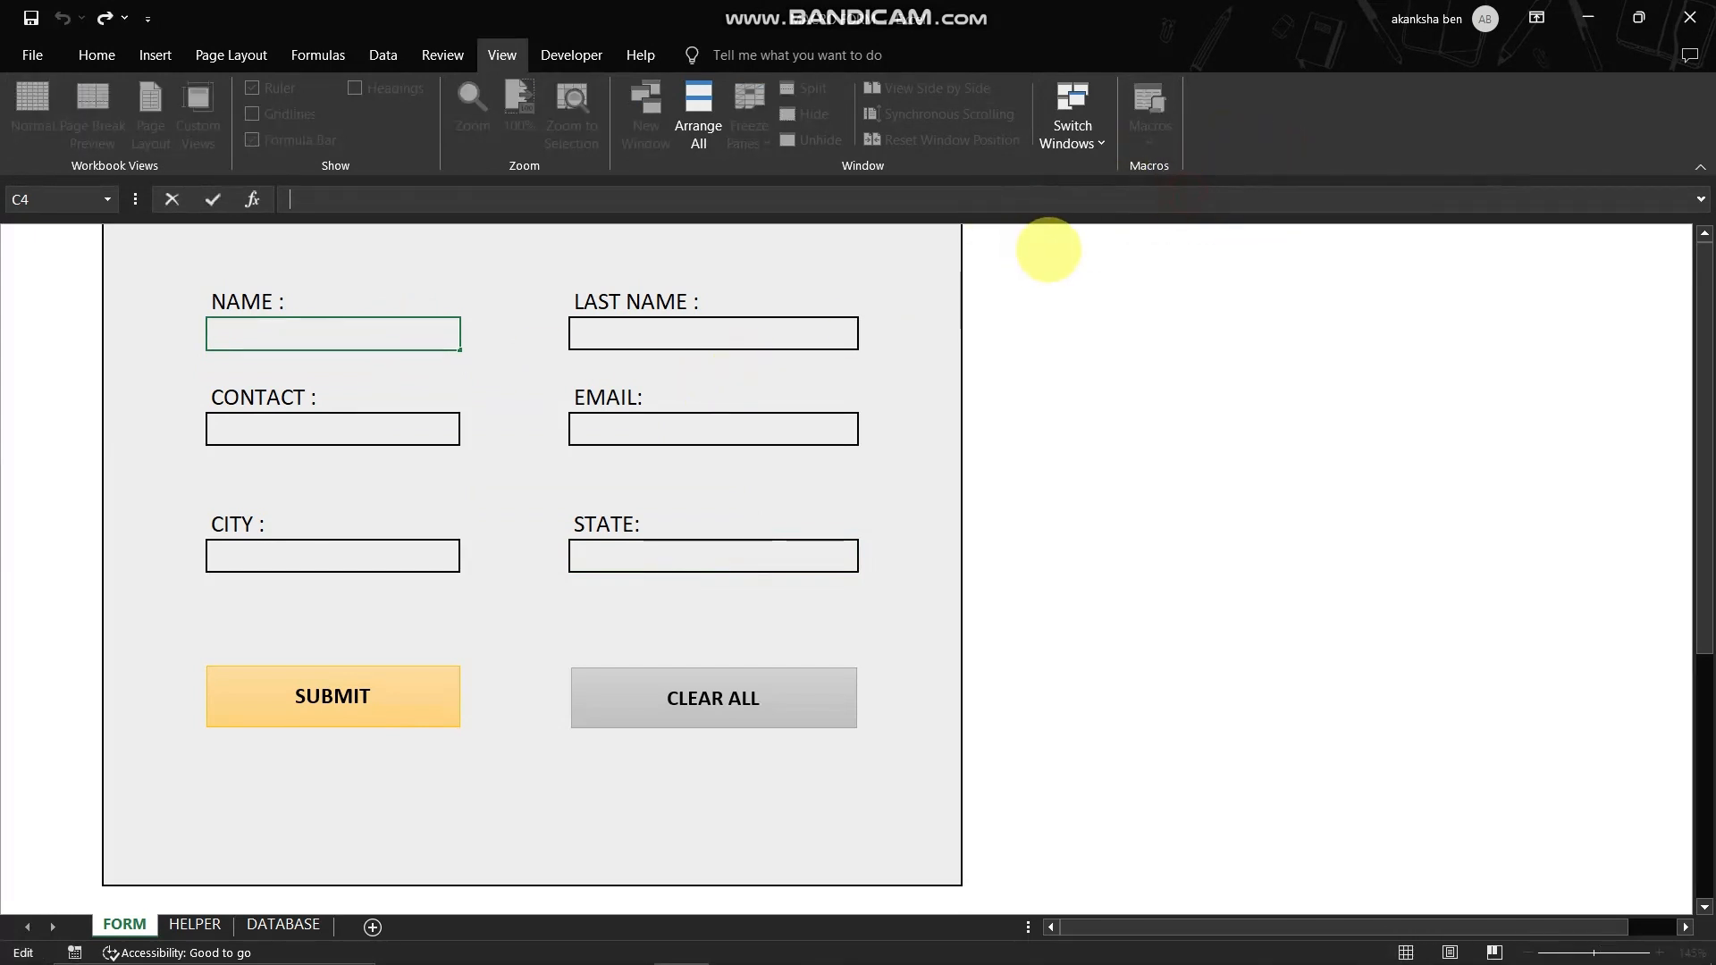
- Enter the sample text FDGFDS in NAME, GFHFG in LAST NAME and FGHDF in CONTACT
key("F2")
type("FDGFDS")
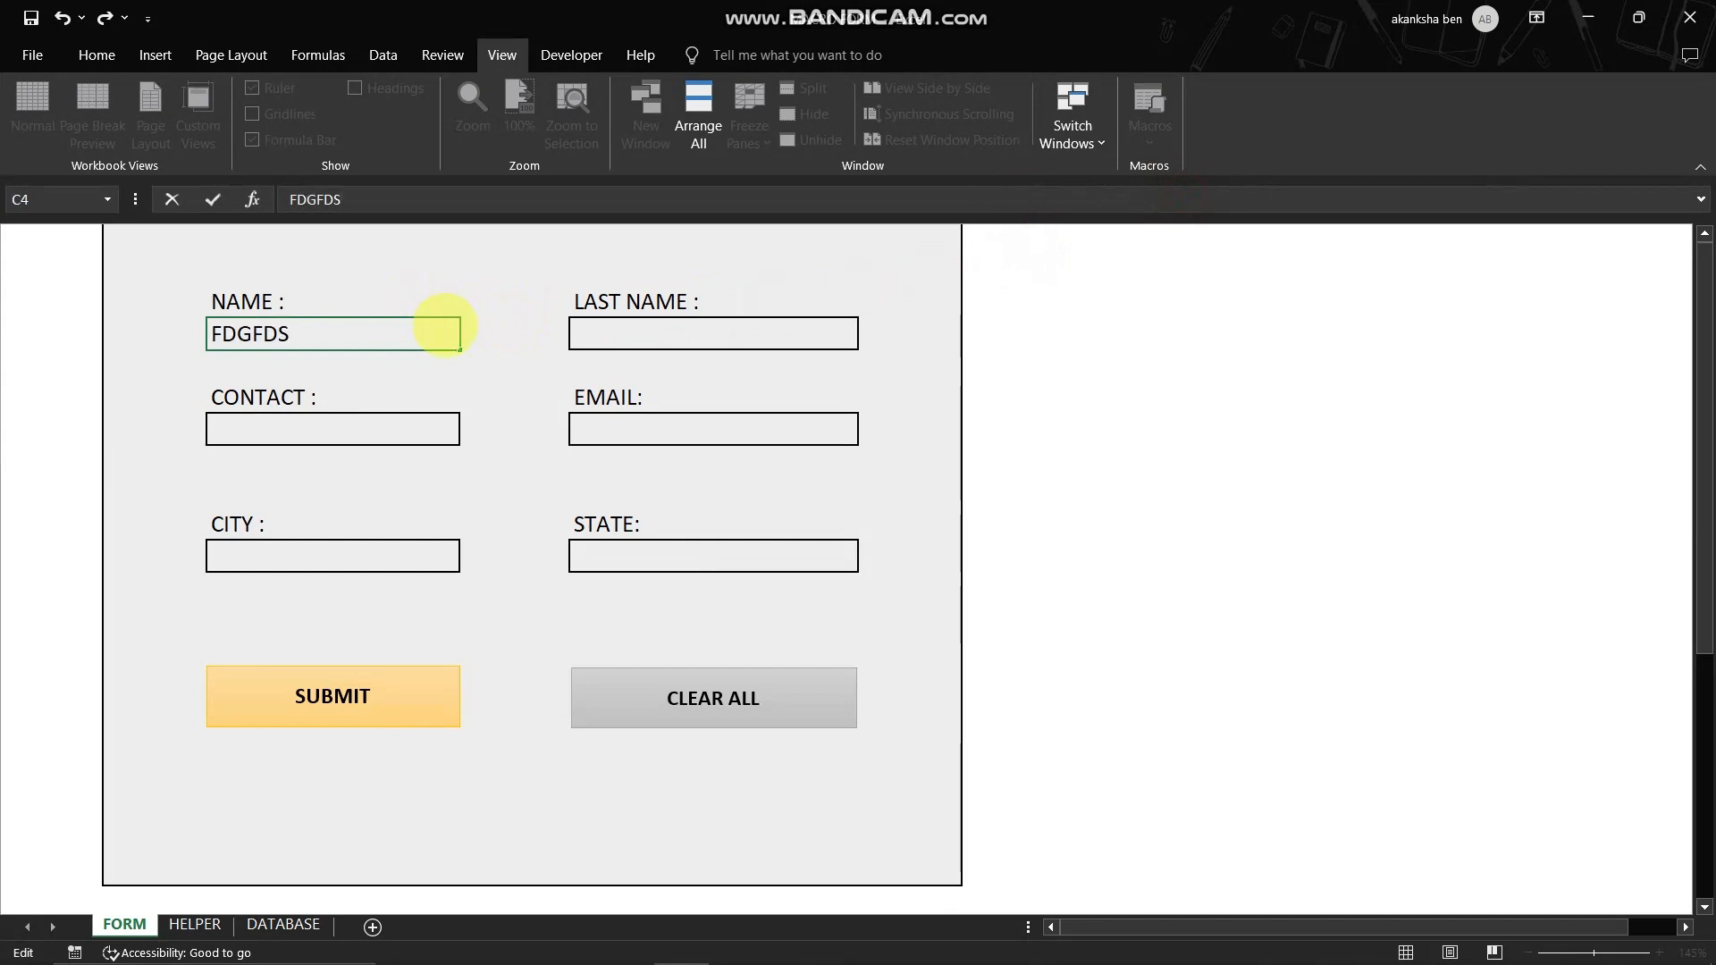
left_click(590, 330)
type("GFHFG")
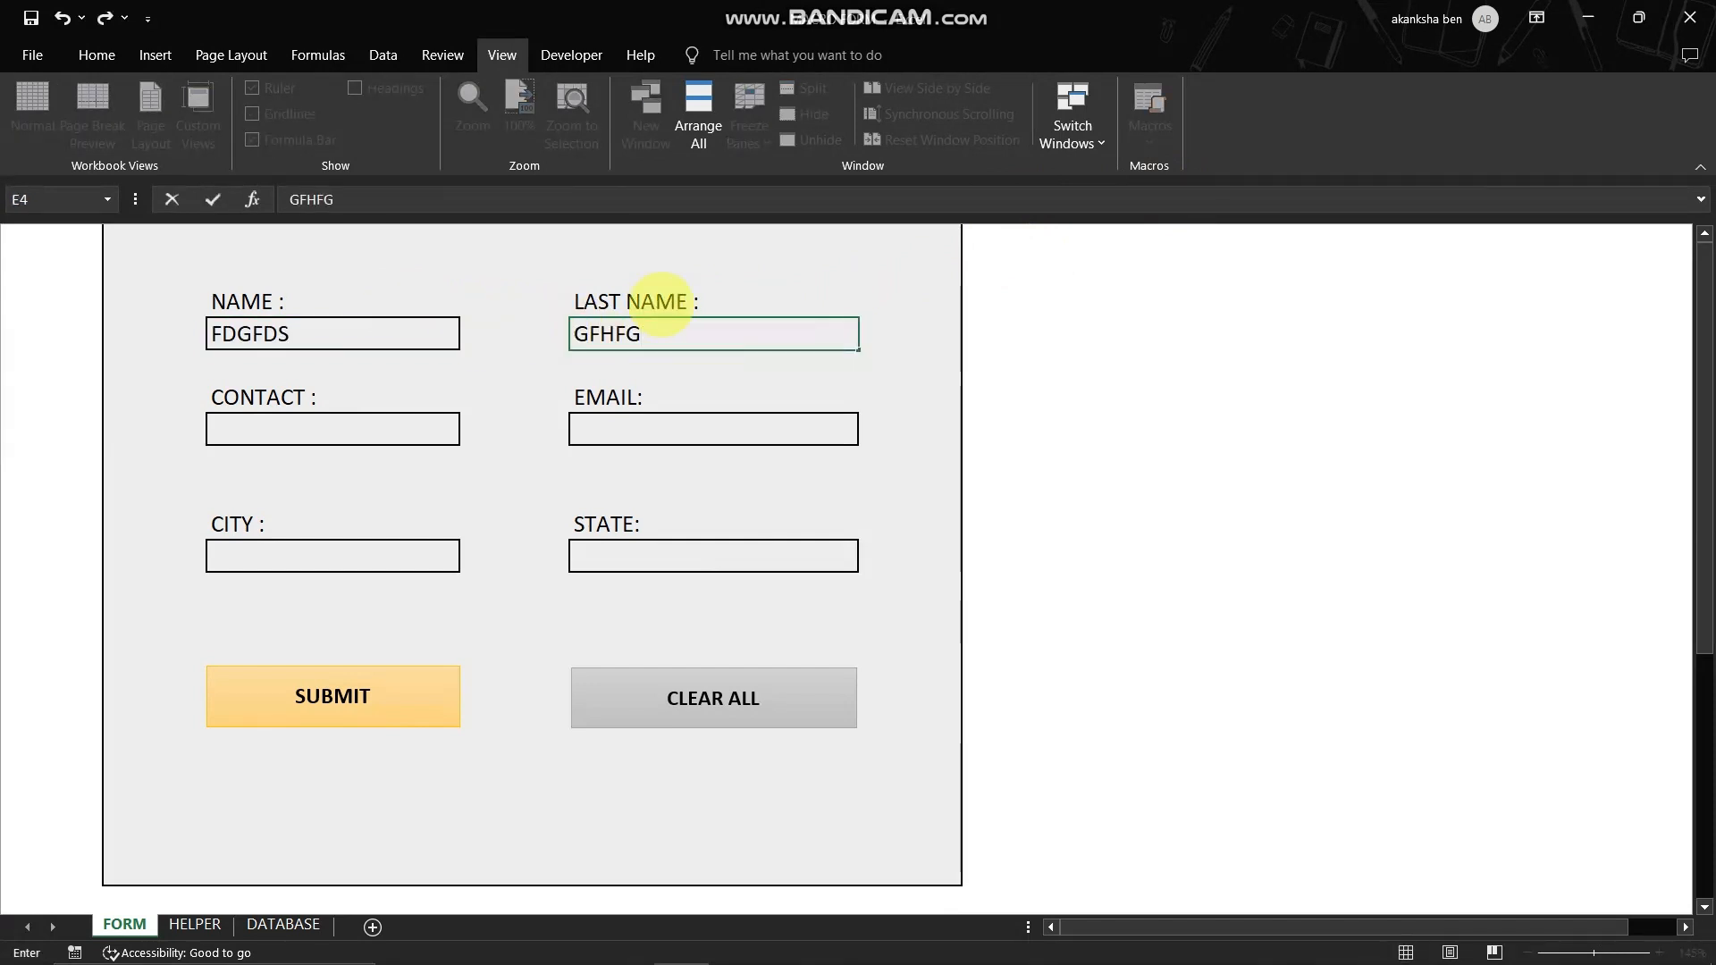
left_click(345, 438)
type("FGHDF")
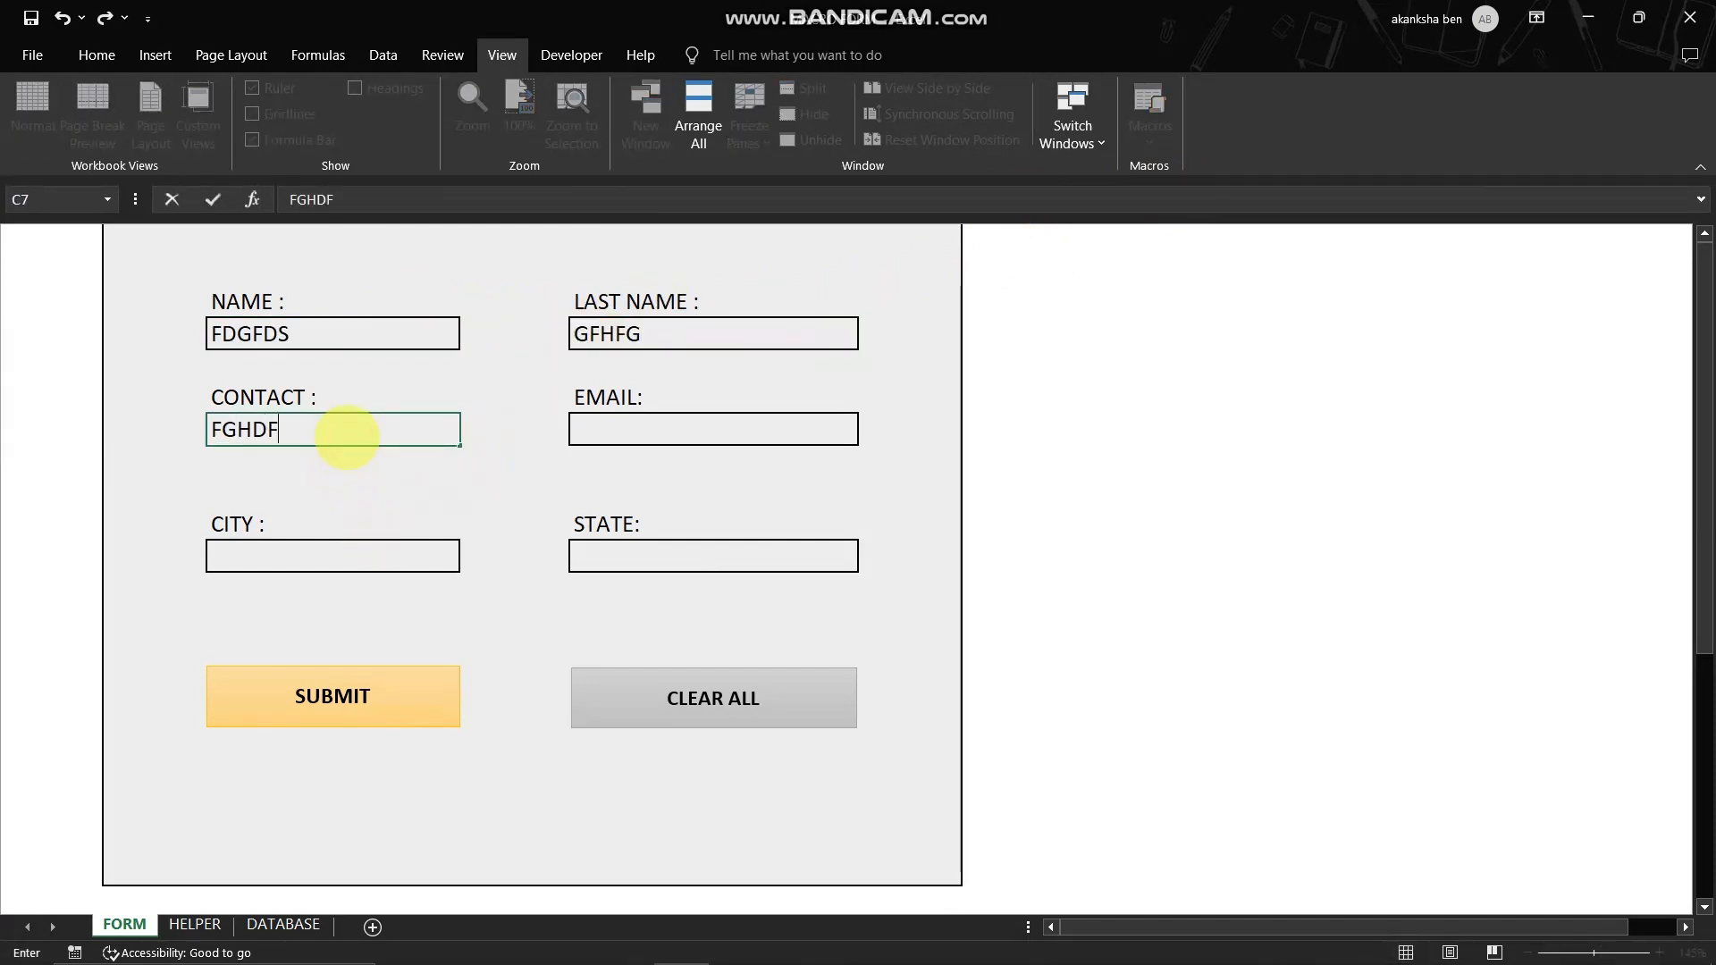
left_click(674, 435)
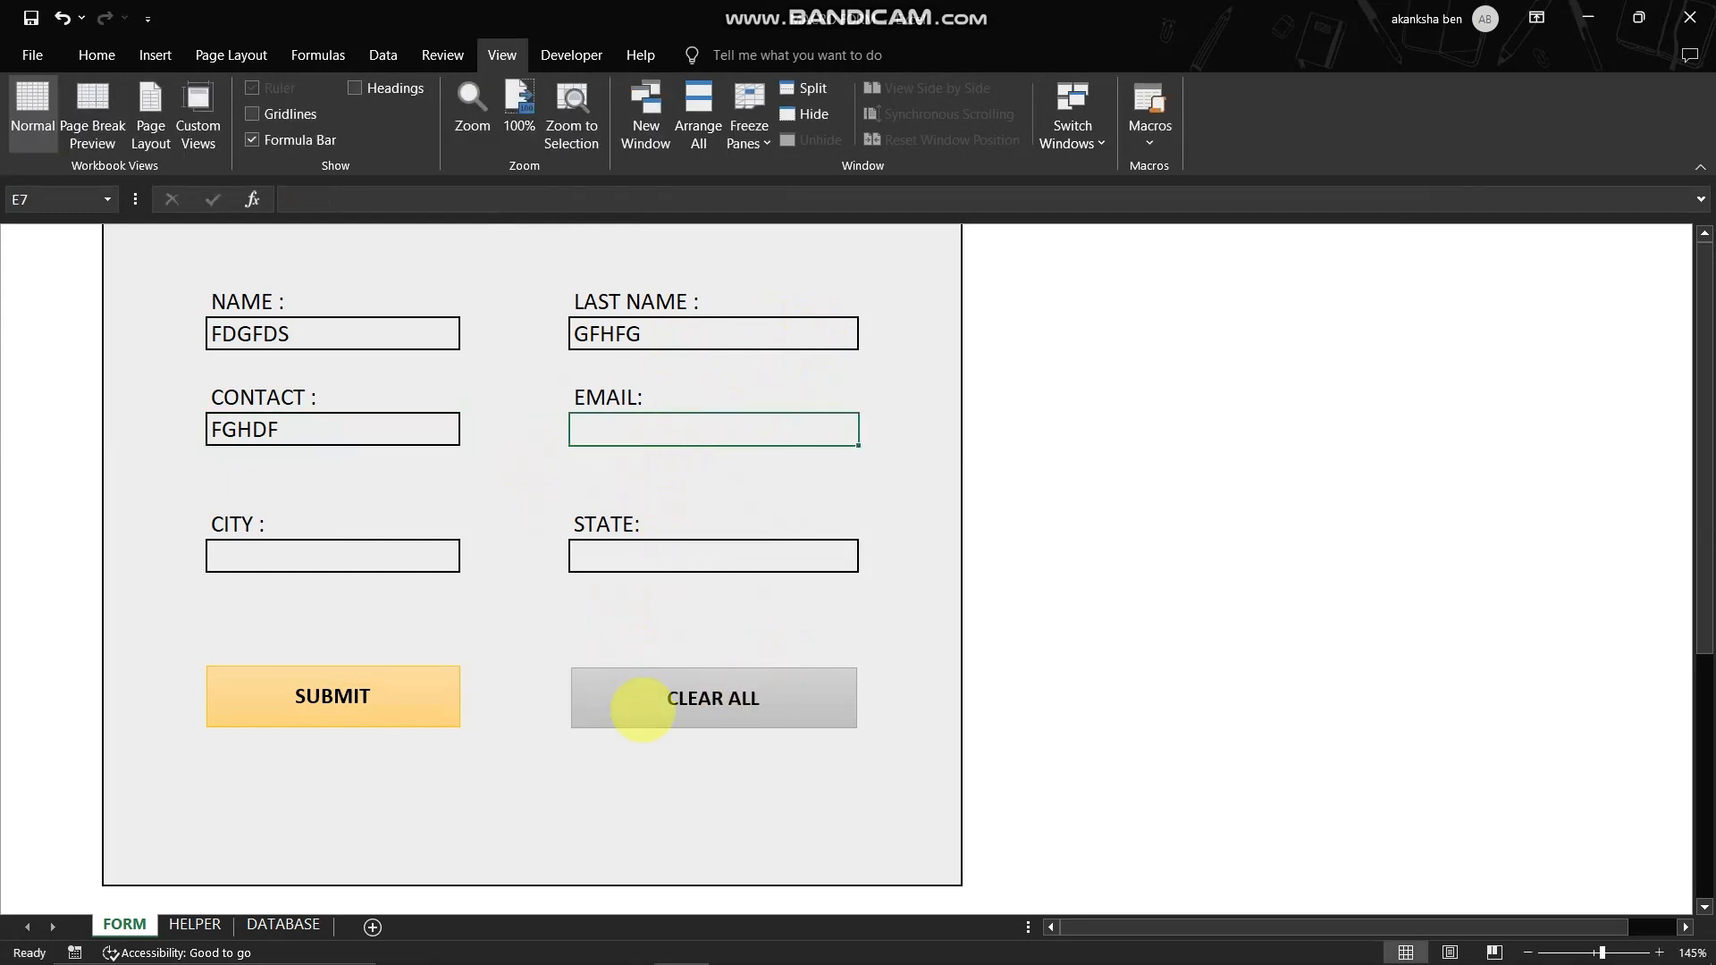
left_click(996, 672)
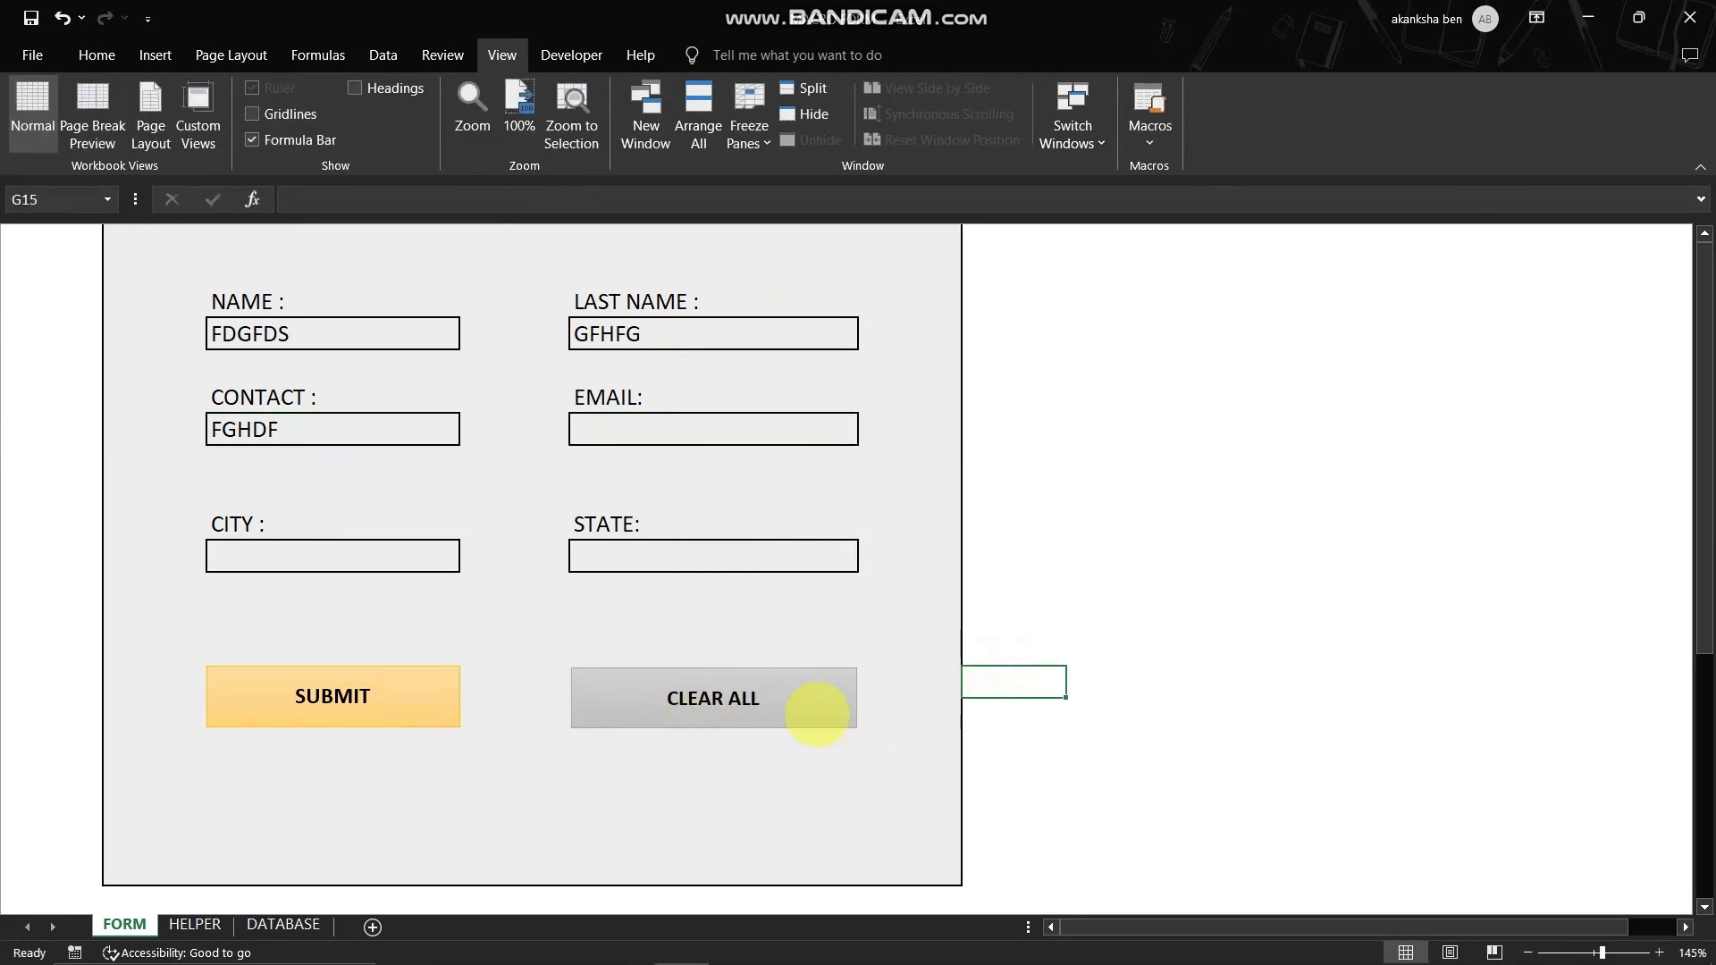
- Assign the CR macro to the CLEAR ALL button and run it on the sample entries
right_click(714, 686)
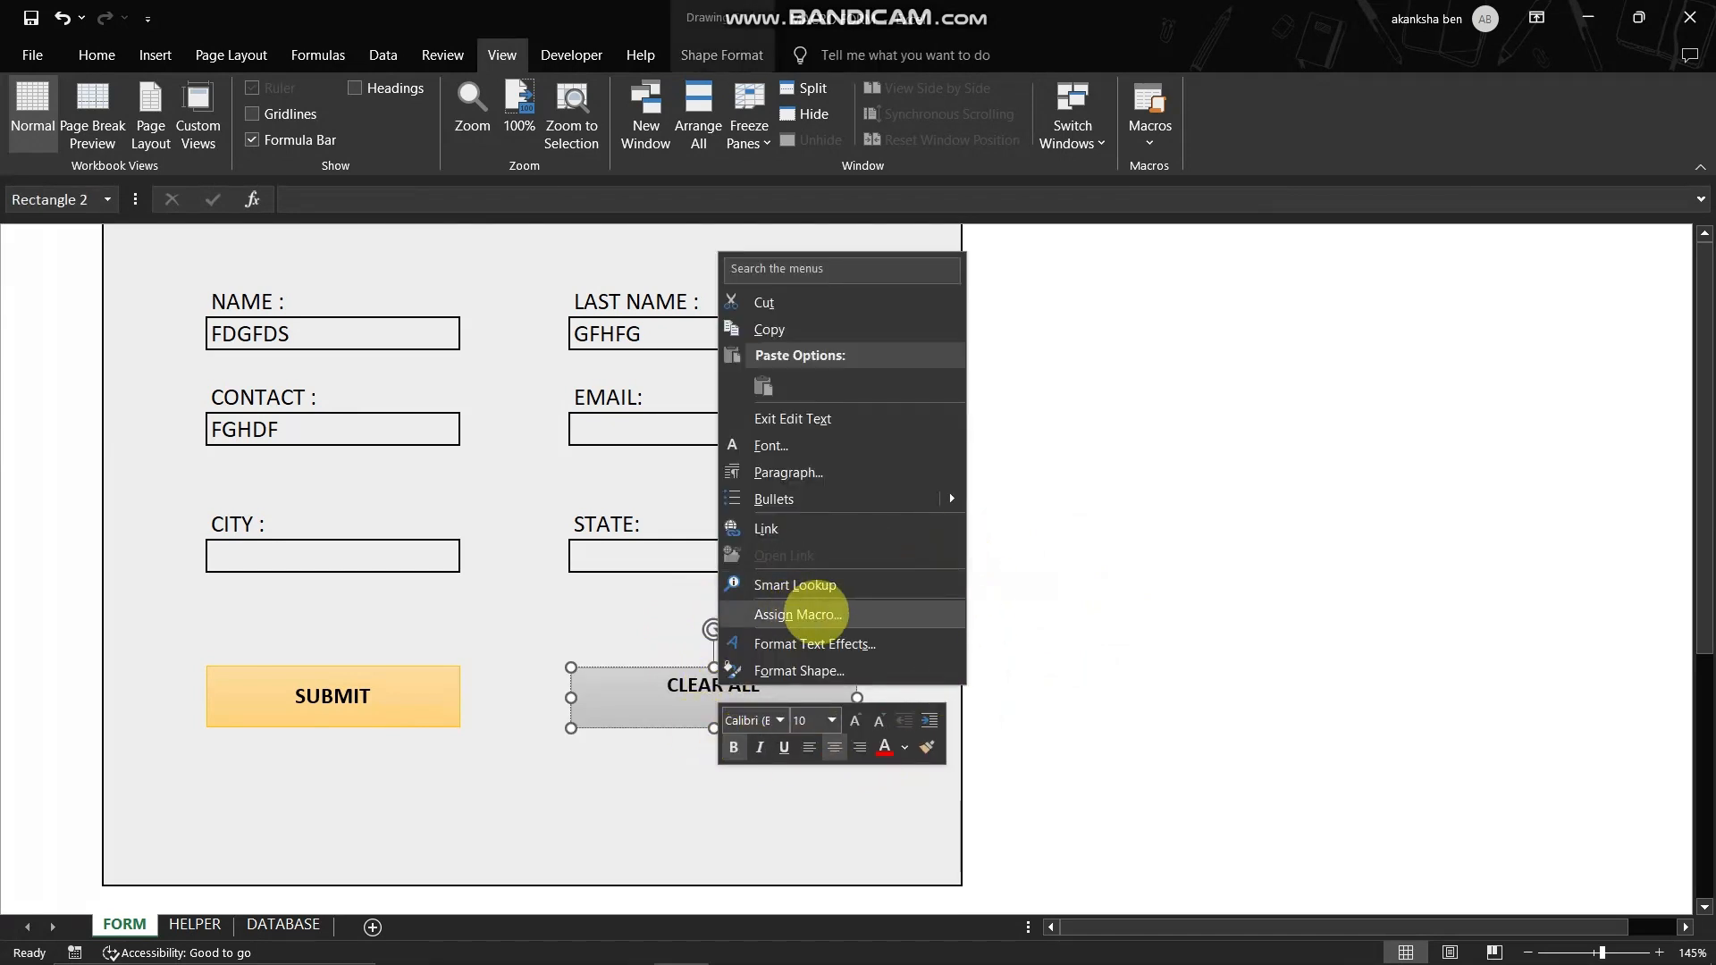
left_click(798, 614)
left_click(595, 480)
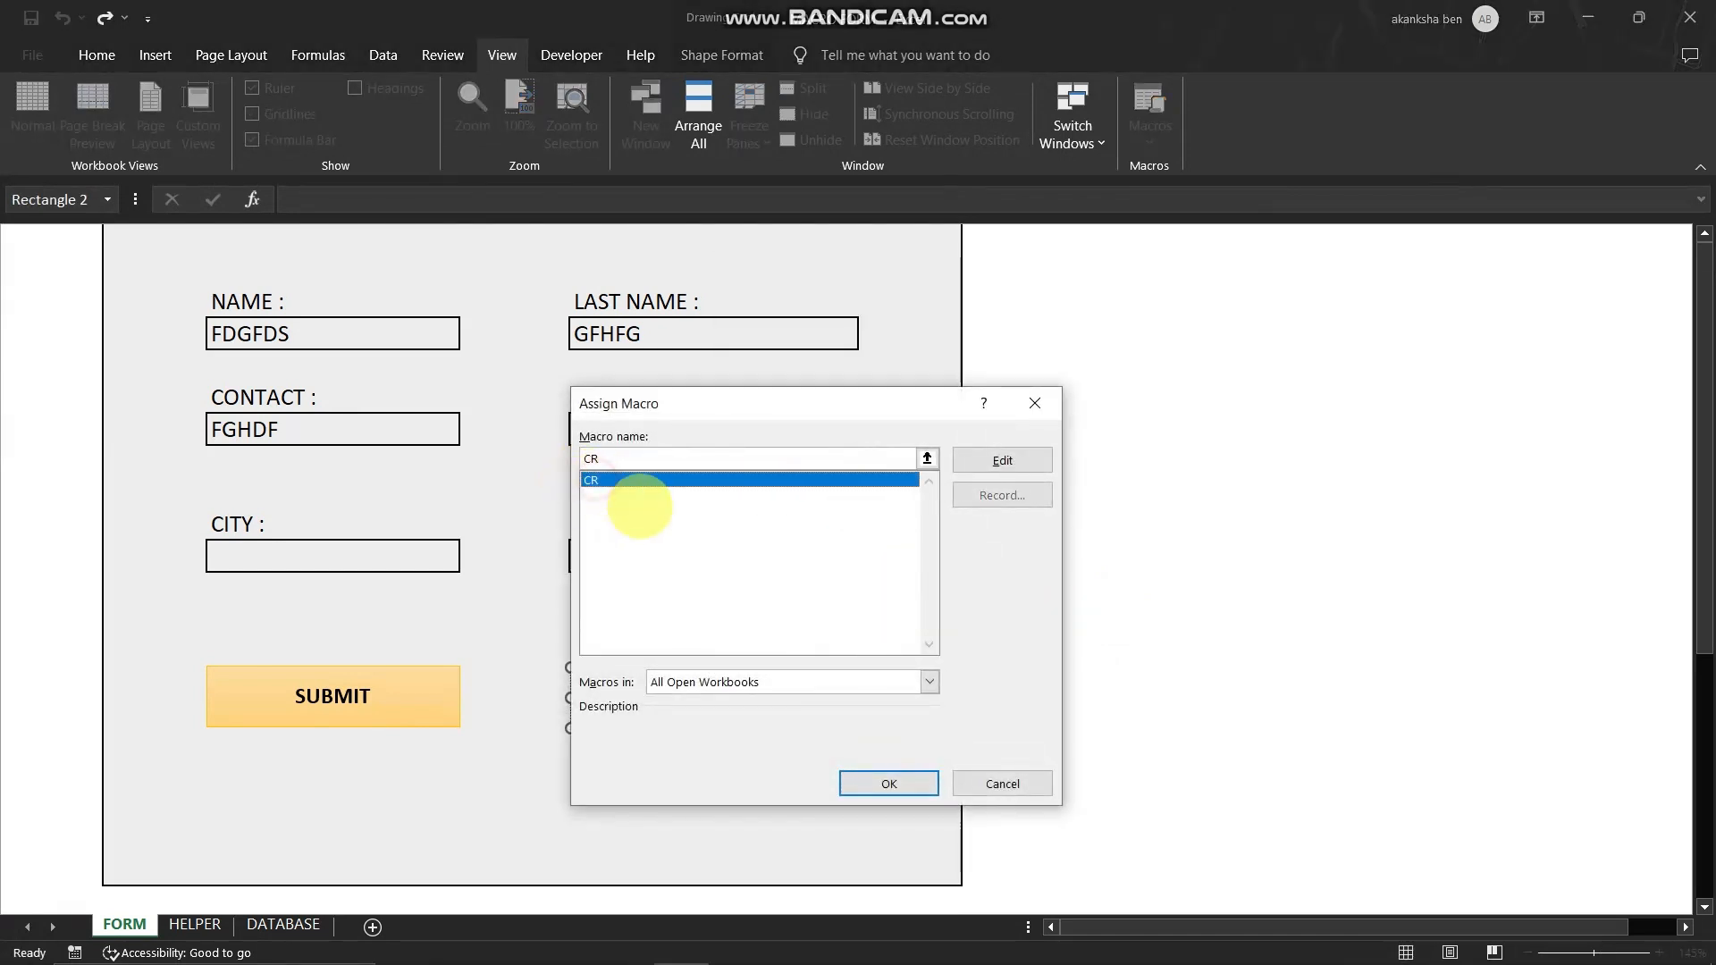
left_click_drag(727, 394, 1130, 297)
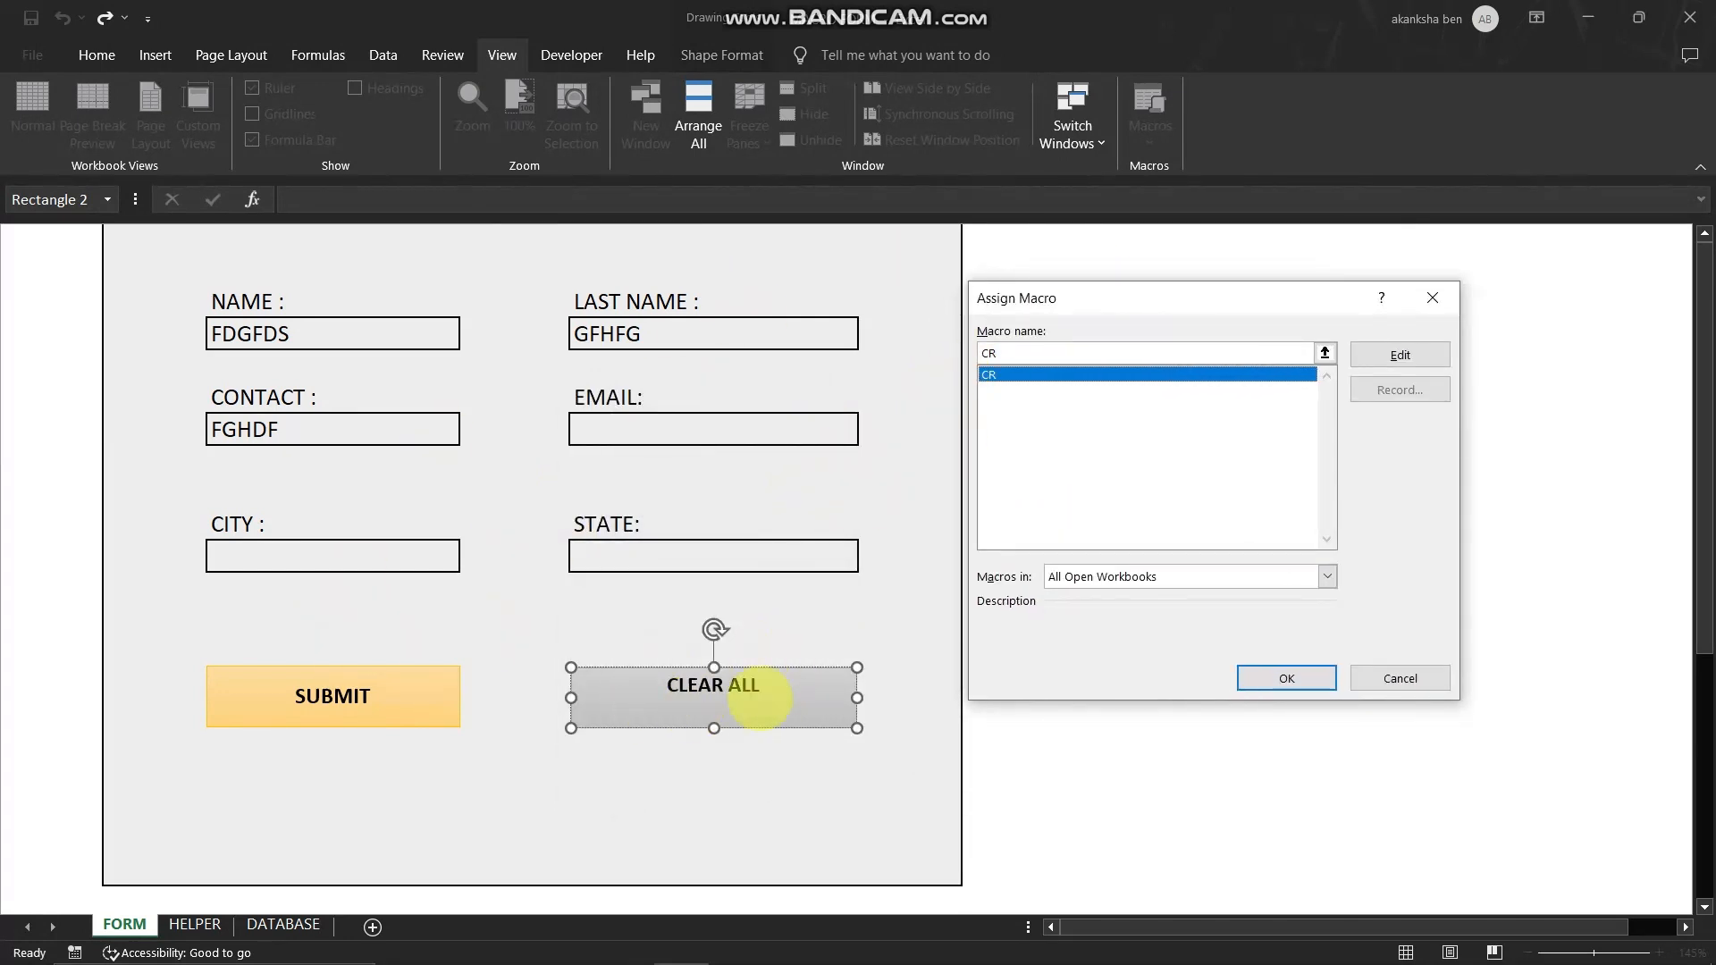
left_click(1251, 678)
left_click(998, 702)
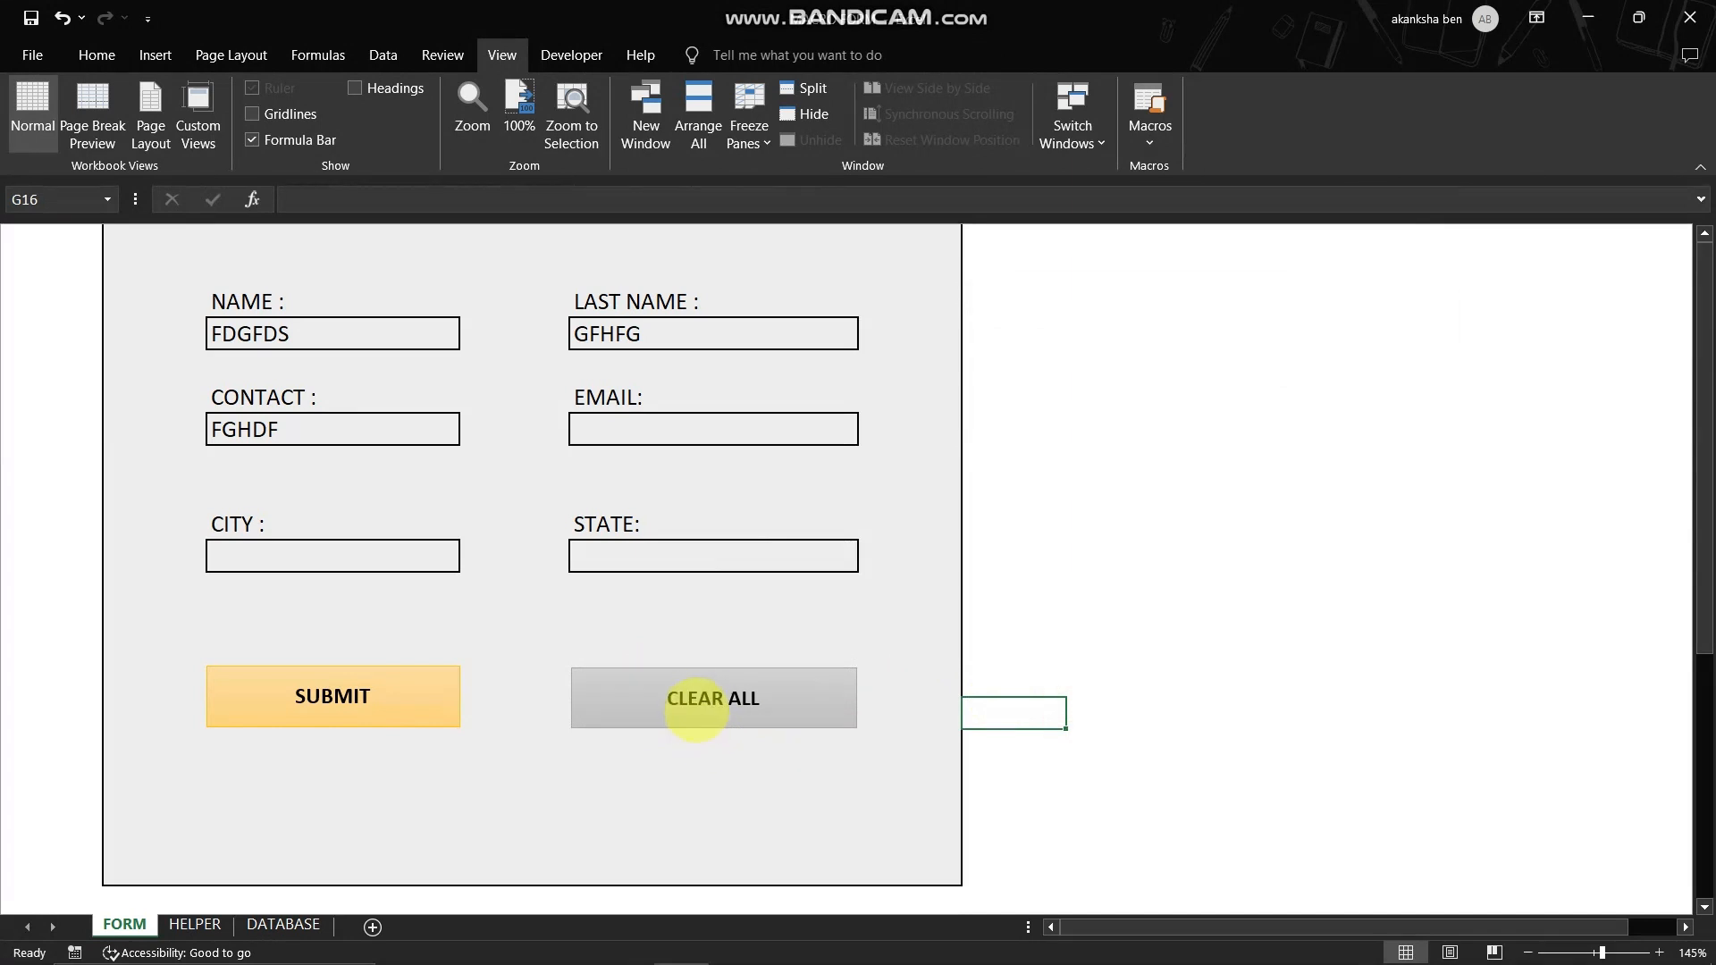
left_click(698, 698)
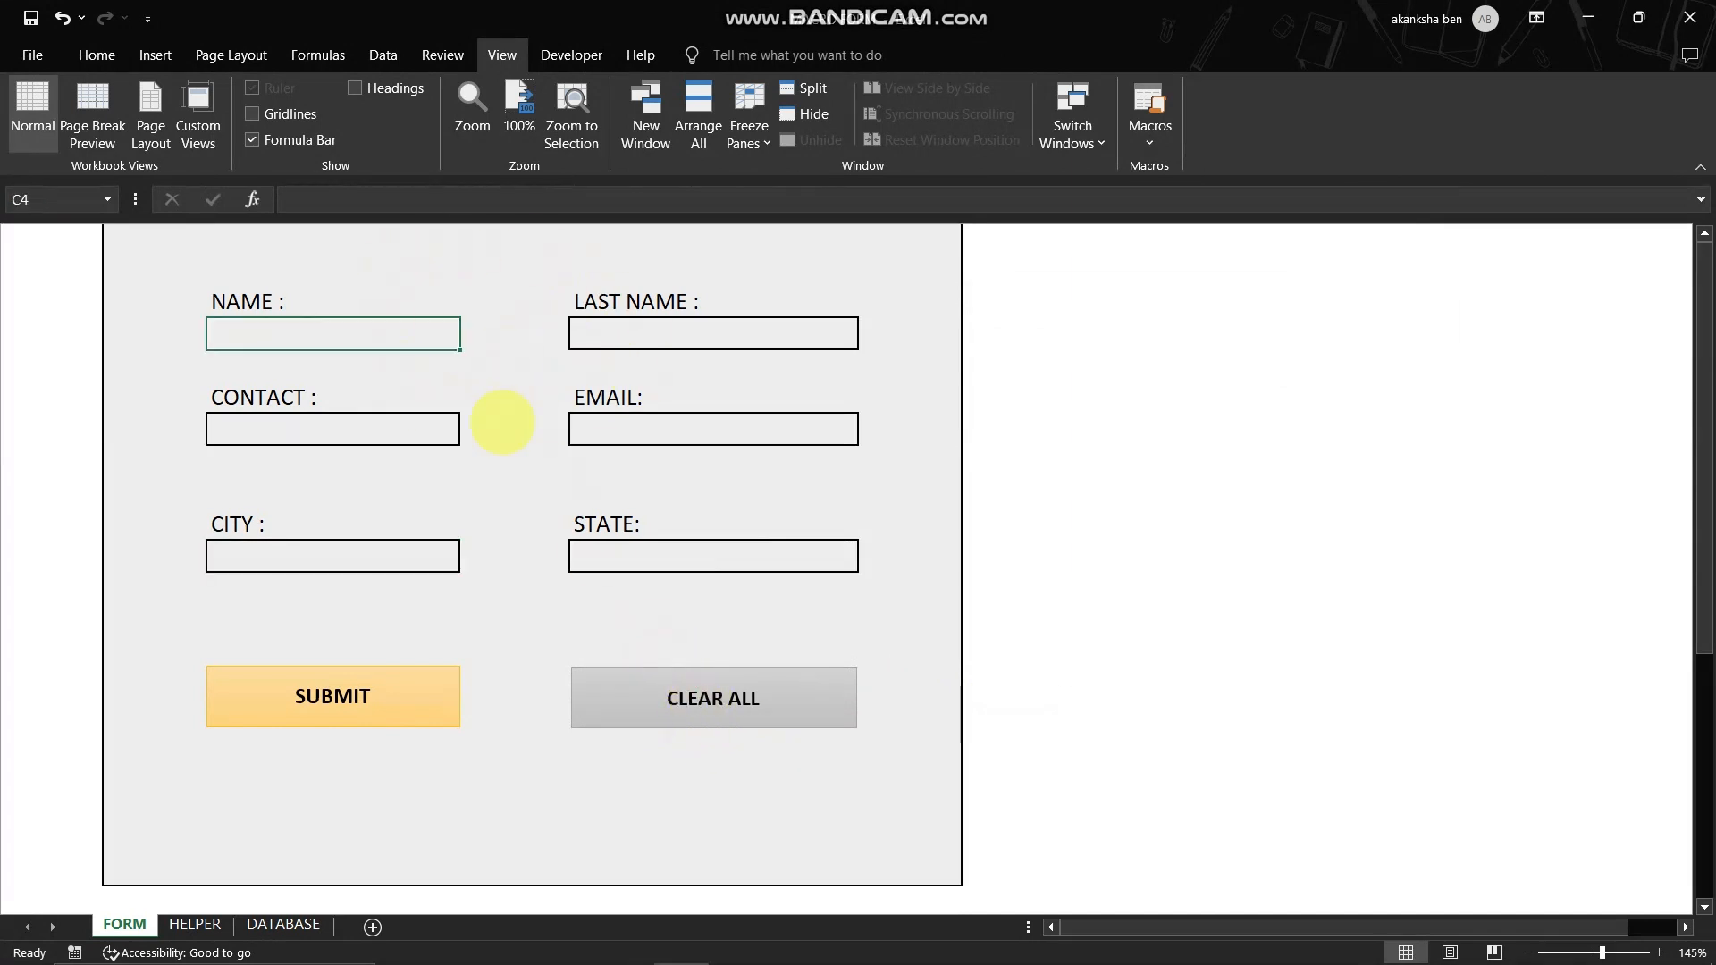
- Test CLEAR ALL again after entering SFA in NAME, RTGRDG in CONTACT and TYDHTF in CITY
type("SFA")
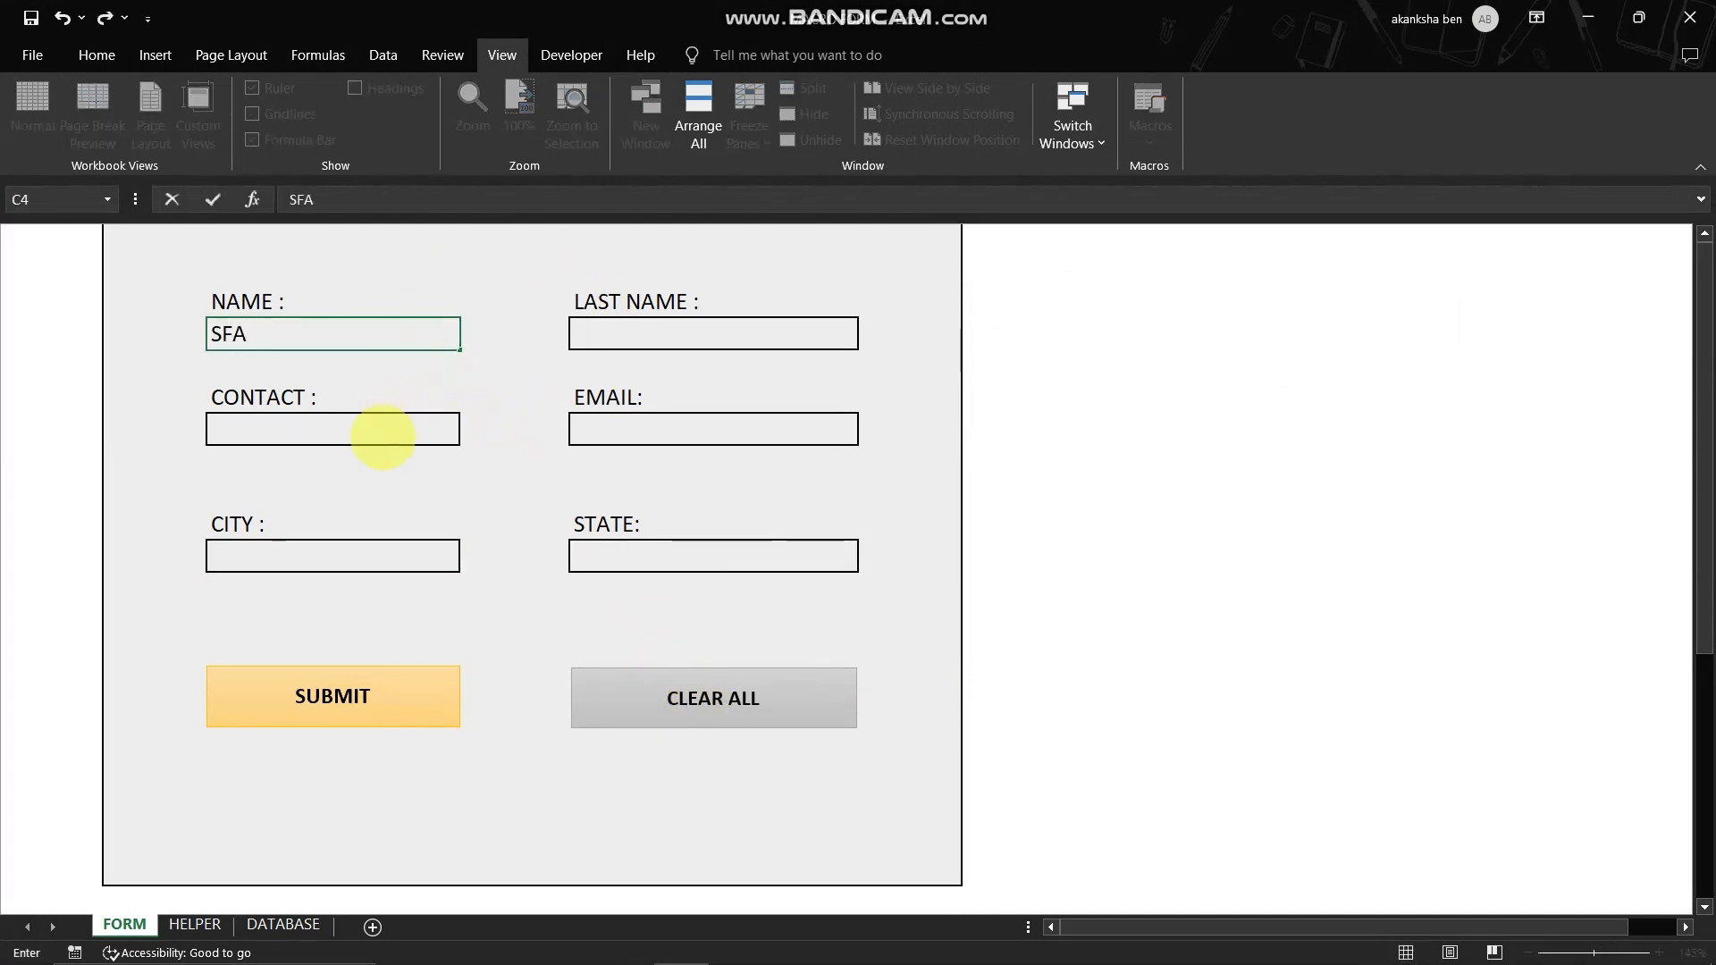
left_click(383, 432)
type("RTGRDG")
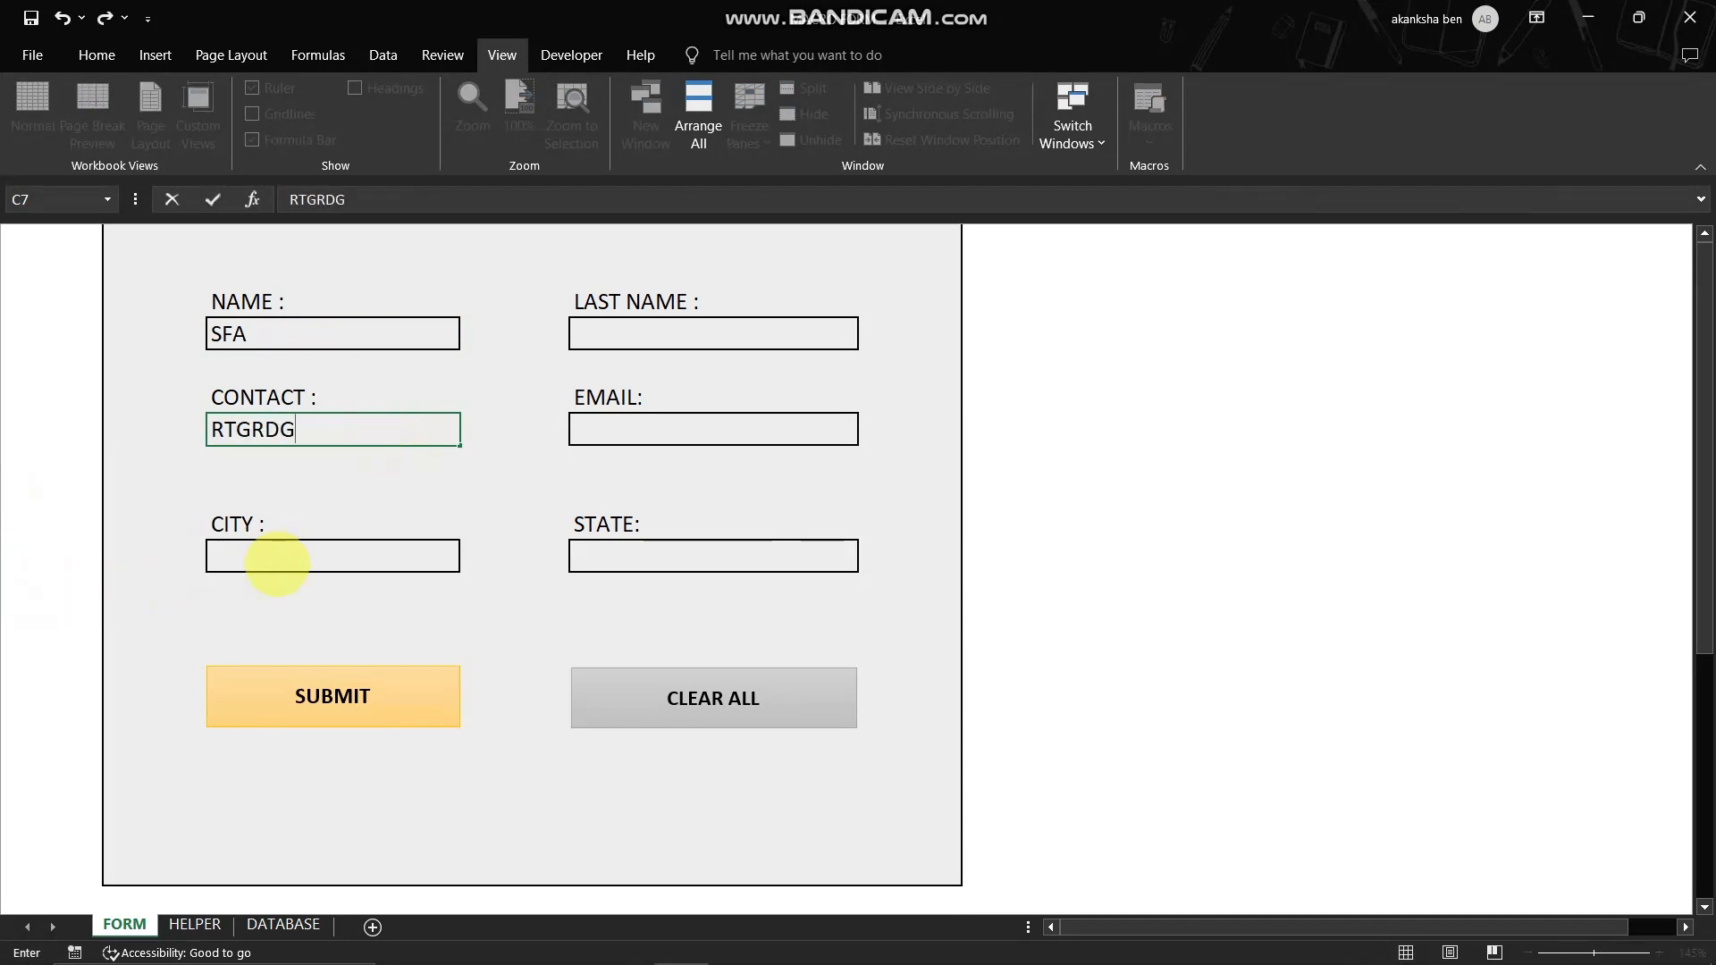
left_click(277, 563)
type("TYDHTF")
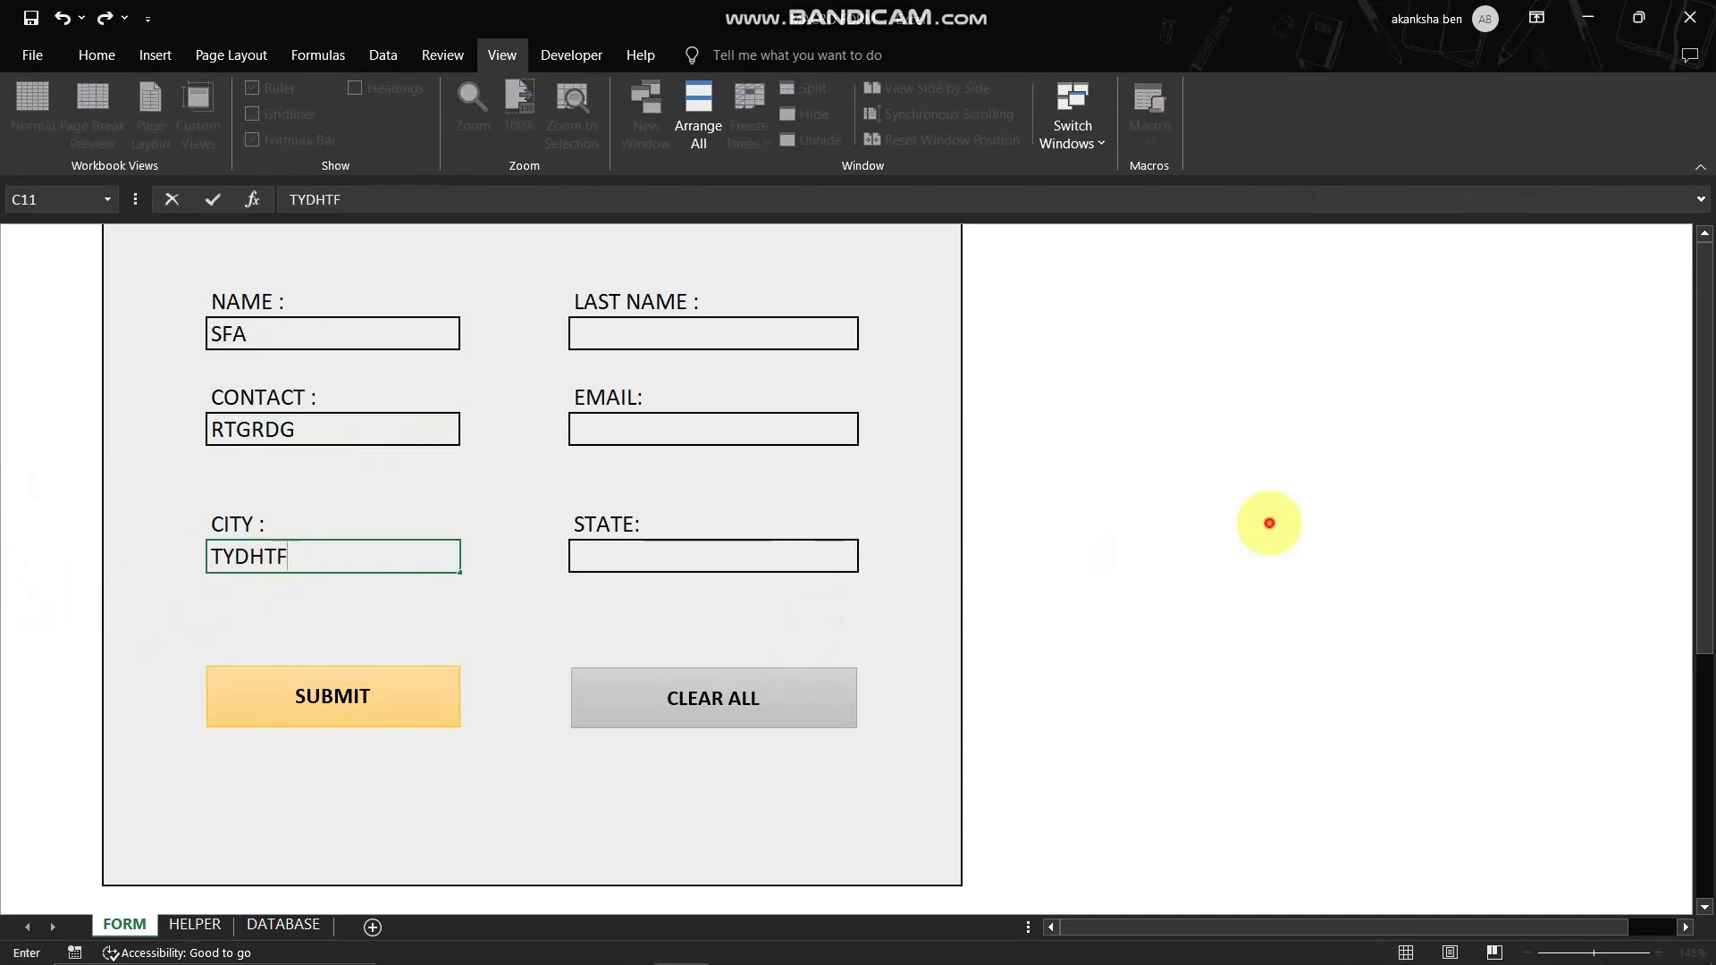
left_click(1267, 521)
left_click(710, 697)
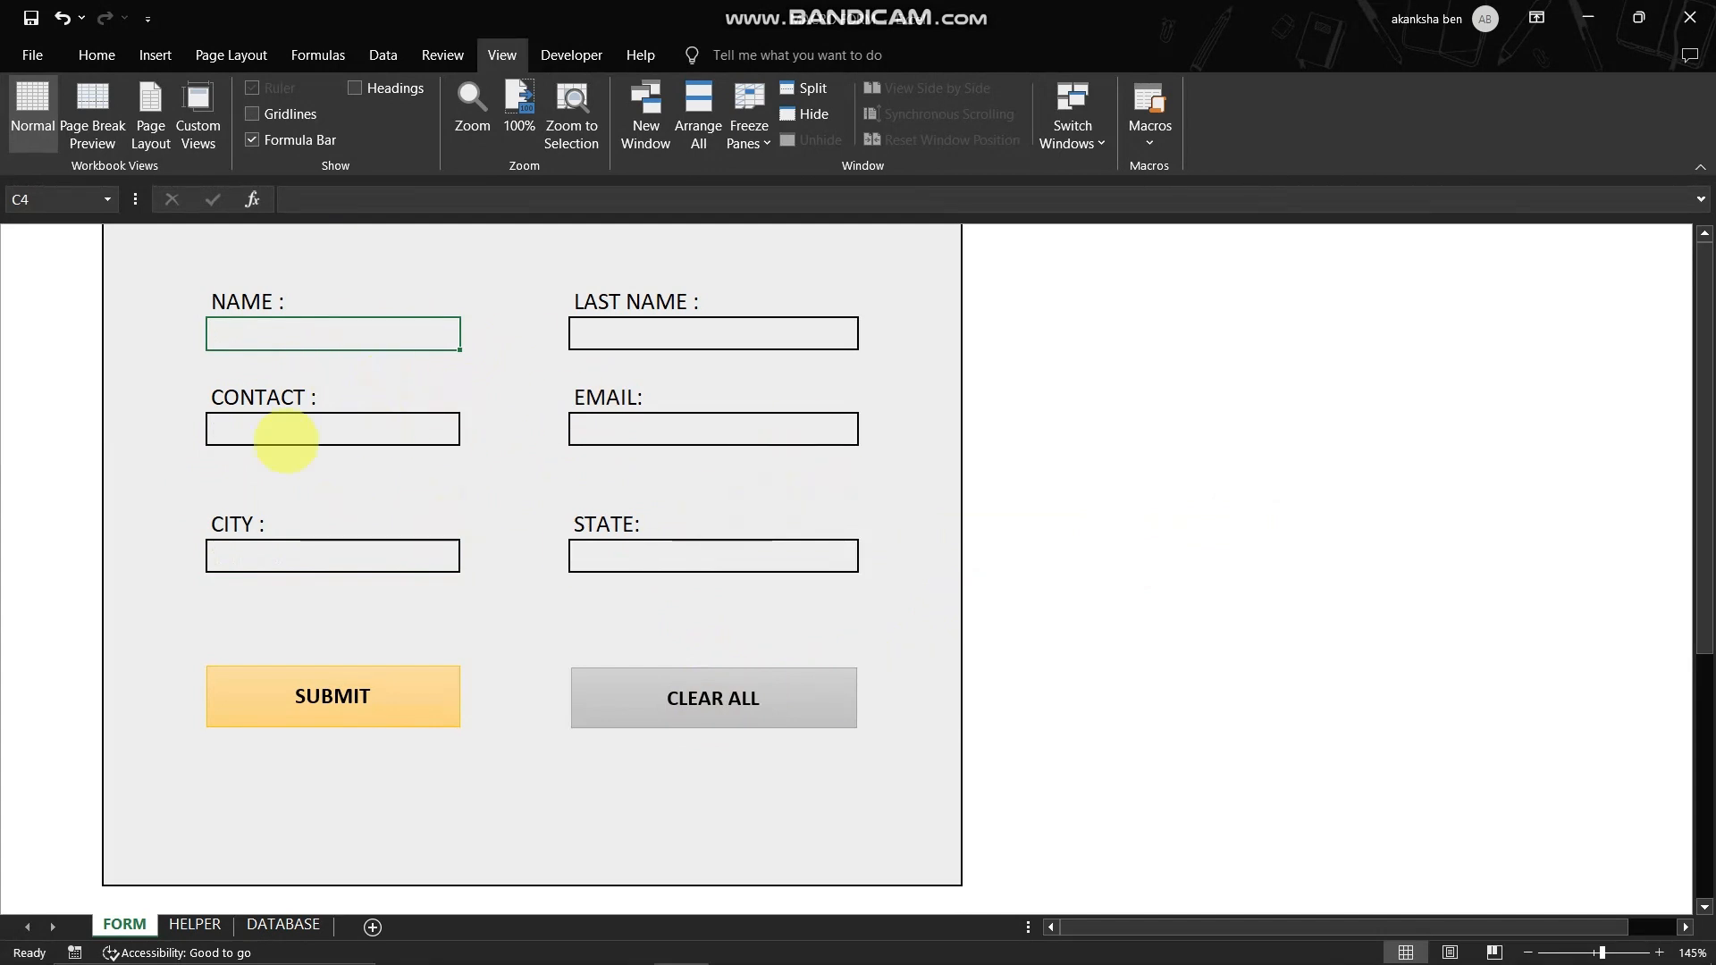
left_click(41, 362)
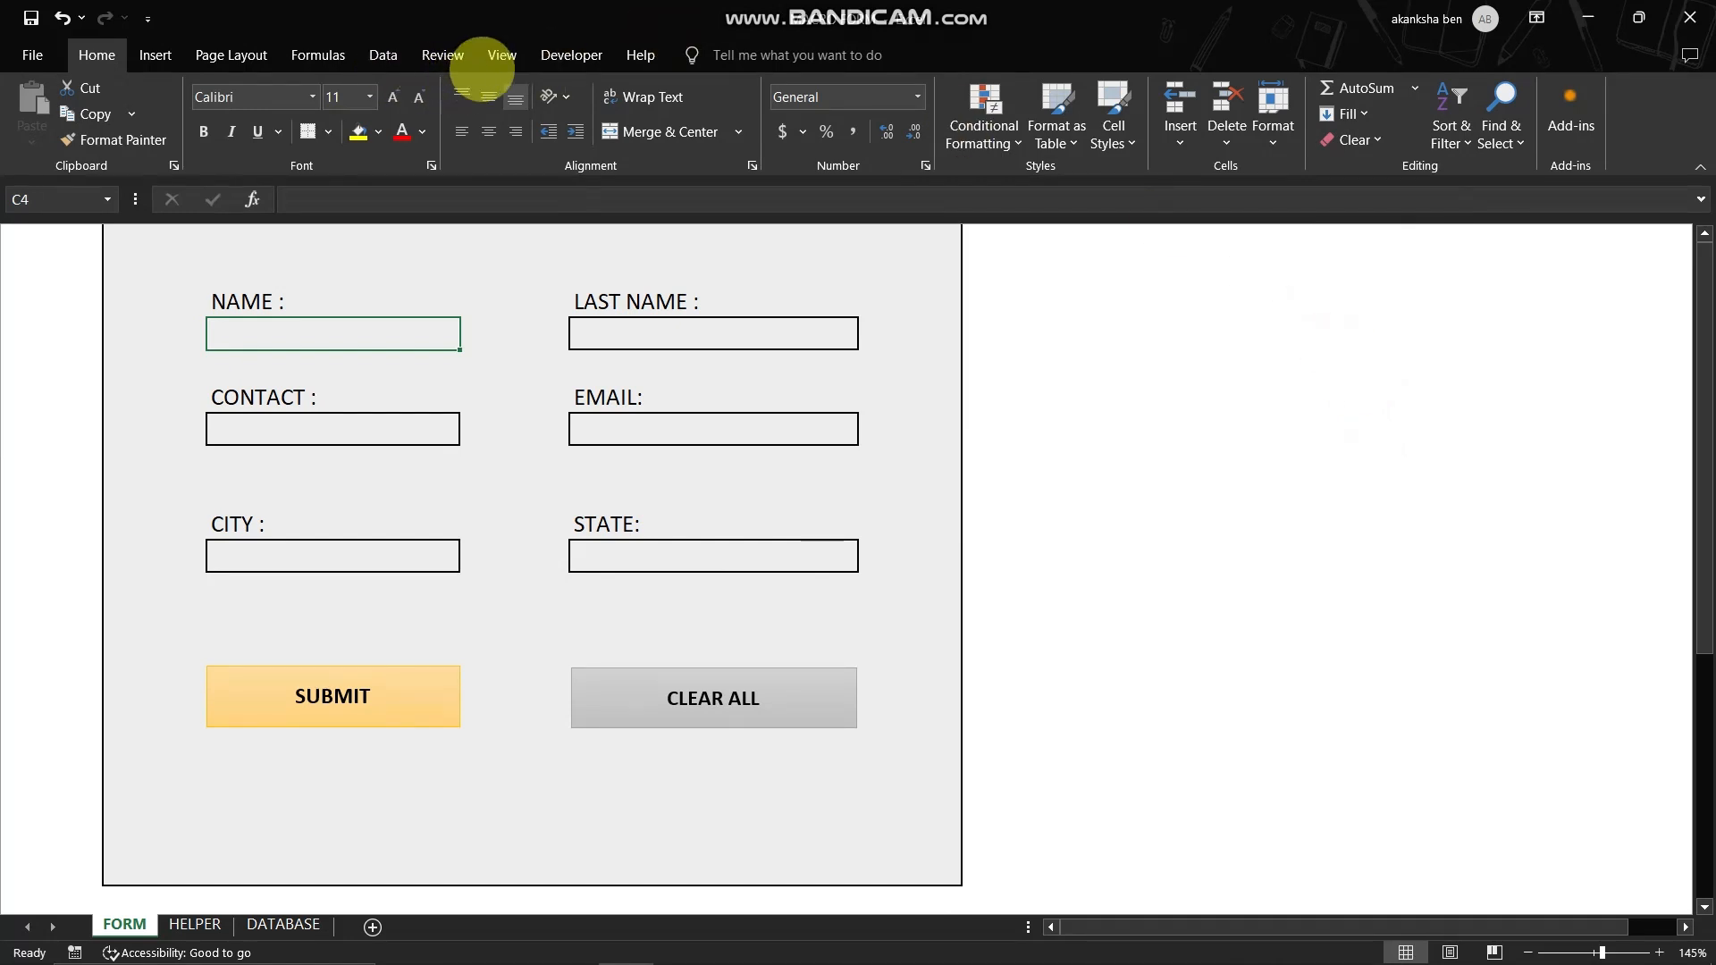
- Start recording a macro named SB, stored in This Workbook, from the FORM sheet
left_click(500, 55)
left_click(1158, 134)
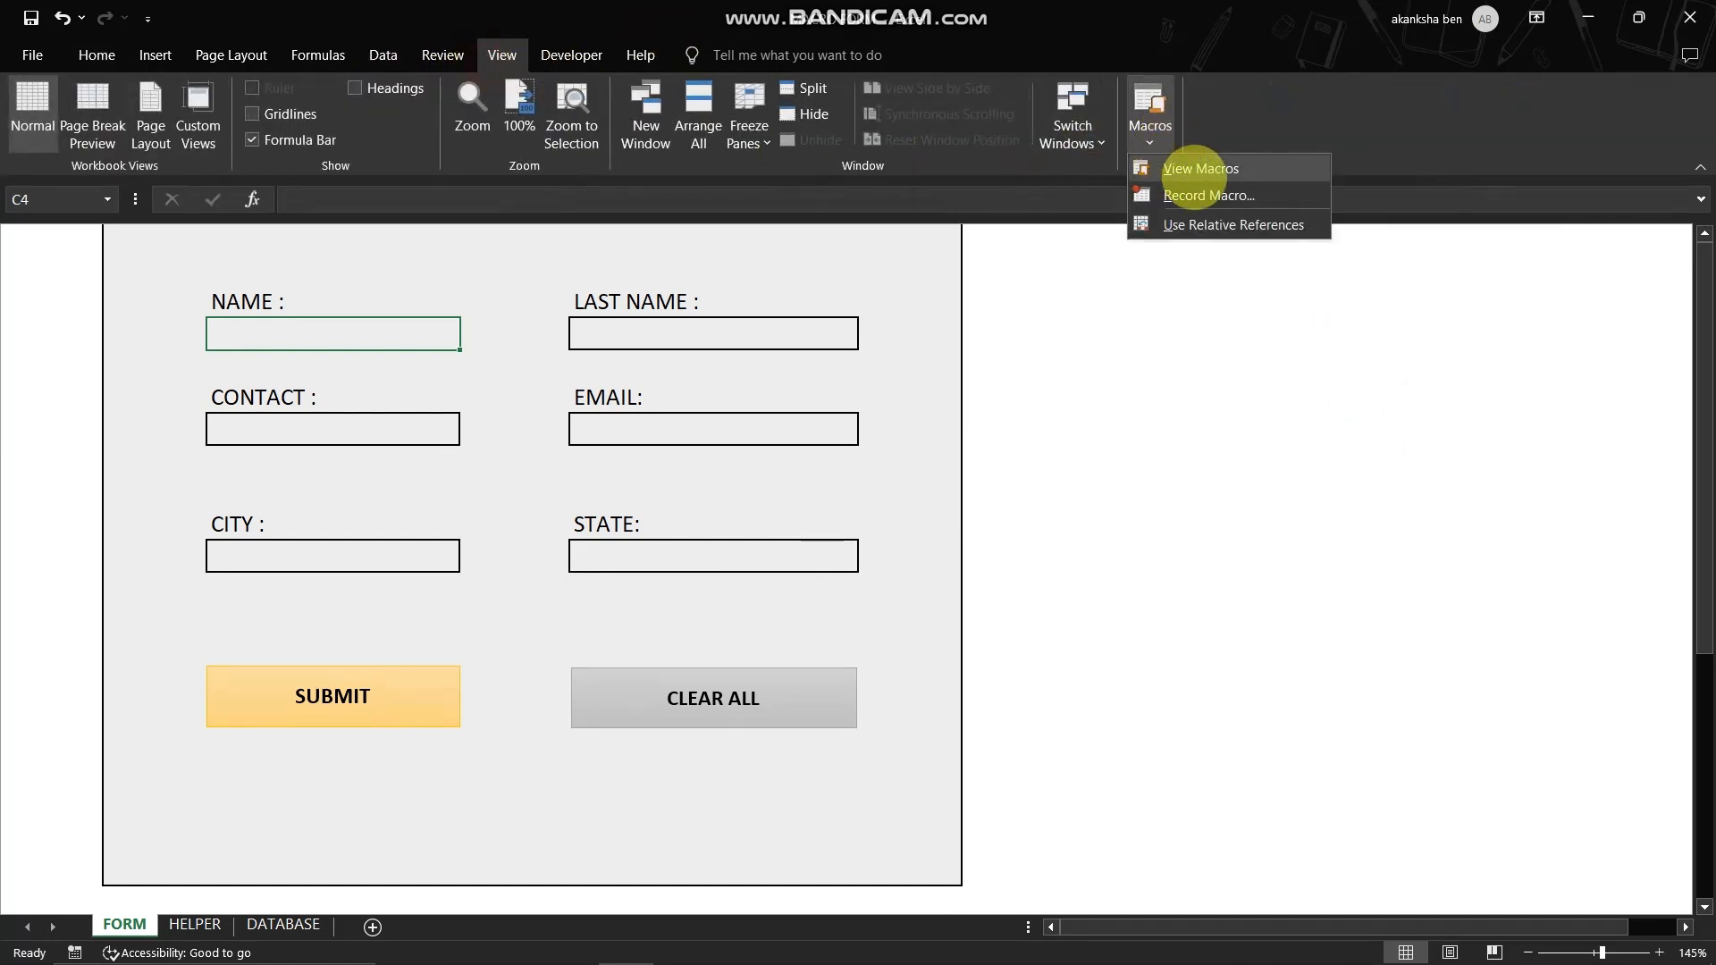
left_click(1238, 191)
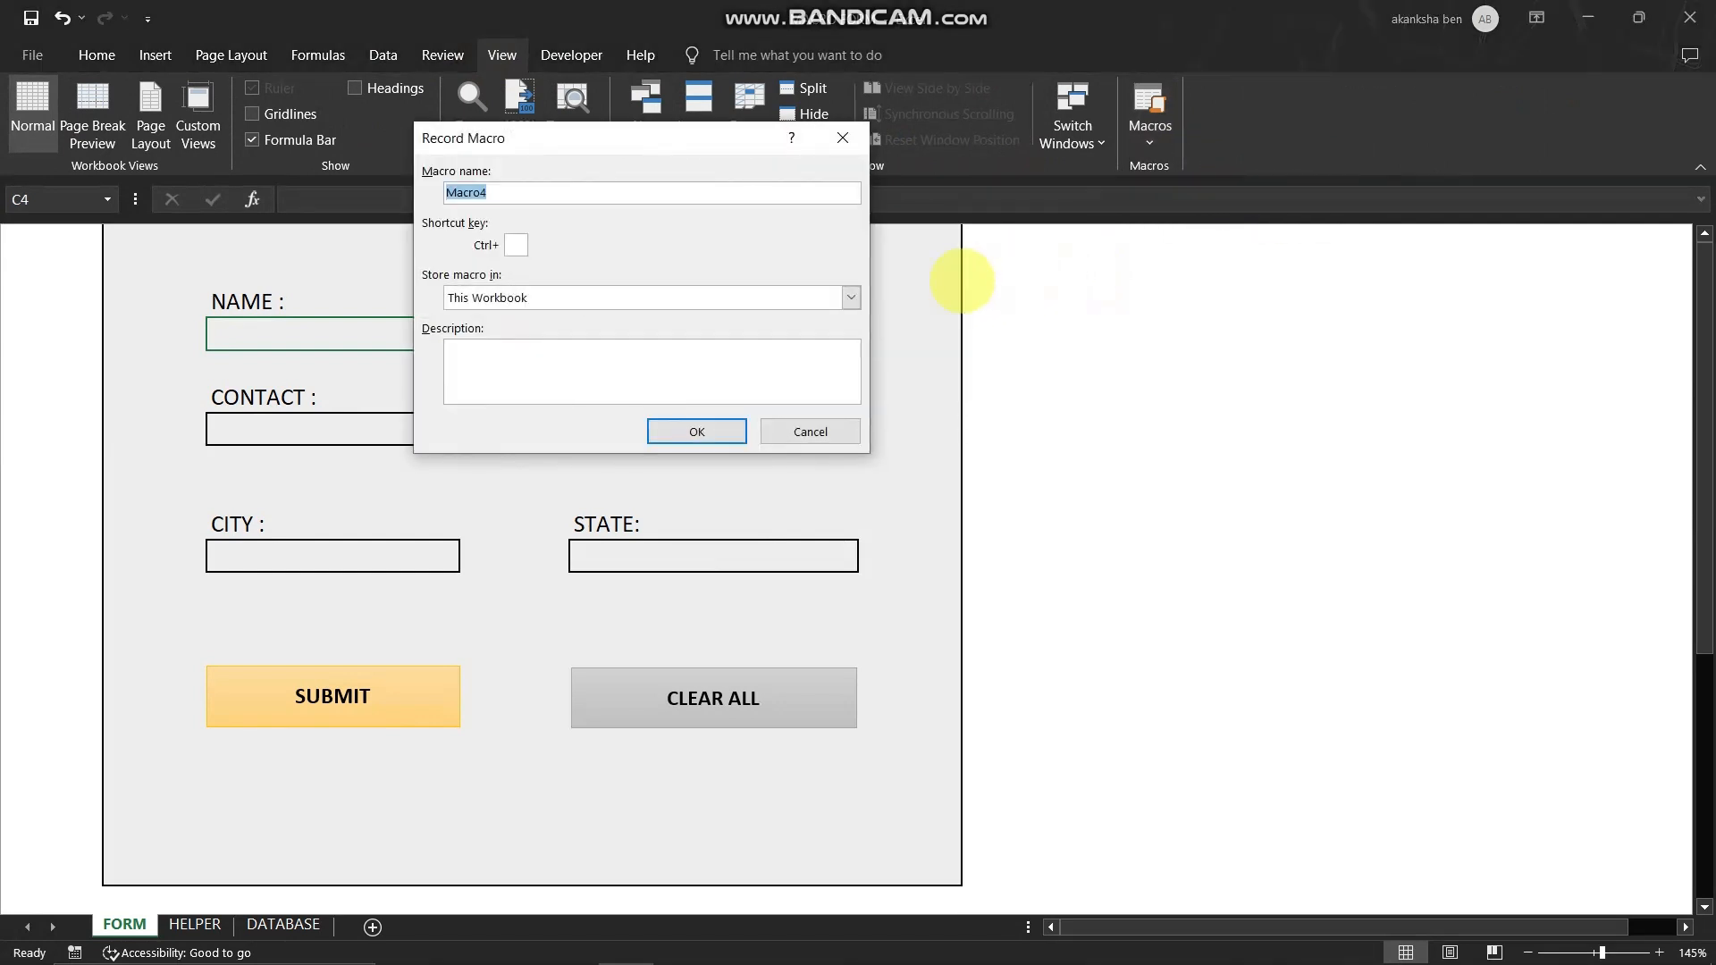
type("SB")
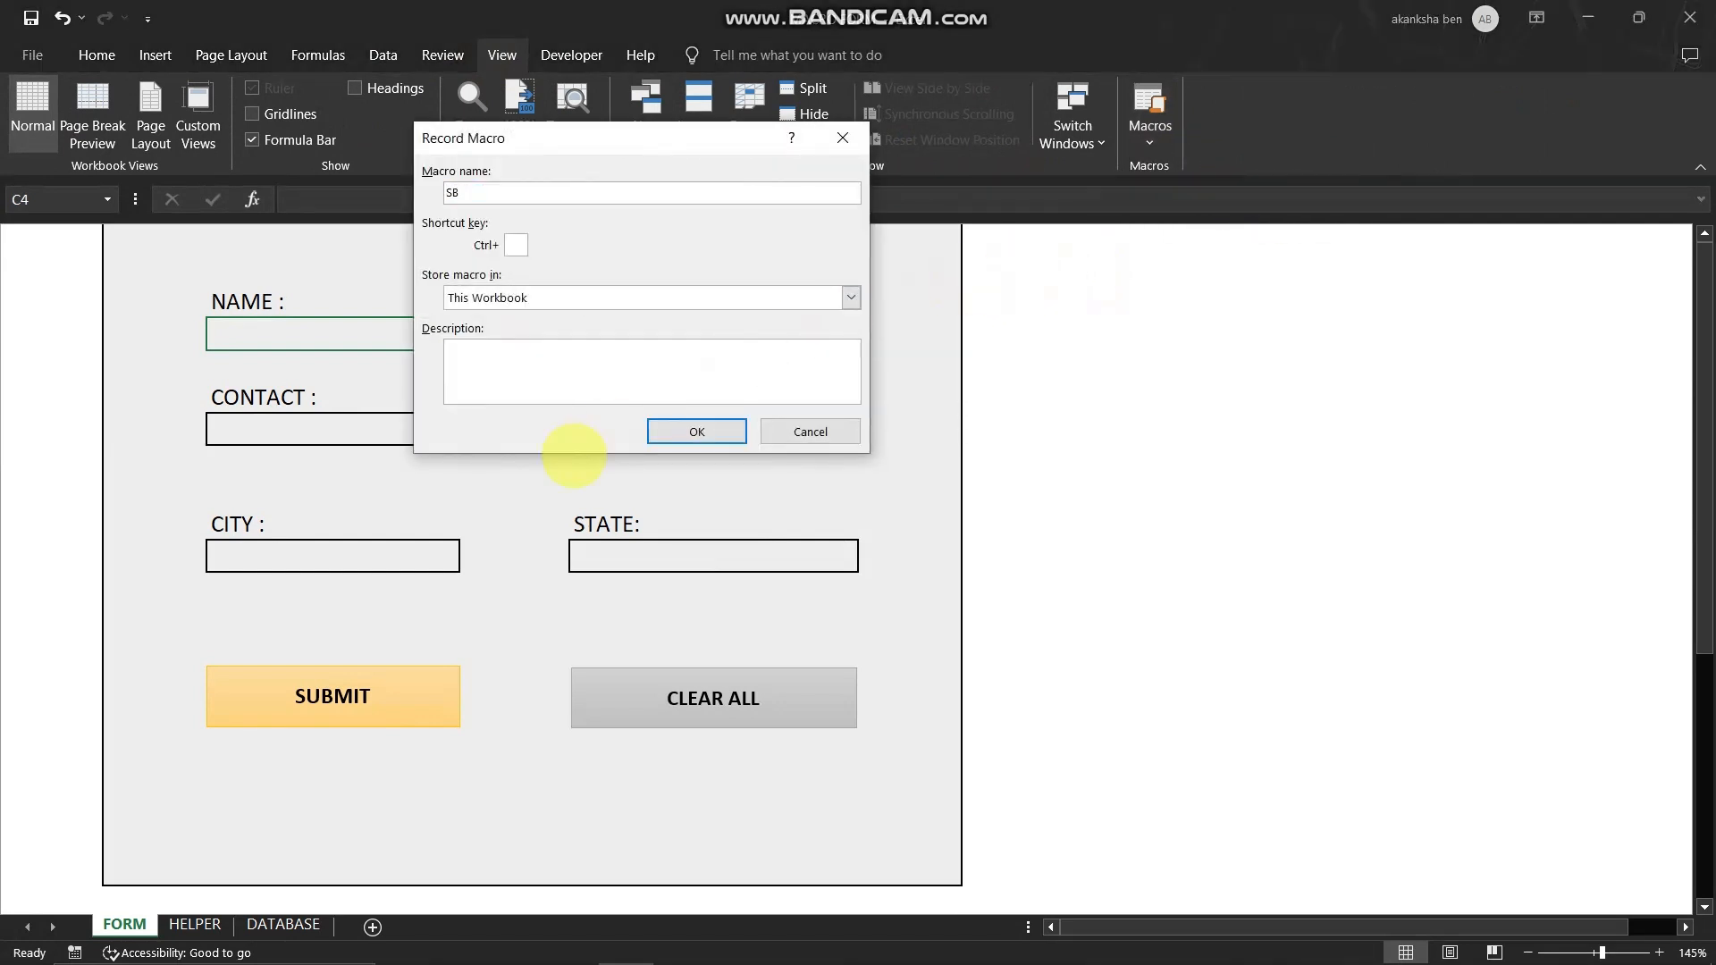
left_click(697, 432)
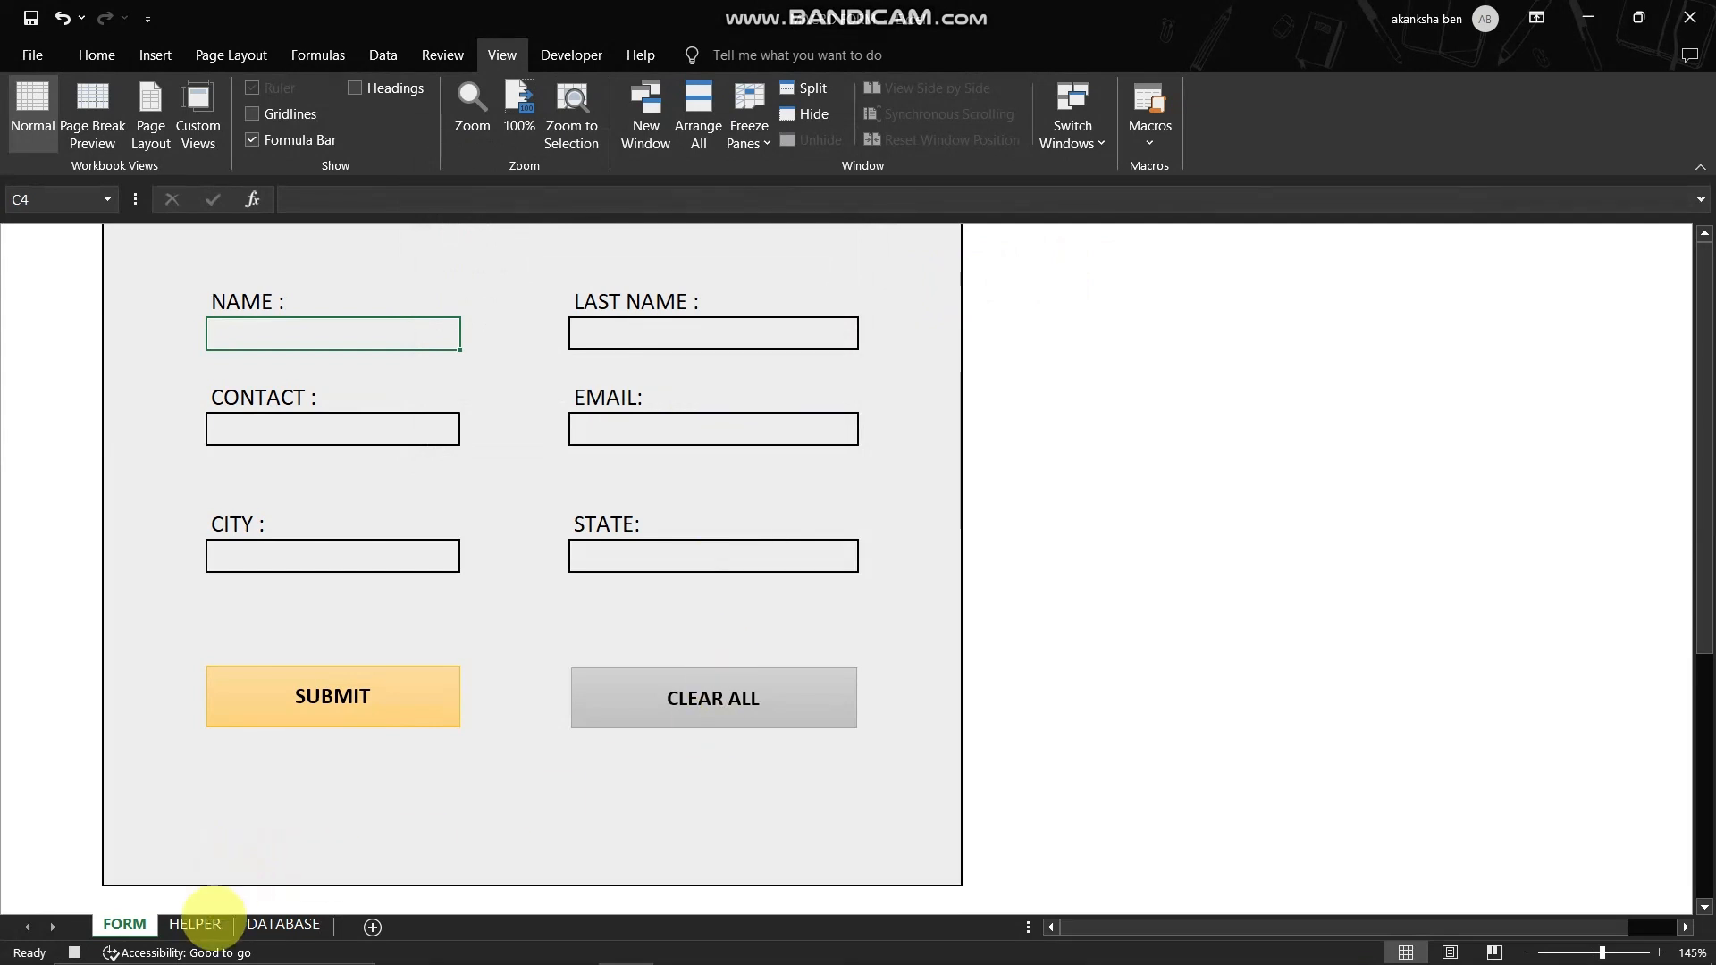
- Copy D11:D16 on the HELPER sheet and paste it at F21 as transposed values
left_click(199, 925)
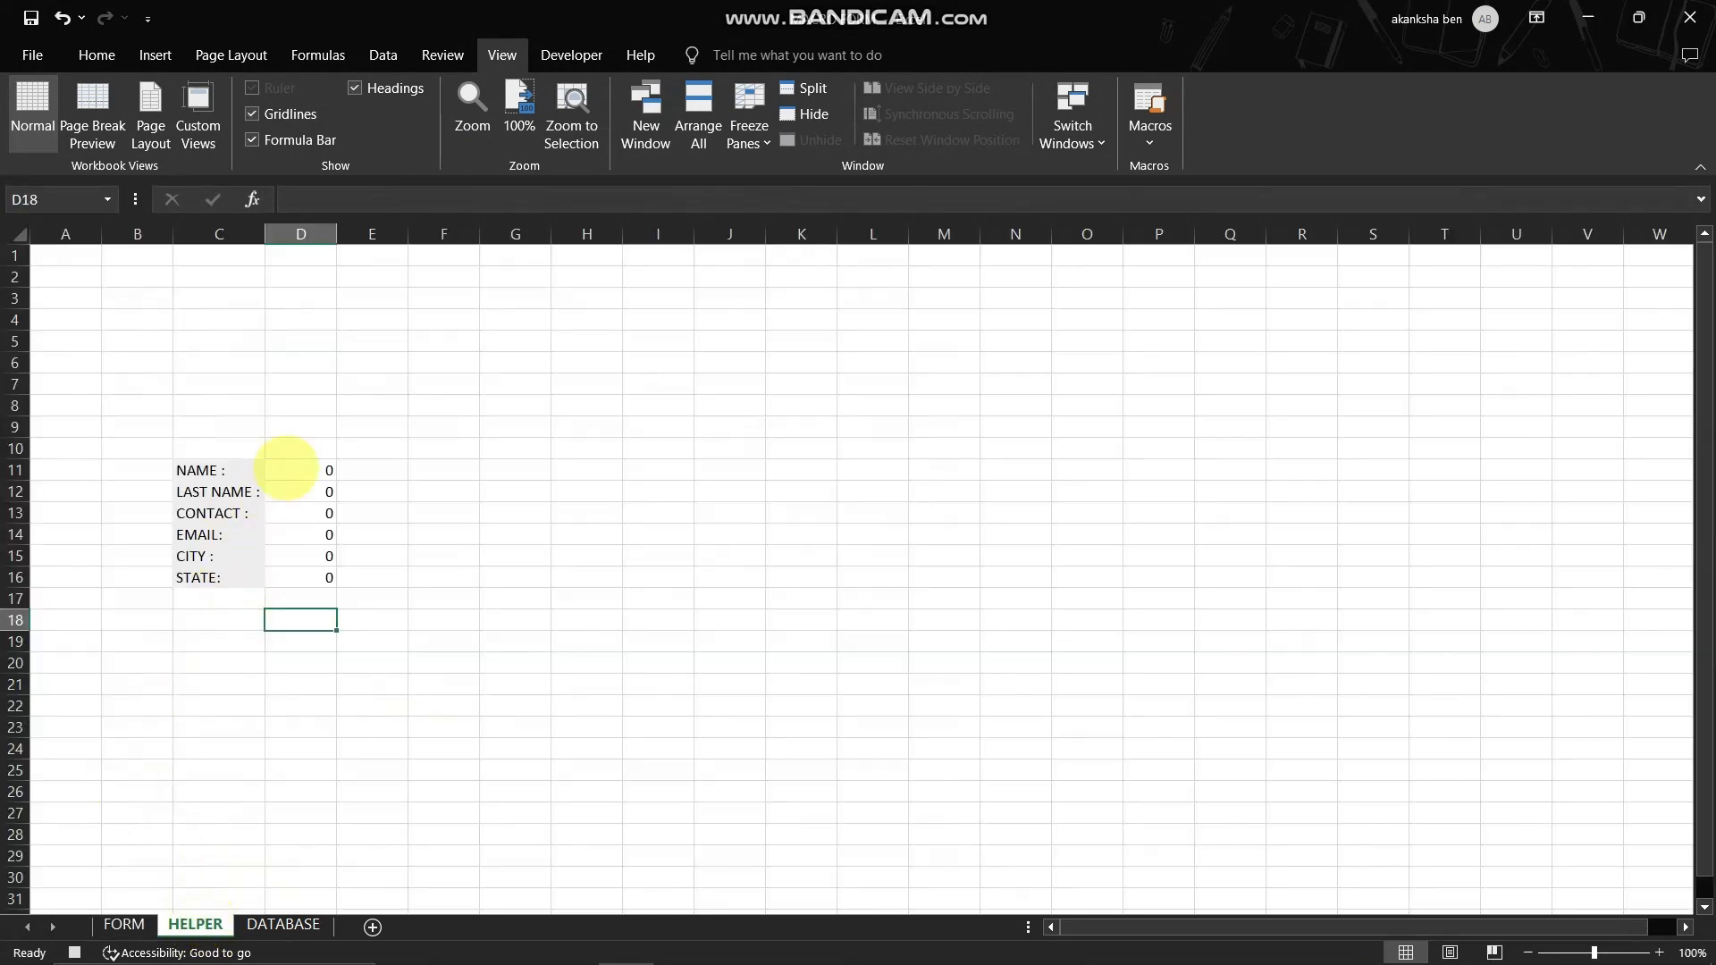
left_click_drag(287, 468, 288, 579)
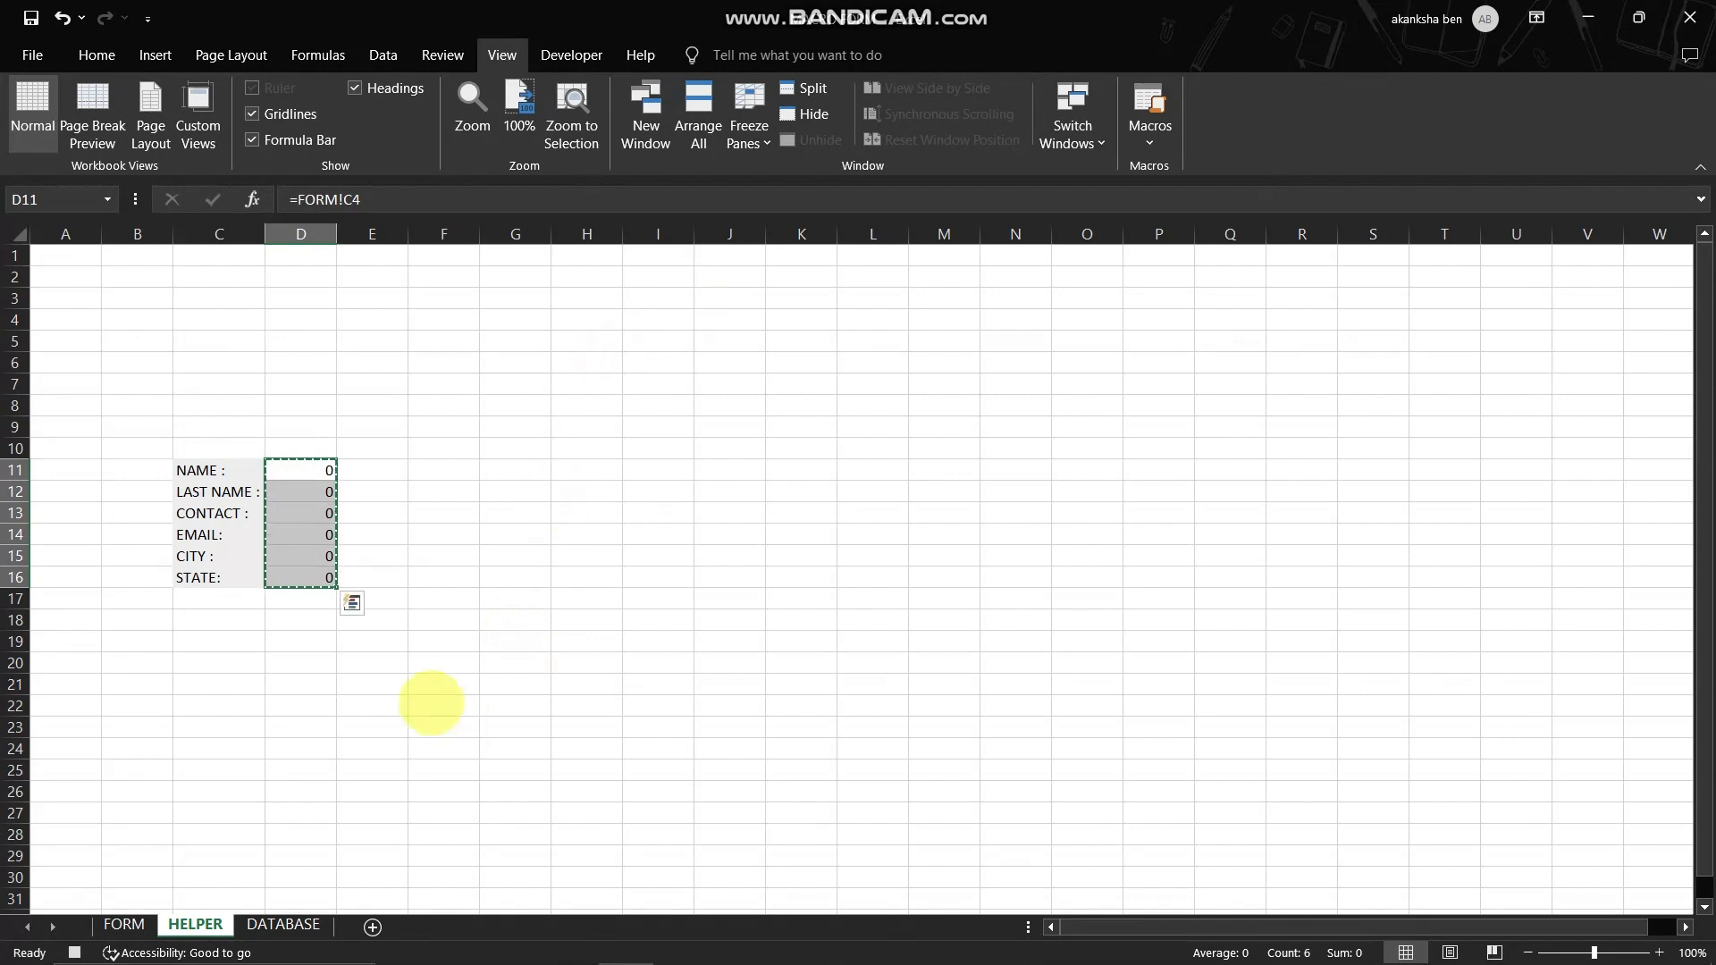
right_click(441, 688)
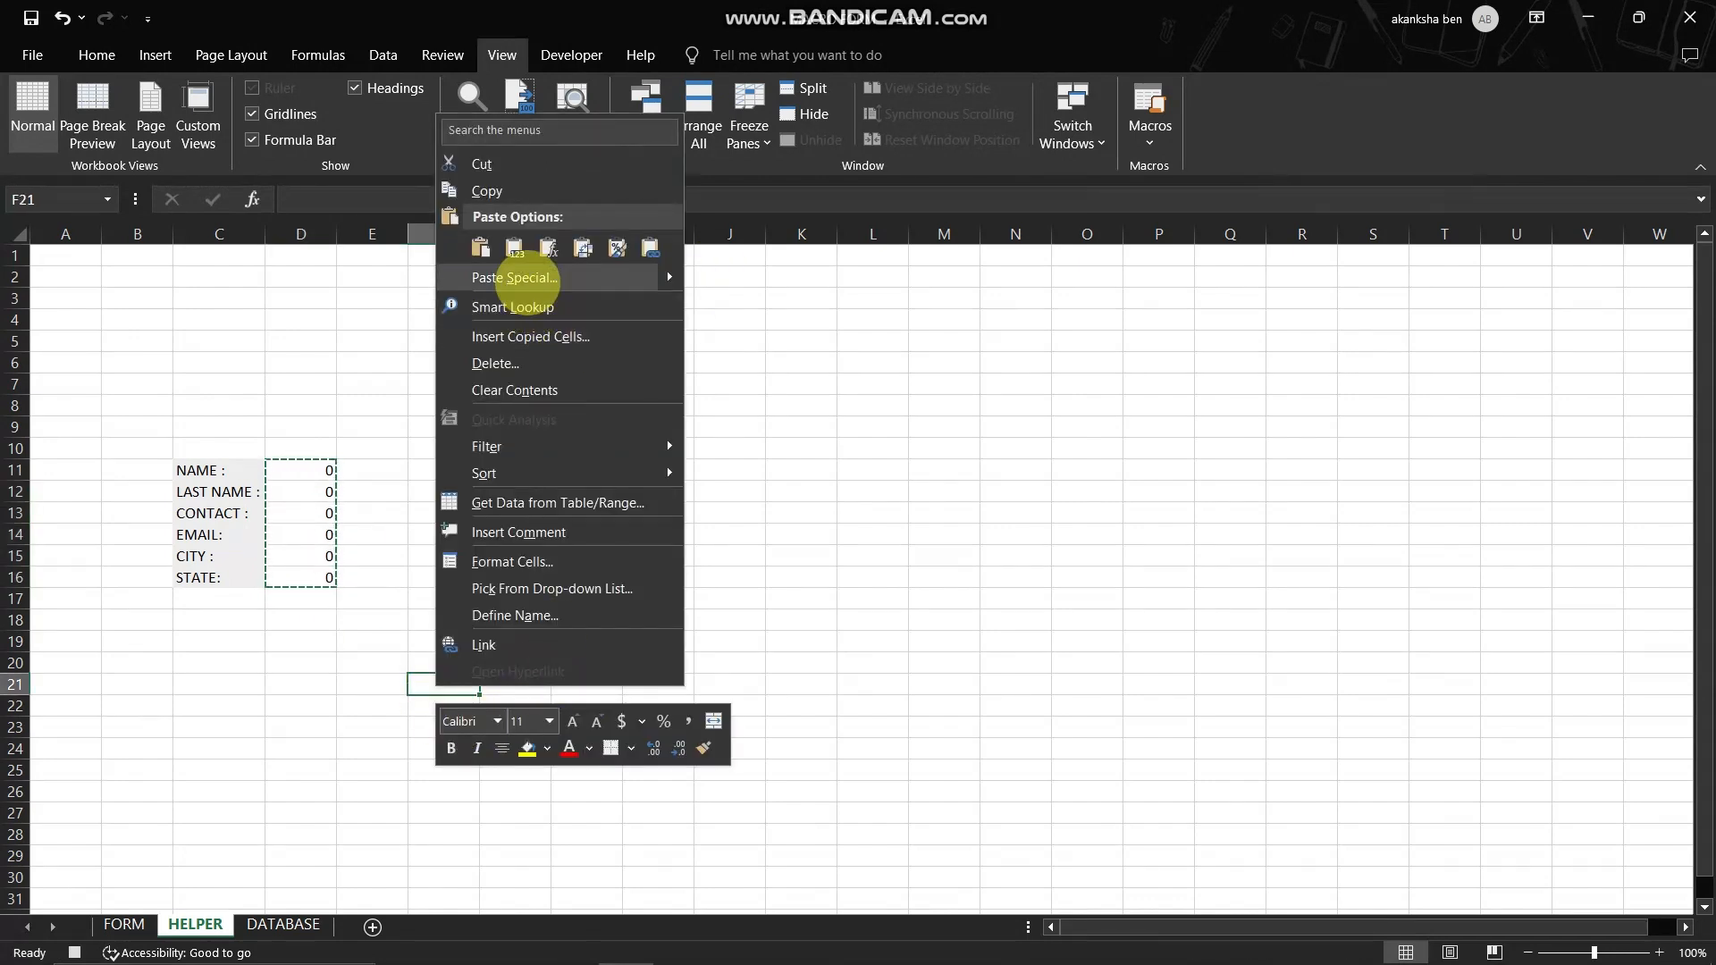
left_click(534, 277)
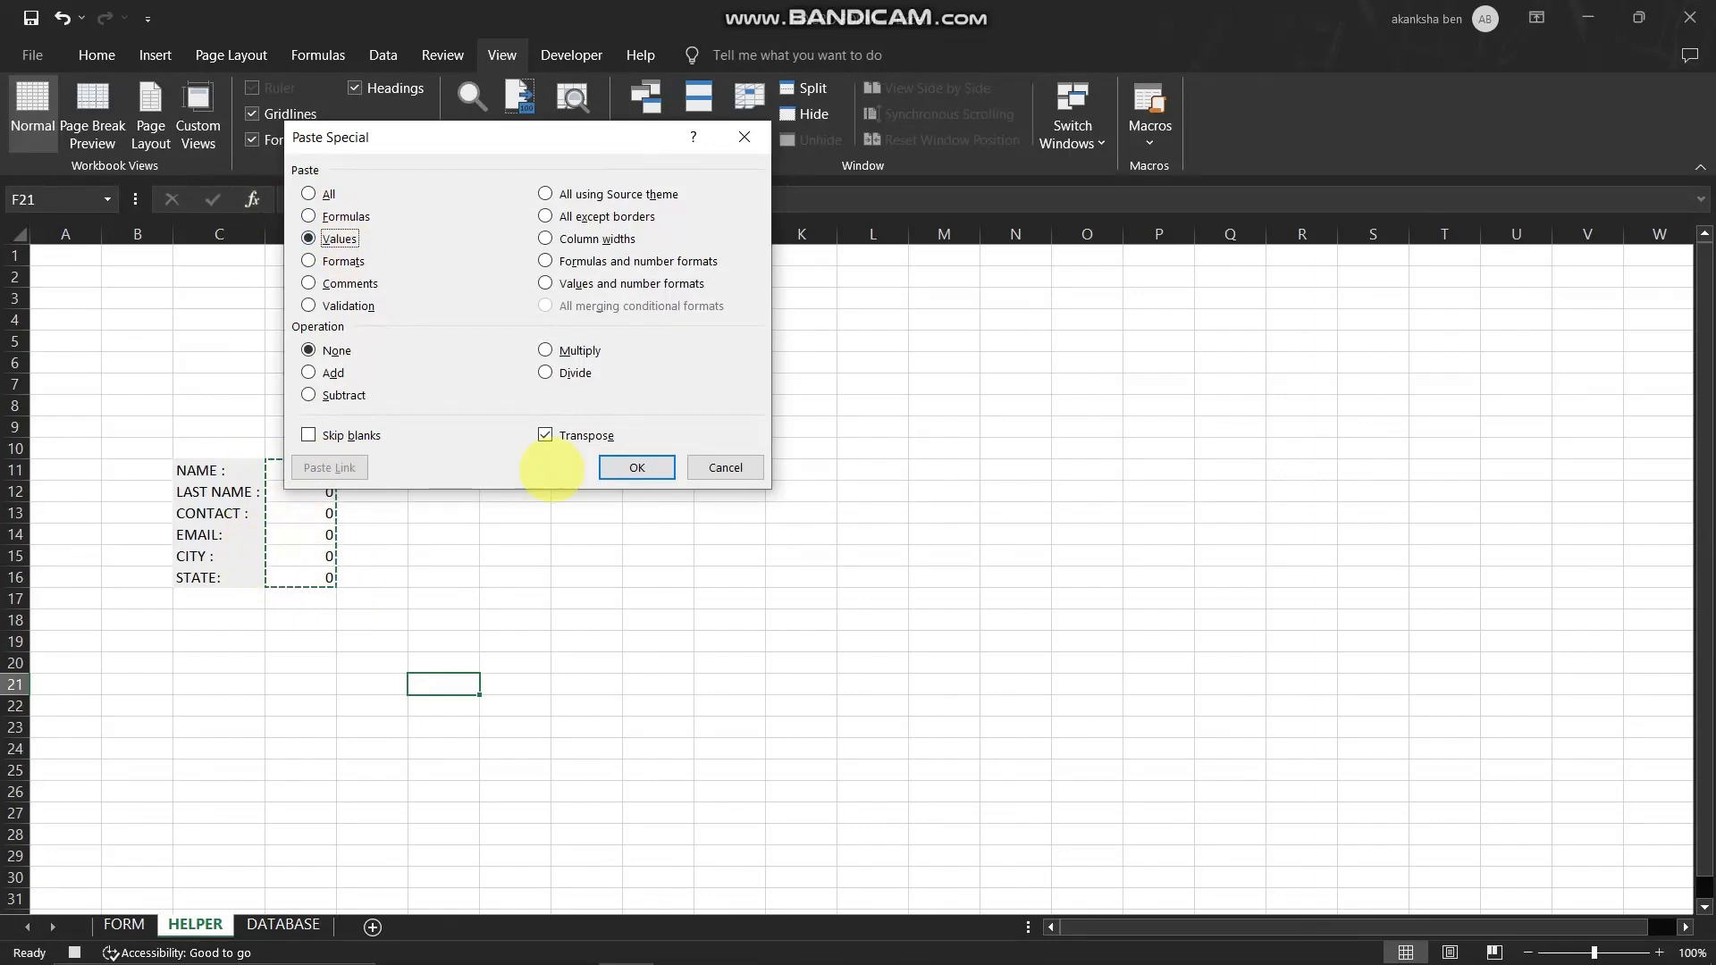
left_click(636, 467)
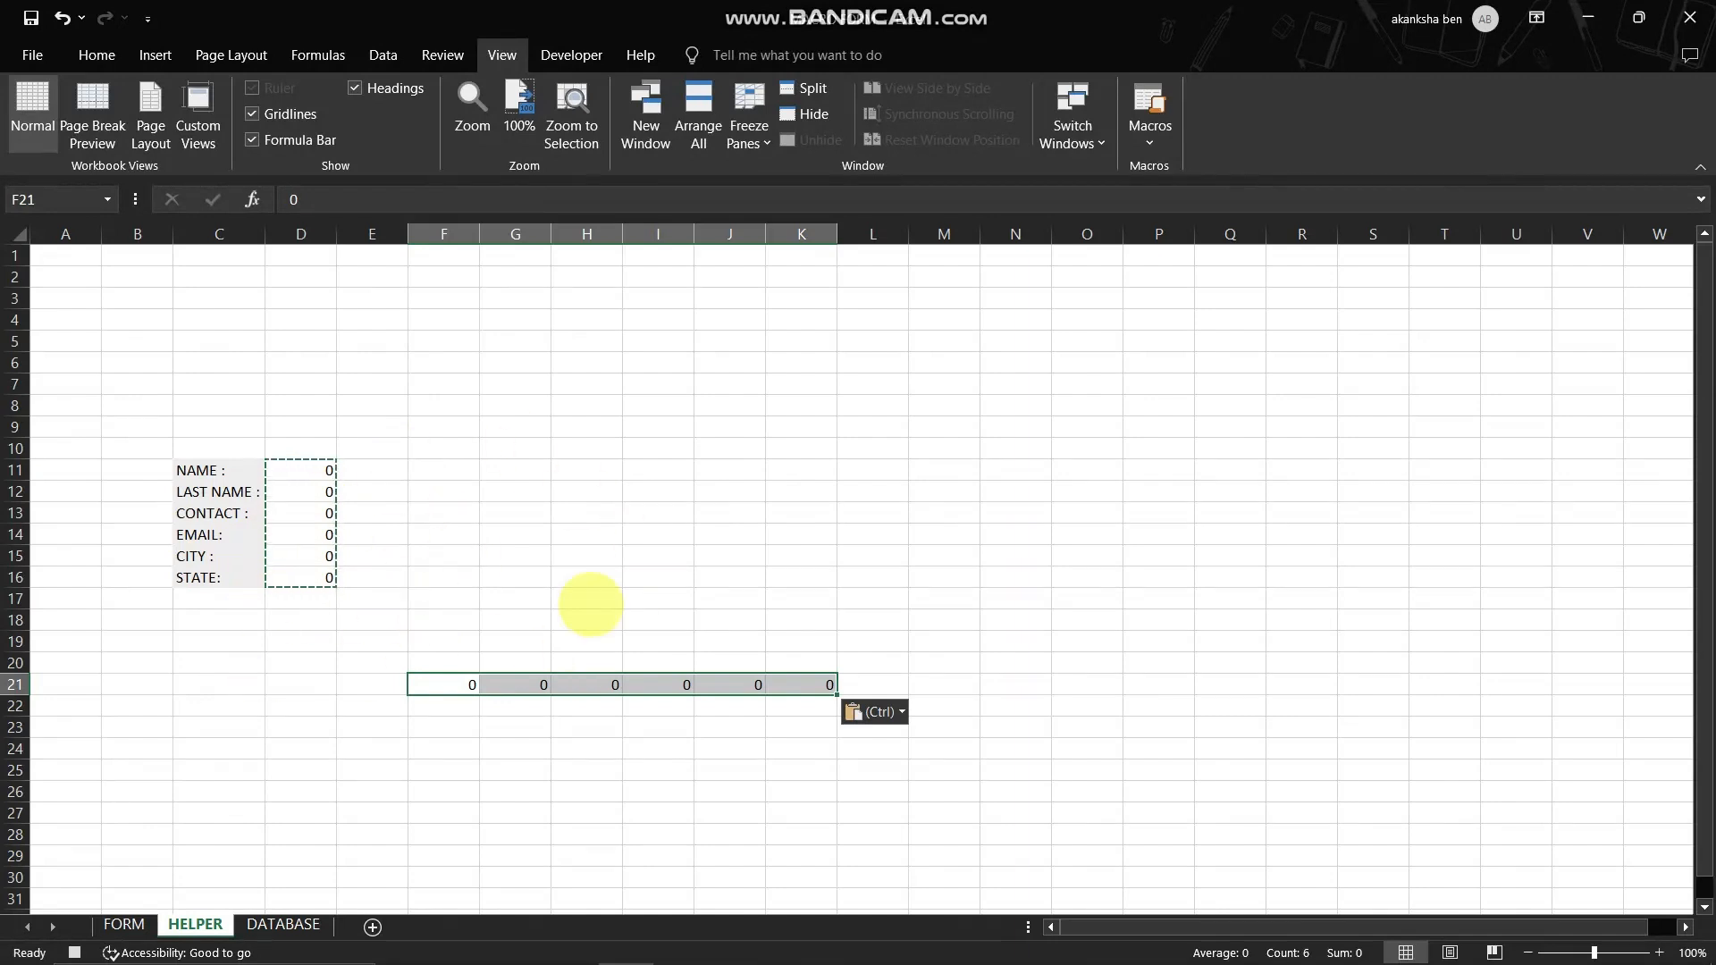
- Copy HELPER F21:K21 and insert the copied cells at F10 on the DATABASE sheet, shifting cells down
key("ctrl+c")
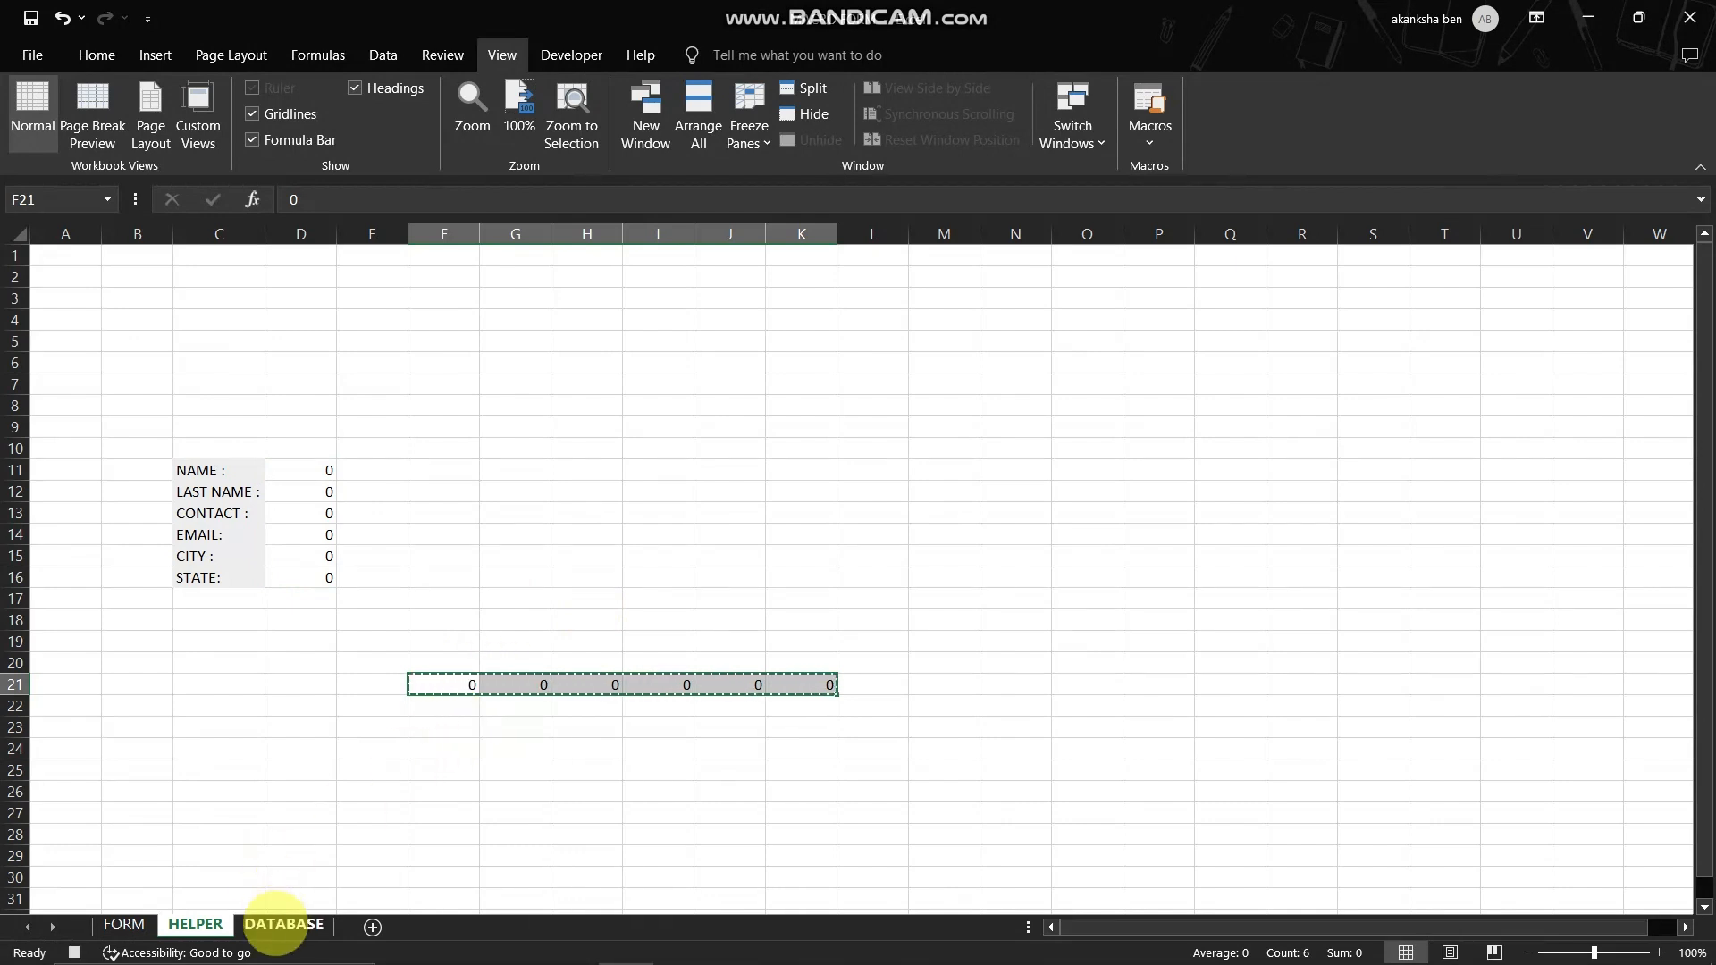
left_click(283, 924)
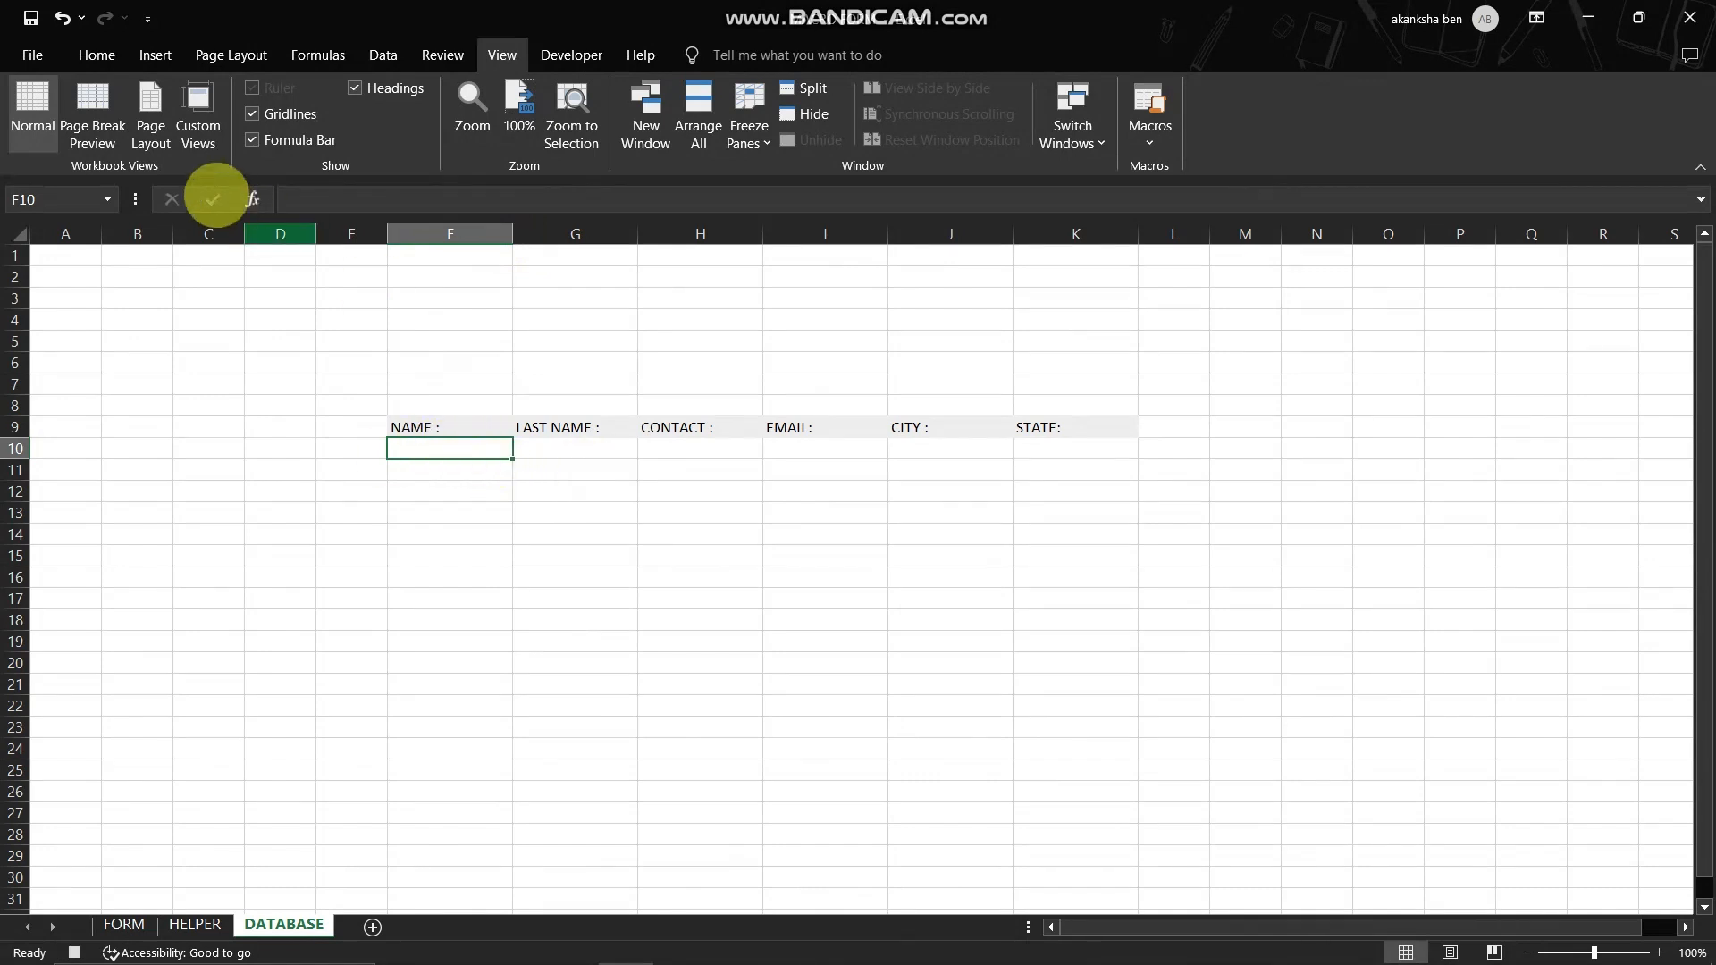
left_click(75, 47)
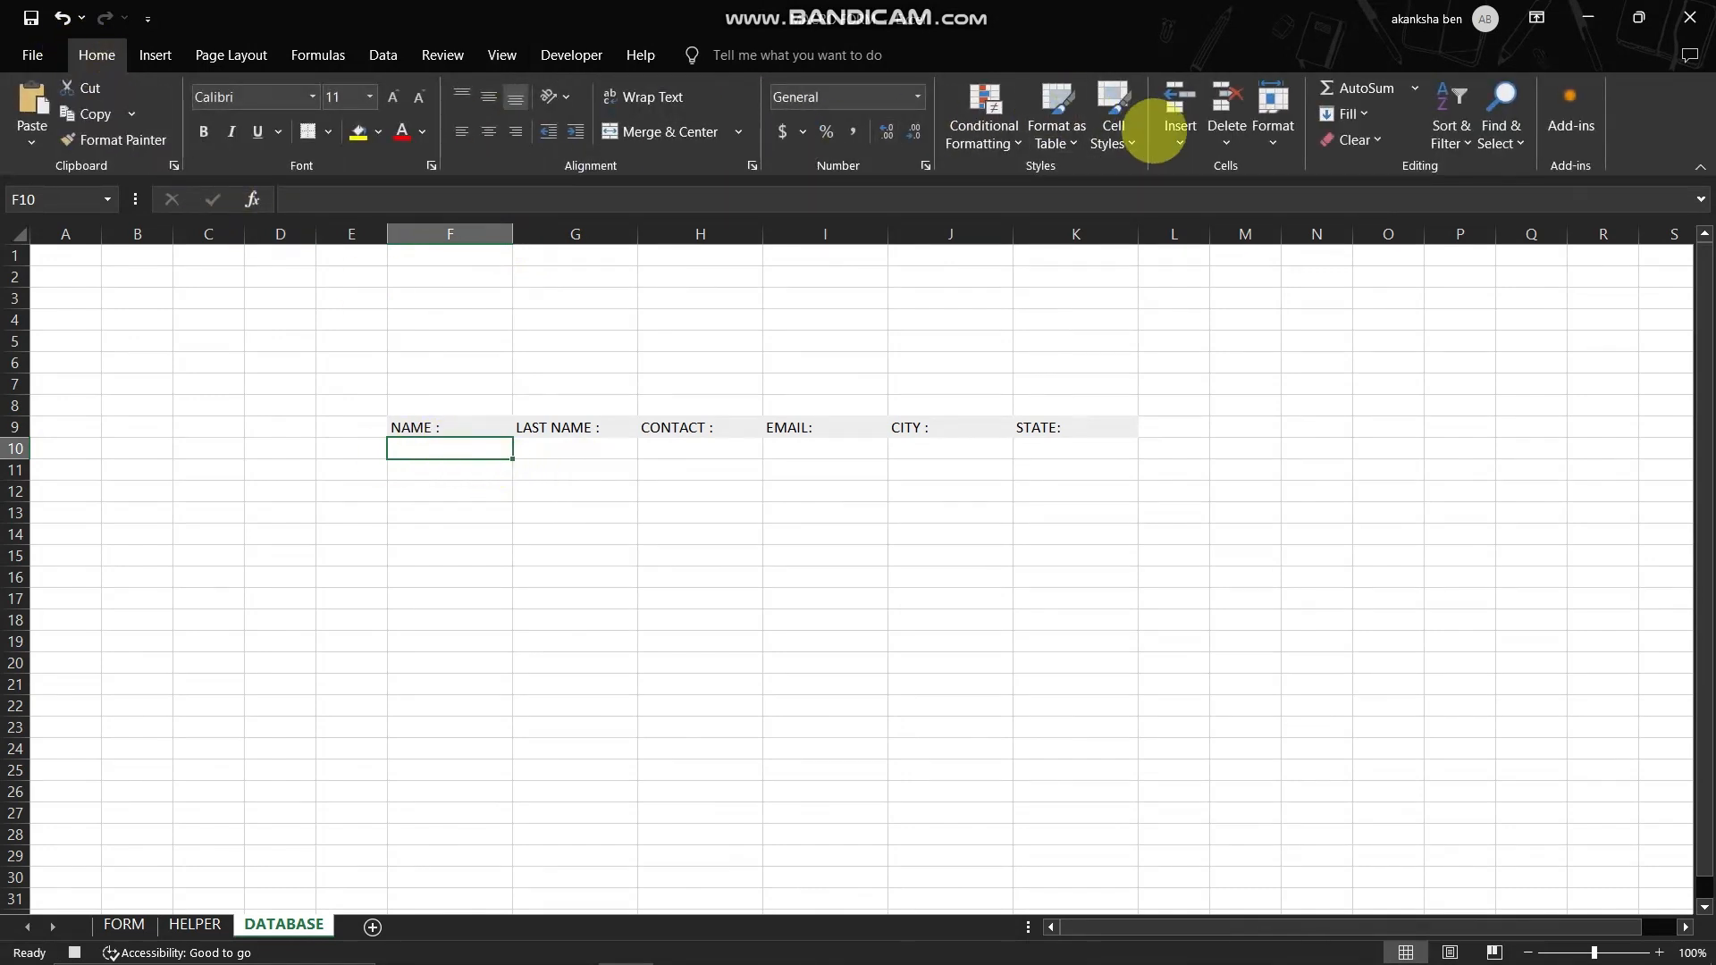
left_click(1178, 134)
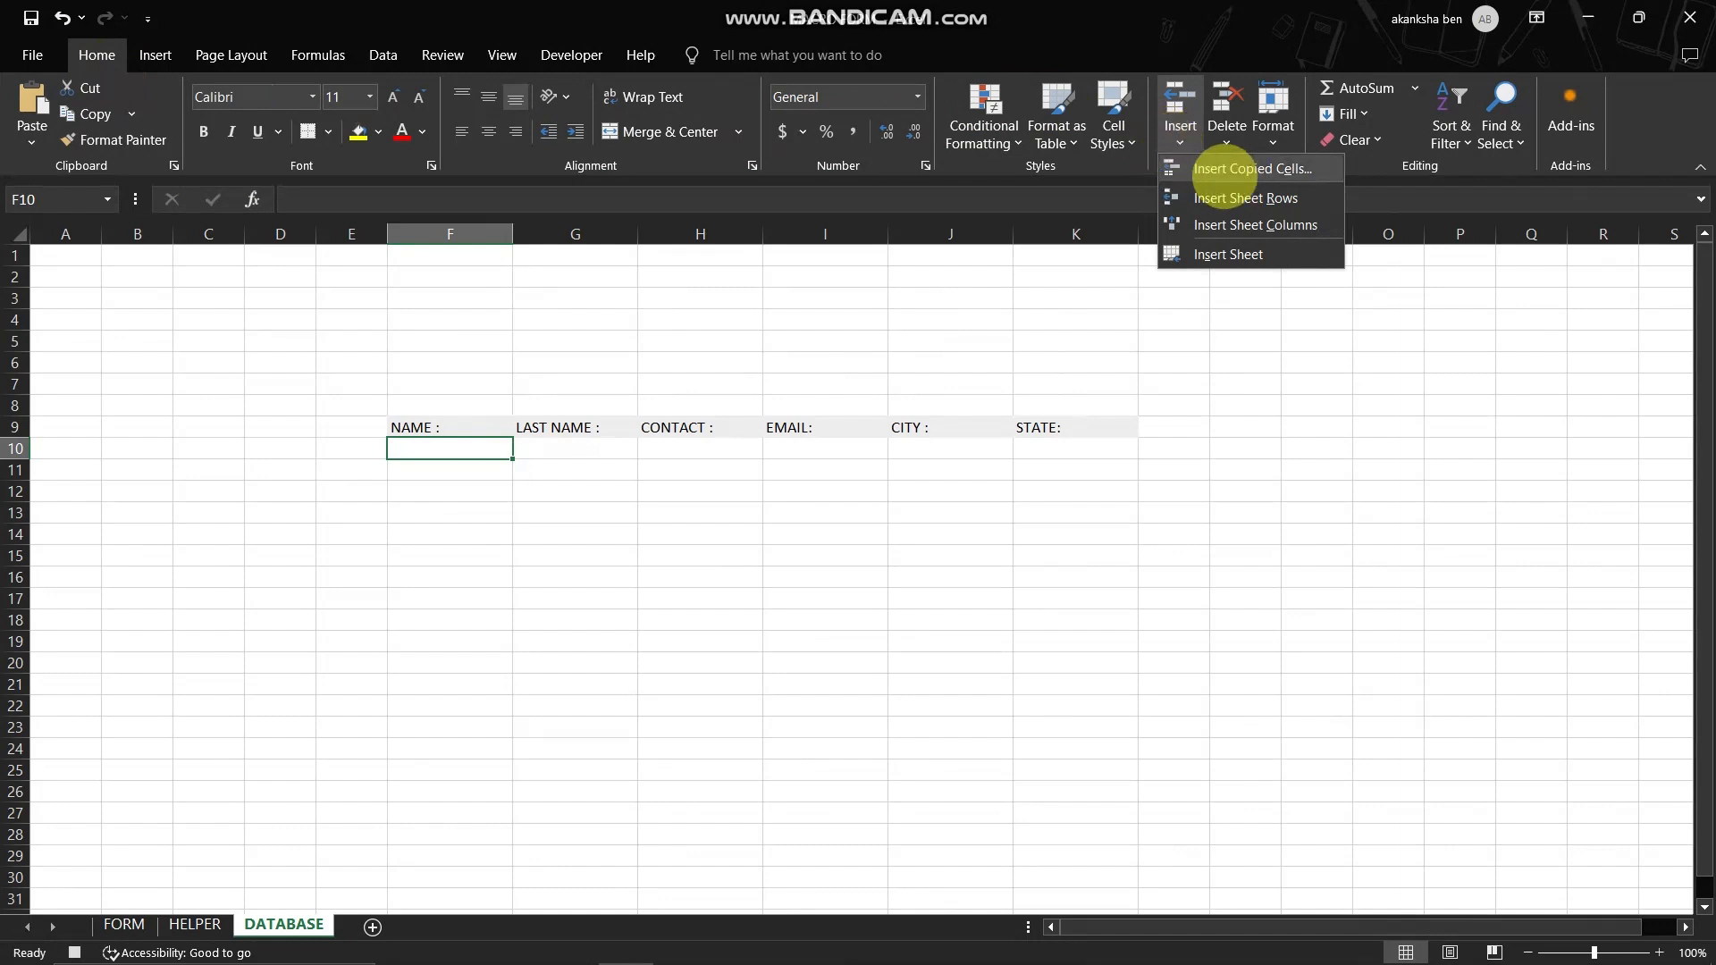
left_click(1255, 169)
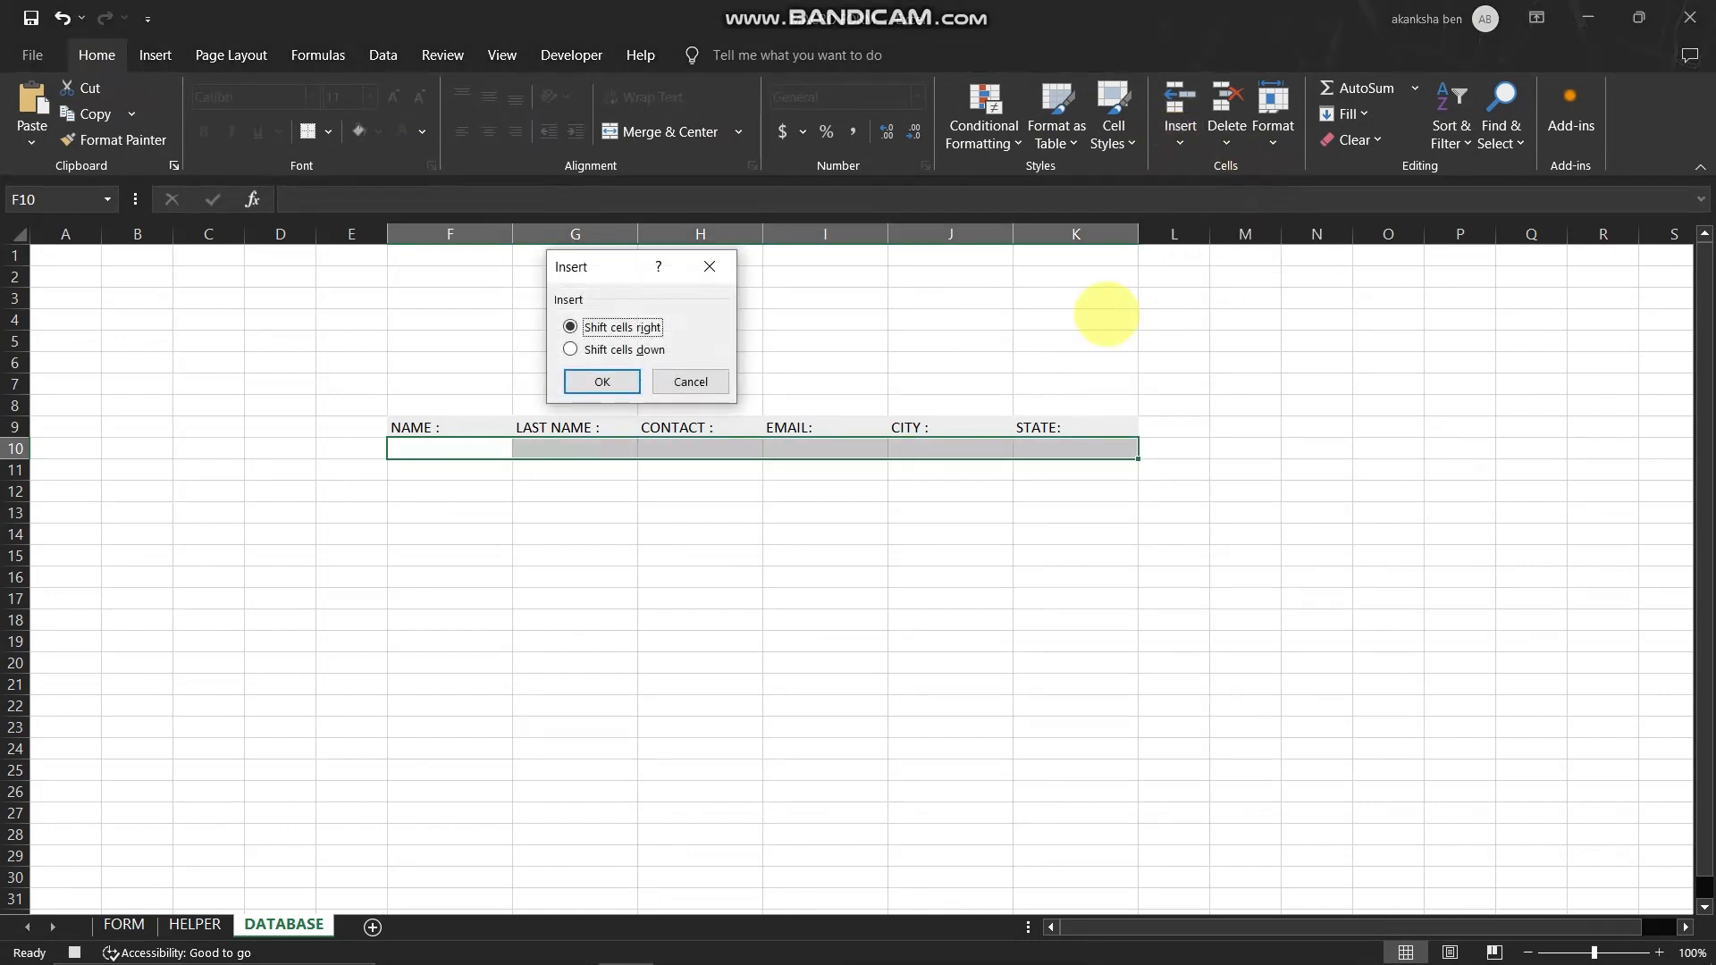
left_click(605, 349)
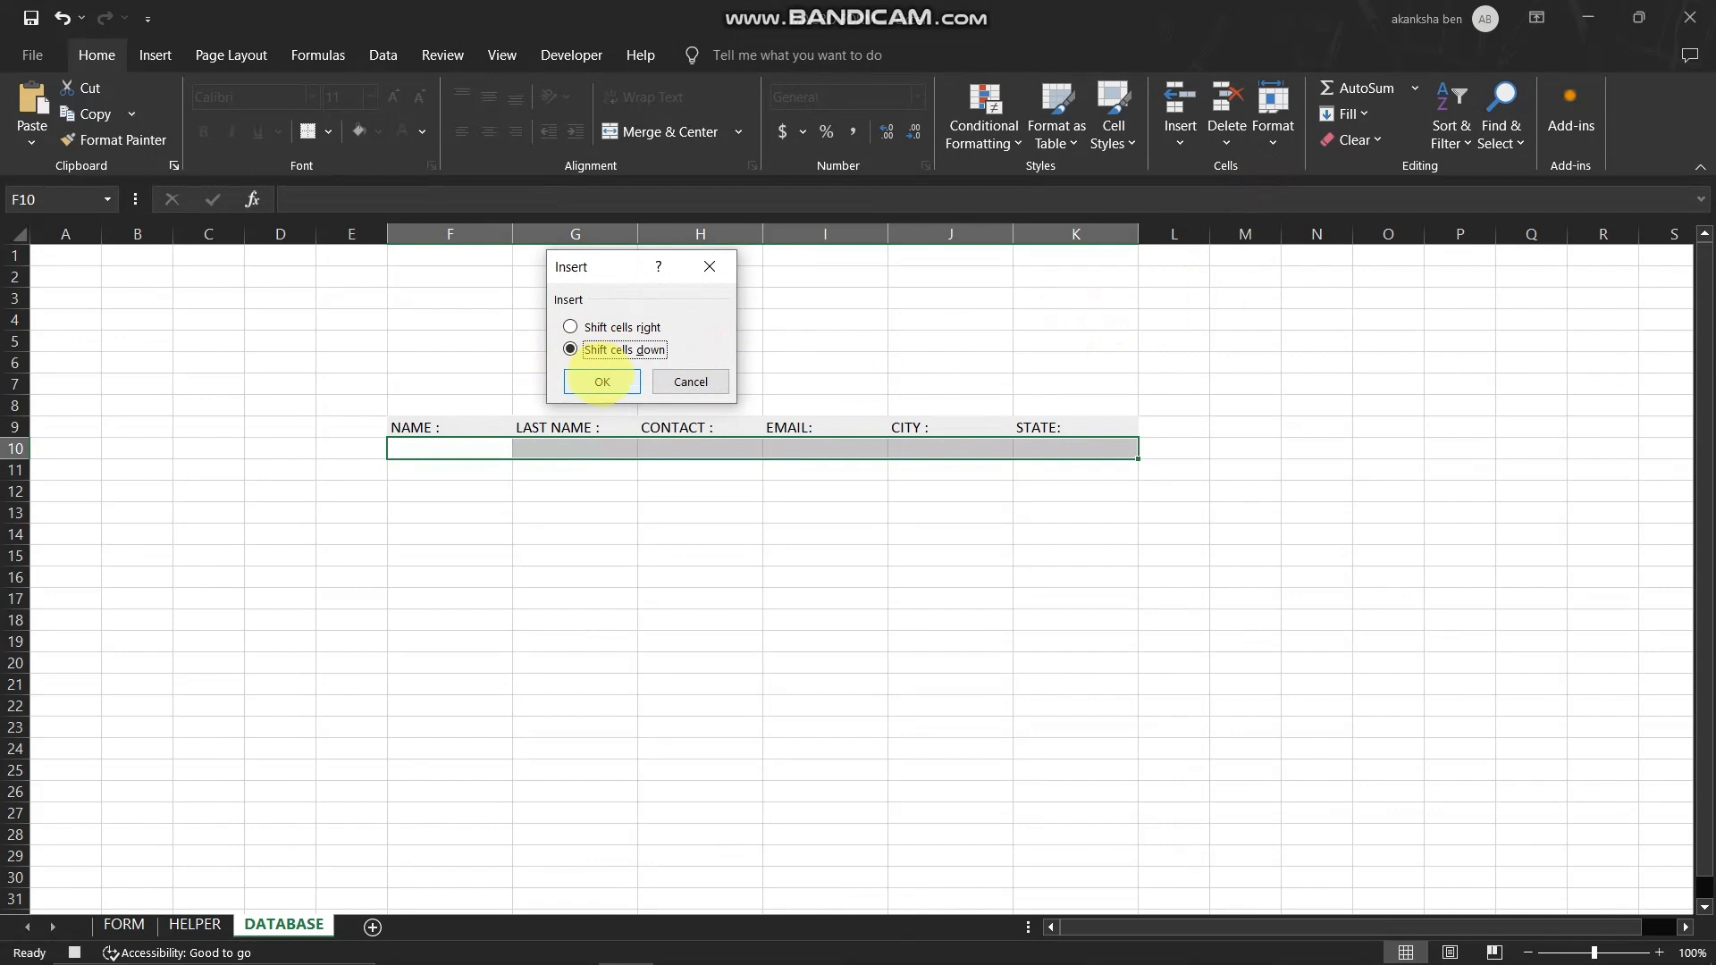
left_click(601, 382)
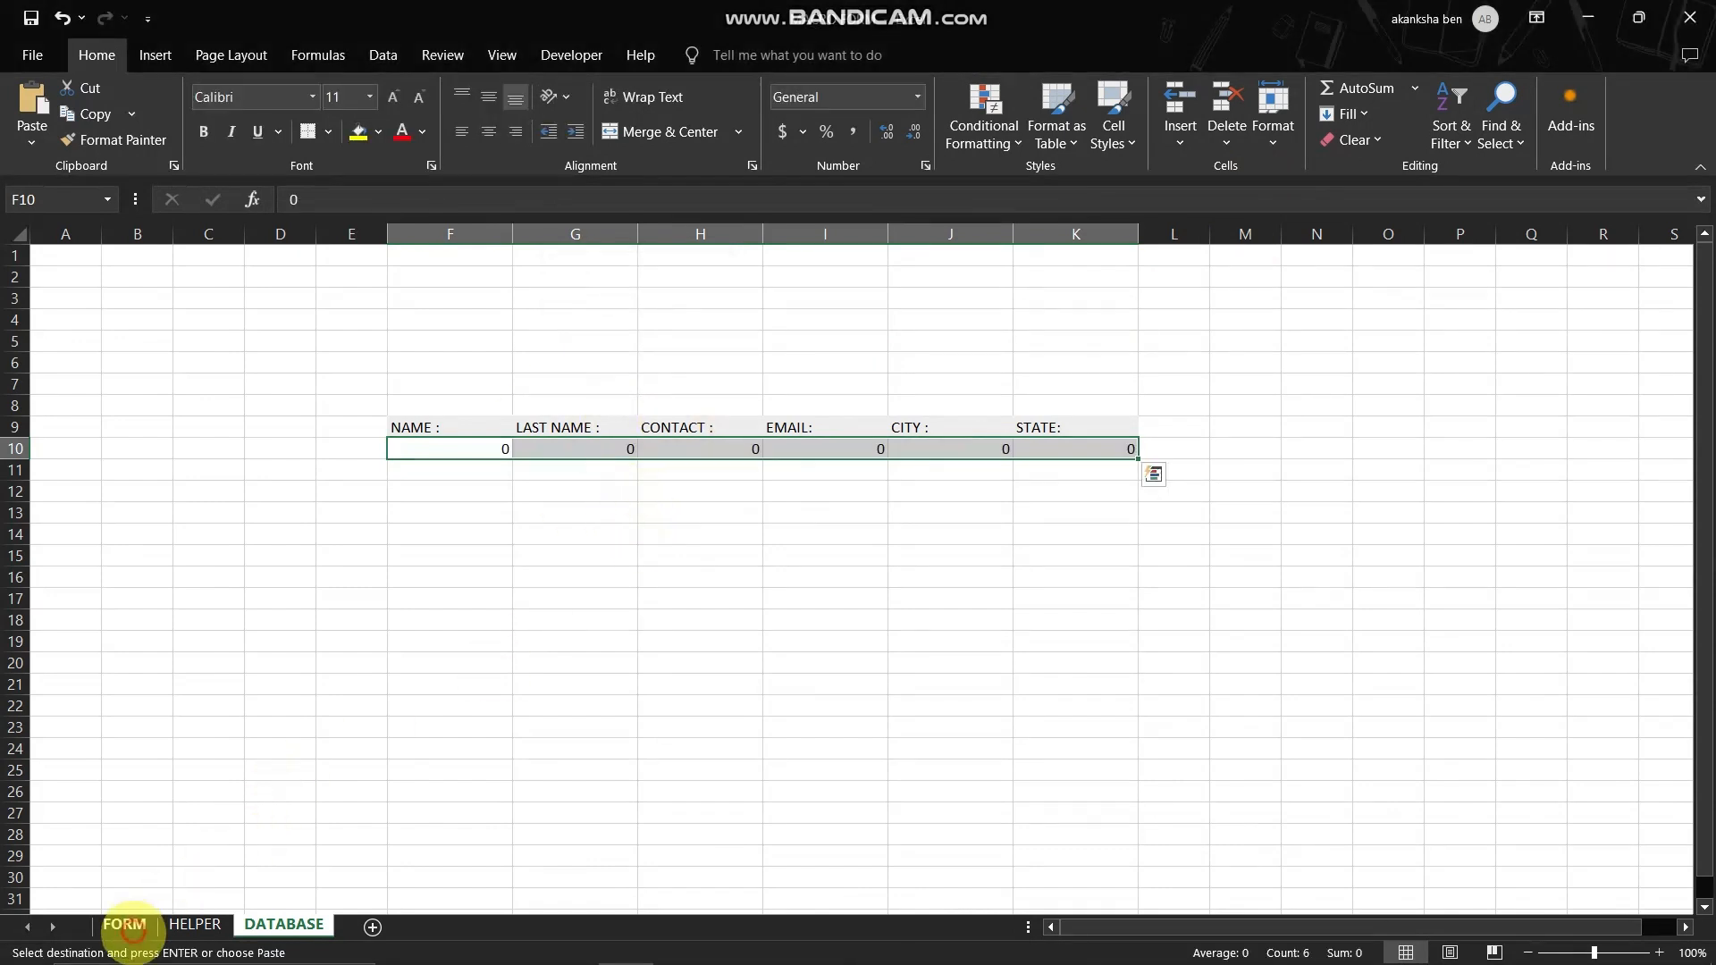
- Return to the FORM sheet, cancel the copy selection, and clear the LAST NAME, EMAIL and STATE input cells
left_click(124, 924)
left_click(77, 303)
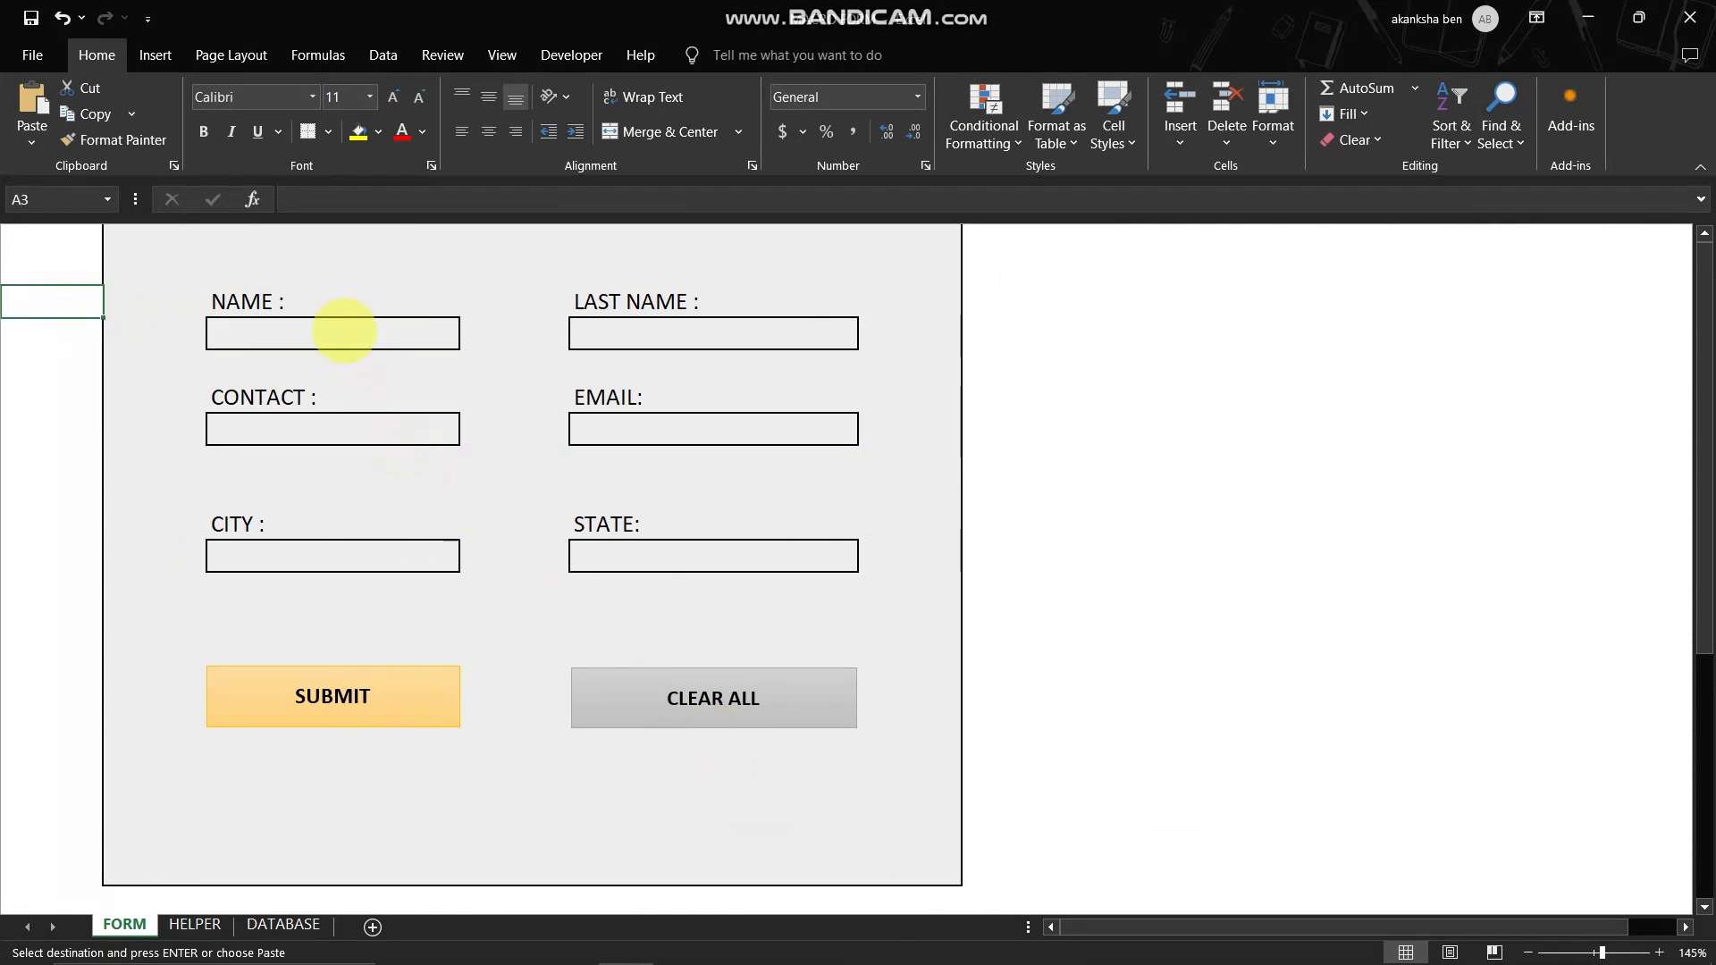
left_click(344, 330)
key("Escape")
key("Tab")
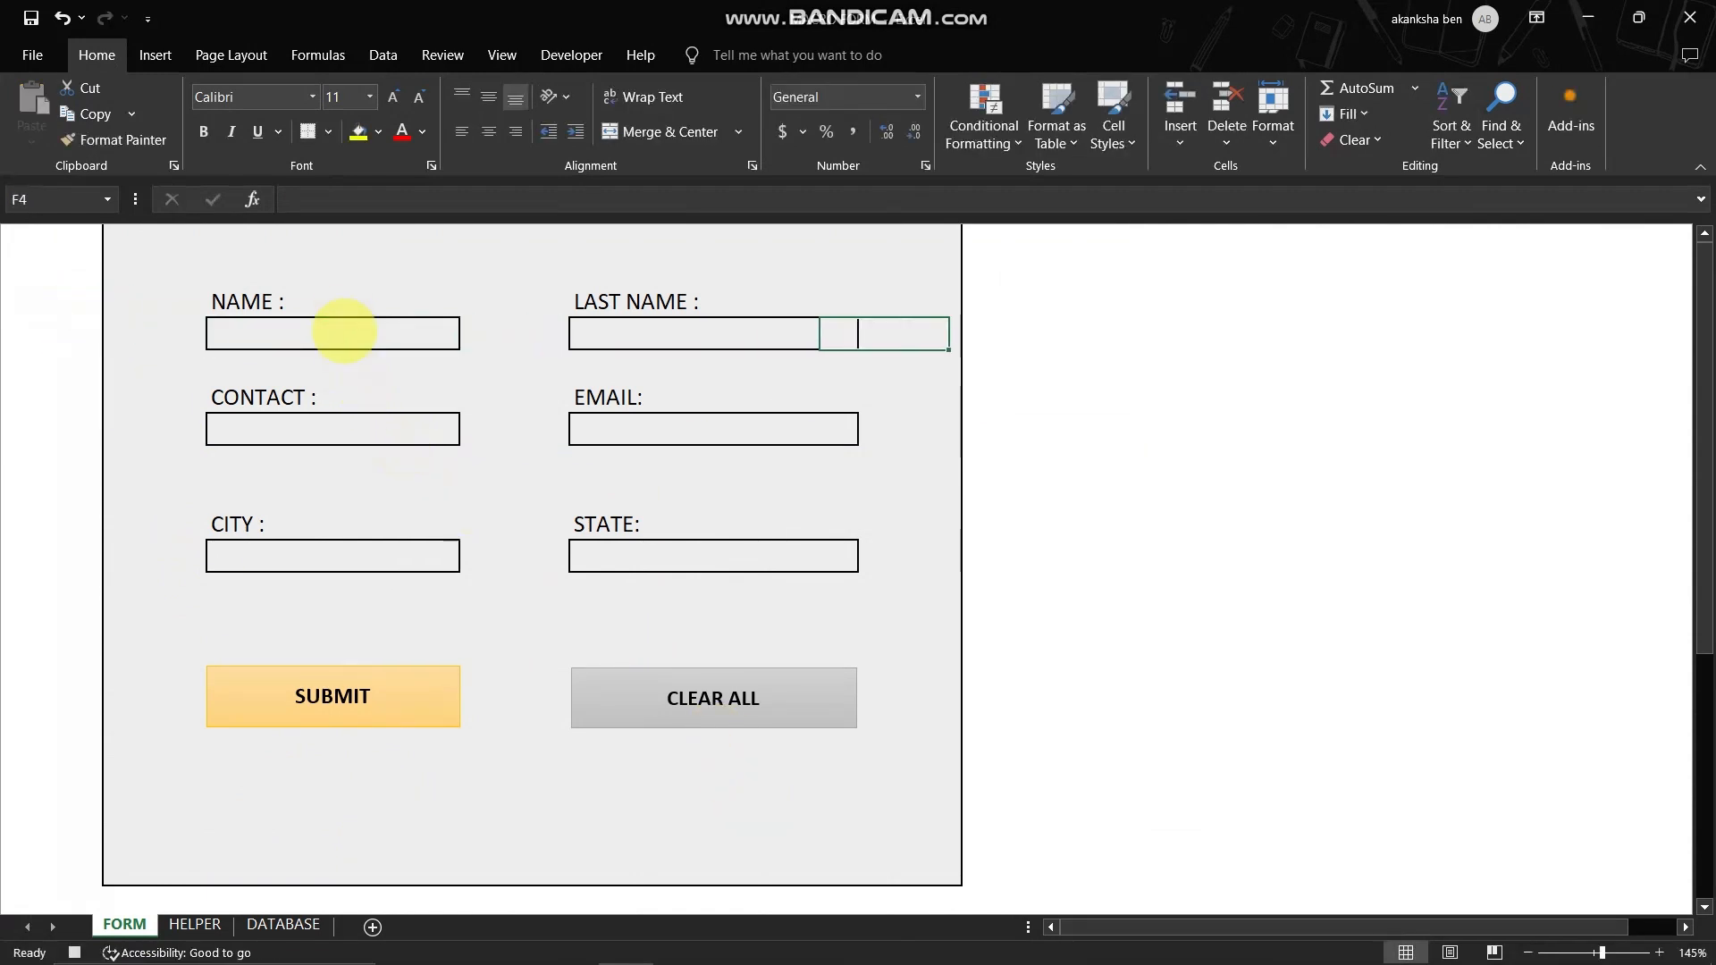
key("Left")
key("Down")
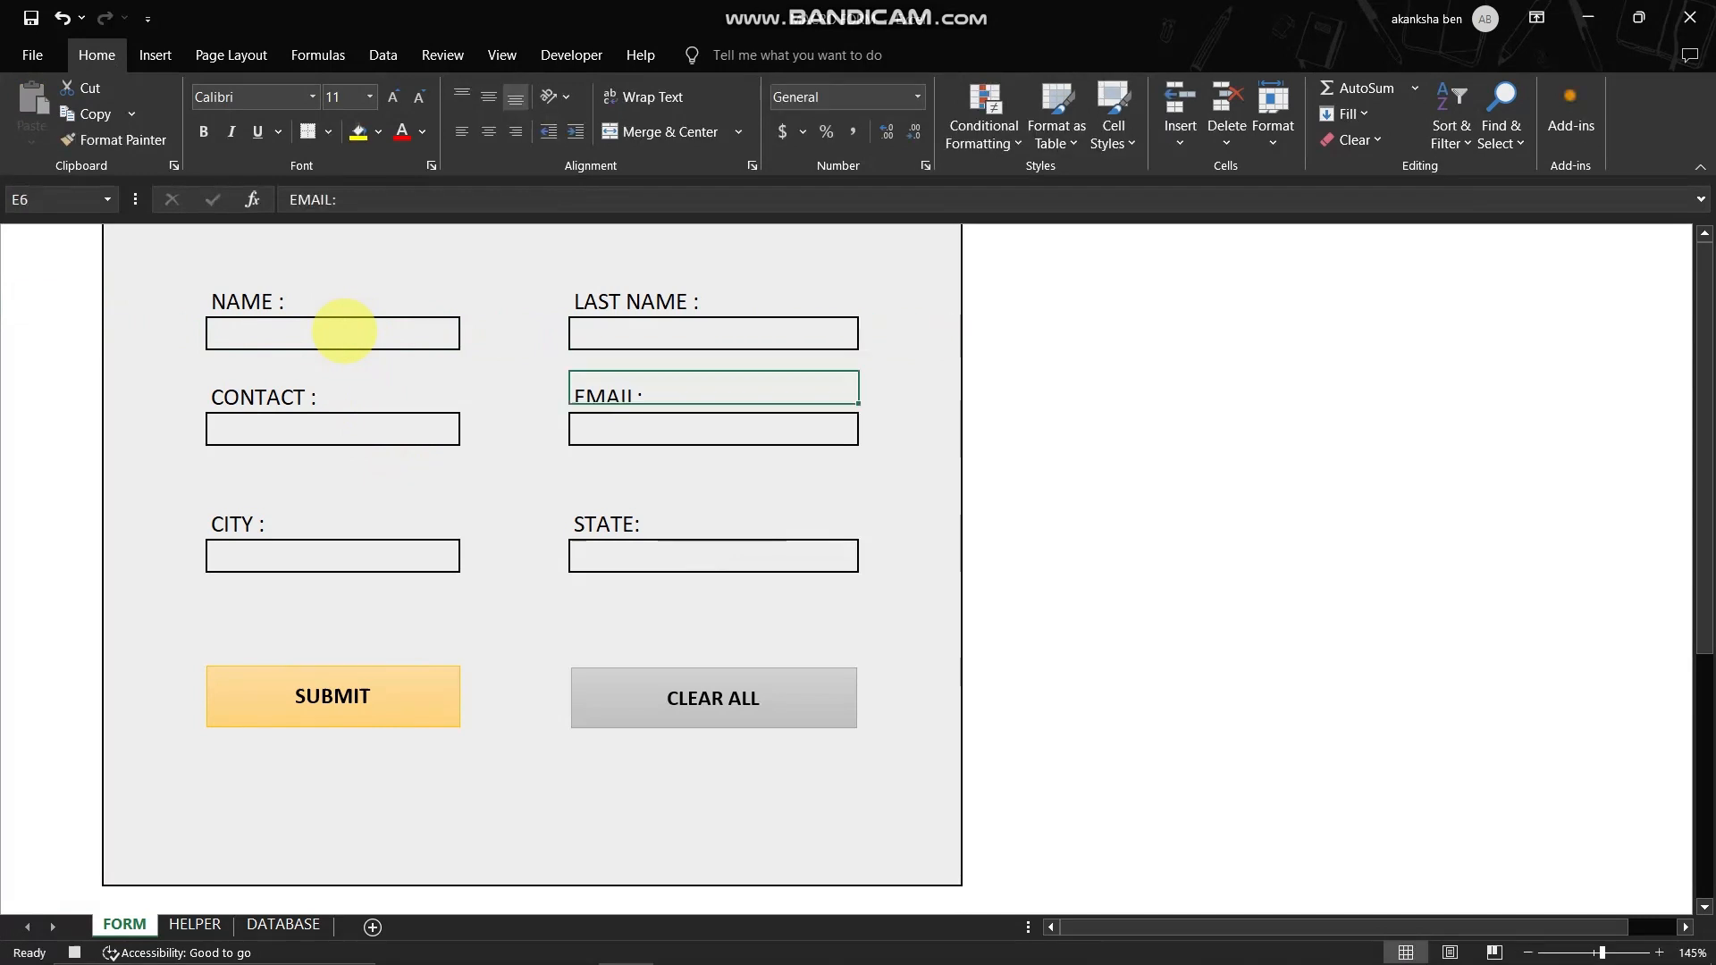
key("Down")
key("Down")
key("Down")
key("Down")
key("Down")
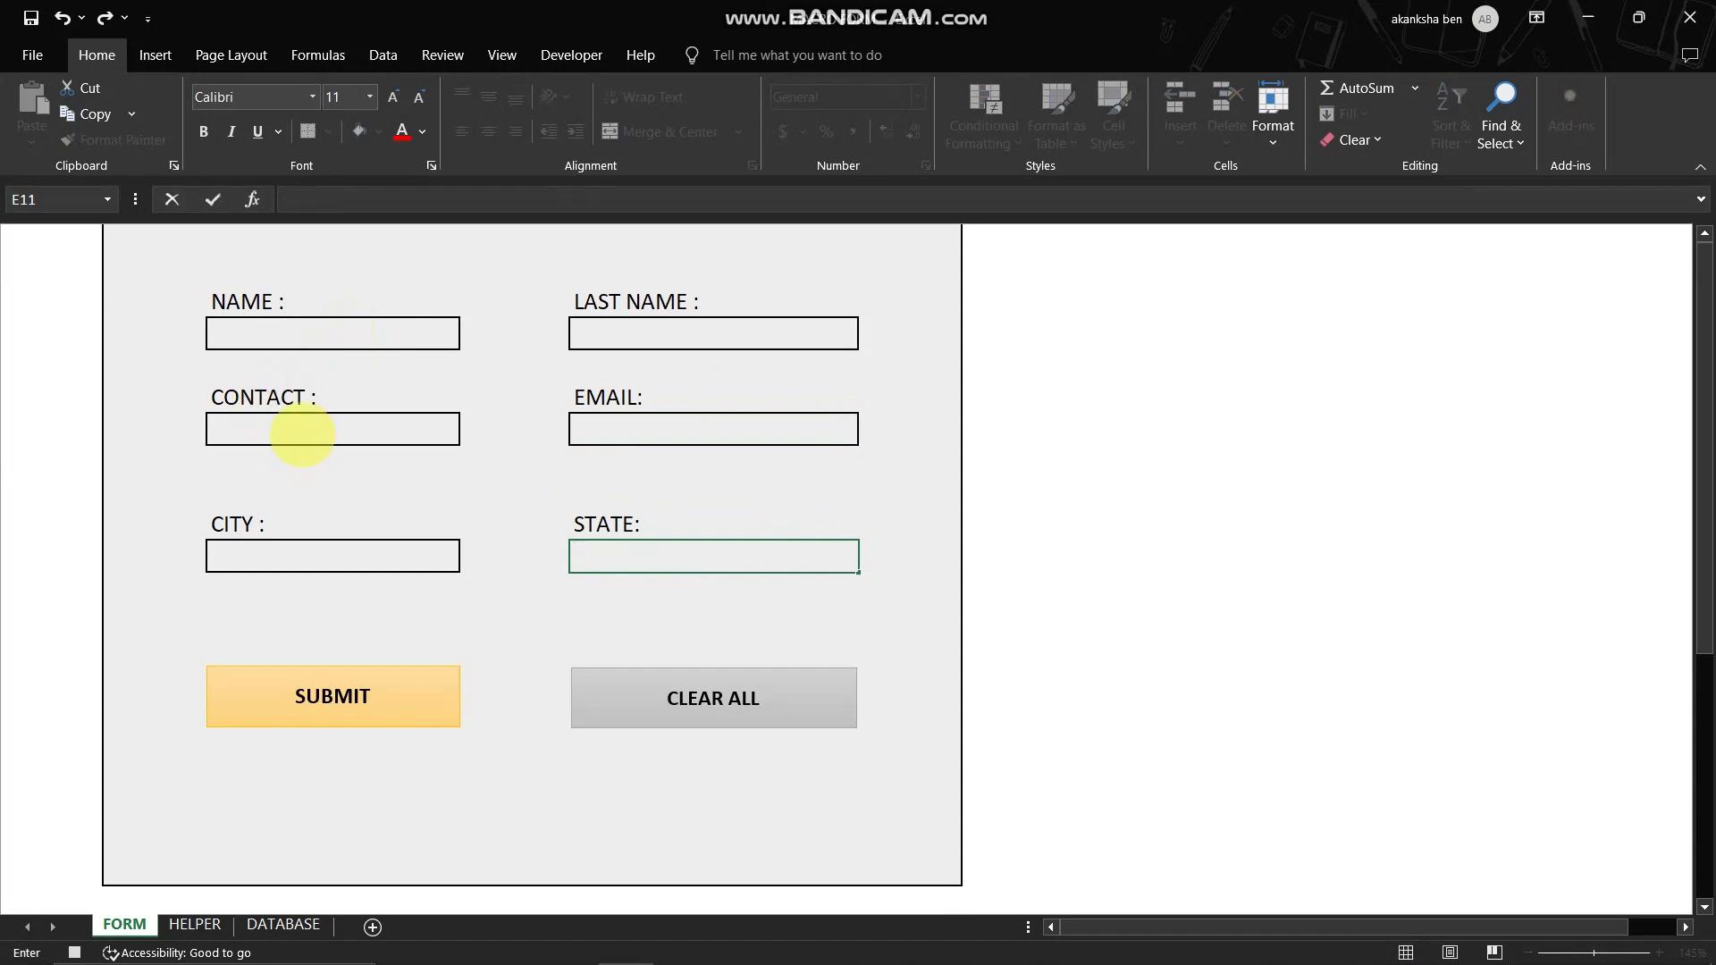
- Clear the CONTACT, CITY and NAME input cells, ending with the NAME cell selected
left_click(302, 434)
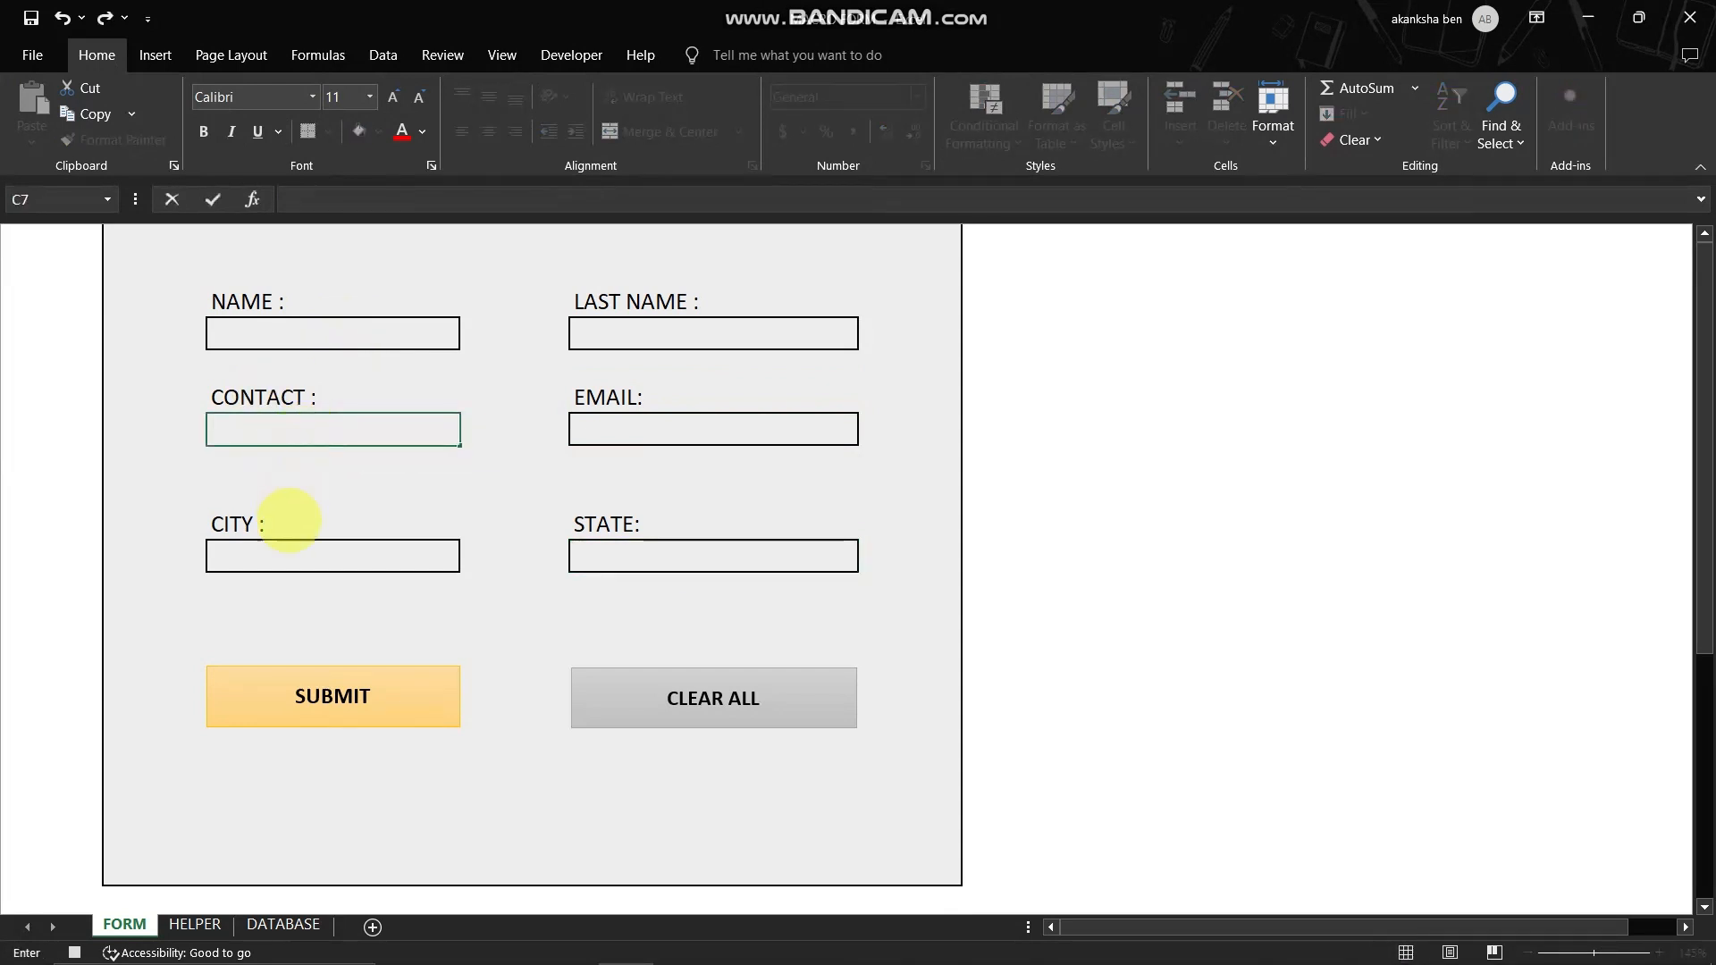
left_click(298, 559)
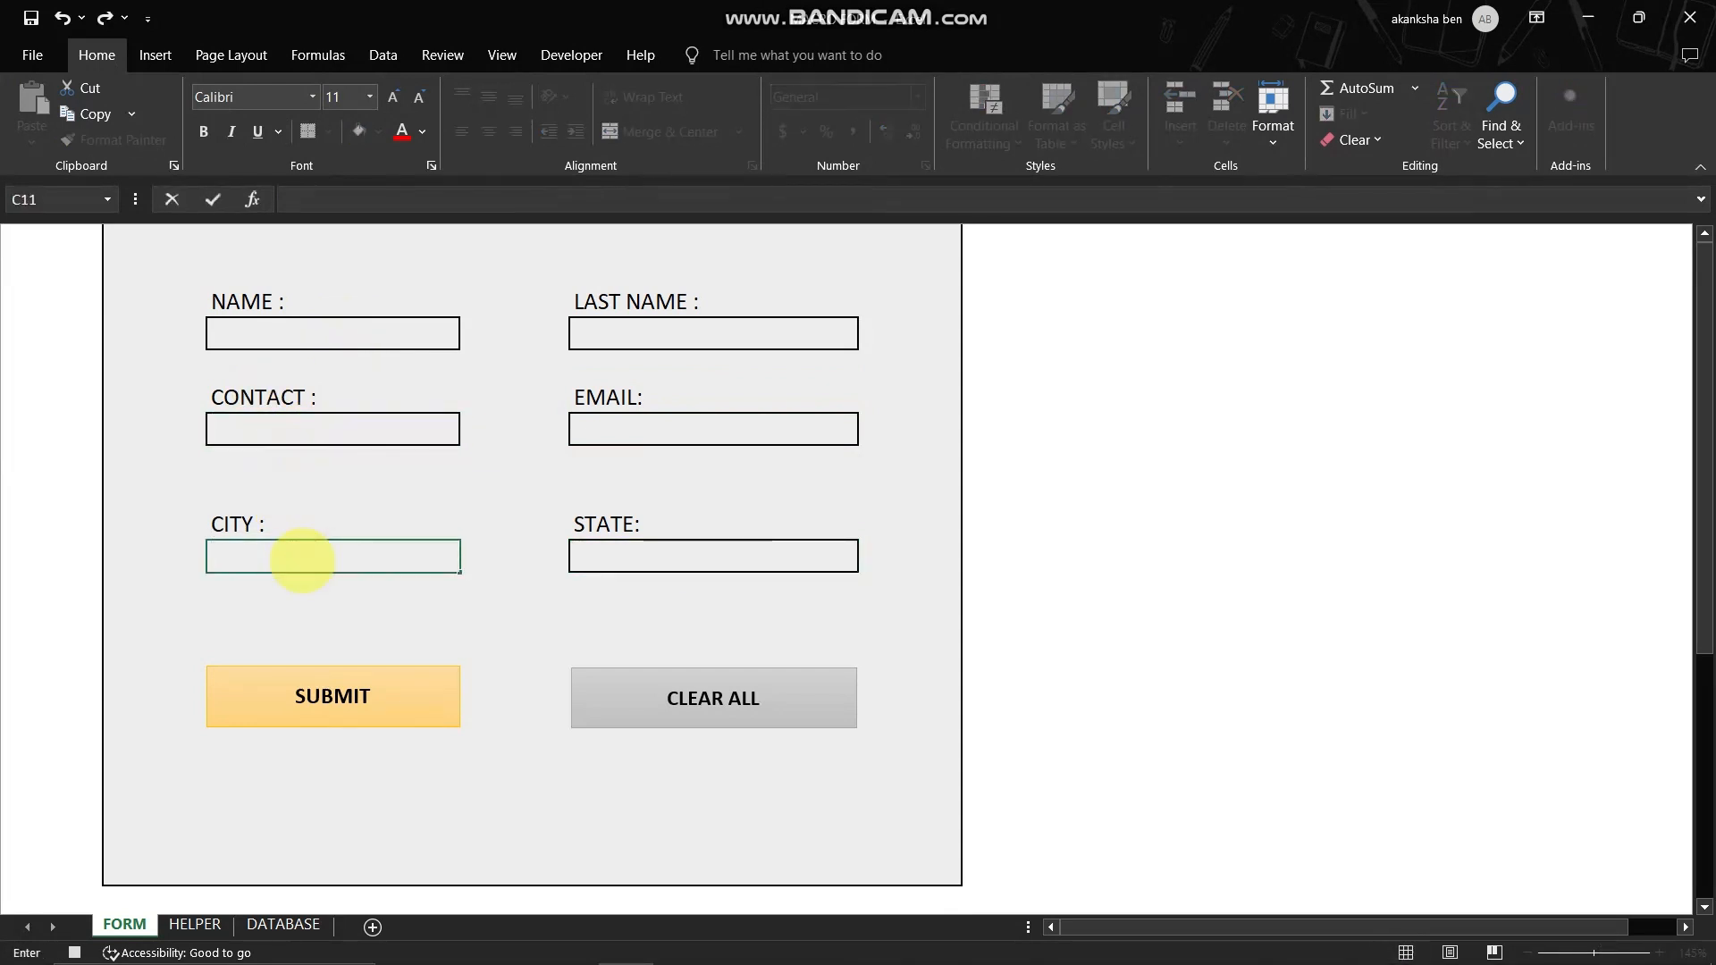
left_click(320, 335)
key("Return")
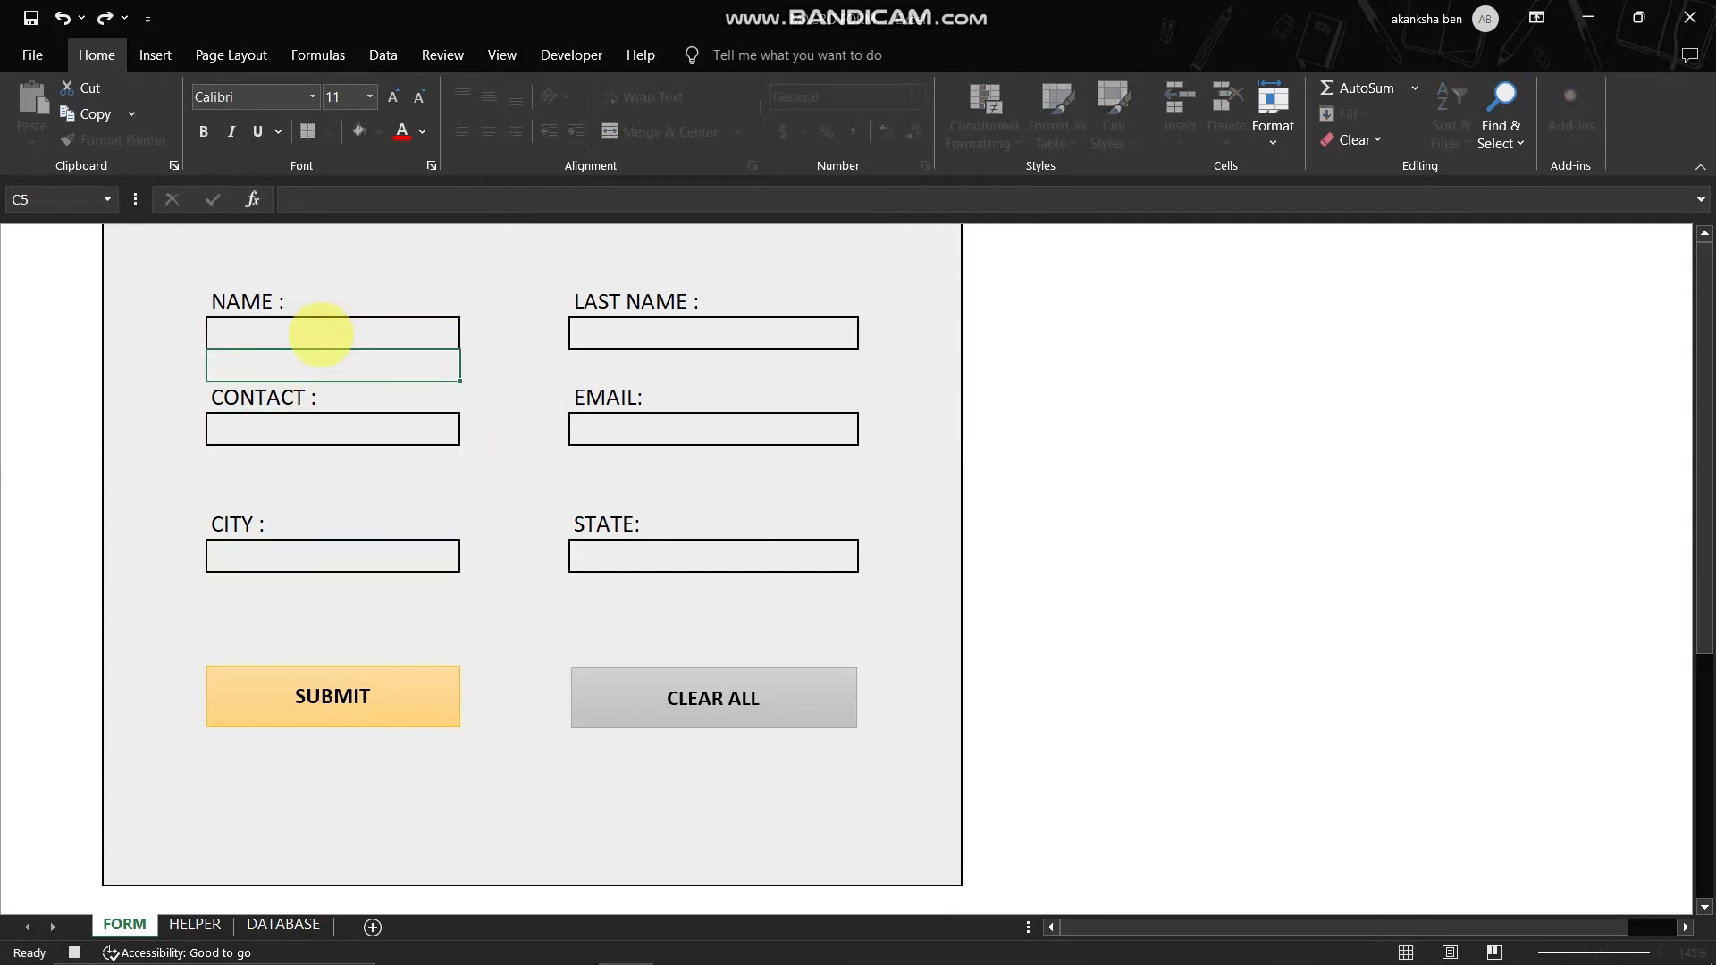
key("Up")
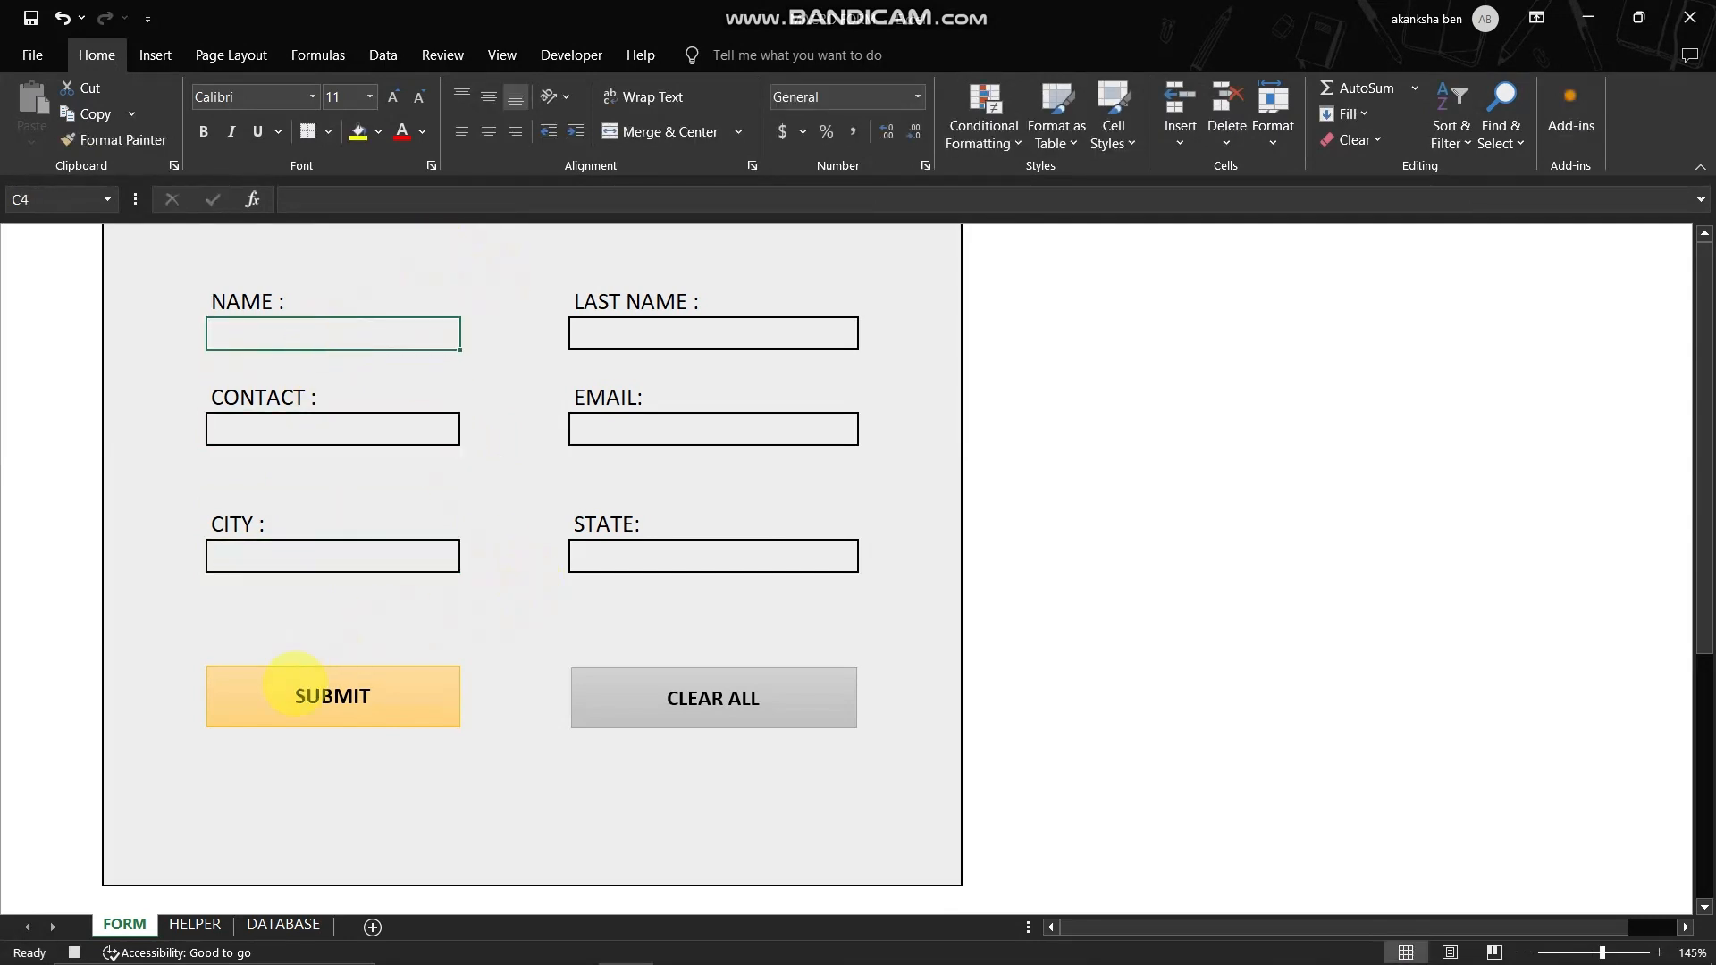
- Stop recording the SB macro
left_click(491, 55)
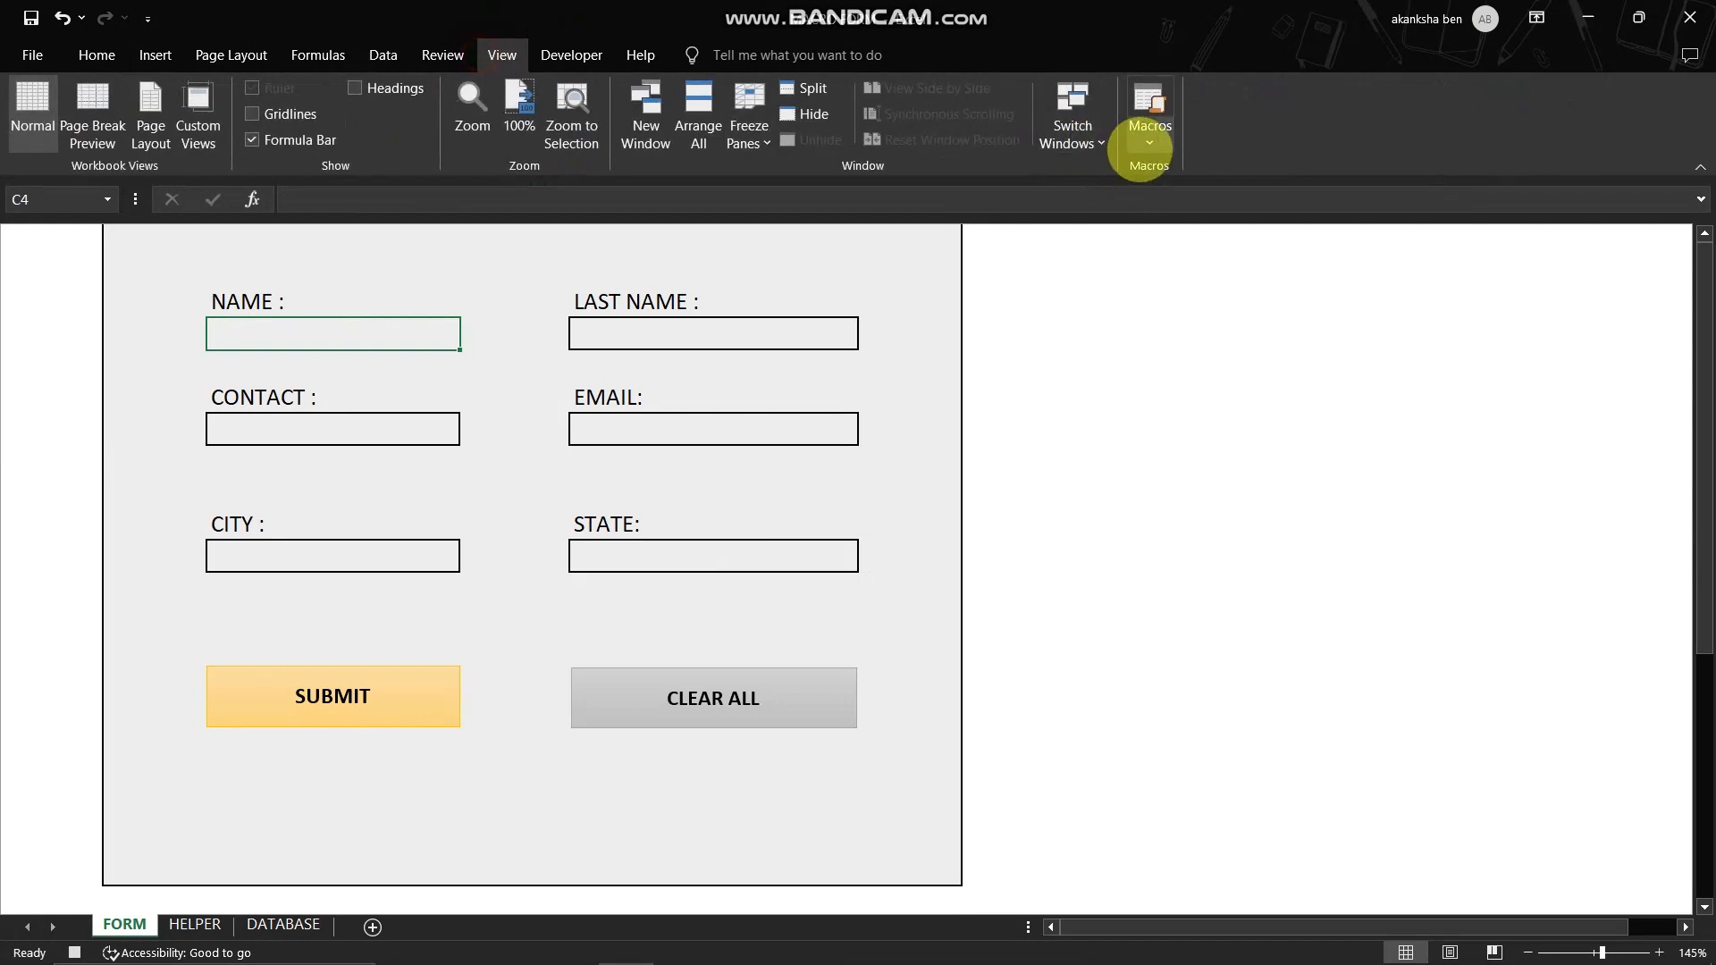
left_click(1146, 145)
left_click(1198, 195)
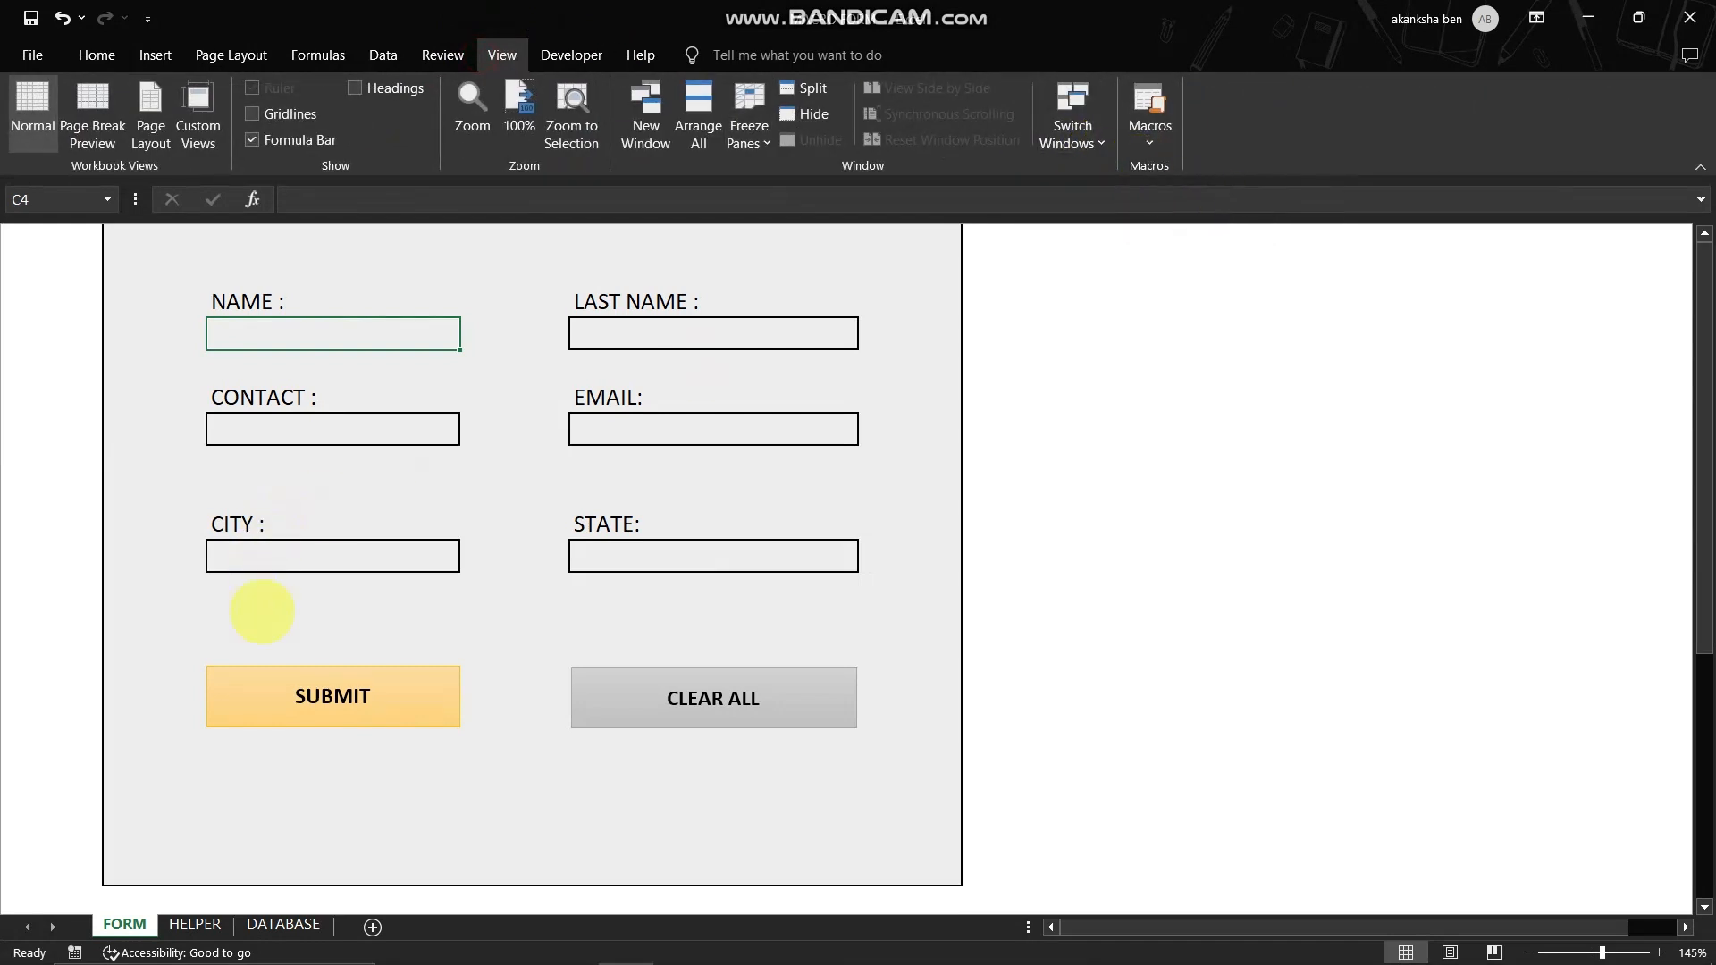
- Assign the SB macro to the SUBMIT shape and deselect the shape
right_click(347, 702)
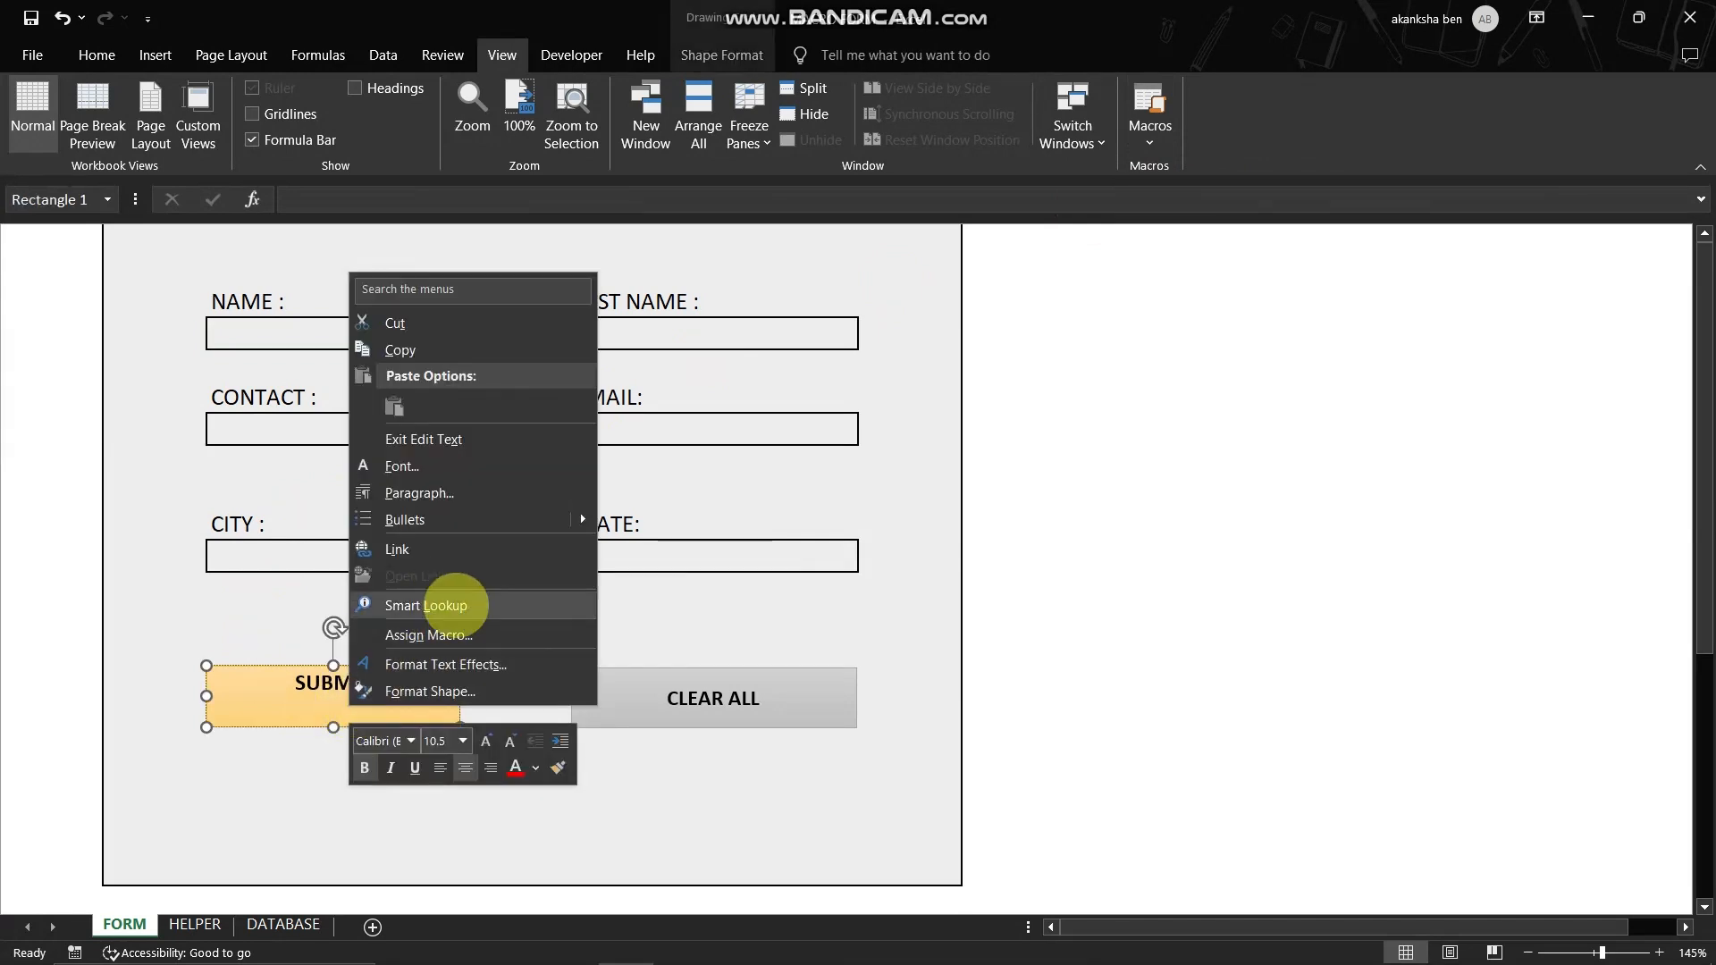
left_click(473, 635)
left_click(249, 518)
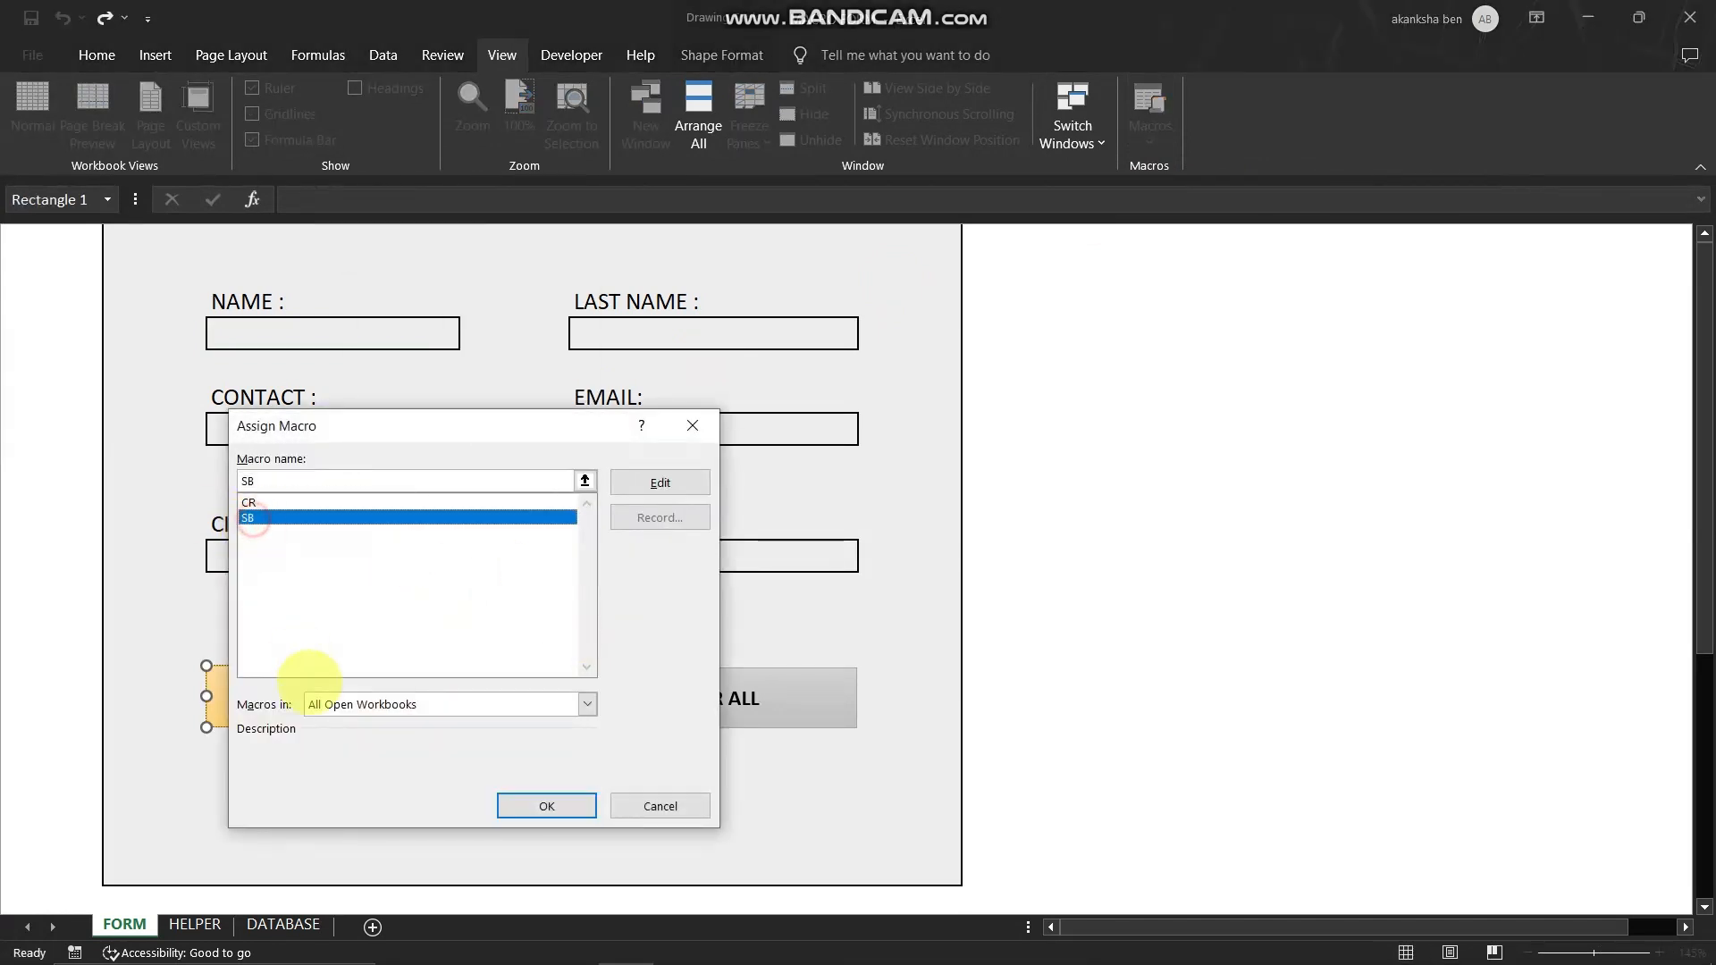
left_click(536, 807)
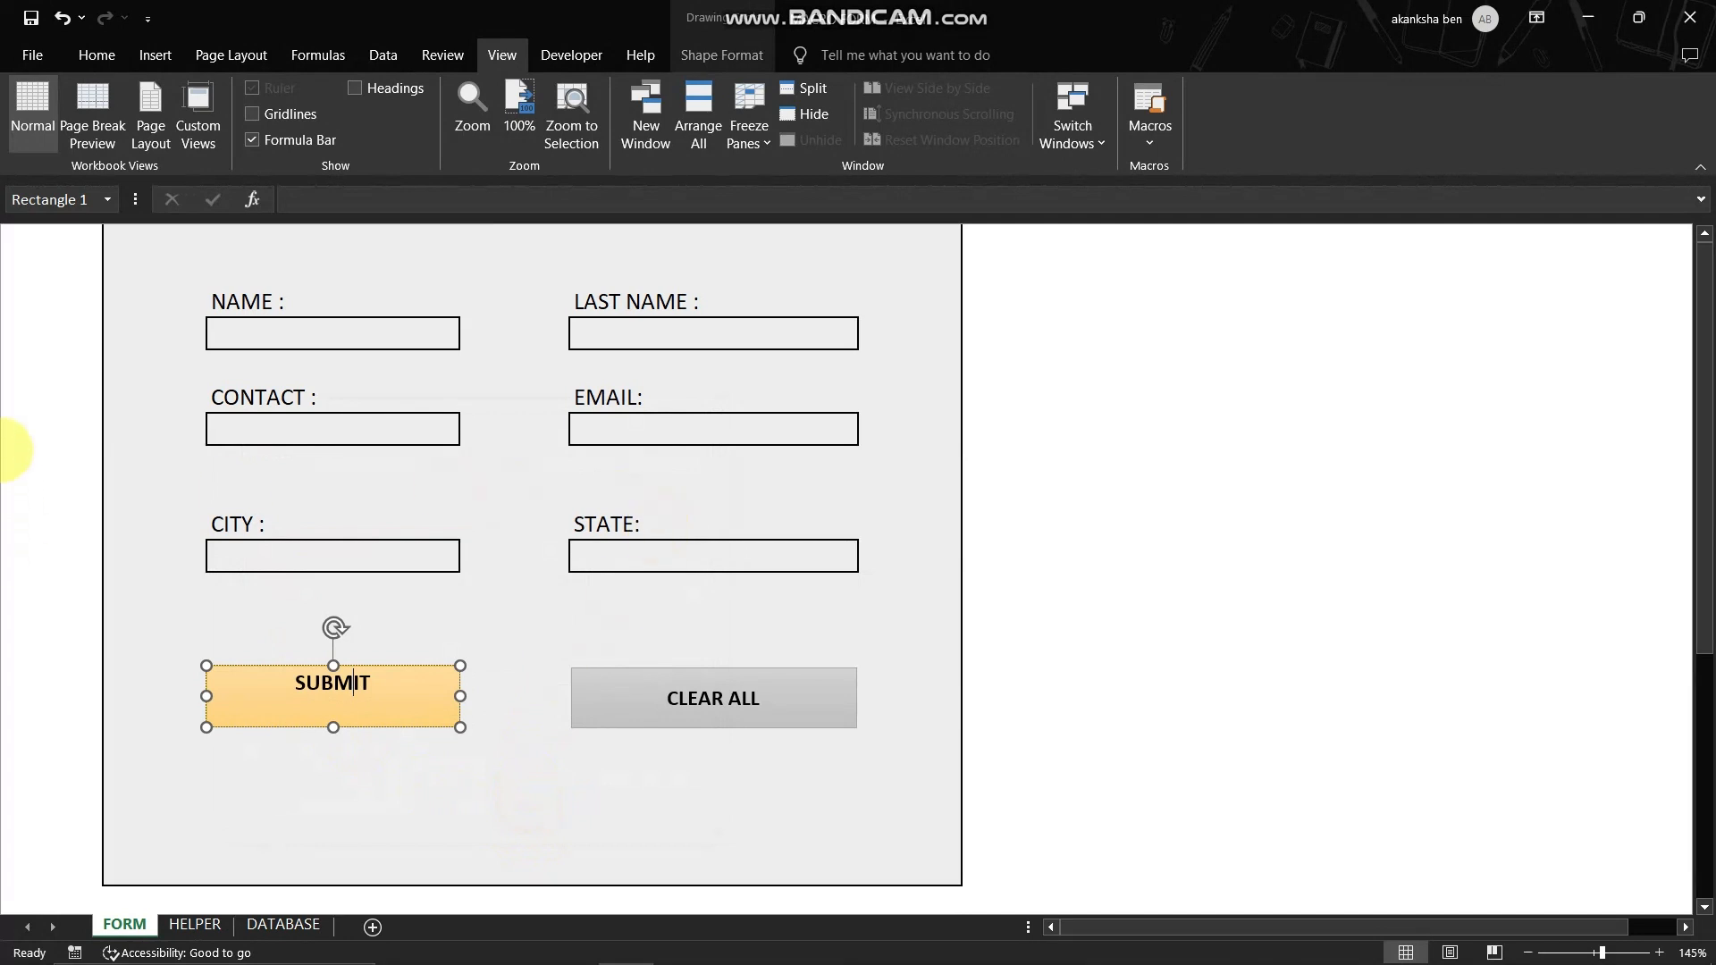
left_click(121, 367)
- Enter FDYGFG in NAME, TGHFGH in LAST NAME, FGHFG in EMAIL and FGHG in CONTACT
left_click(314, 333)
type("FDYGFG")
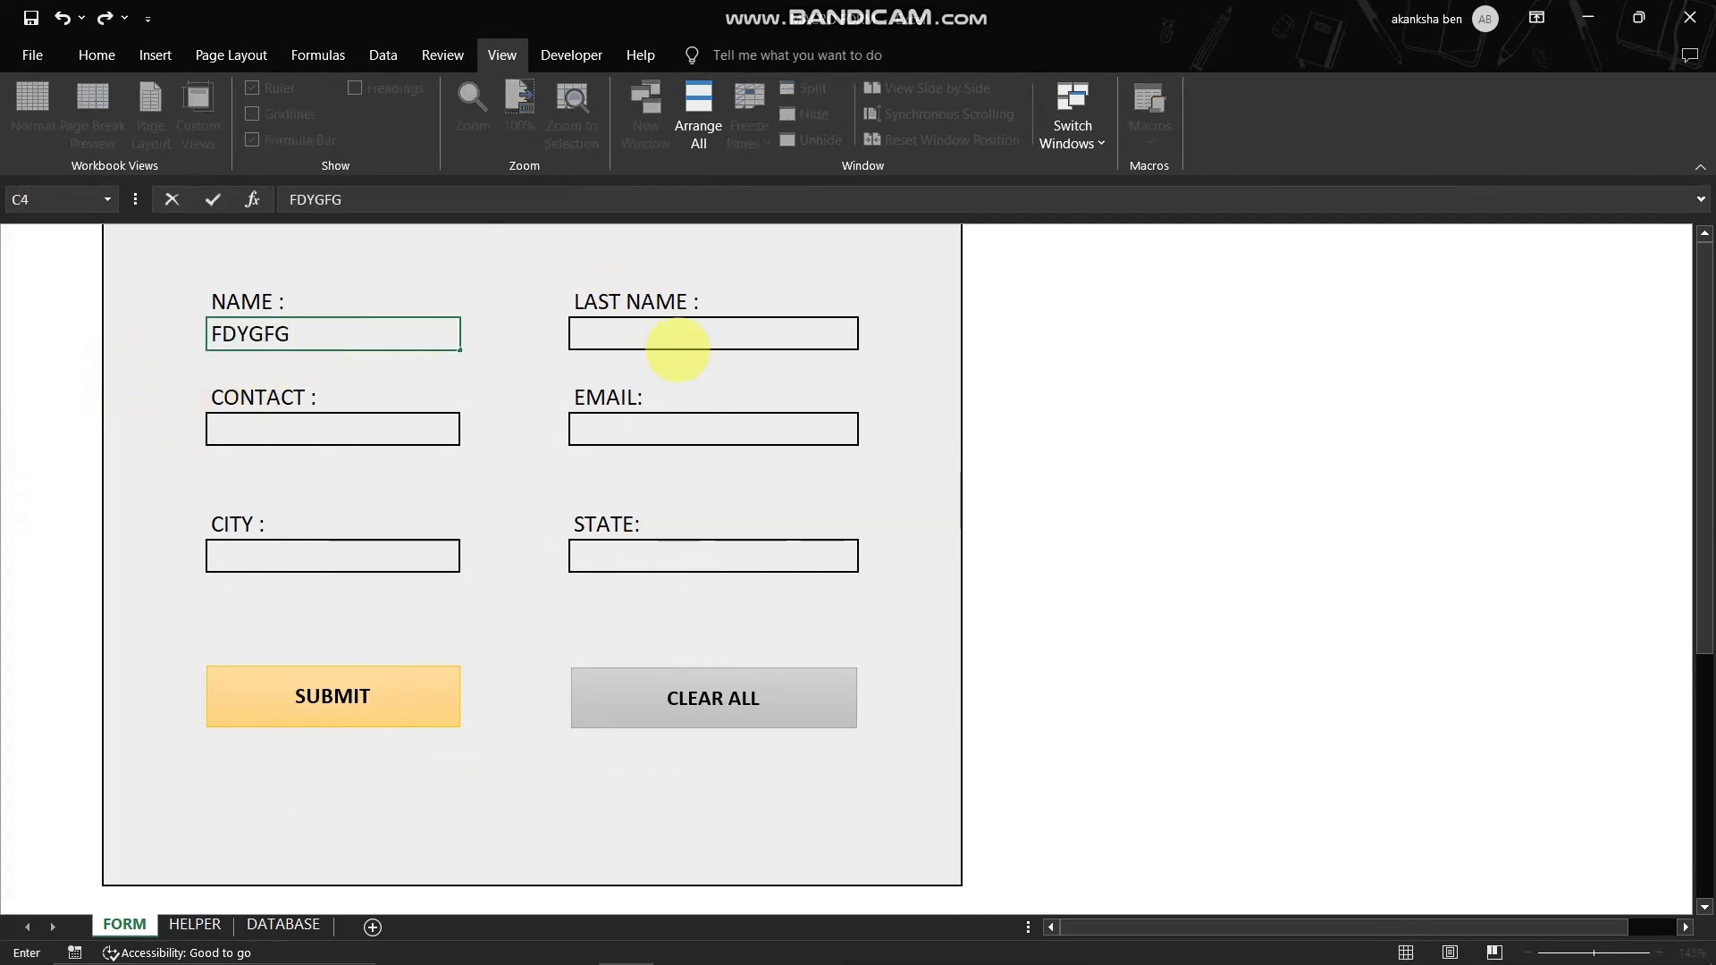
left_click(678, 349)
type("TG")
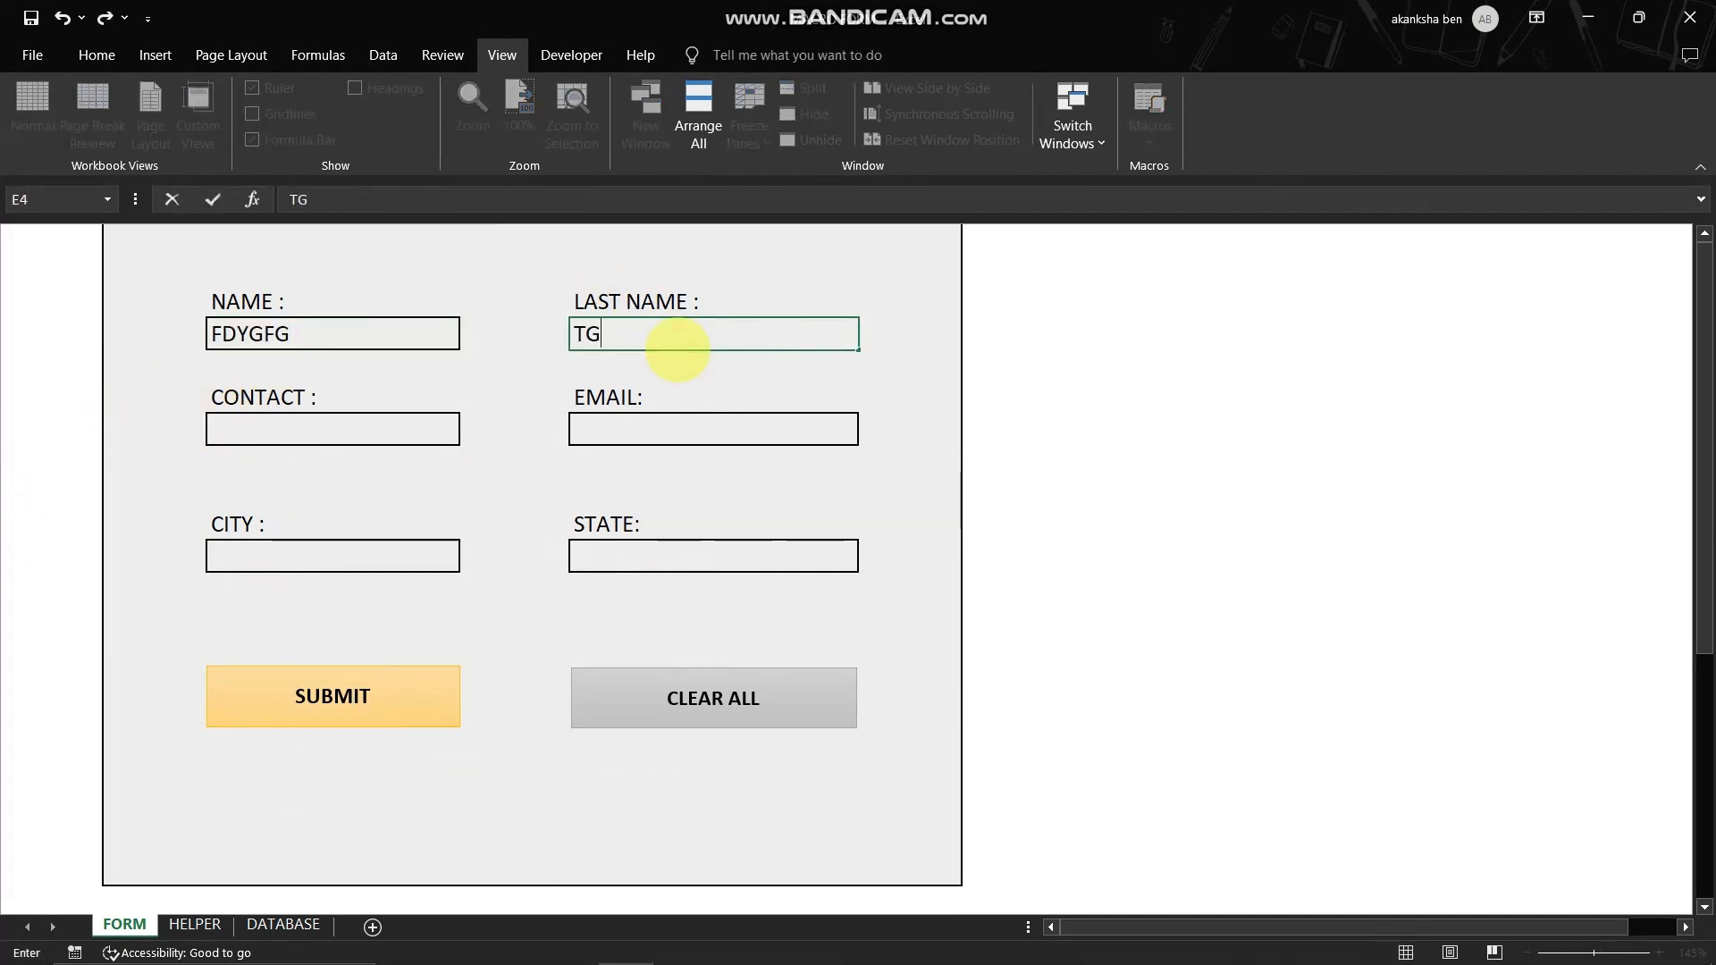
type("HFGH")
left_click(659, 422)
type("FGHFG")
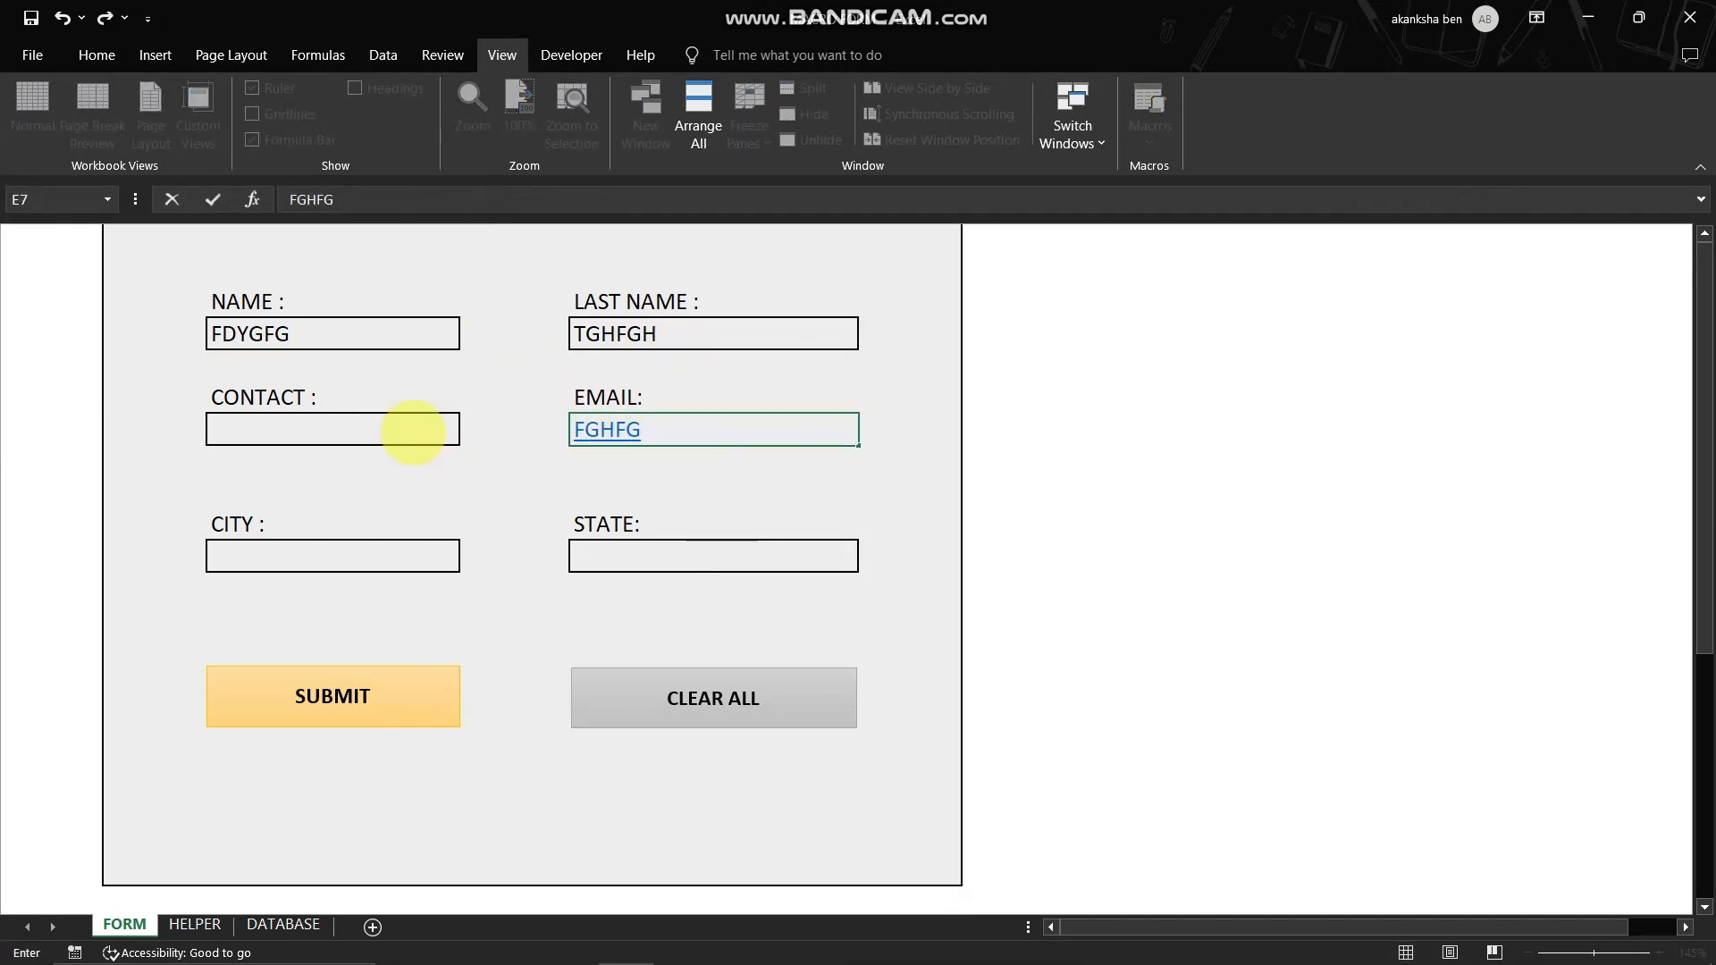
left_click(413, 432)
type("FGHG")
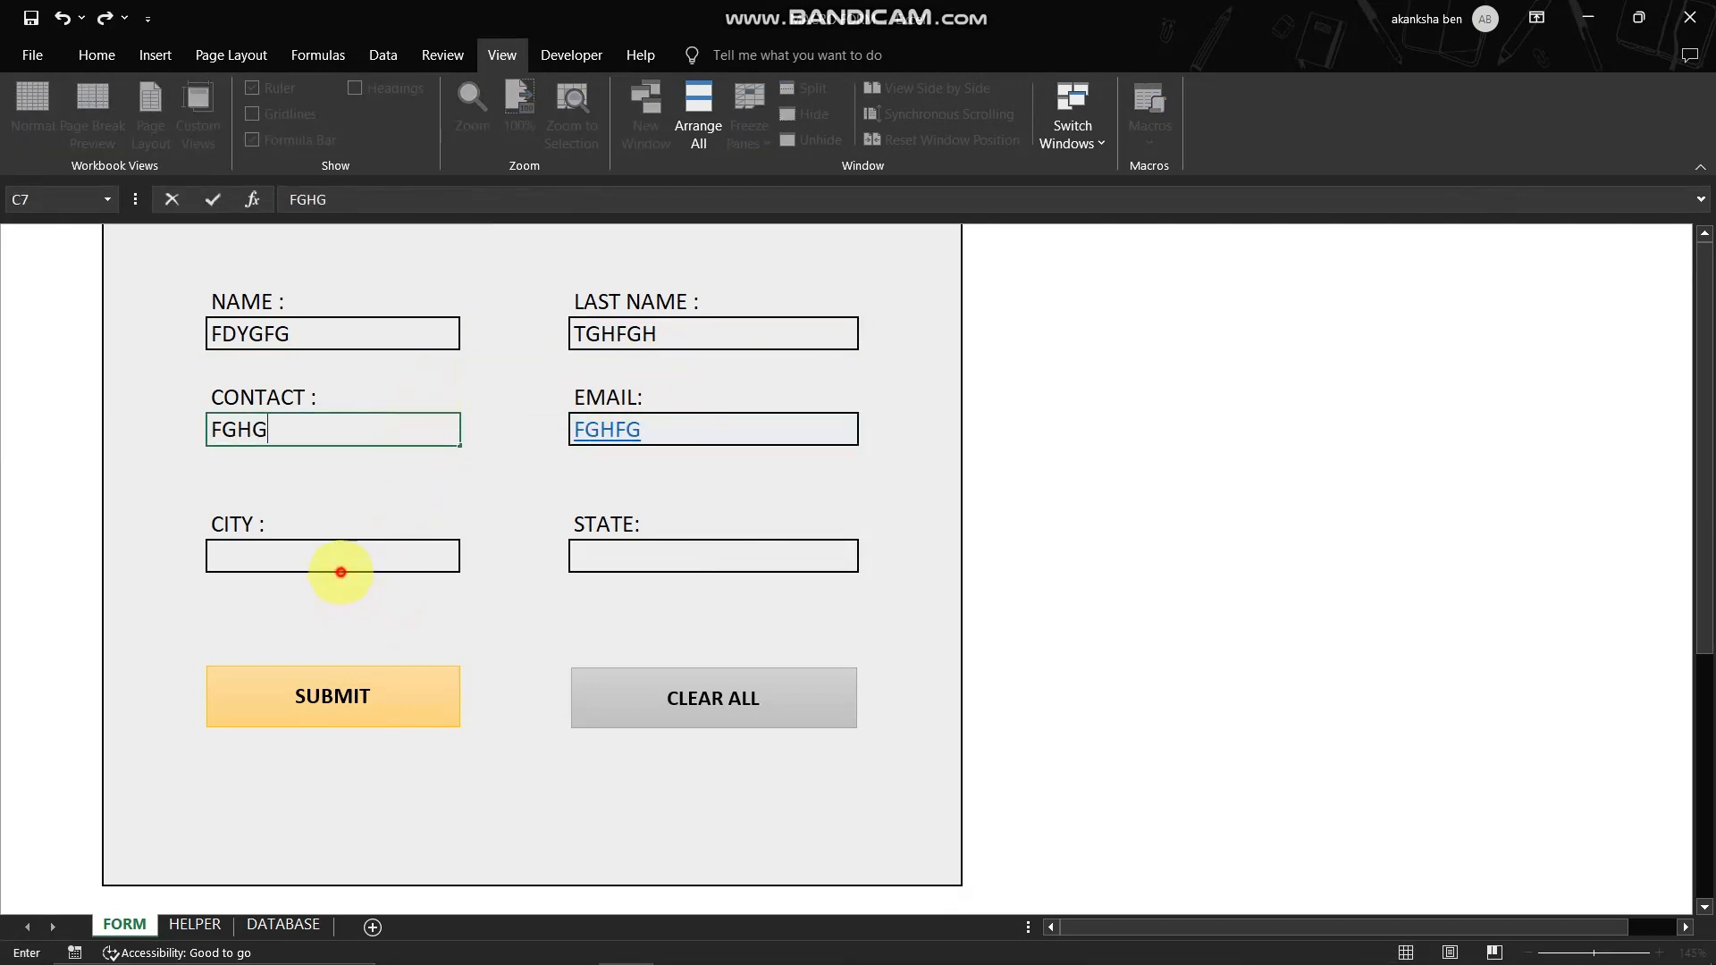
- Enter DFGD in CITY and RTDRG in STATE, and submit the entry with the SUBMIT shape
left_click(340, 572)
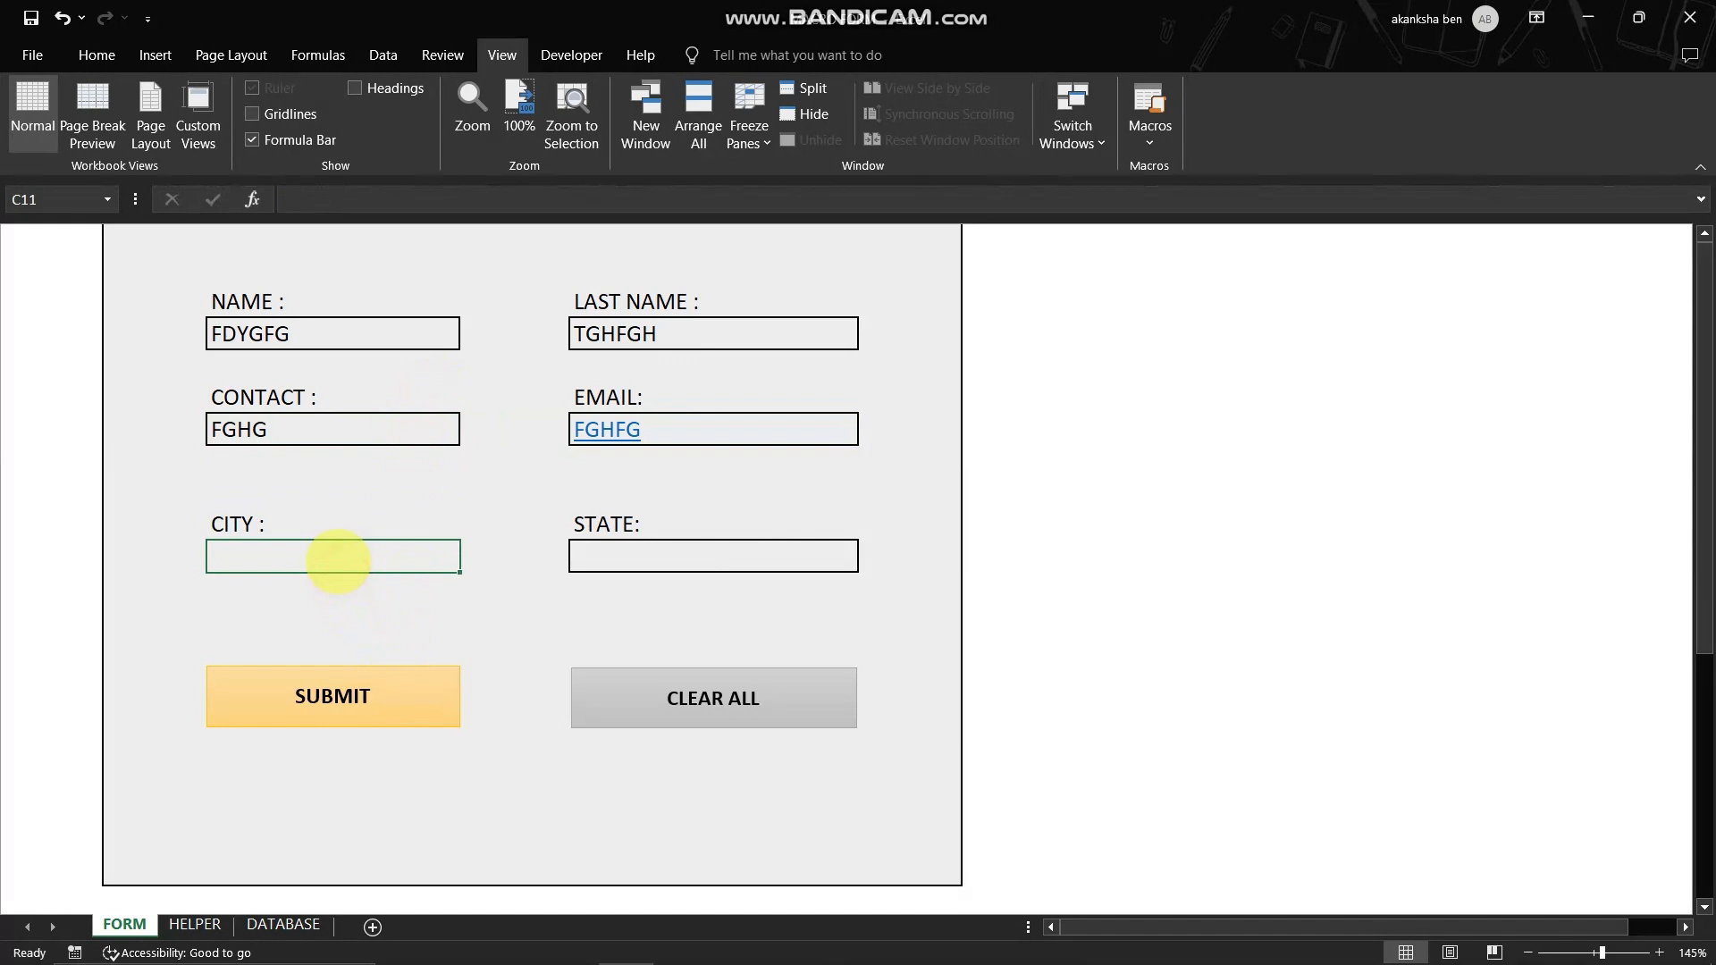
type("DFGD")
left_click(608, 574)
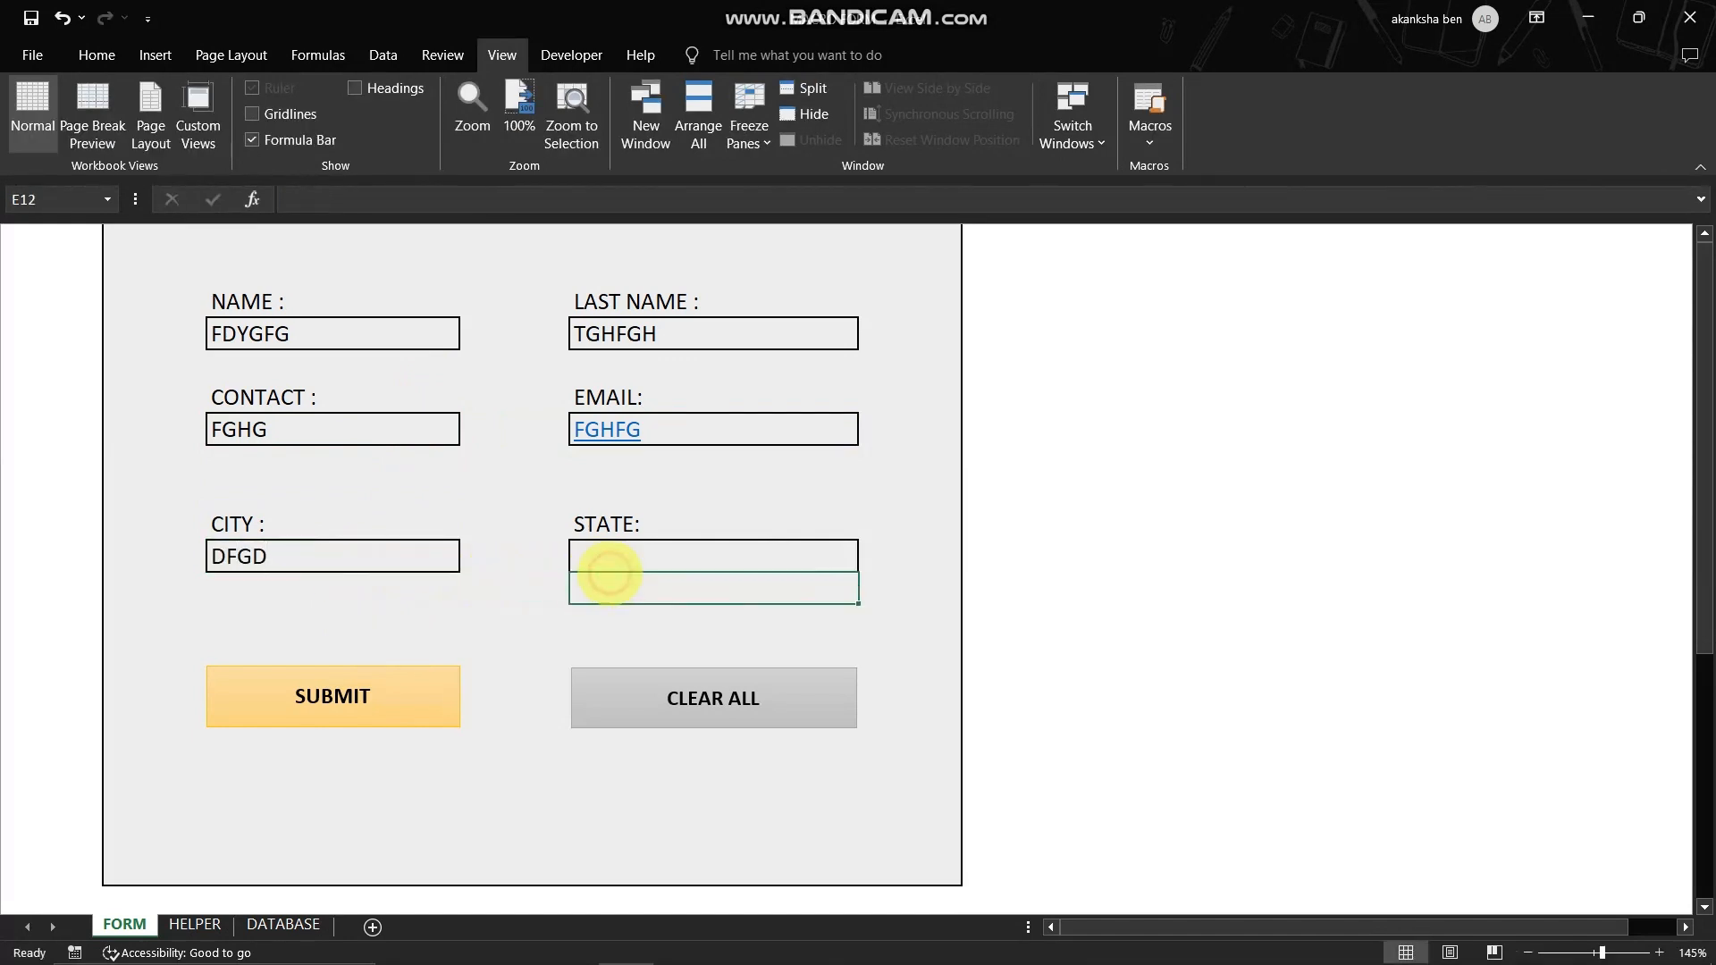
left_click(607, 564)
type("RTDRG")
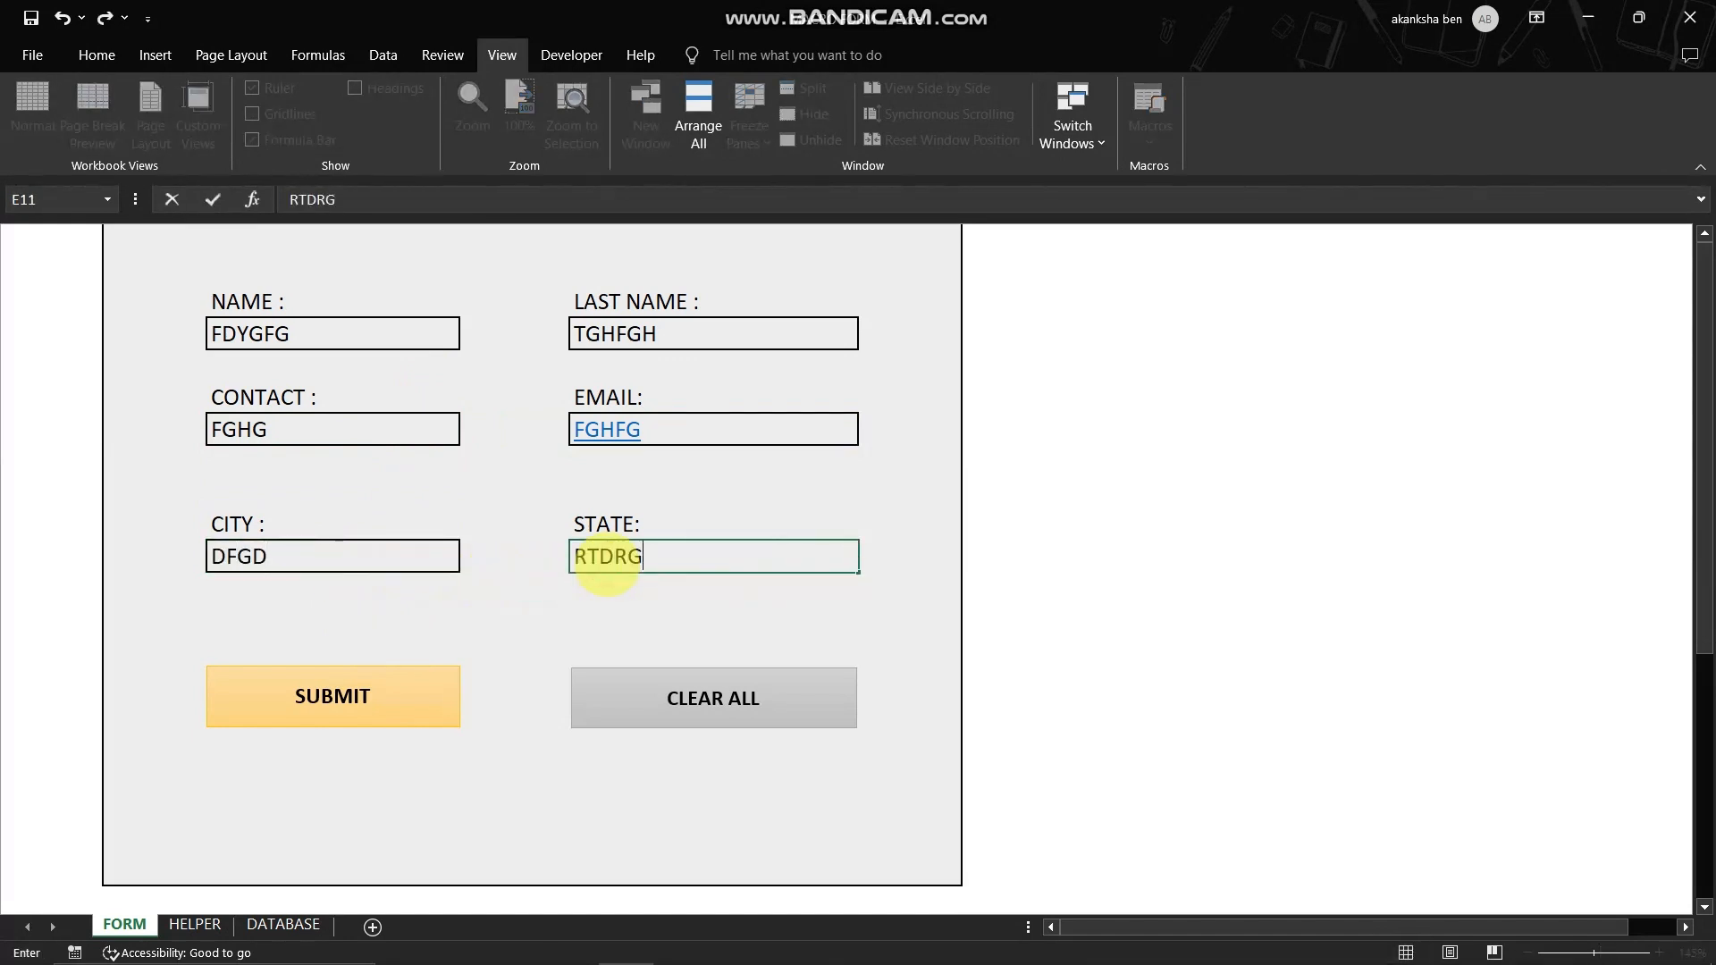
left_click(1262, 460)
left_click(295, 706)
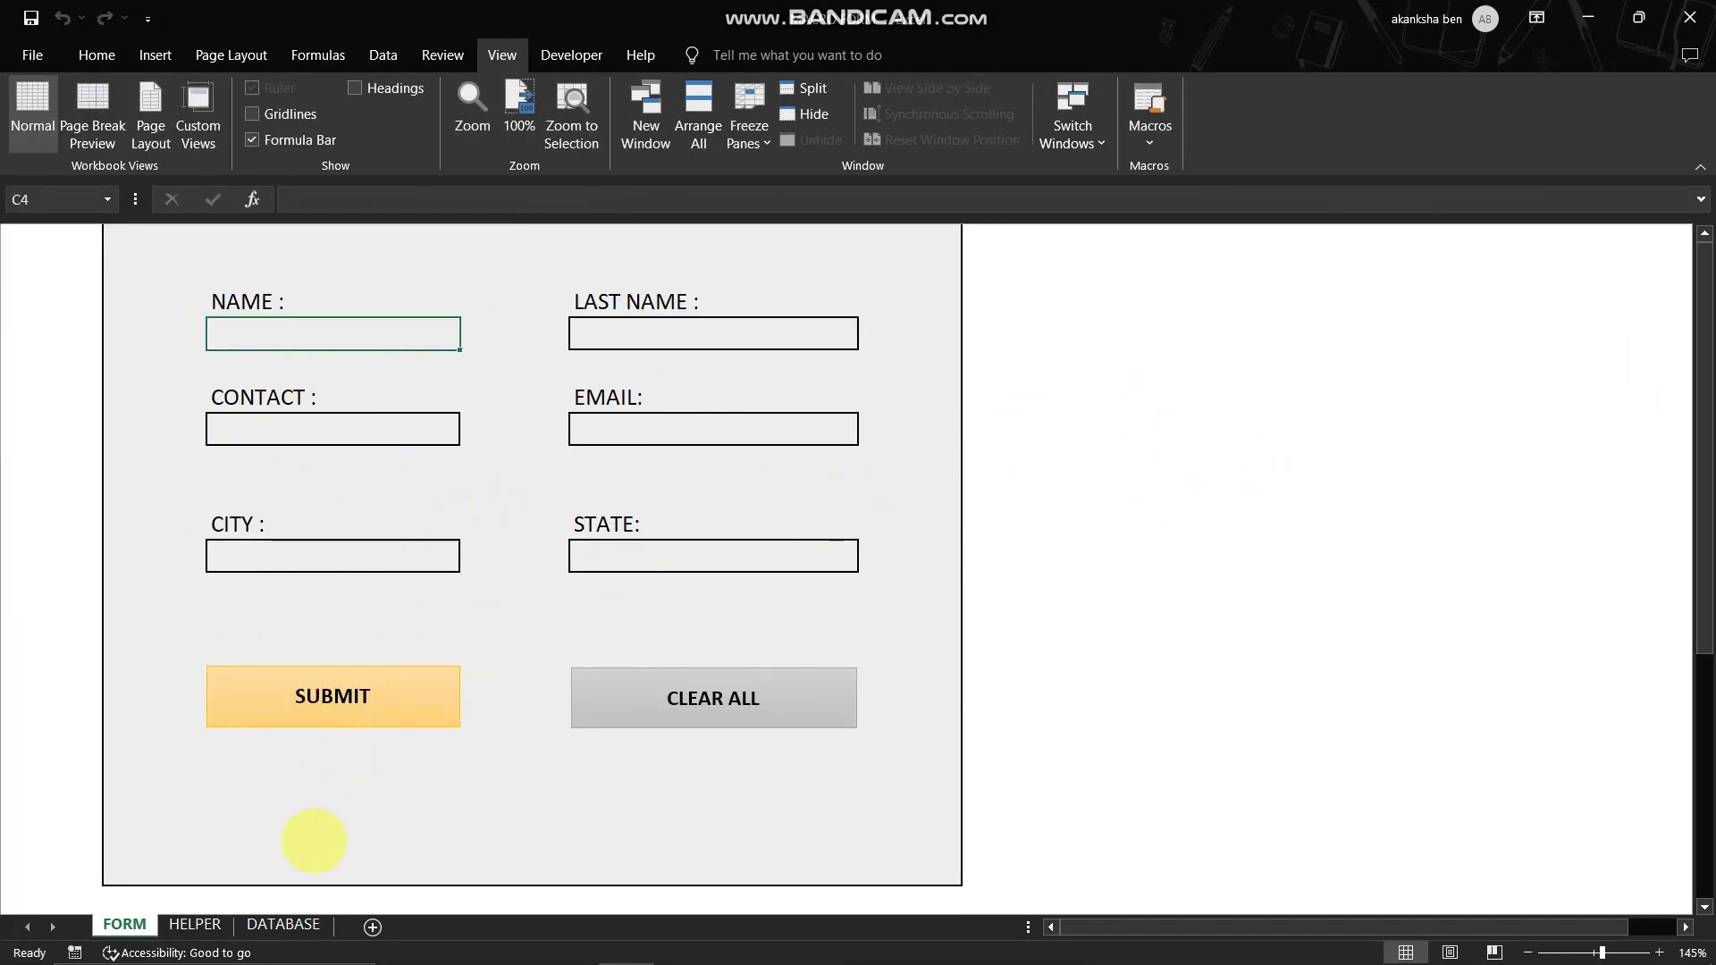
- Examine D11:D16 and F21:K21 on the HELPER sheet and the submitted entry in F11:K11 on the DATABASE sheet
left_click(196, 926)
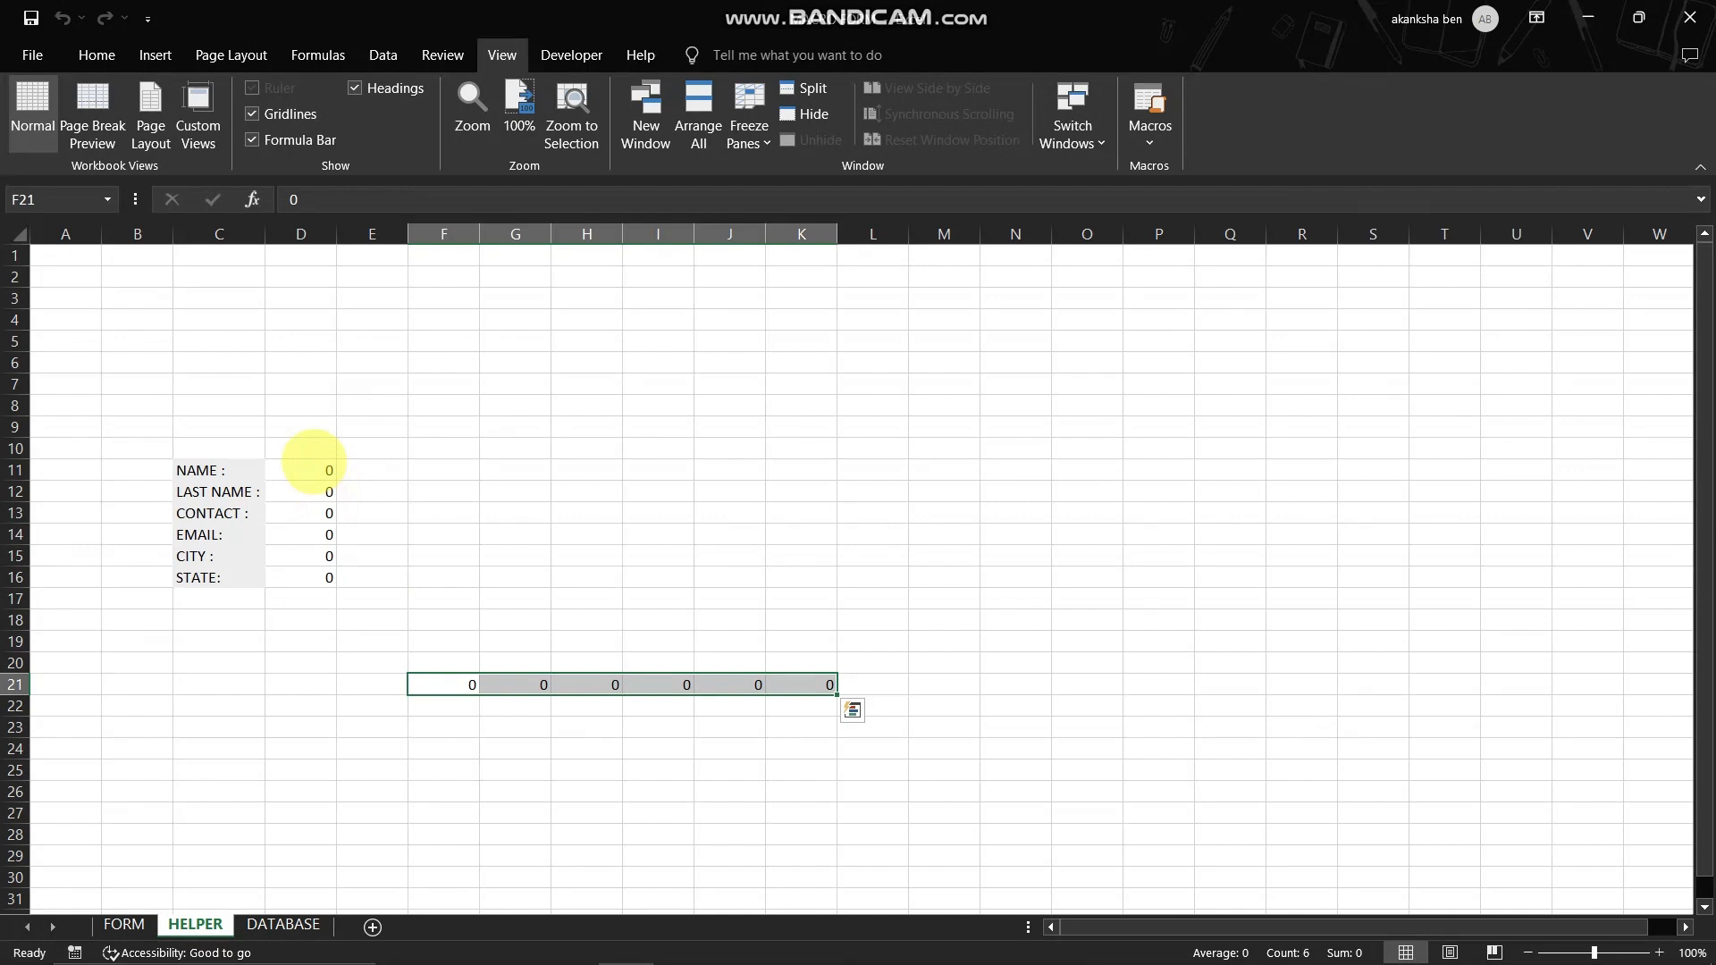
left_click_drag(306, 470, 317, 606)
left_click_drag(439, 685, 813, 684)
left_click(278, 924)
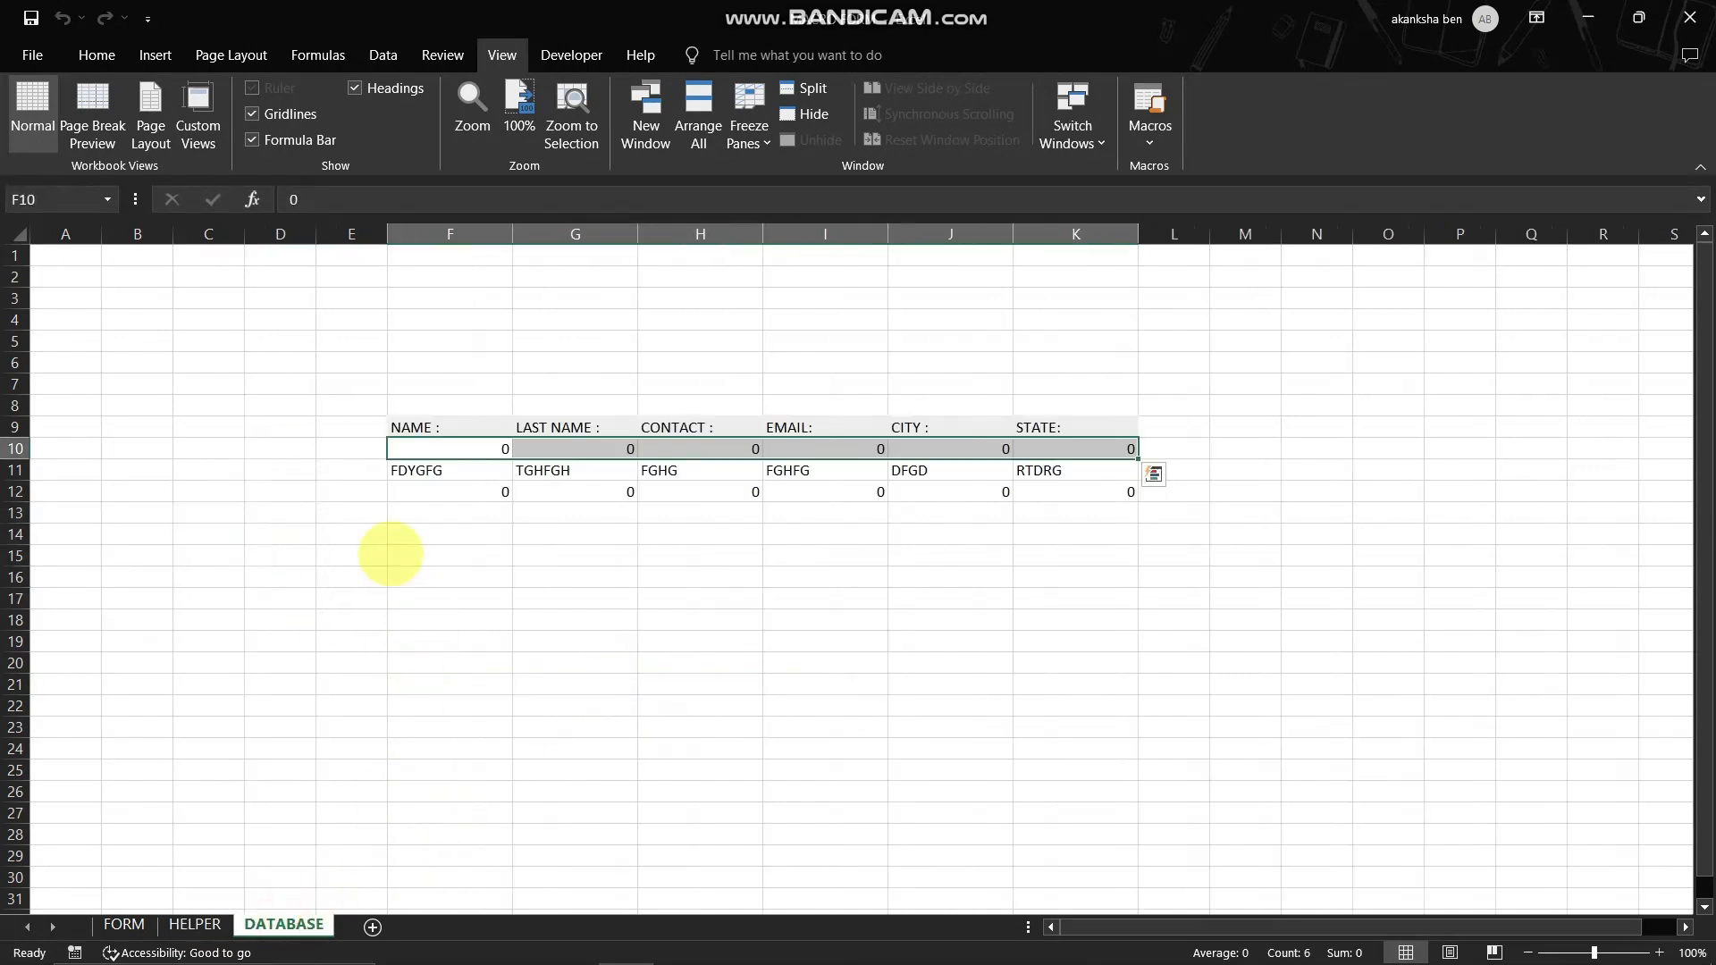
left_click(393, 512)
left_click_drag(415, 470, 1086, 471)
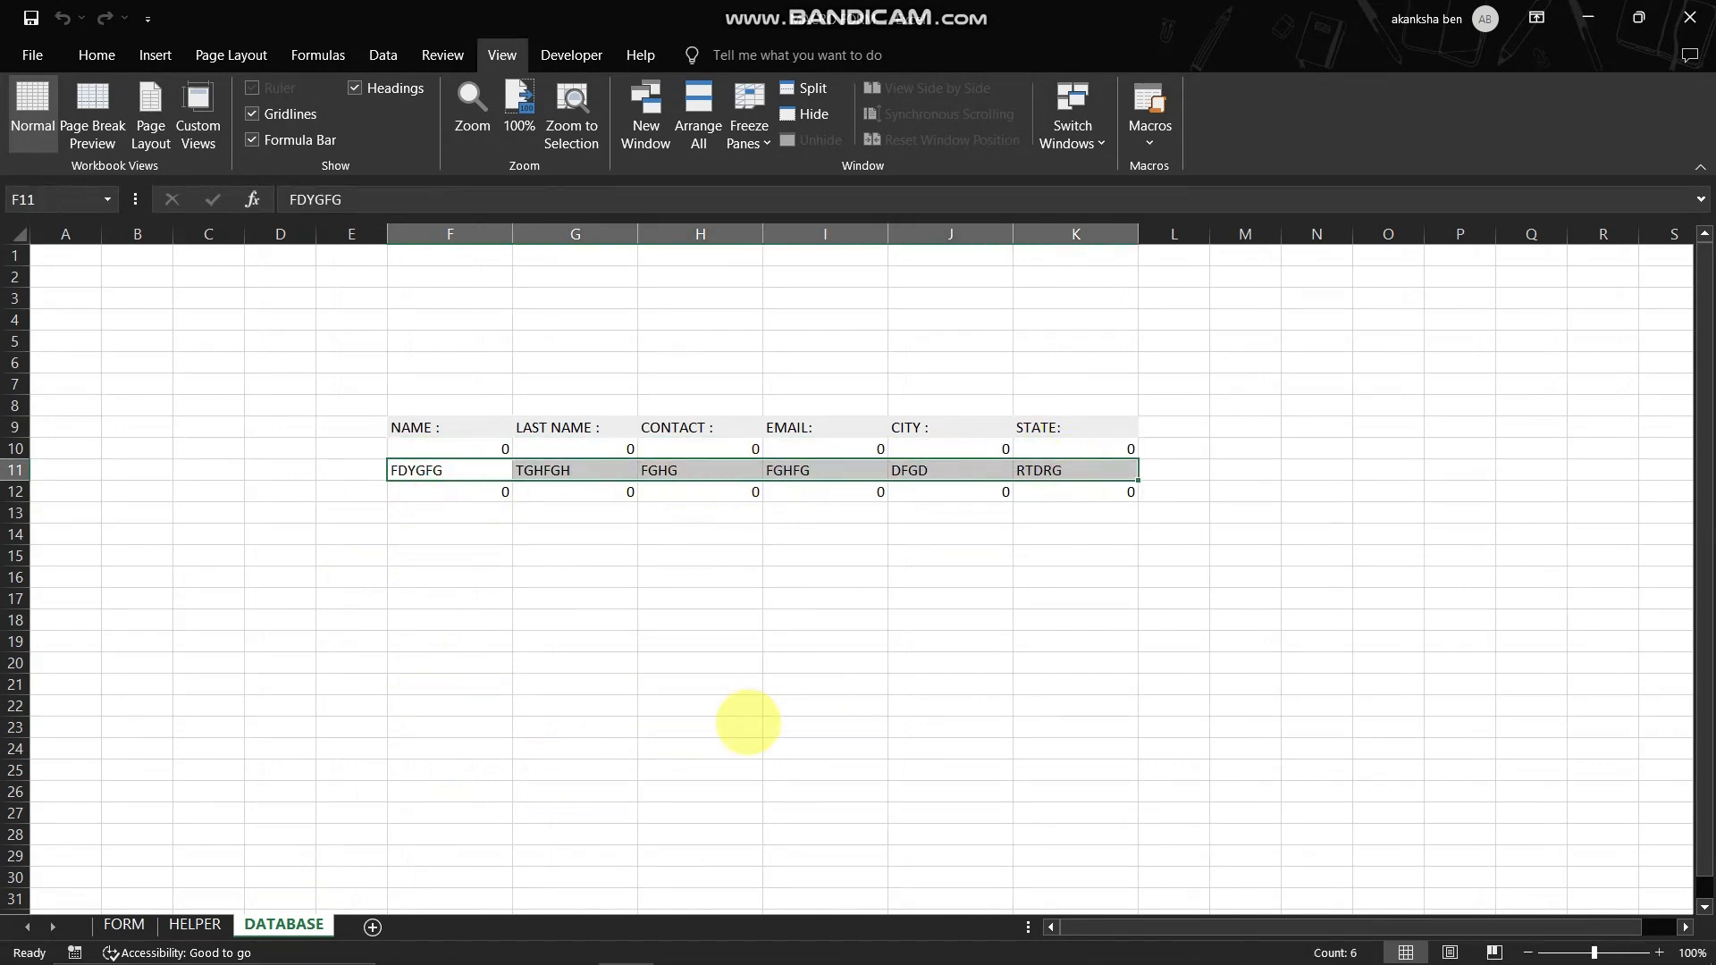
left_click(706, 684)
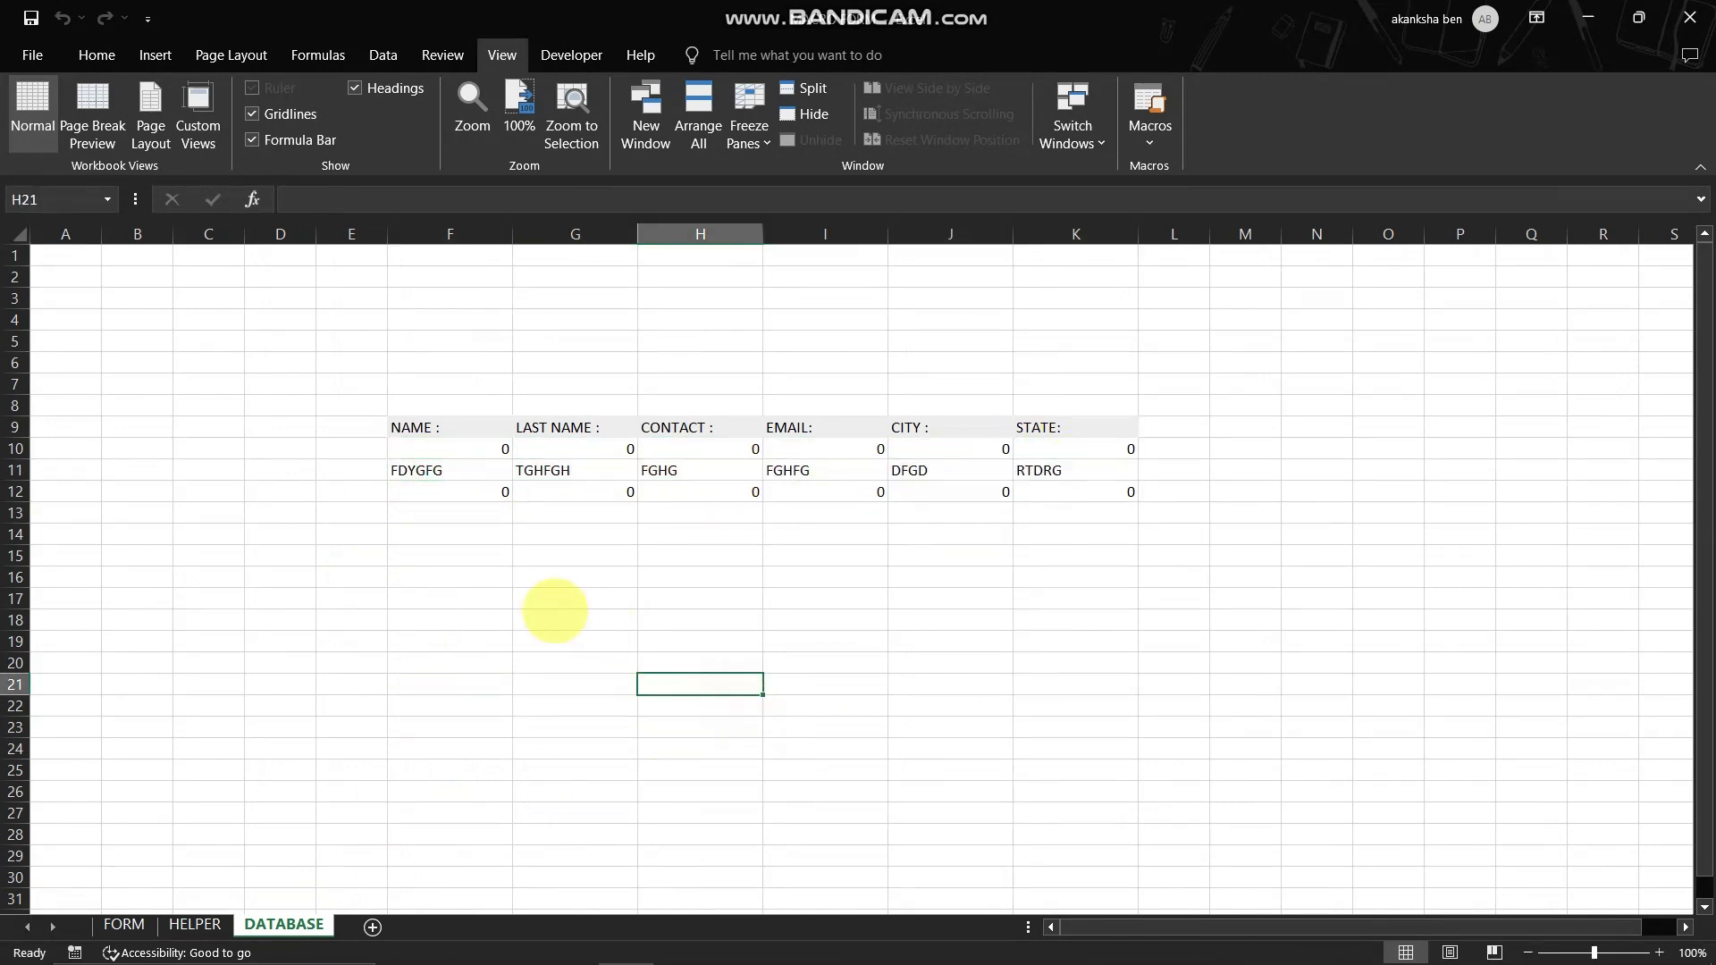